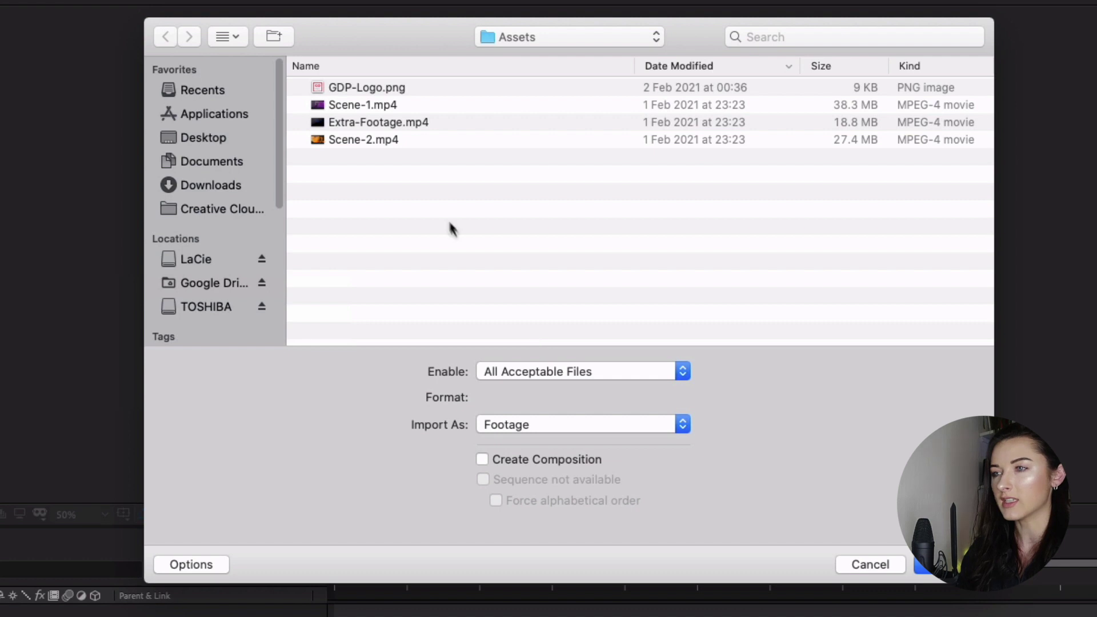
Step: Select the Scene-2.mp4 clip in the Assets folder for import
click(421, 106)
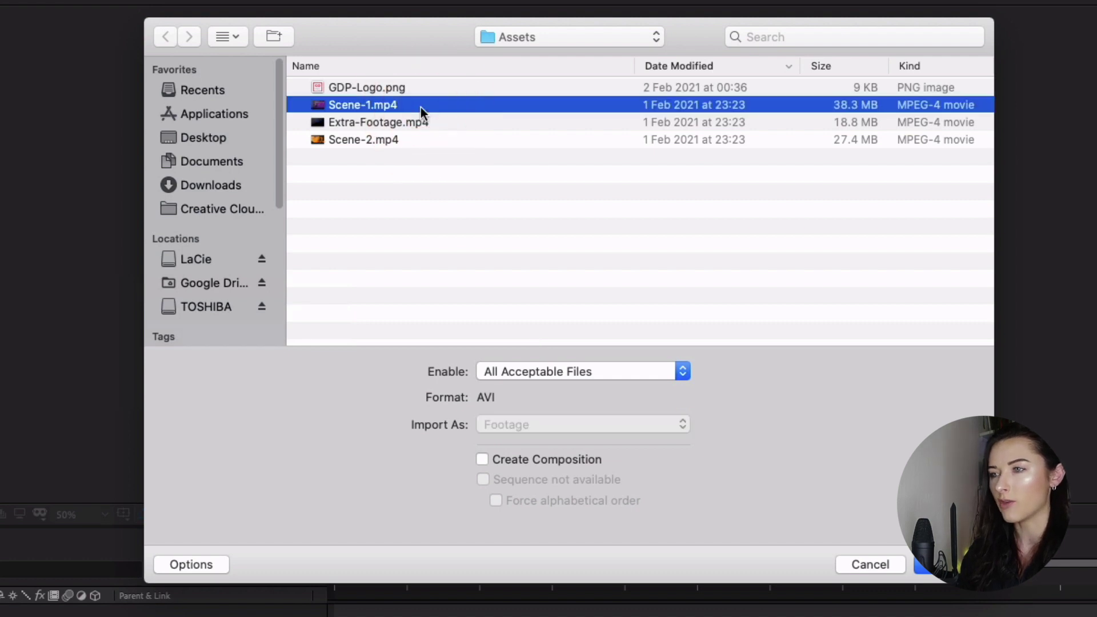
click(377, 140)
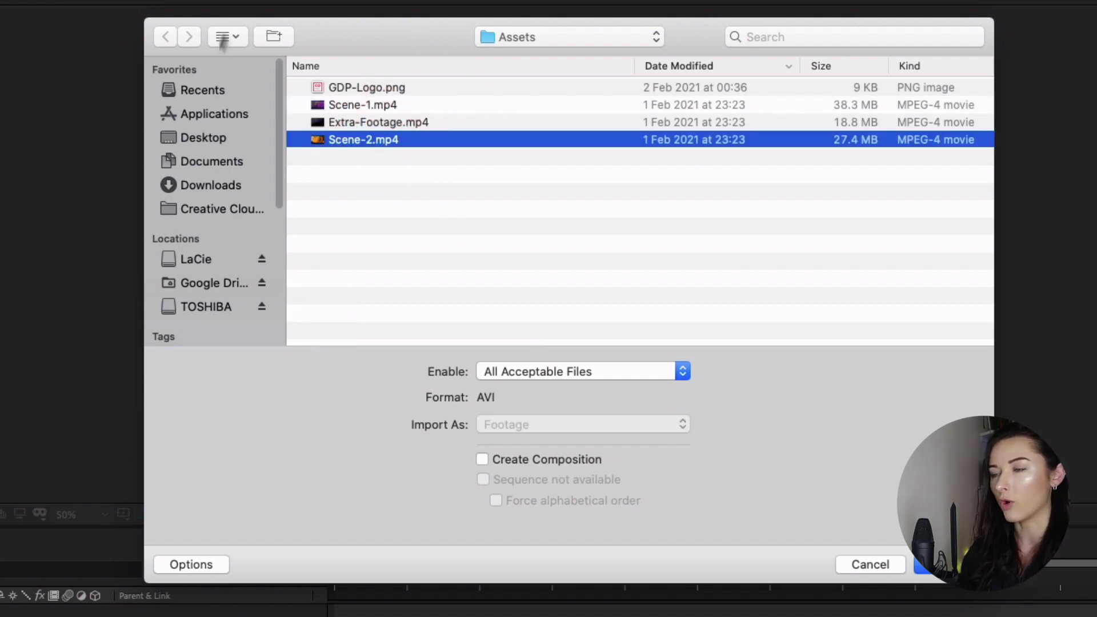
click(362, 87)
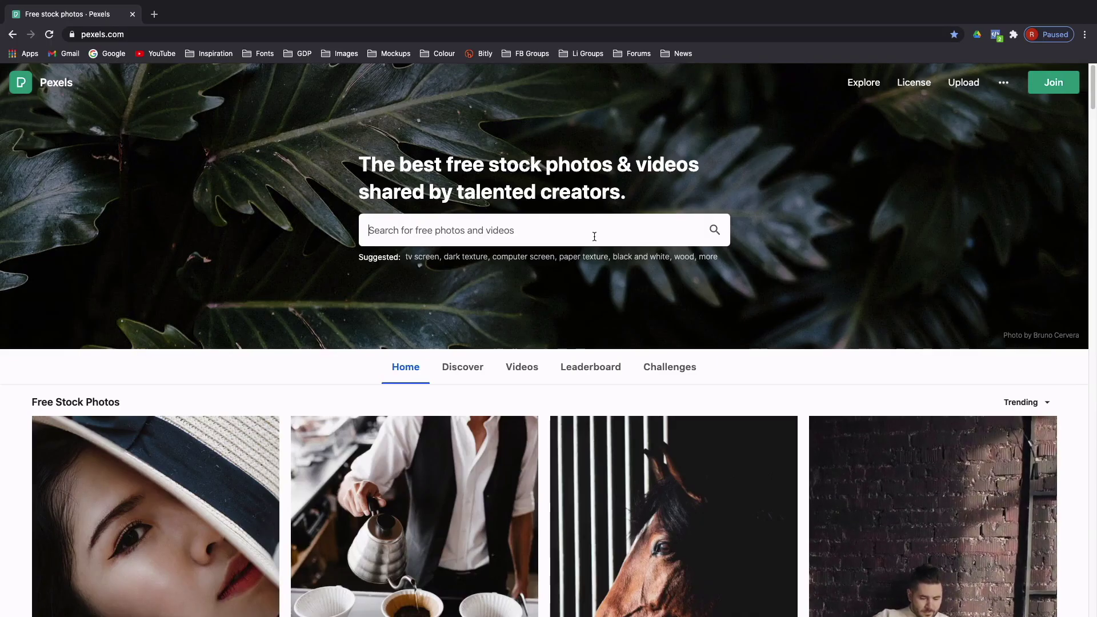
Step: Switch to Pexels in the browser and search the stock library for "background"
click(592, 234)
text(background)
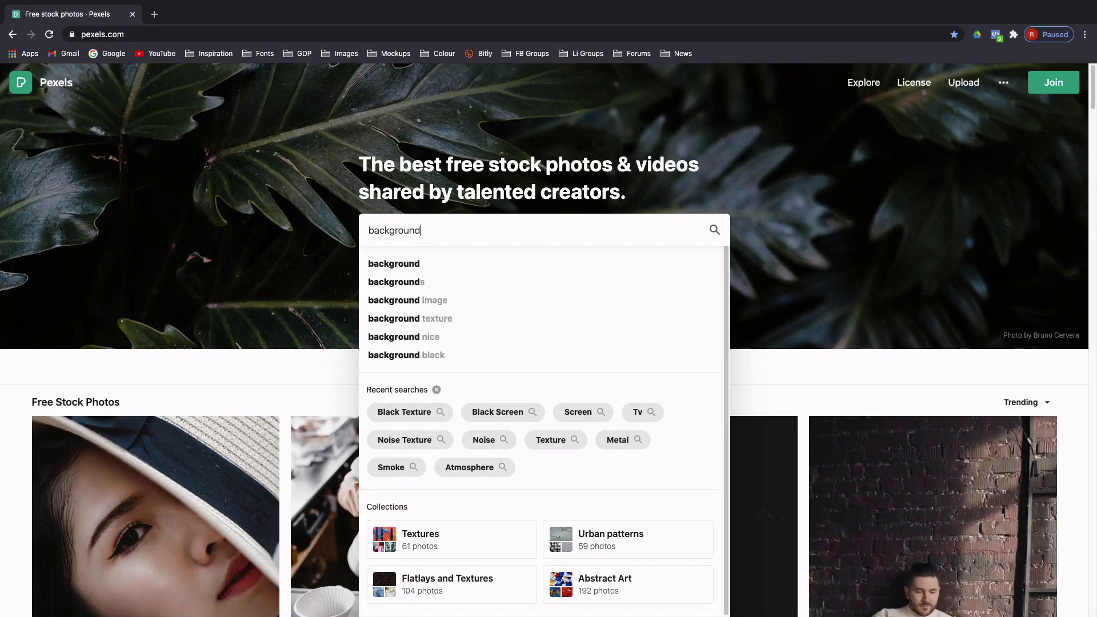
key(Return)
click(180, 114)
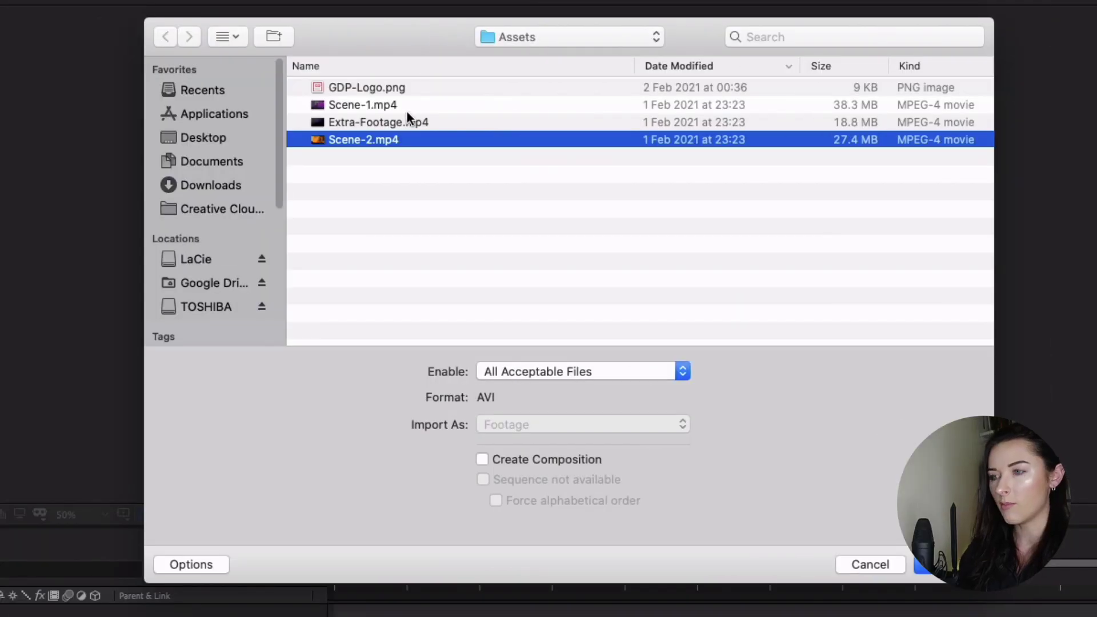
Step: Add Scene-1.mp4 and GDP-Logo.png to the selected Scene-2.mp4 and import all three files as footage
super+click(406, 106)
super+click(403, 88)
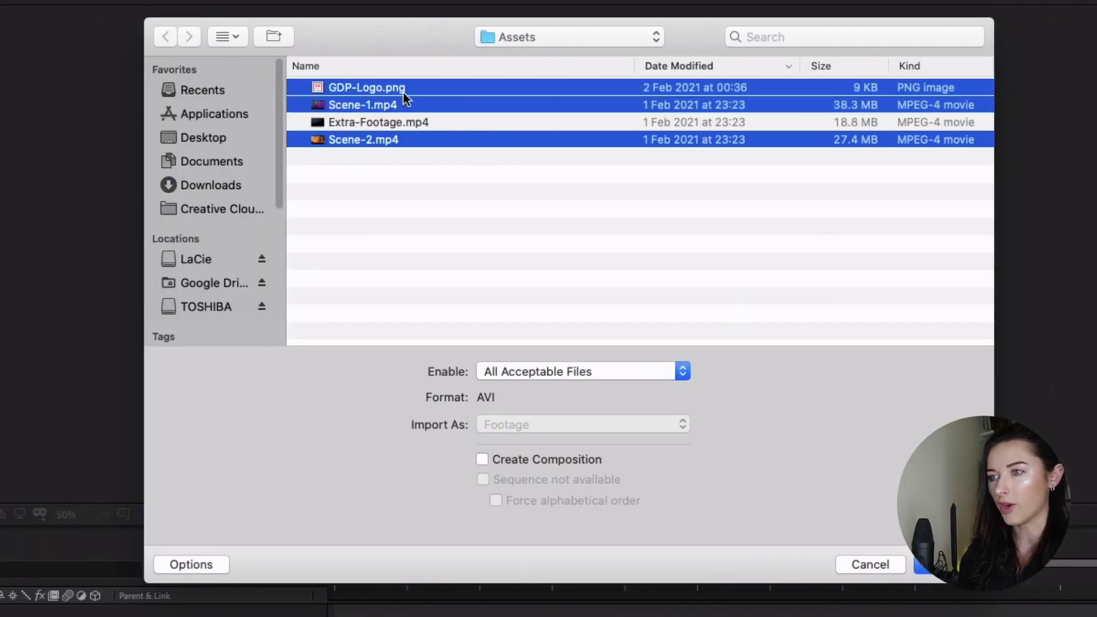
click(923, 564)
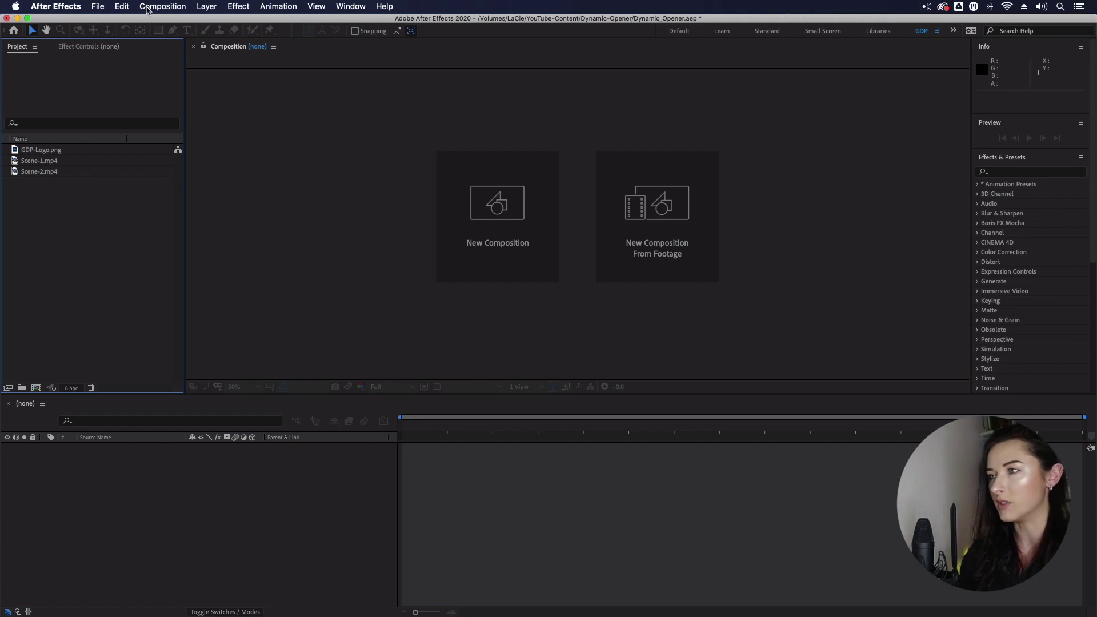
Step: Create a new HDTV 1080 25 composition named Scene-1 with a duration of 0:00:05:00
click(152, 10)
click(251, 32)
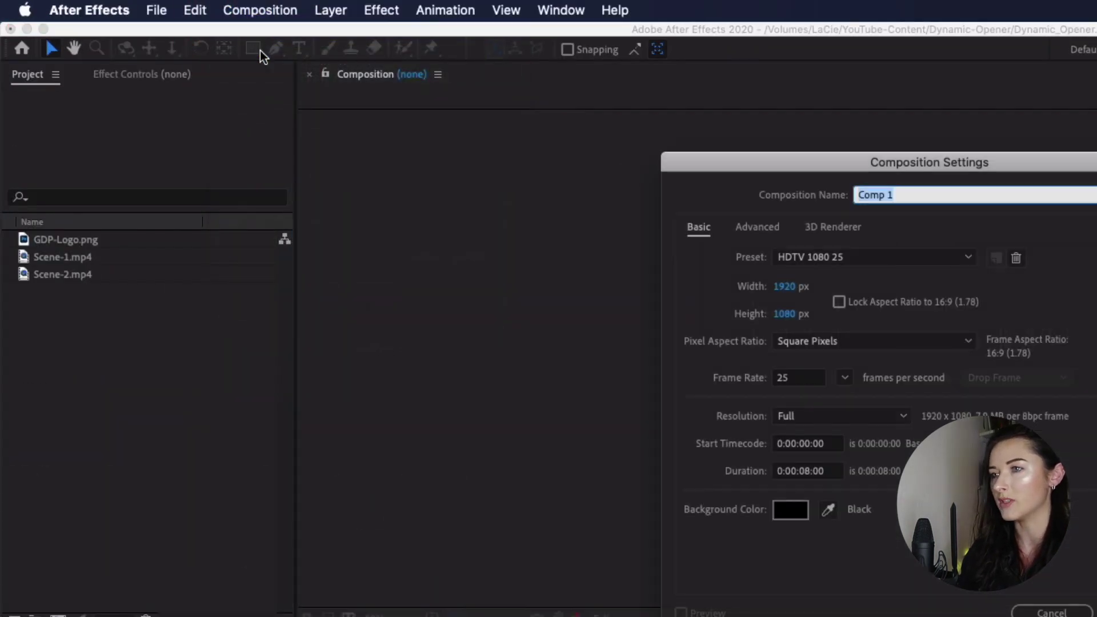
text(Scene-1)
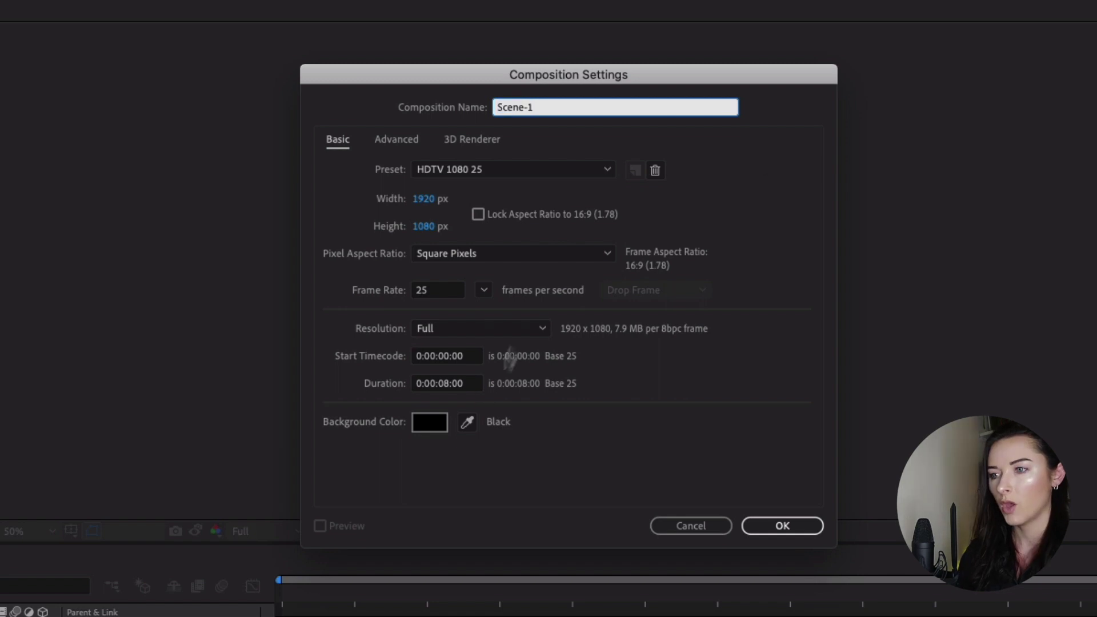
click(451, 384)
double_click(451, 384)
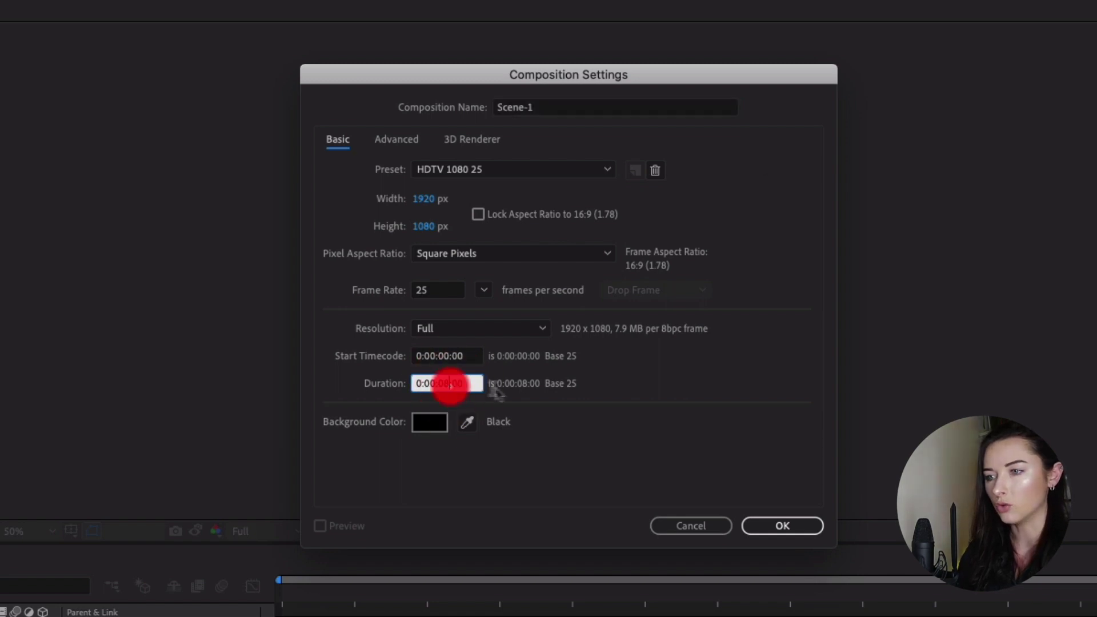
text(500)
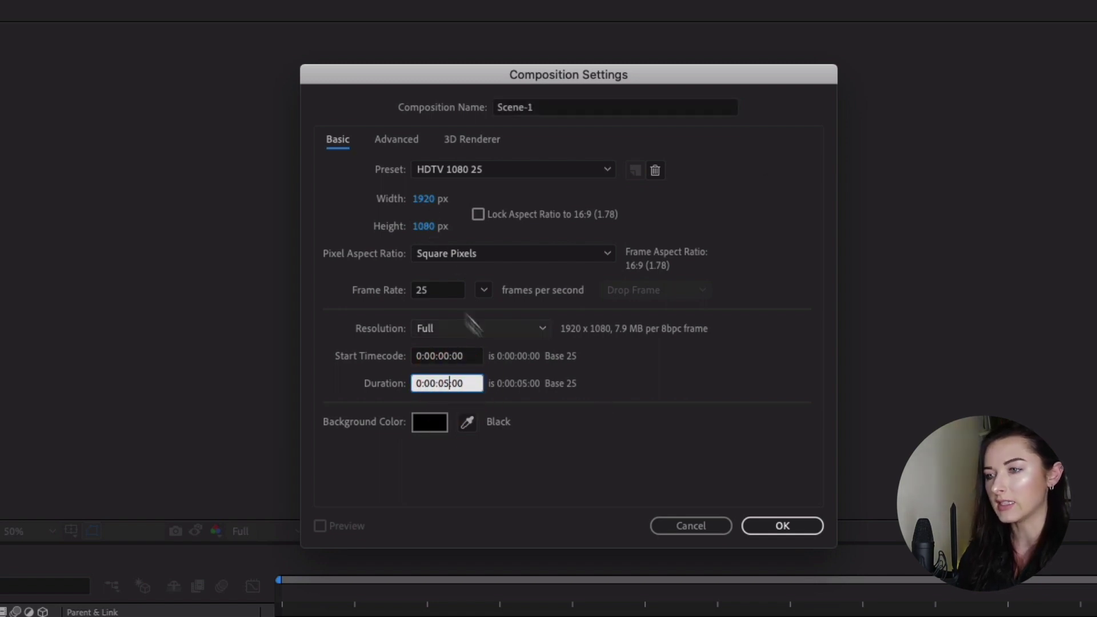
click(777, 524)
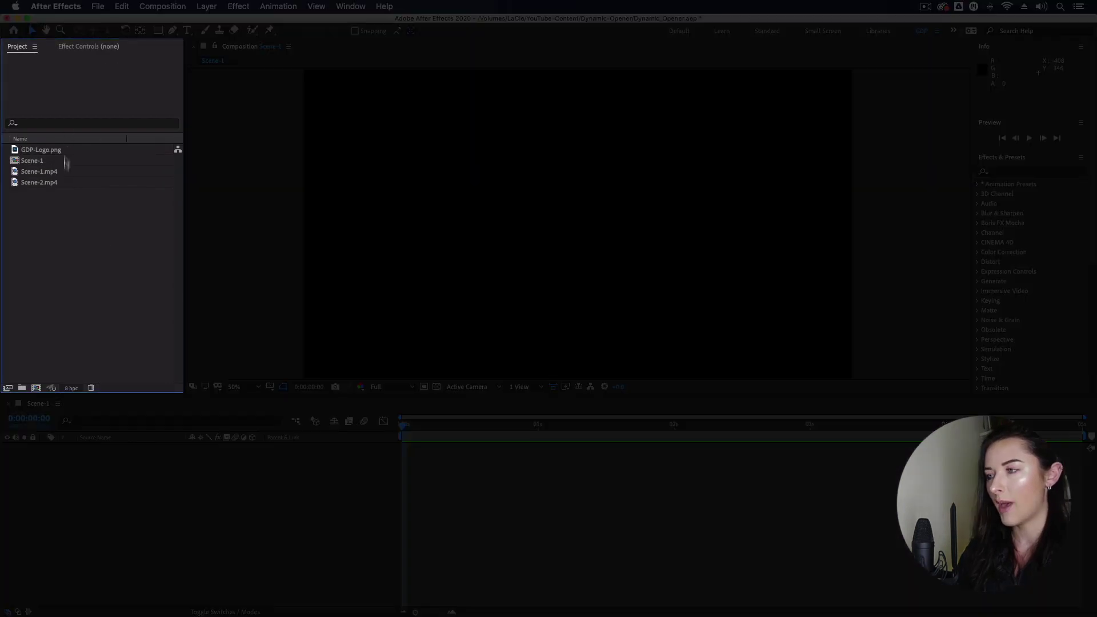
Step: Add the Scene-1.mp4 footage to the Scene-1 composition as a layer
click(56, 182)
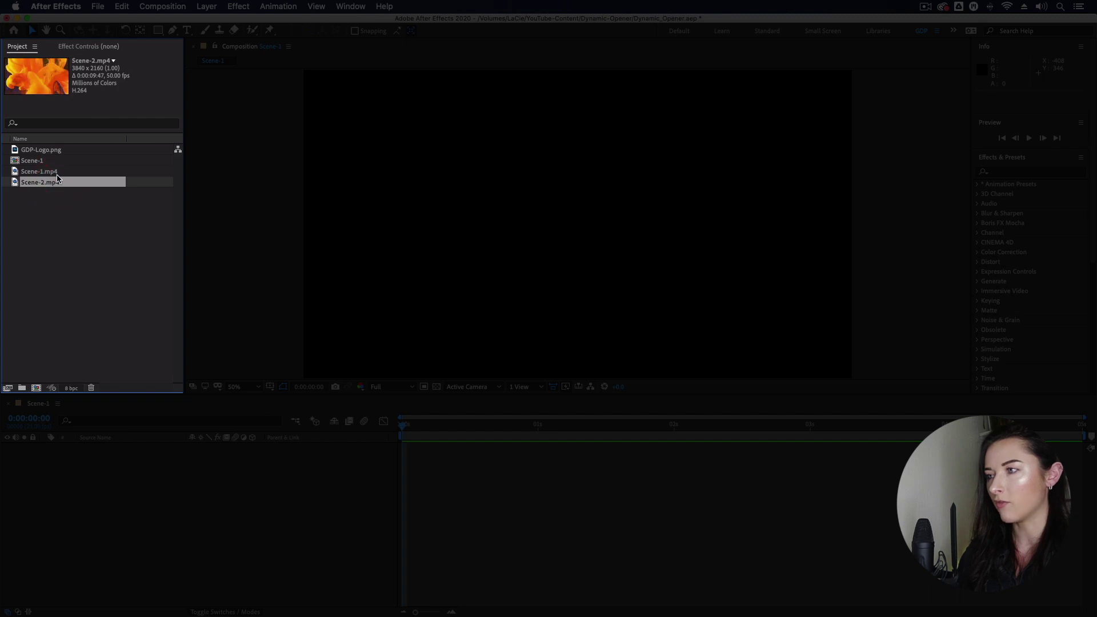
click(57, 171)
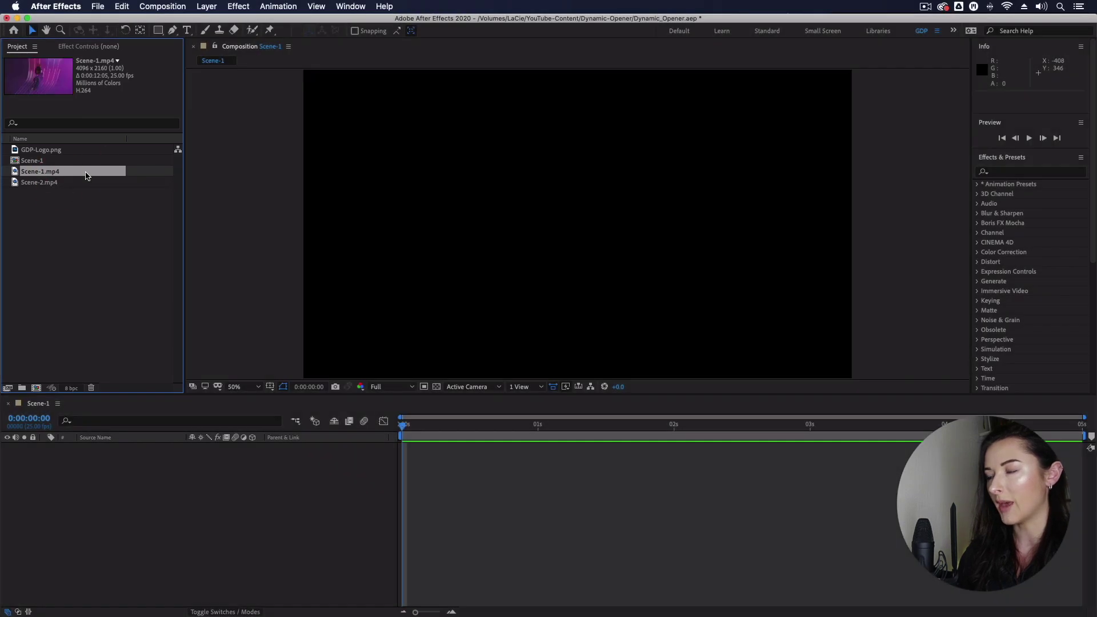
drag(87, 175, 110, 493)
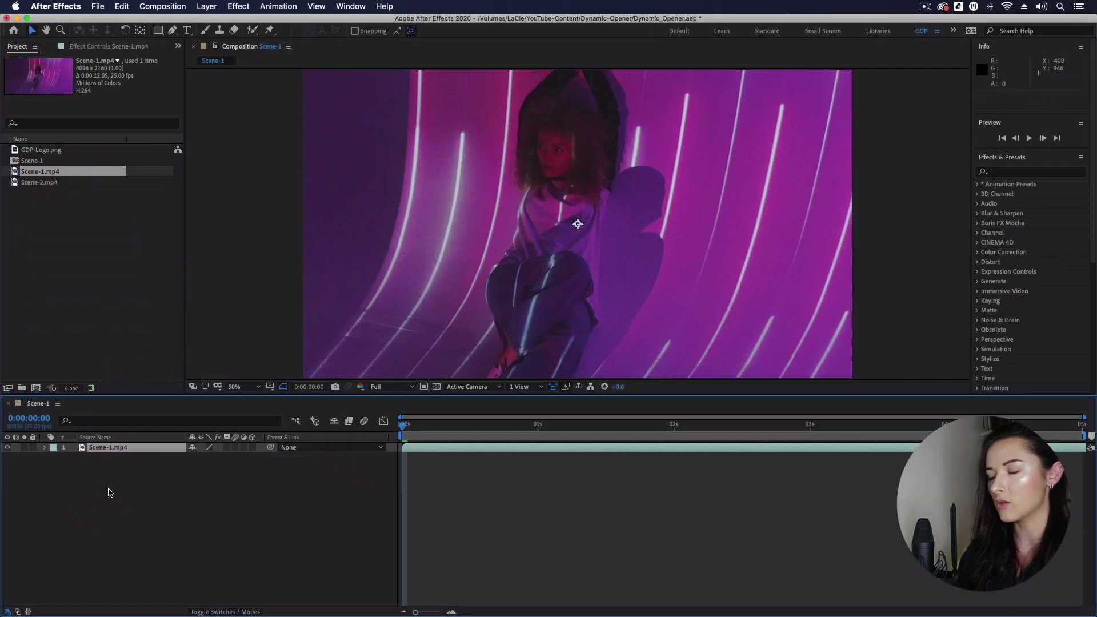
Step: Scale the Scene-1.mp4 layer to 50% in both dimensions
scroll(500, 215, up, 1)
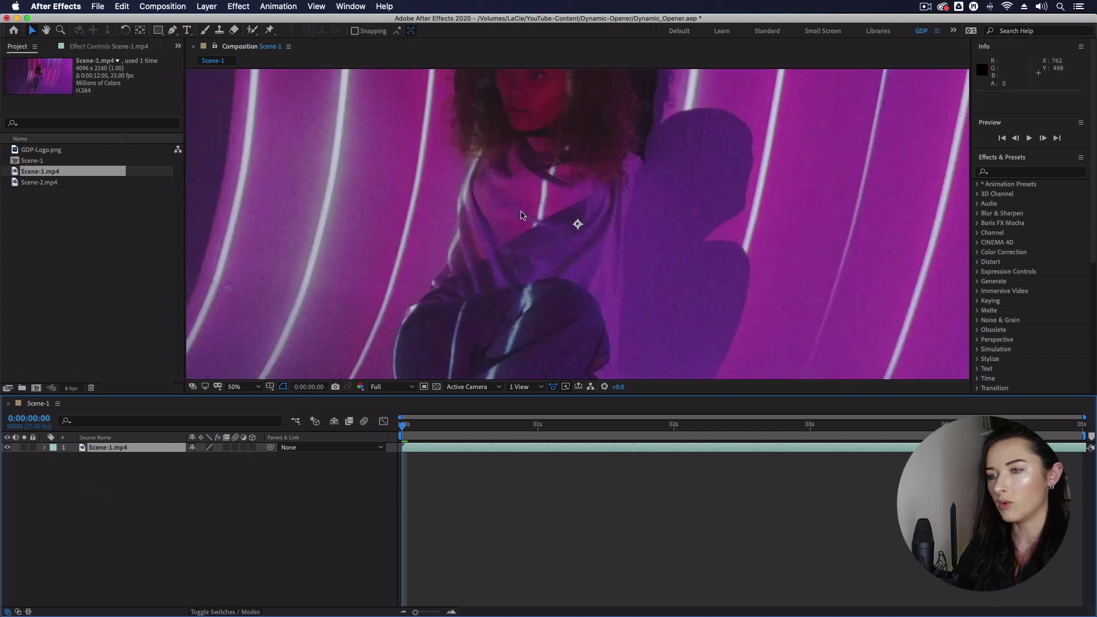
scroll(501, 214, down, 3)
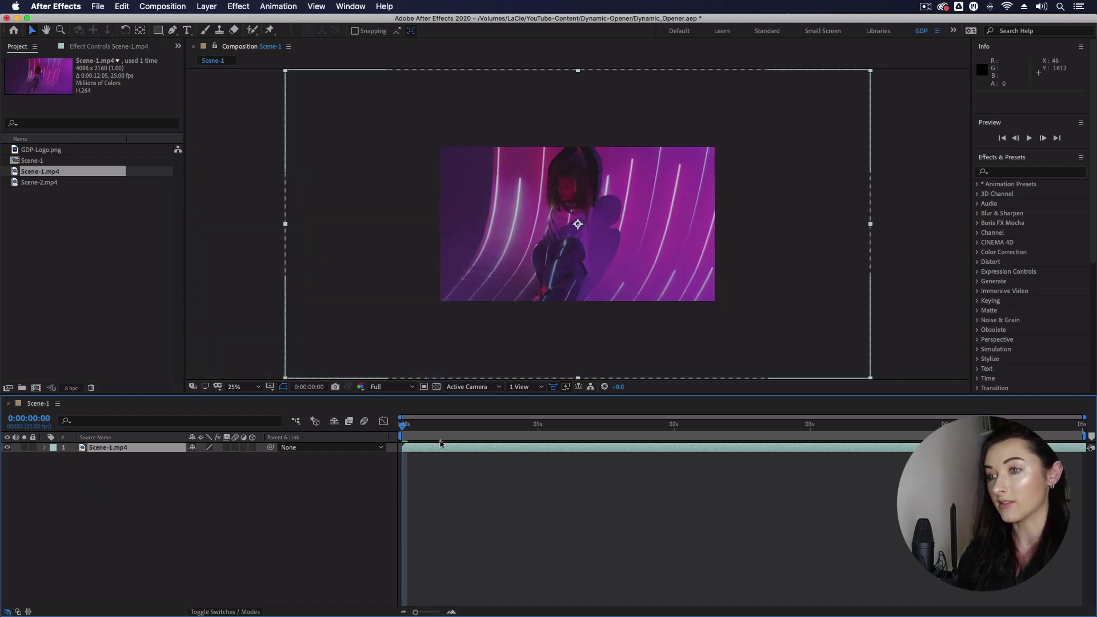
click(438, 448)
key(s)
click(222, 457)
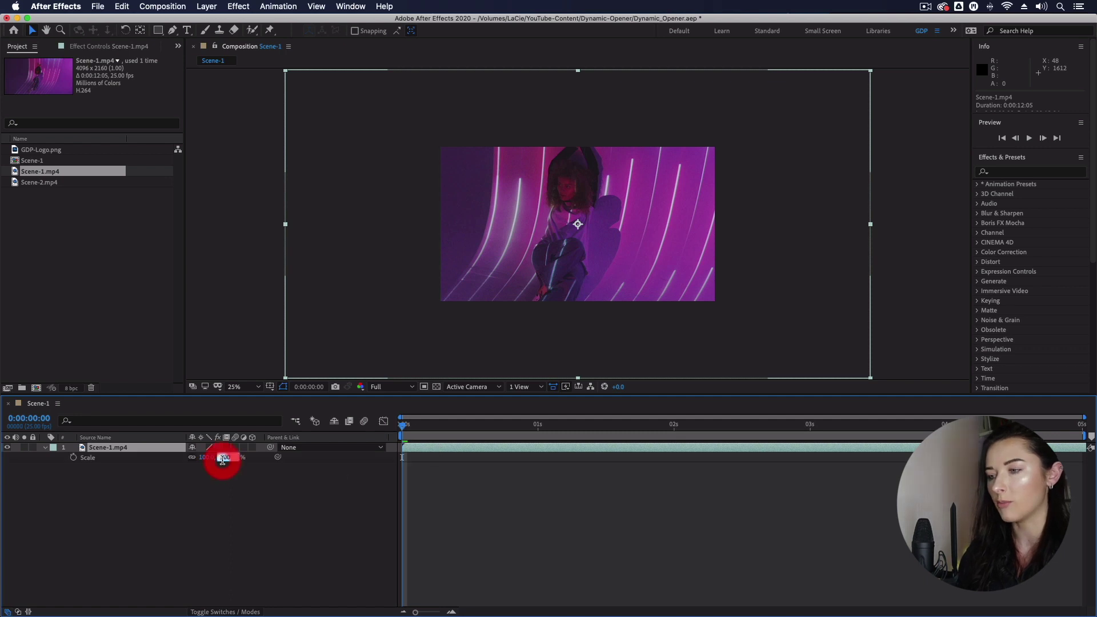
text(50)
key(Return)
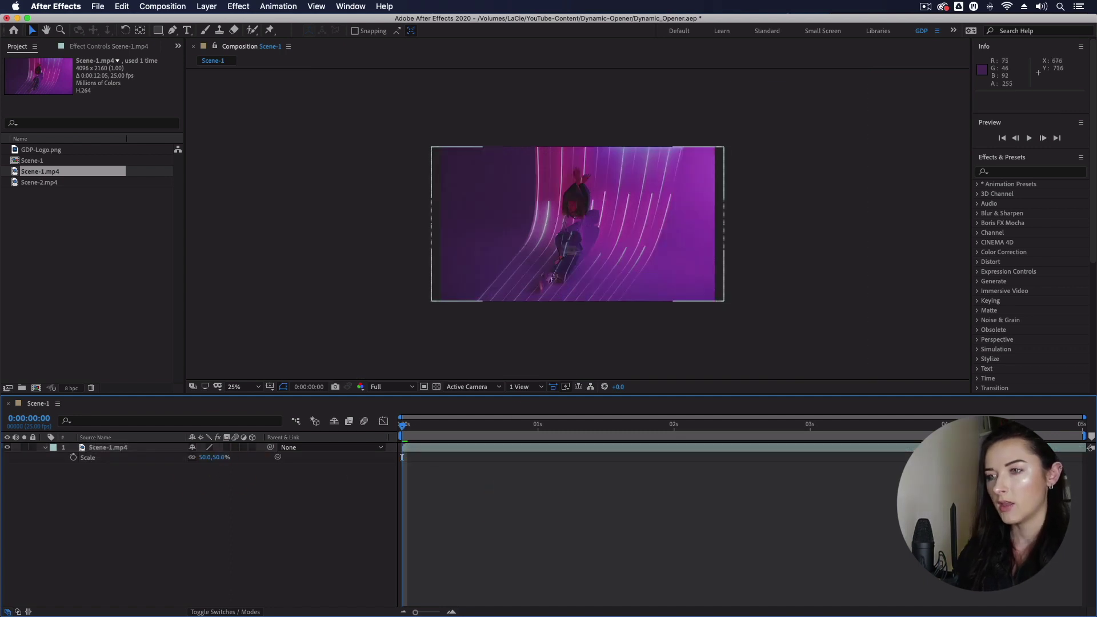
Step: Find the Noise HLS effect and apply it to the Scene-1.mp4 layer
key(period)
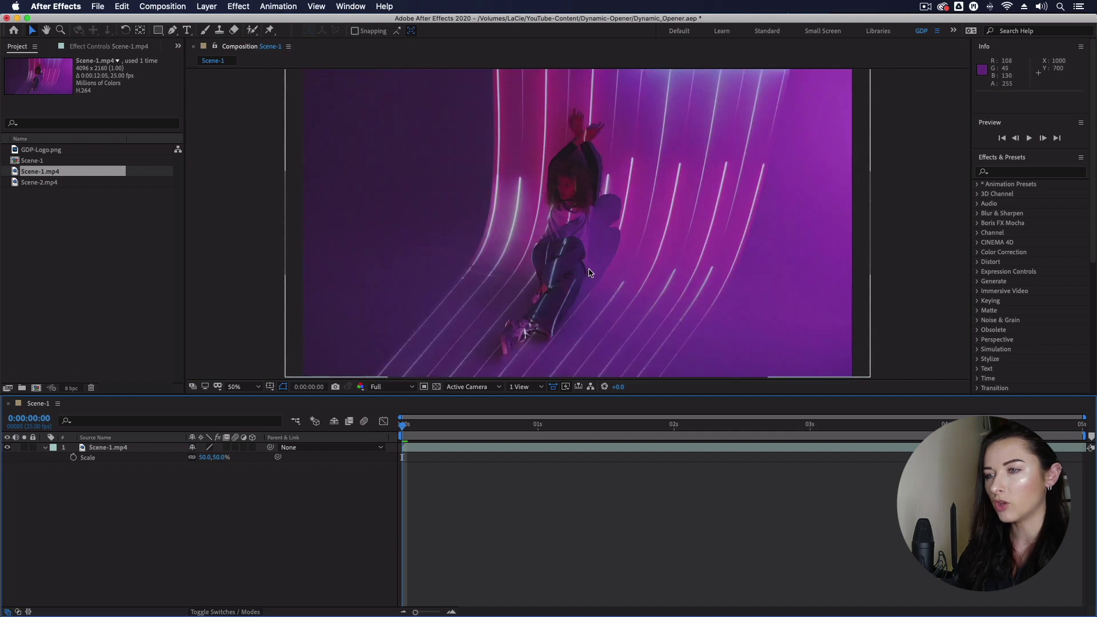
key(comma)
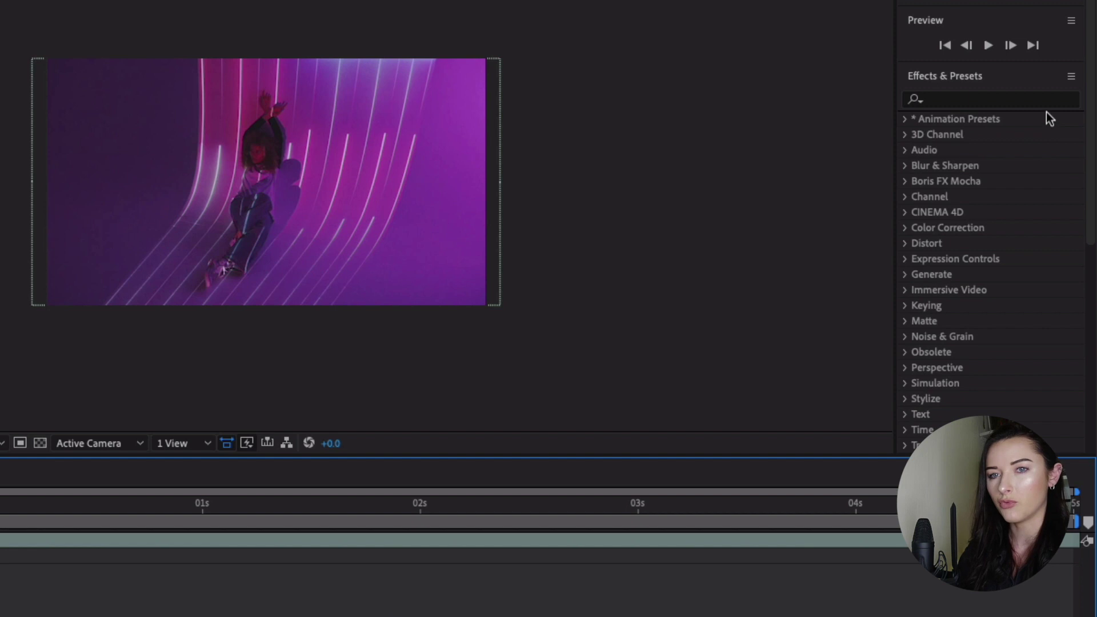
click(1050, 99)
text(noise)
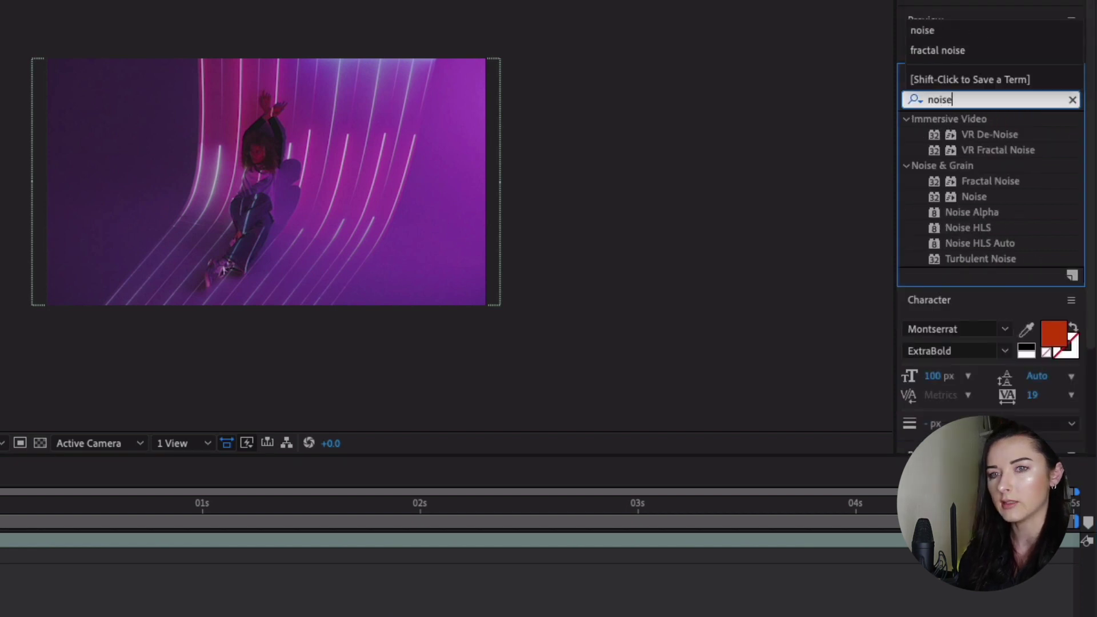
click(983, 229)
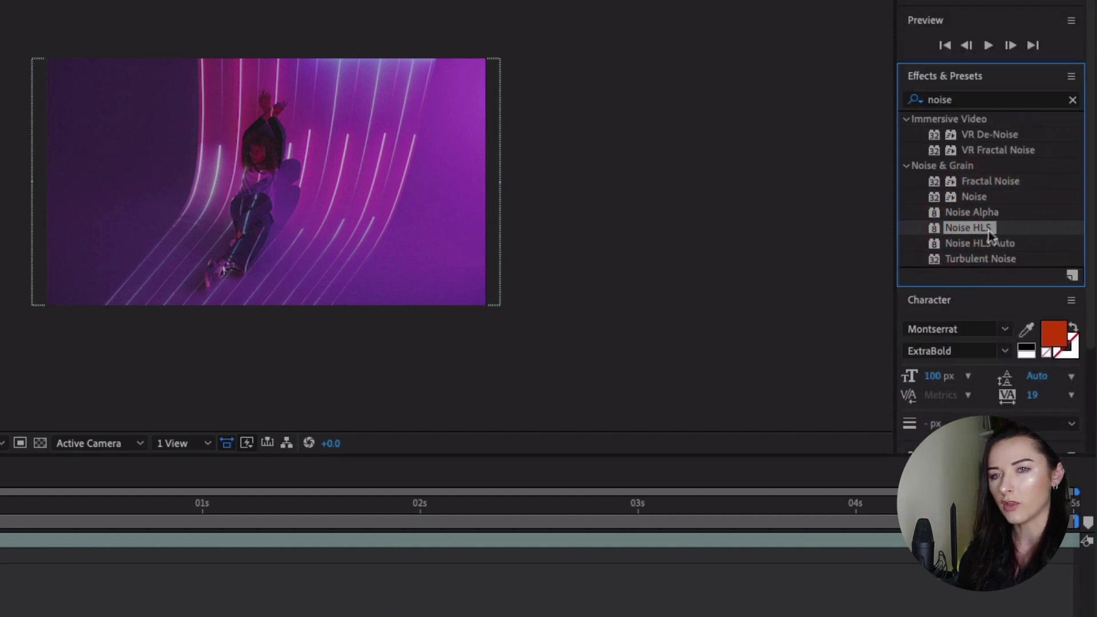
drag(989, 229, 621, 476)
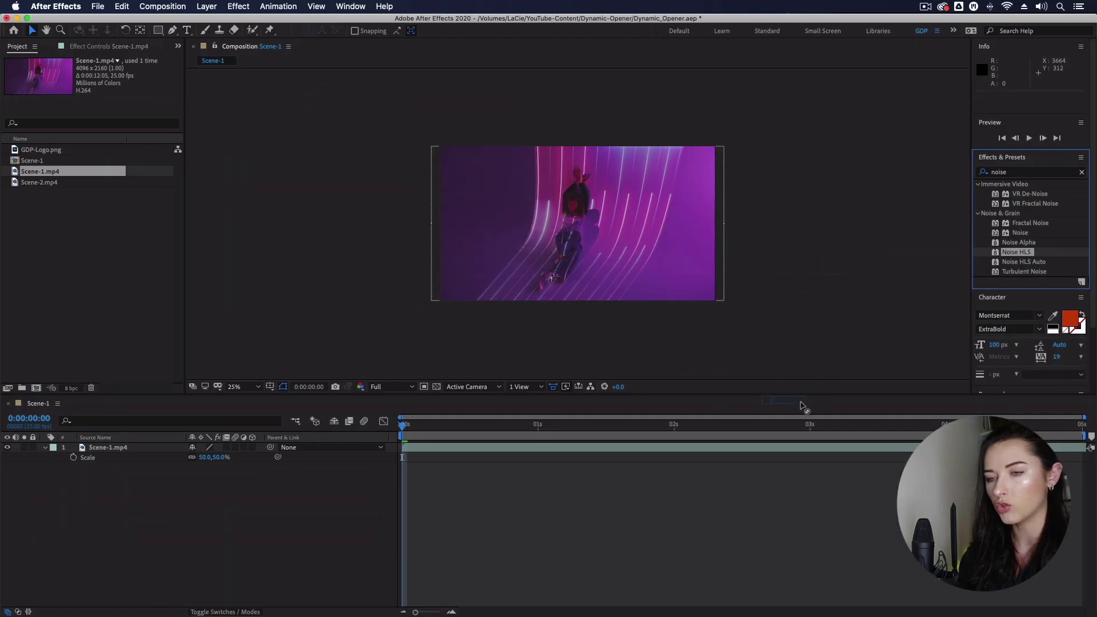
drag(802, 406, 783, 447)
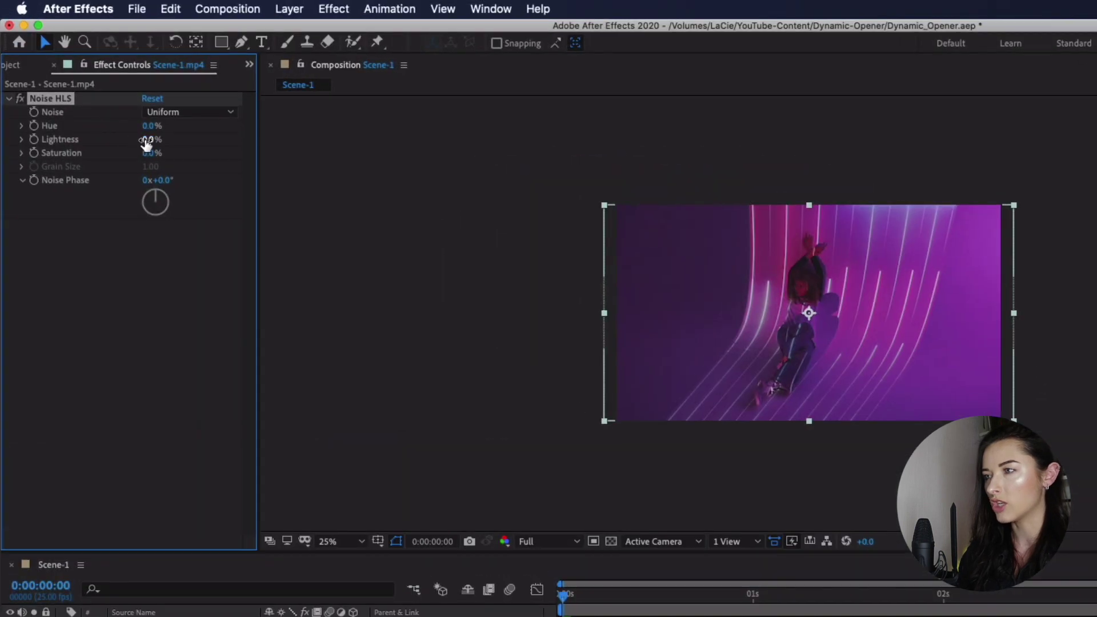
Step: Set the Noise HLS Lightness on the Scene-1.mp4 layer to 20%
click(103, 100)
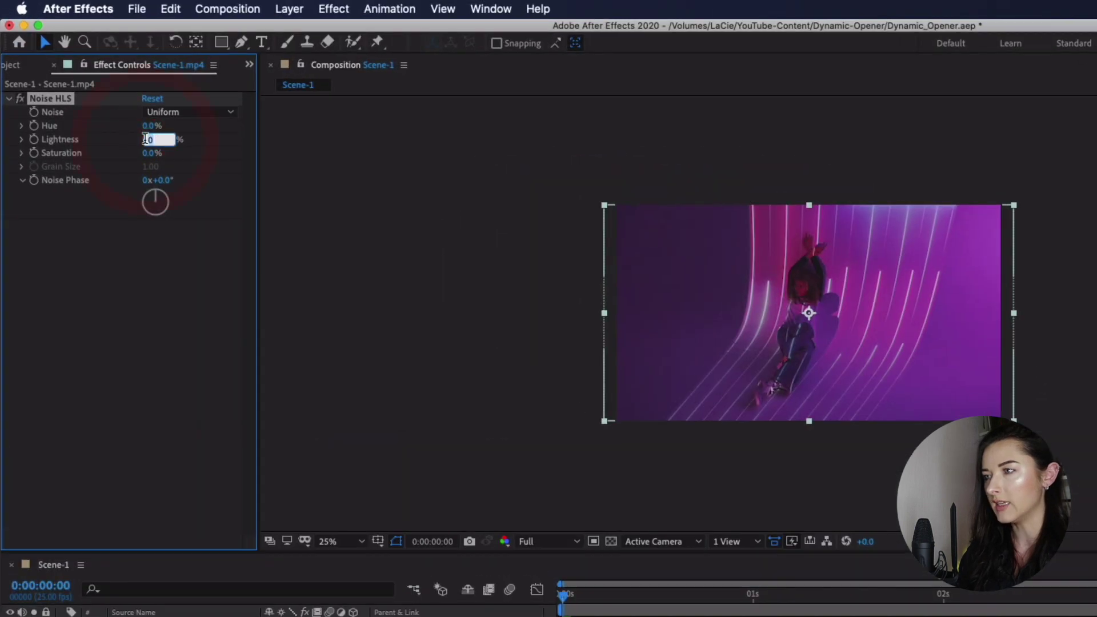
text(20)
key(Return)
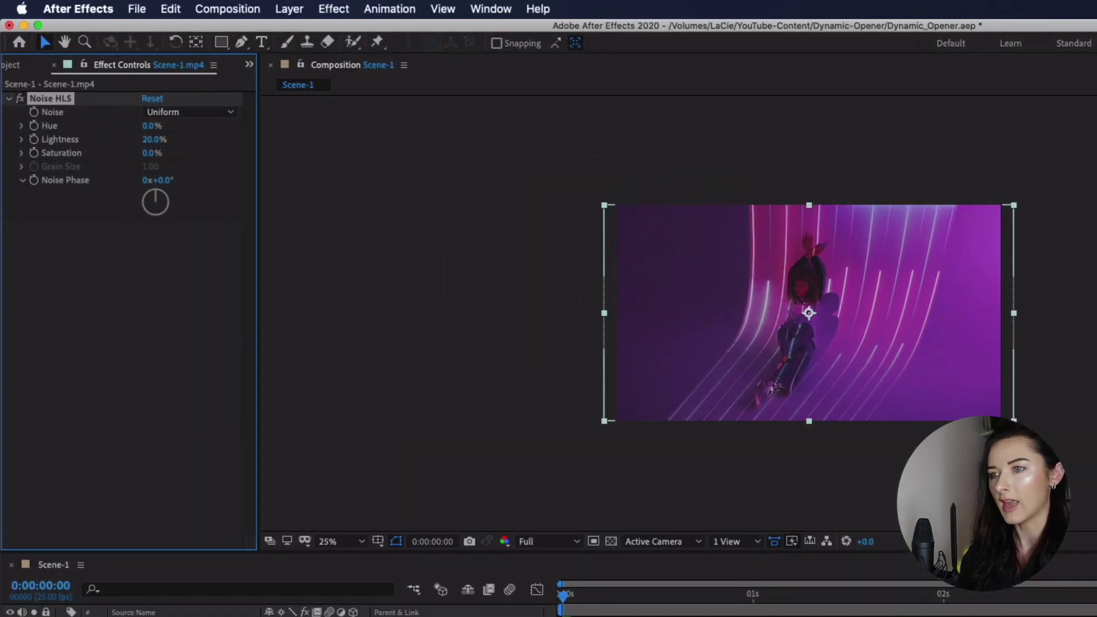
click(23, 102)
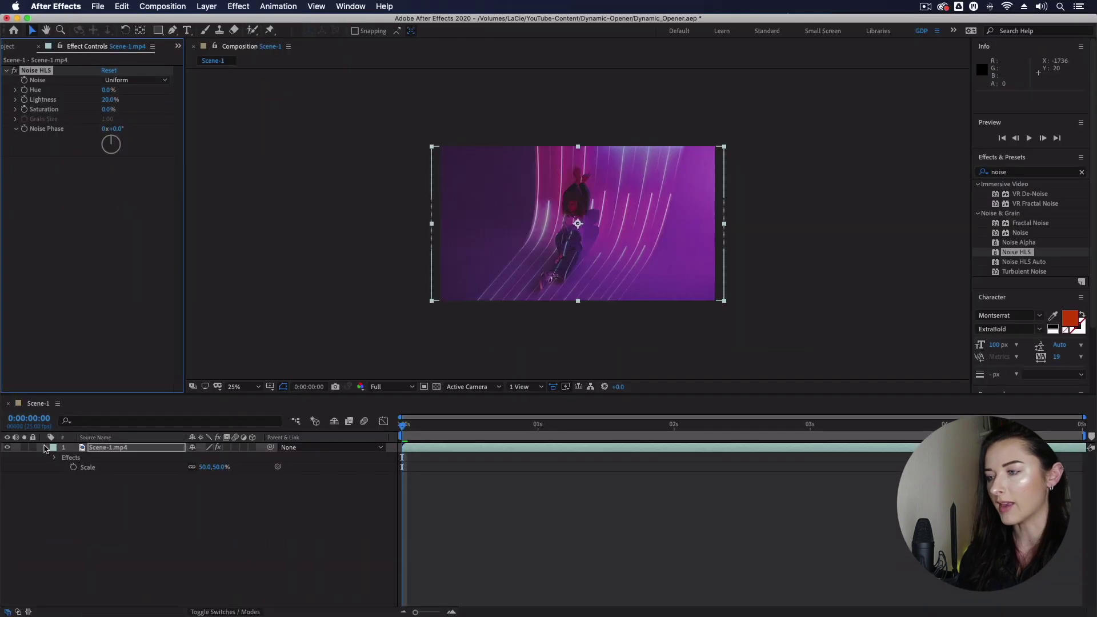
Step: Collapse the footage layer's properties and add GDP-Logo.png as a layer above Scene-1.mp4
key(super+shift+a)
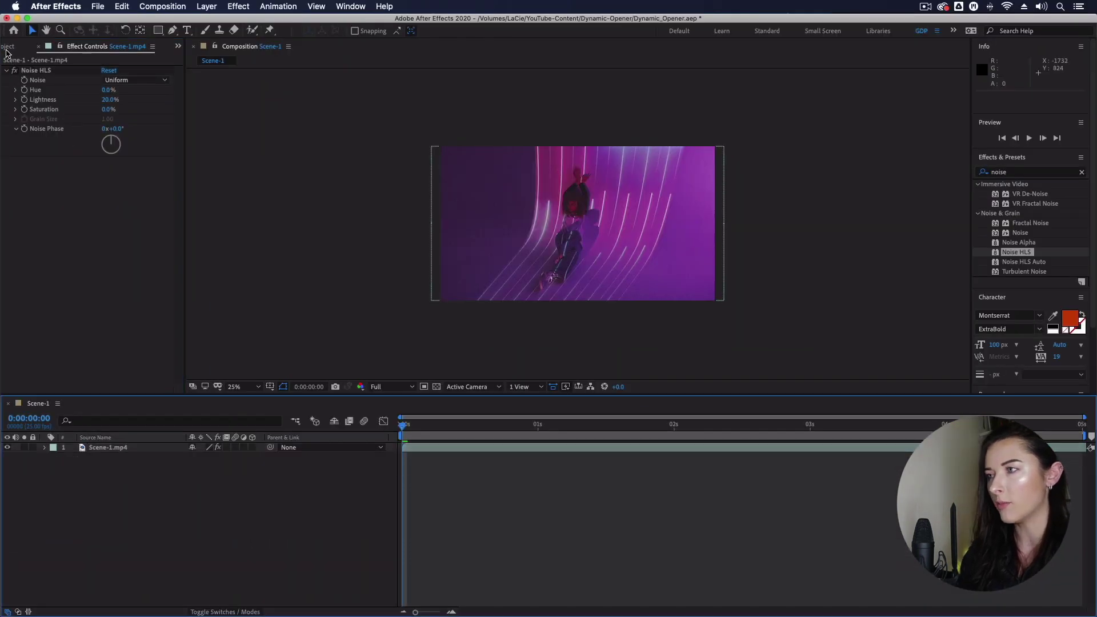
click(6, 50)
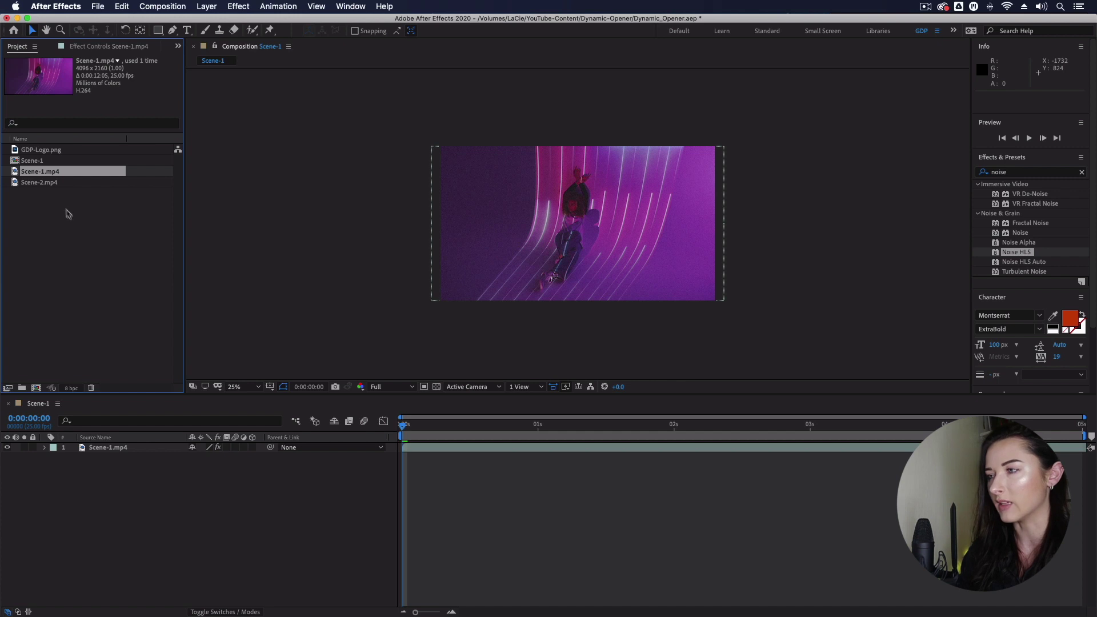
click(56, 158)
click(57, 154)
drag(89, 154, 103, 451)
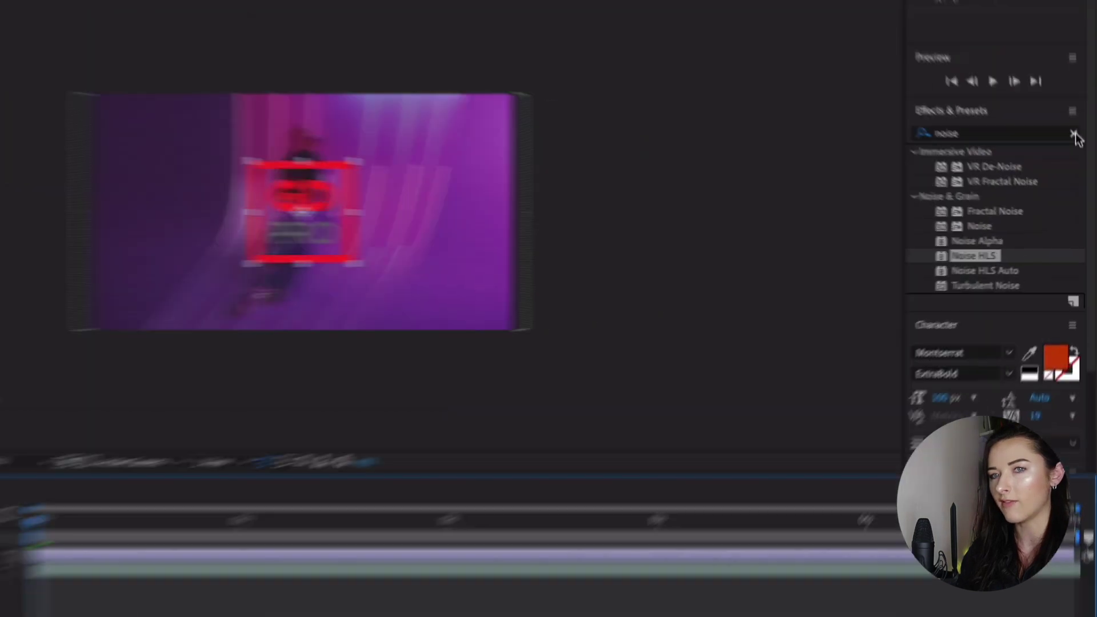
Step: Find the Fill effect and apply it to the GDP-Logo.png layer
click(1083, 173)
text(fill)
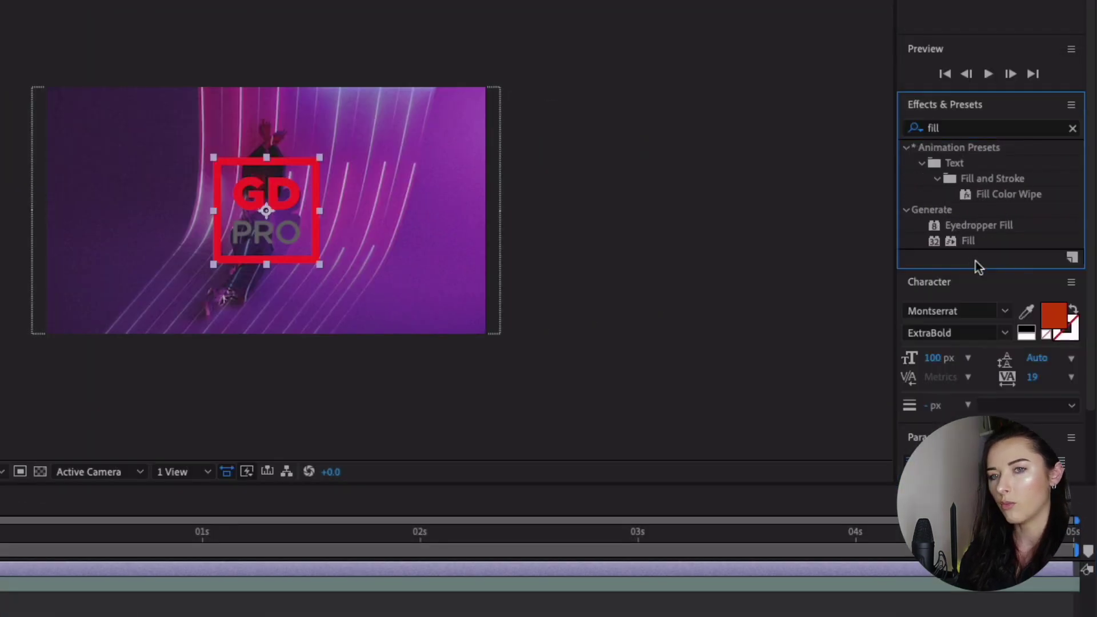
click(969, 242)
drag(969, 241, 458, 565)
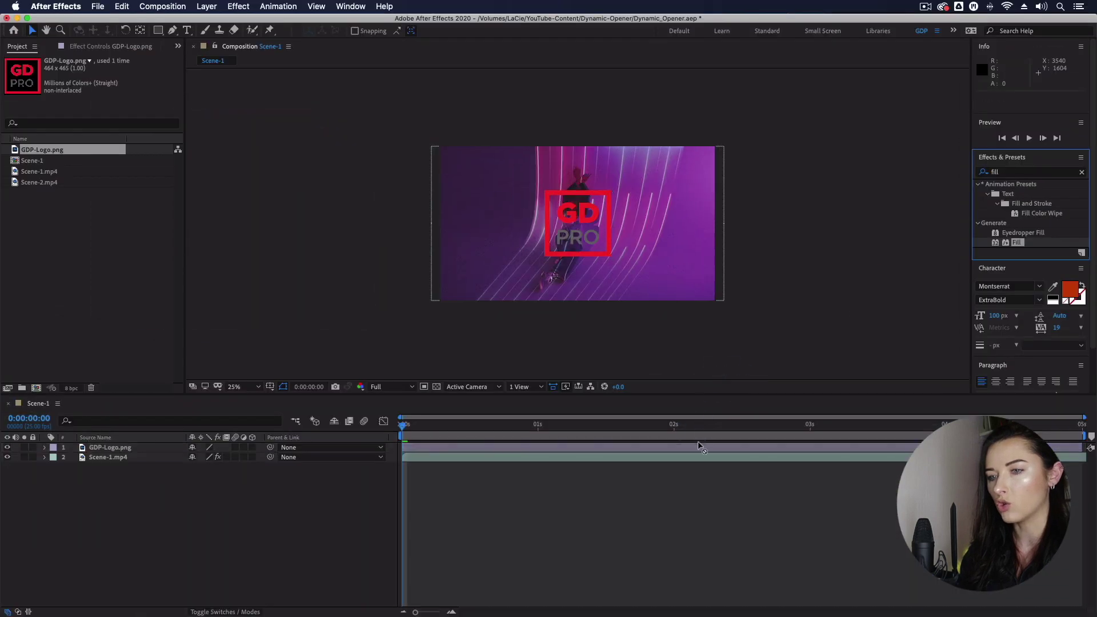
drag(698, 445, 697, 453)
Step: Set the logo's Fill colour to white (FFFFFF)
click(137, 89)
click(178, 301)
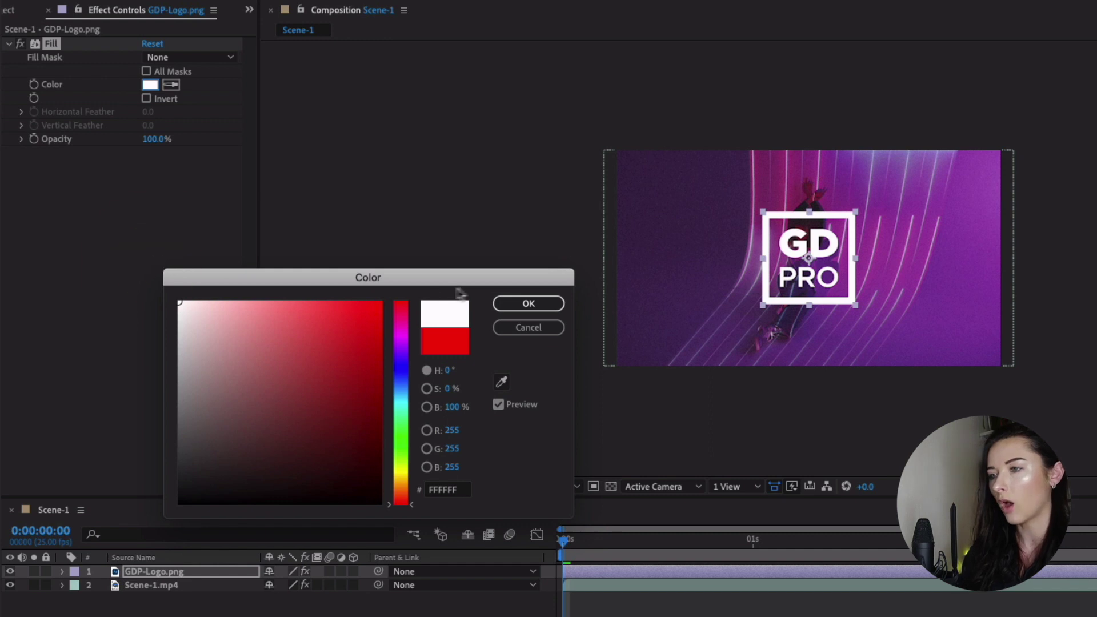
click(517, 303)
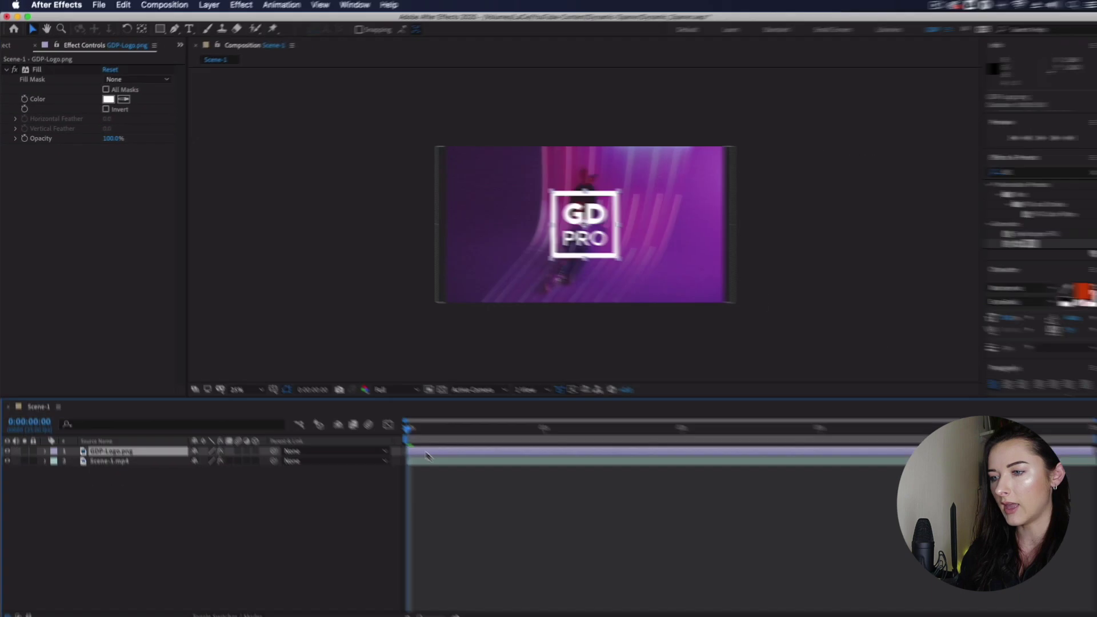
Step: Scale the GDP-Logo.png layer down to 30%
key(s)
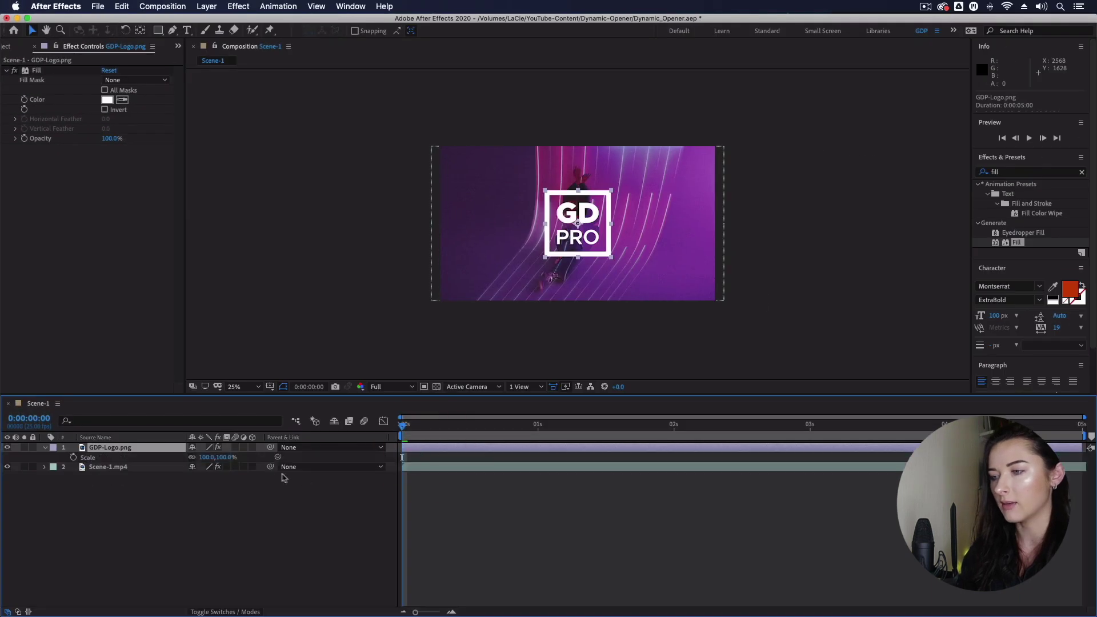
click(209, 456)
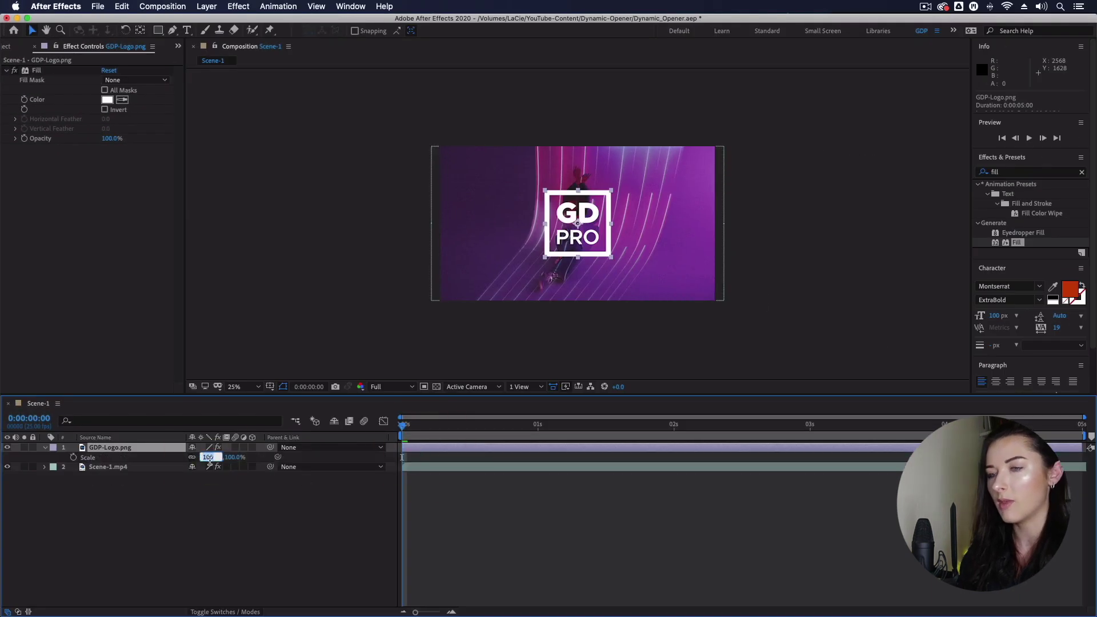
key(Return)
Step: Move the GDP-Logo.png layer straight down to about position 960, 820, keeping it horizontally centred
click(610, 449)
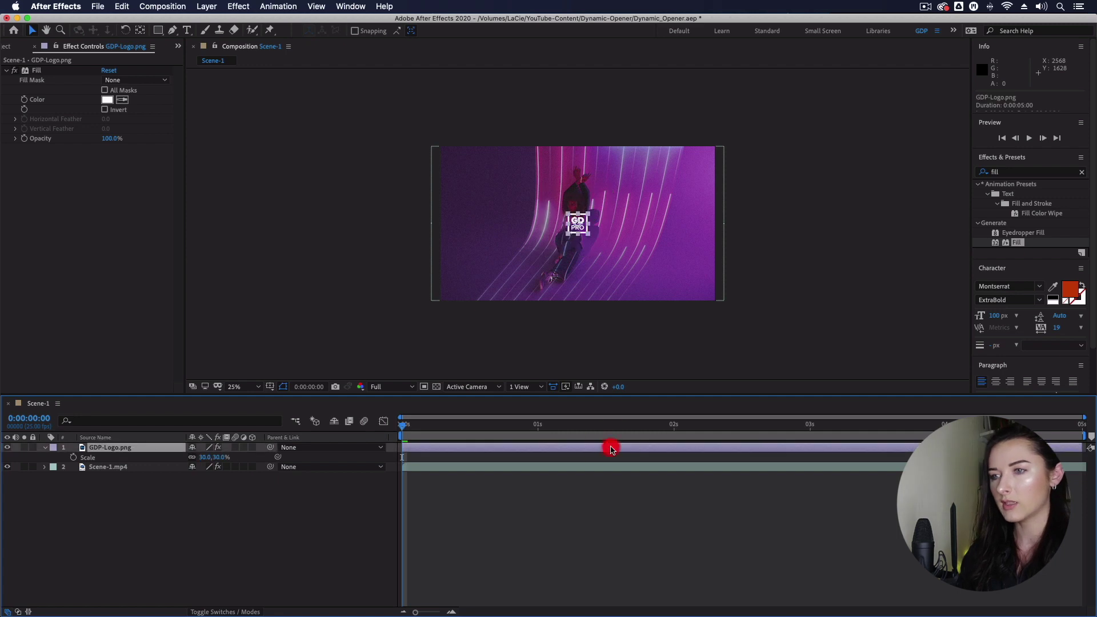
key(Down)
key(Down)
key(Down)
key(Down)
key(Down)
key(Down)
key(Down)
key(Down)
key(Down)
key(Down)
key(Down)
key(Down)
key(Down)
key(Down)
key(Down)
key(Down)
key(Down)
key(Down)
key(Down)
key(Down)
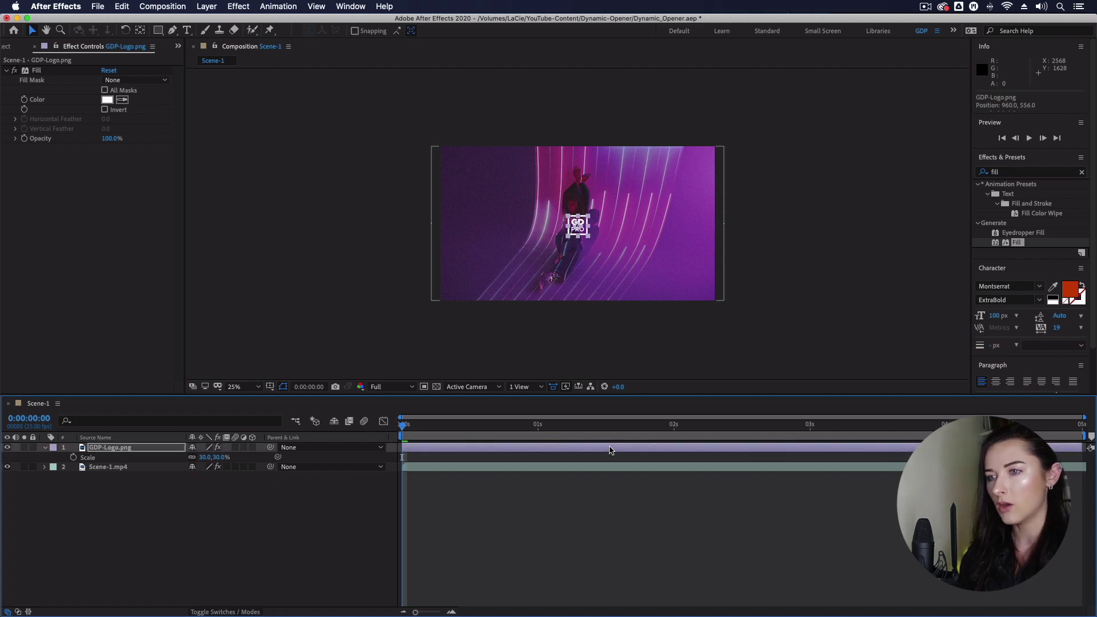
key(Down)
key(Down)
key(Down)
key(Down)
key(Down)
key(Down)
key(Down)
key(Down)
key(Down)
key(Down)
key(Down)
key(Down)
key(Down)
key(Down)
key(Down)
key(Down)
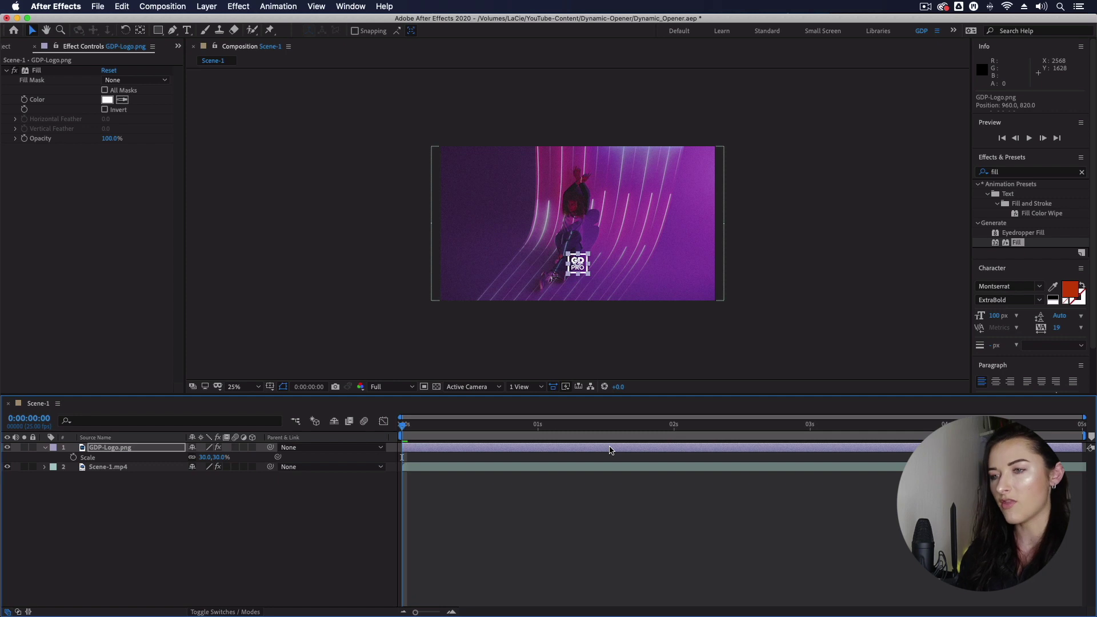
click(574, 550)
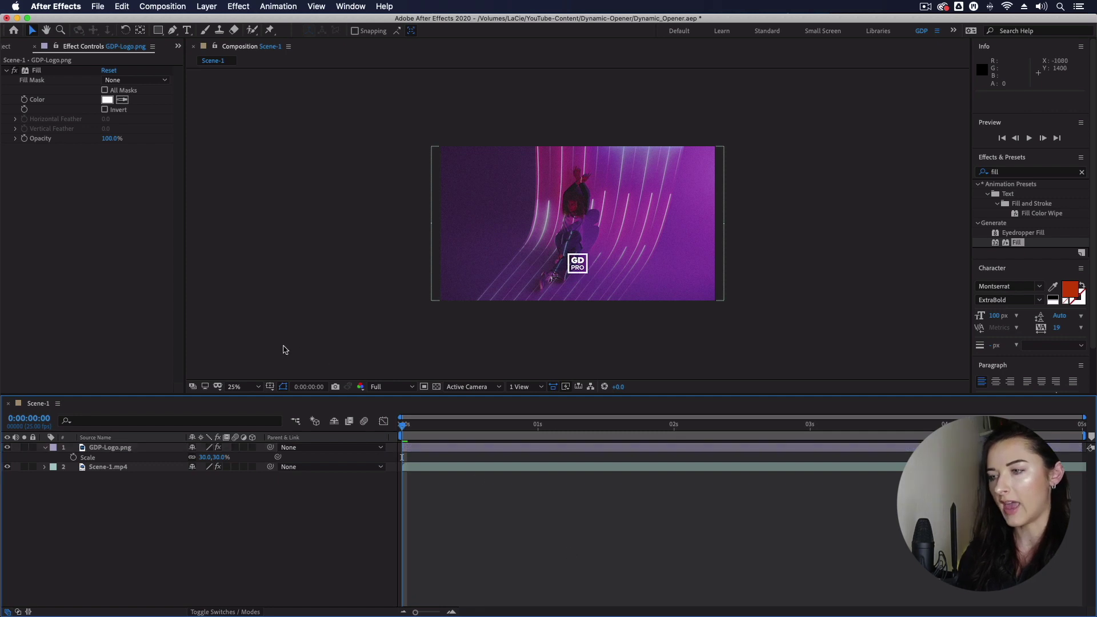
Step: Create a text layer reading MOTION in the Scene-1 composition
click(166, 492)
click(6, 46)
click(188, 30)
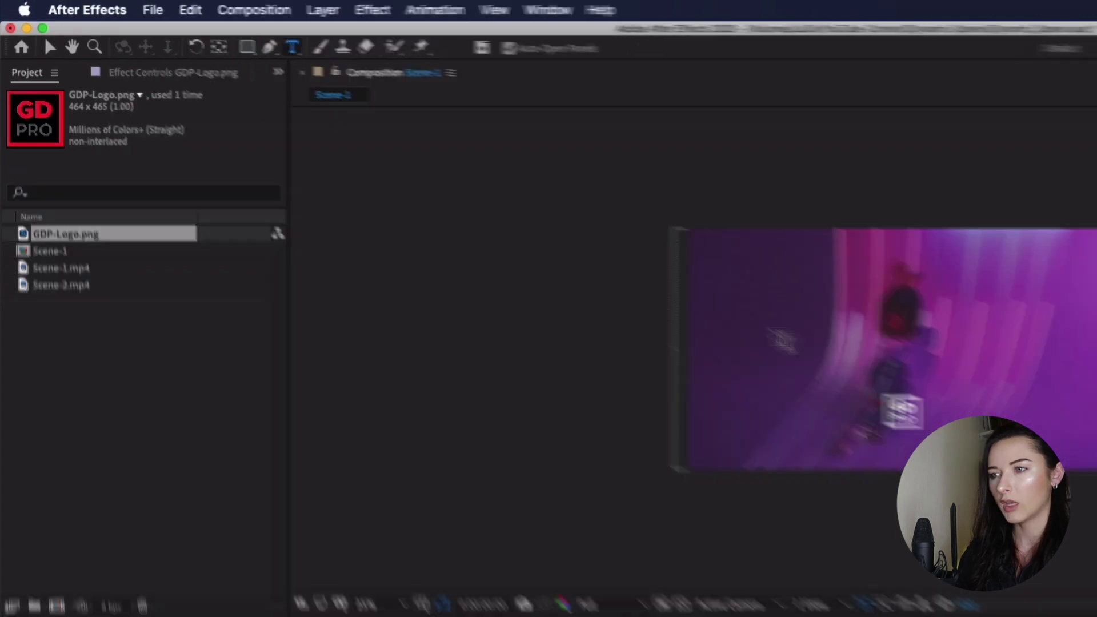
click(778, 322)
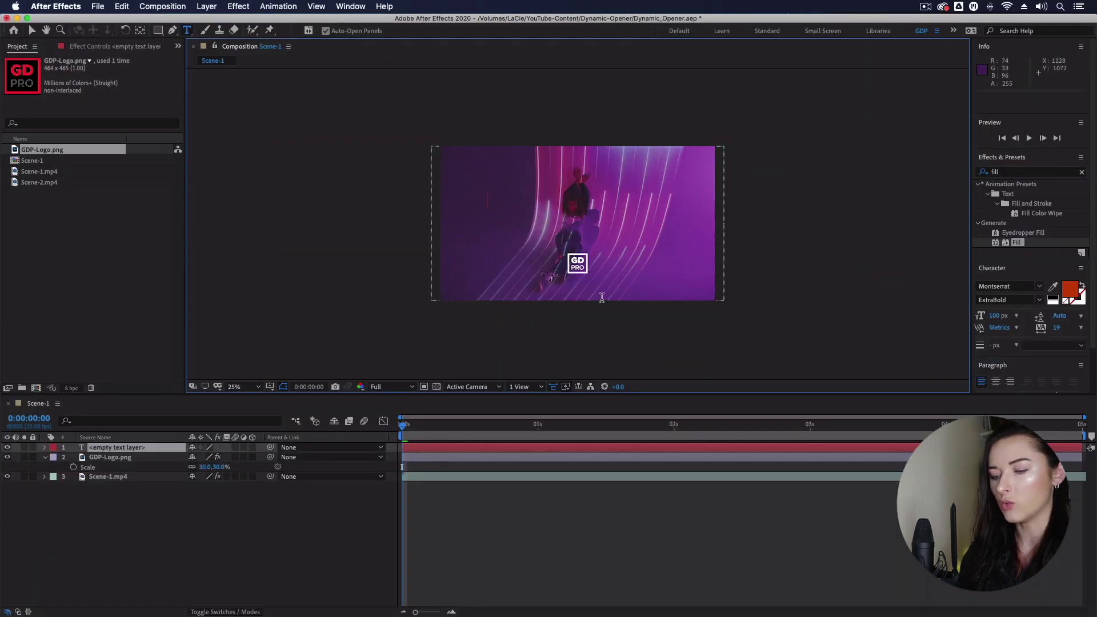
text(MOTION)
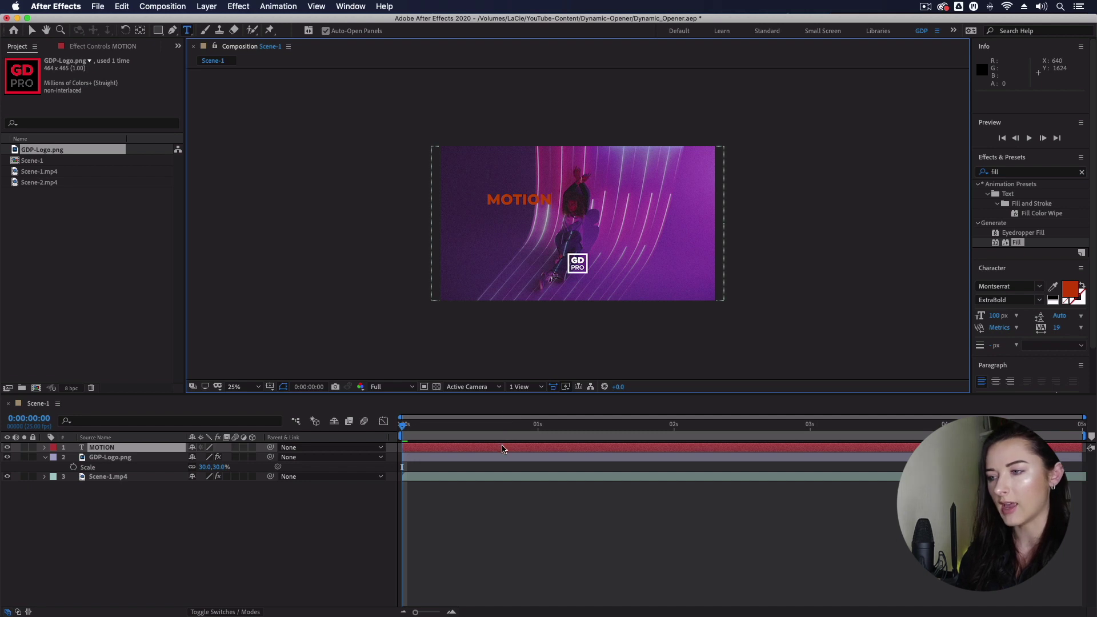
Step: Set the MOTION text's fill colour to white and its font size to 200 px
click(502, 448)
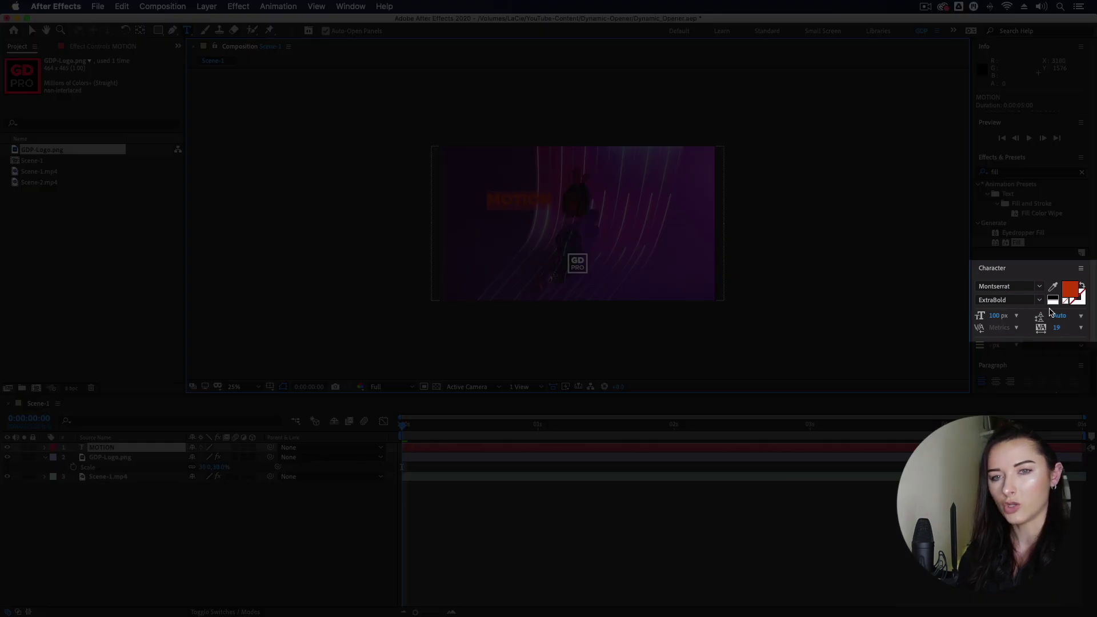
click(1067, 293)
click(128, 255)
click(375, 257)
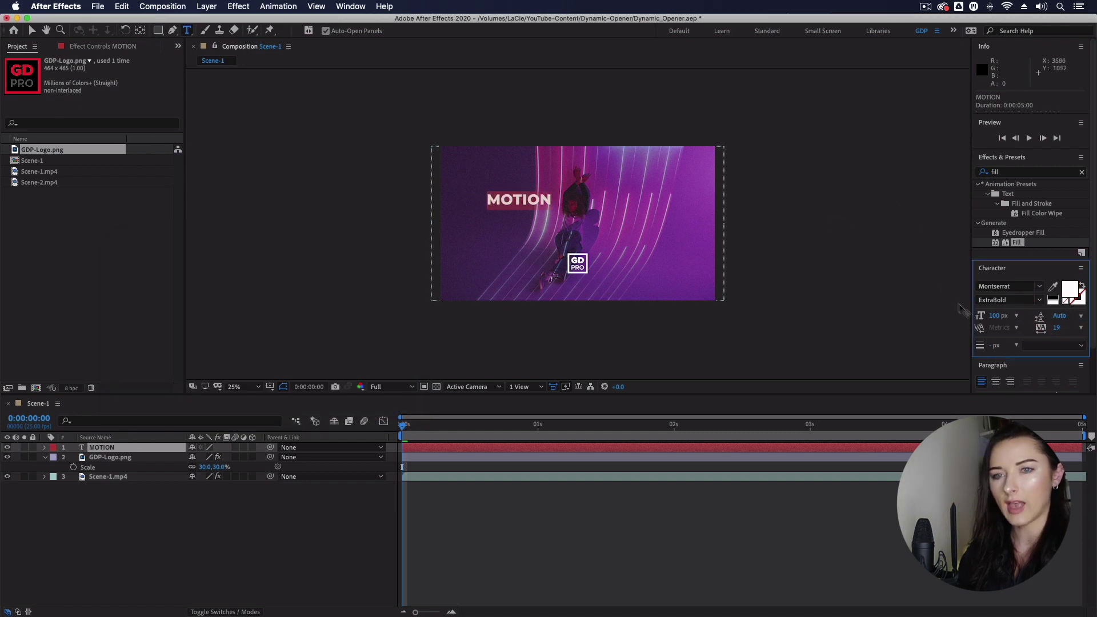
click(998, 318)
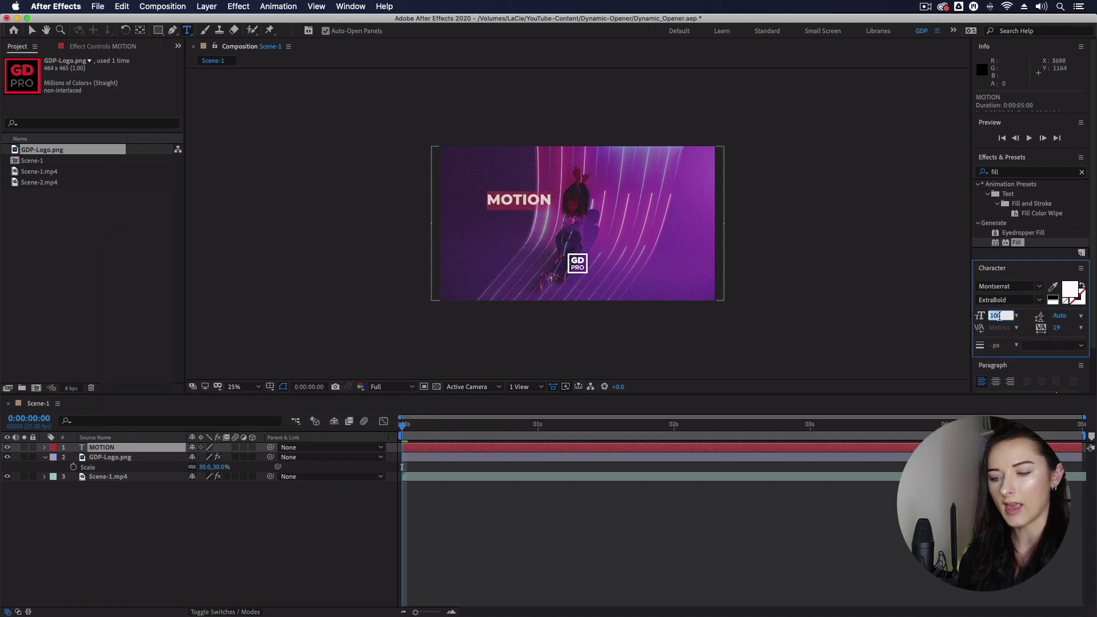
text(200)
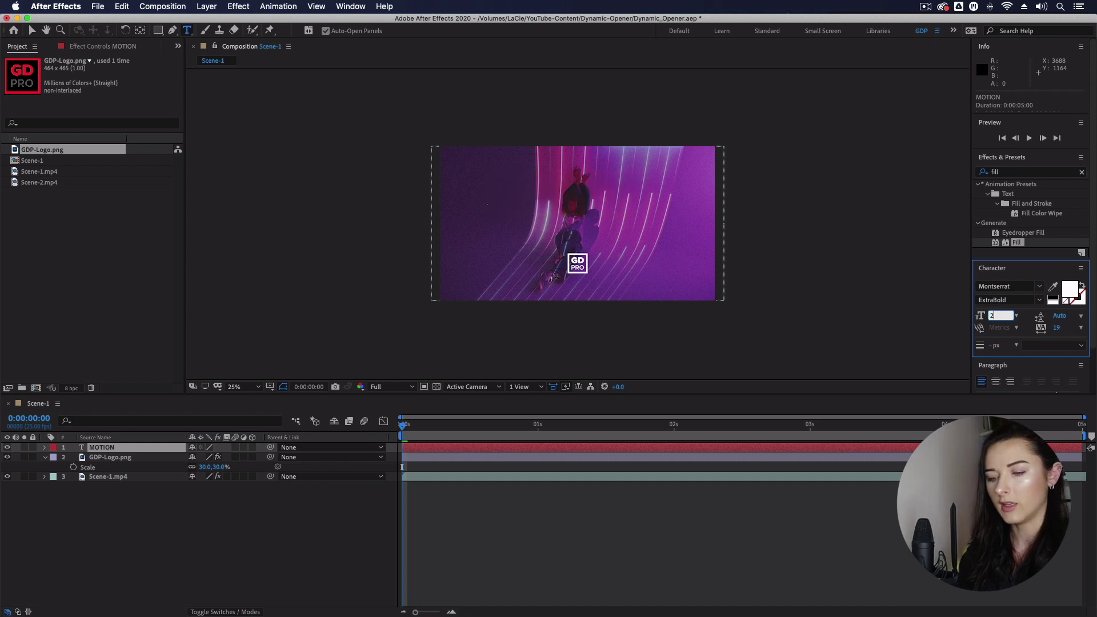
click(539, 449)
Step: Place the MOTION text in the middle of the frame above the logo and move its anchor point to the text's bottom centre
key(v)
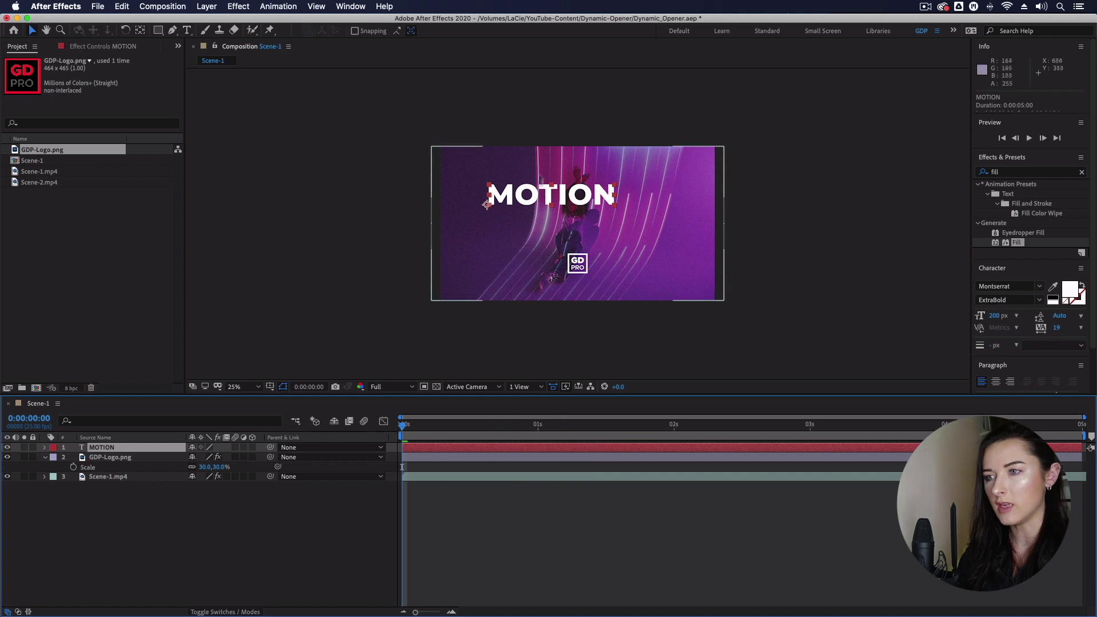
drag(531, 195, 559, 221)
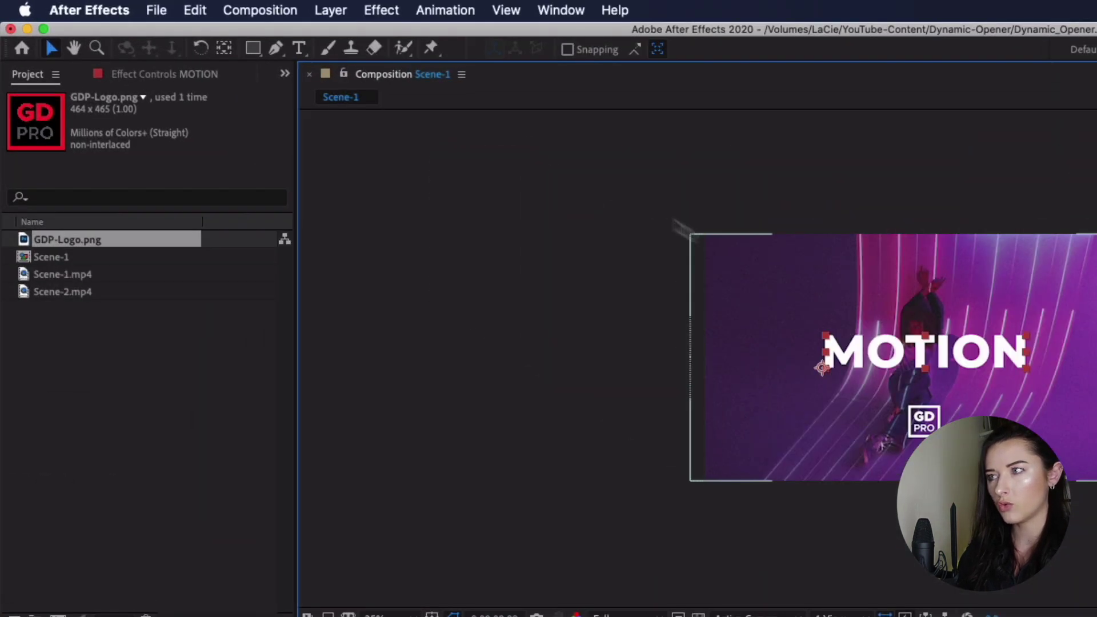
click(223, 49)
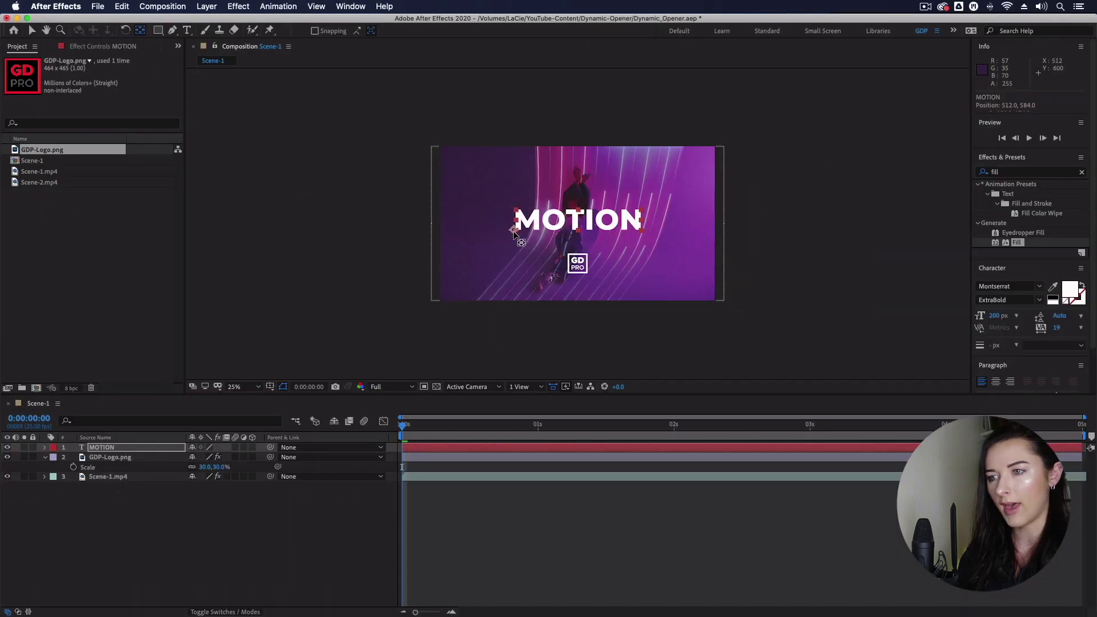
drag(821, 369, 826, 372)
drag(518, 235, 578, 233)
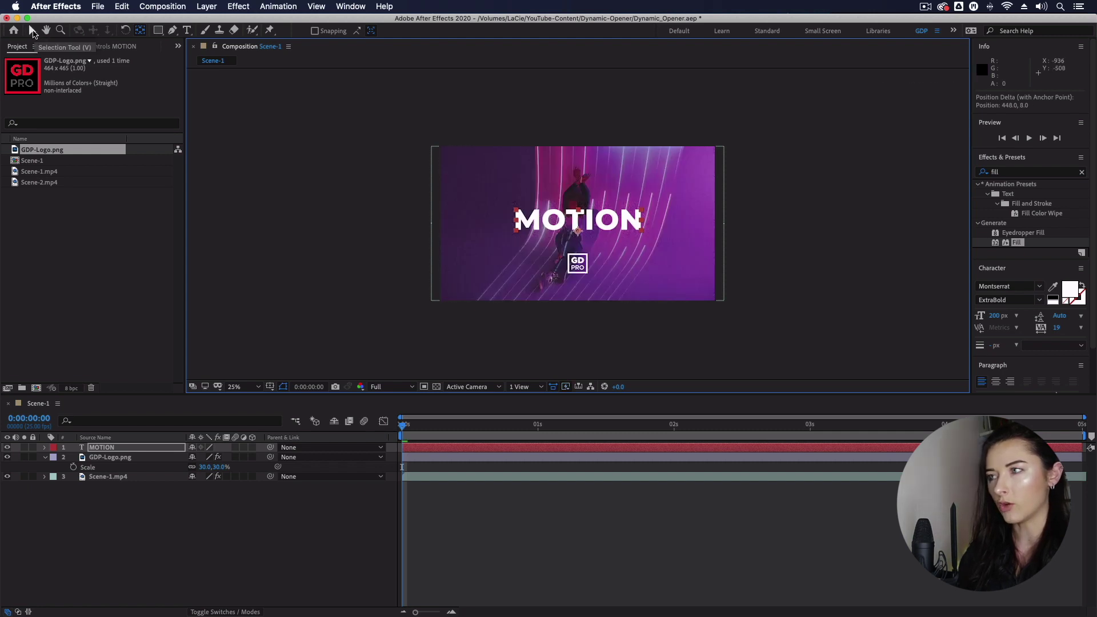
click(32, 31)
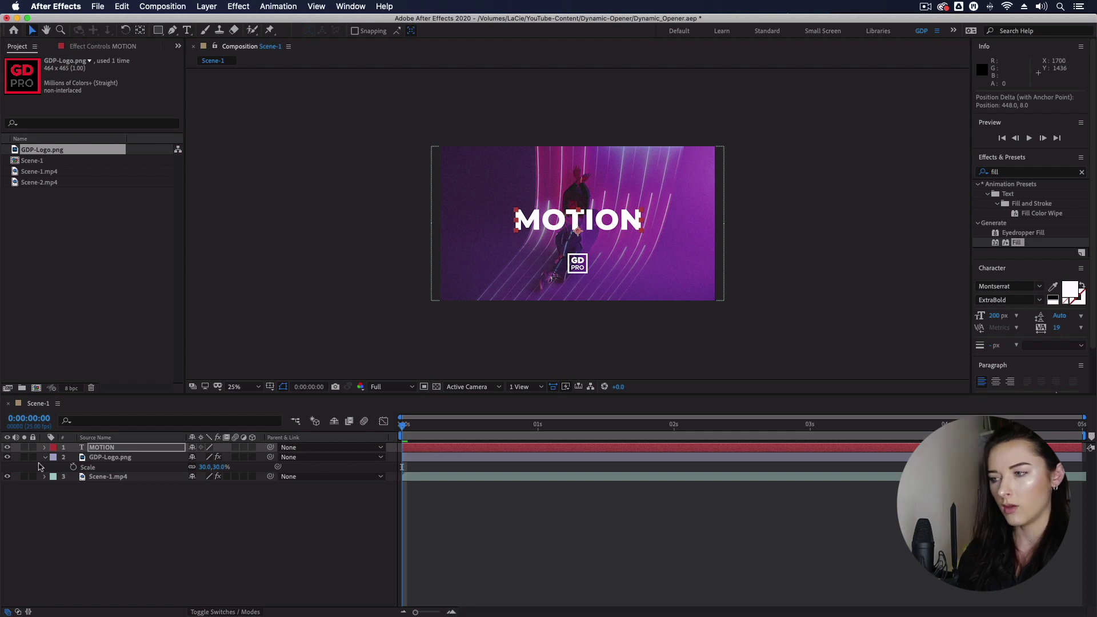
Step: Collapse the logo layer's properties and add a Position text animator to the MOTION layer
click(45, 460)
click(135, 521)
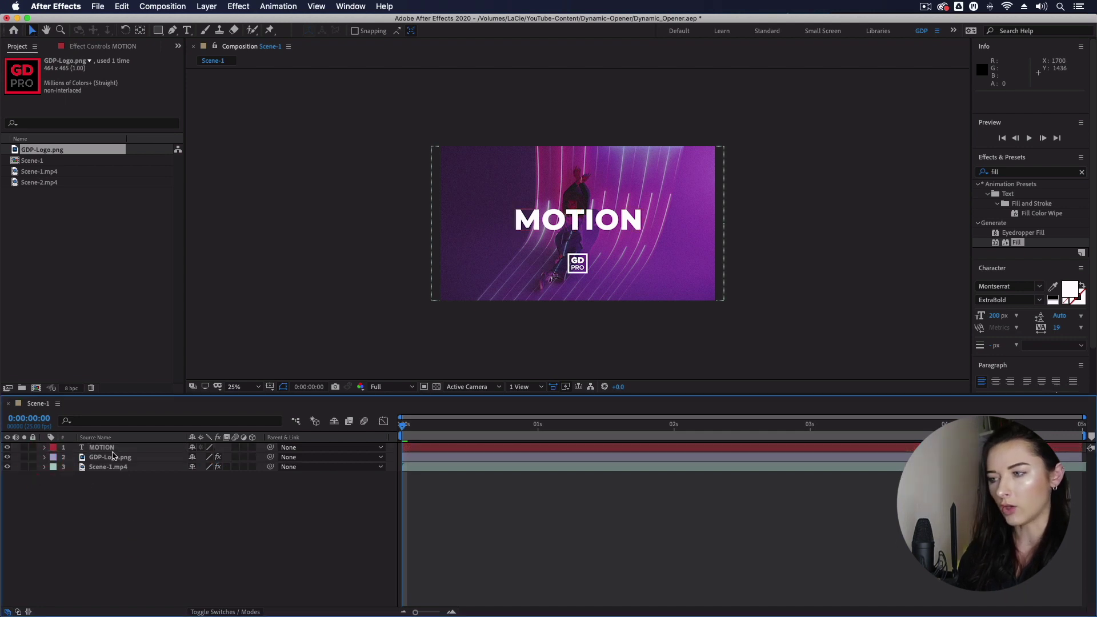
click(112, 450)
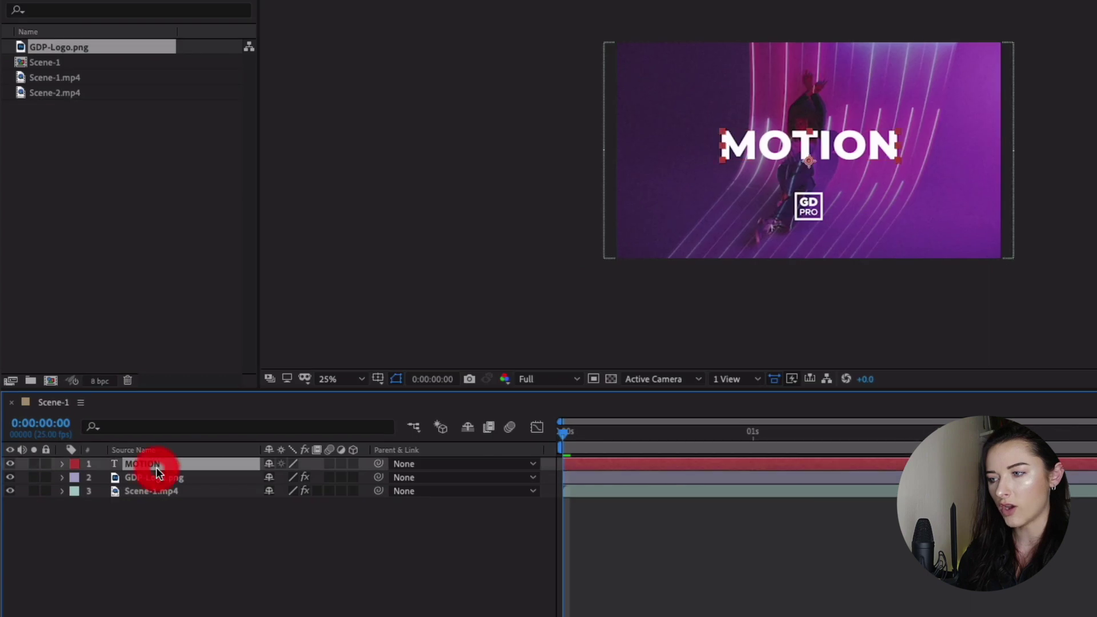
click(61, 464)
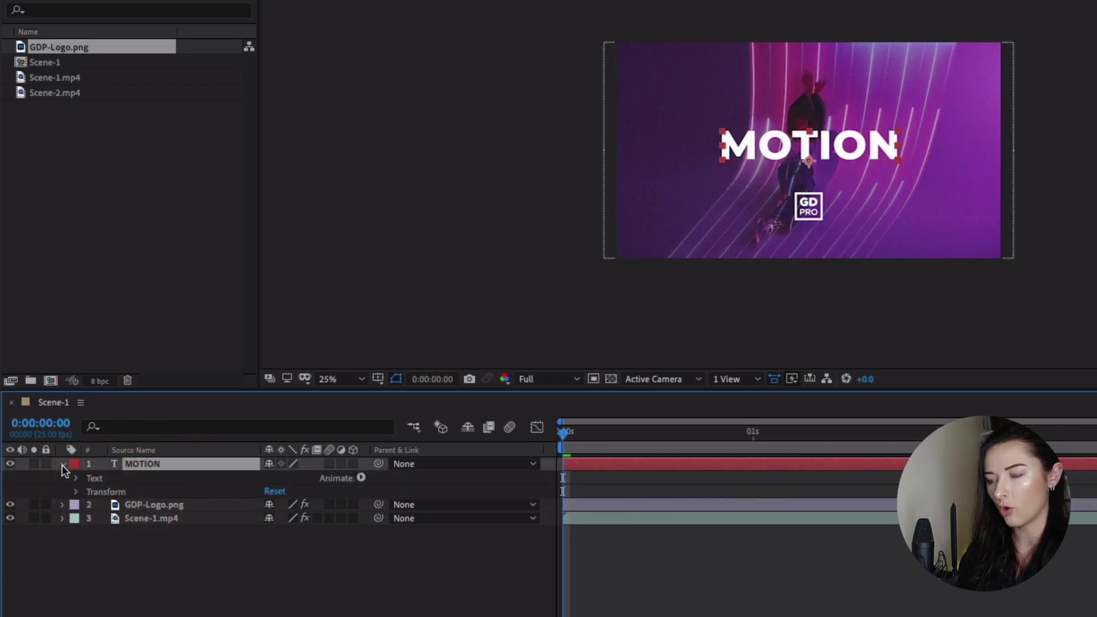
click(361, 478)
click(444, 435)
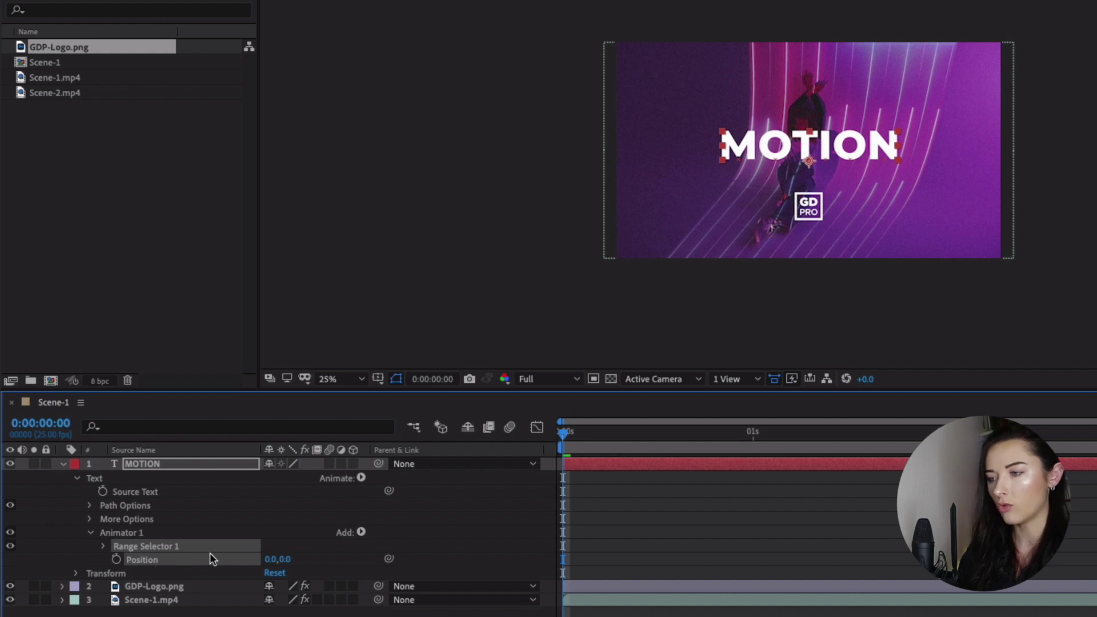
Step: Add the Opacity and Tracking properties to Animator 1 on the MOTION layer
click(361, 532)
mouse_move(399, 532)
mouse_move(543, 531)
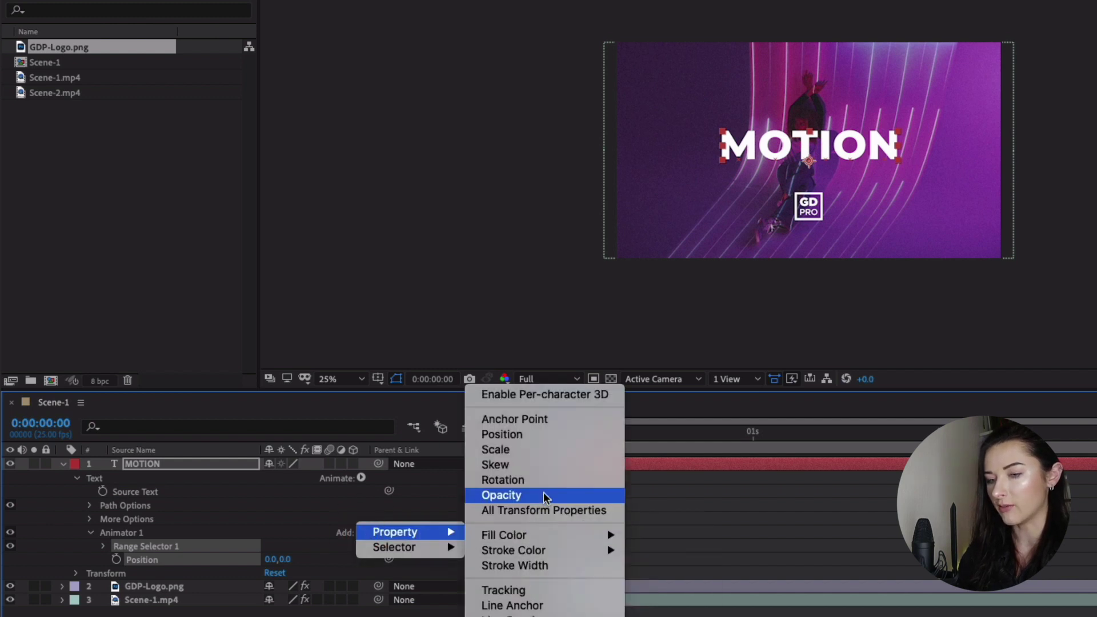
click(543, 495)
click(363, 532)
mouse_move(377, 532)
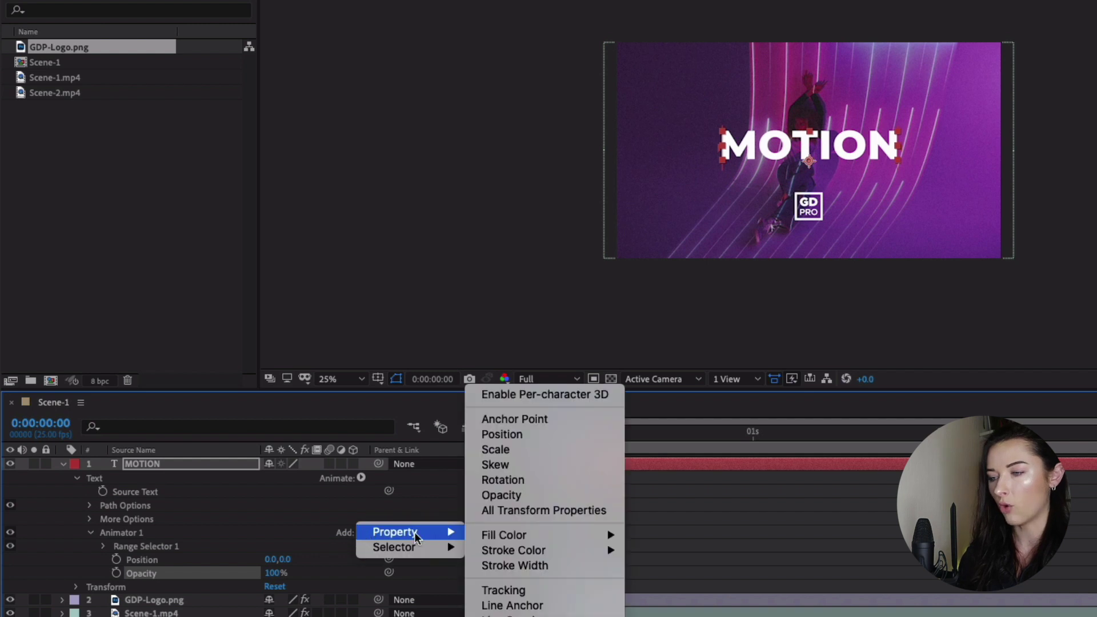
mouse_move(505, 537)
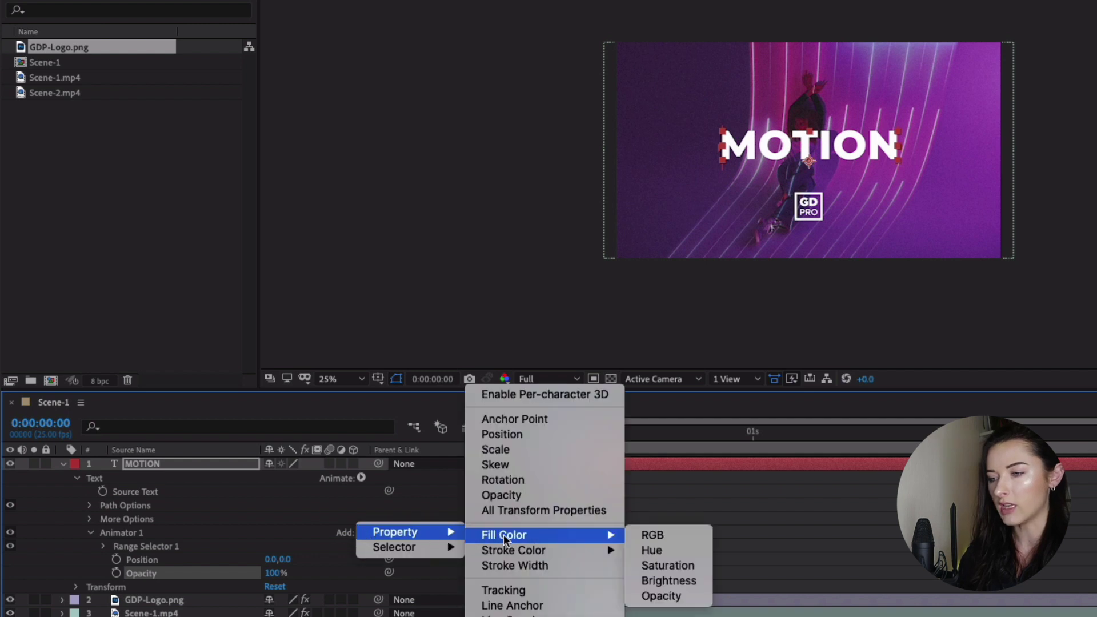
click(523, 592)
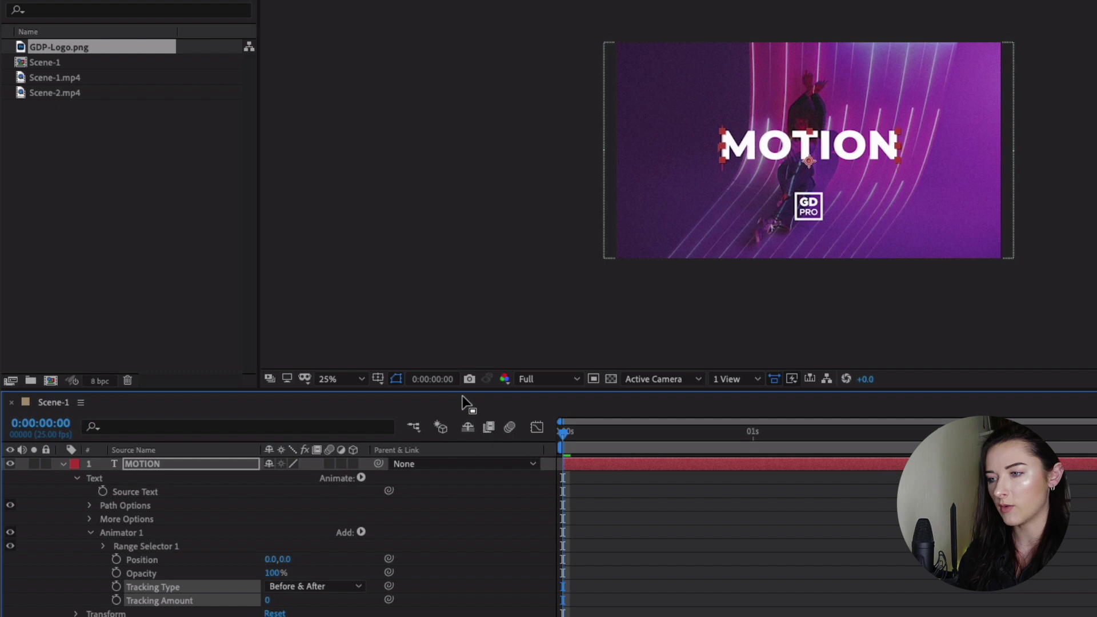
Step: Set the Animator 1 Position of the MOTION text to 0, 200
drag(464, 393, 575, 262)
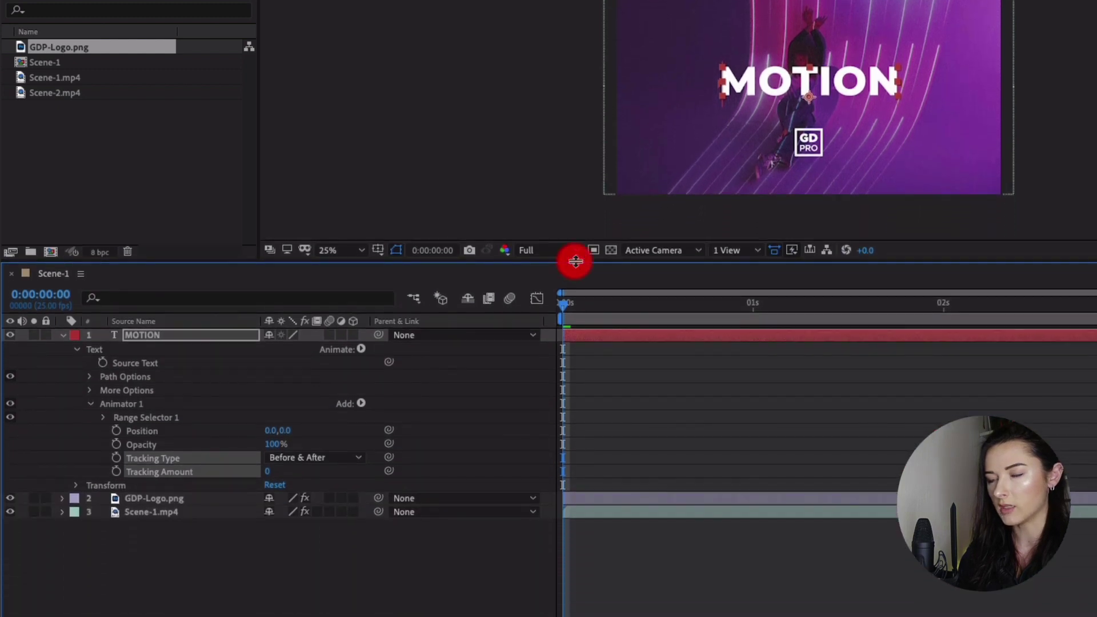
key(comma)
key(comma)
key(period)
key(period)
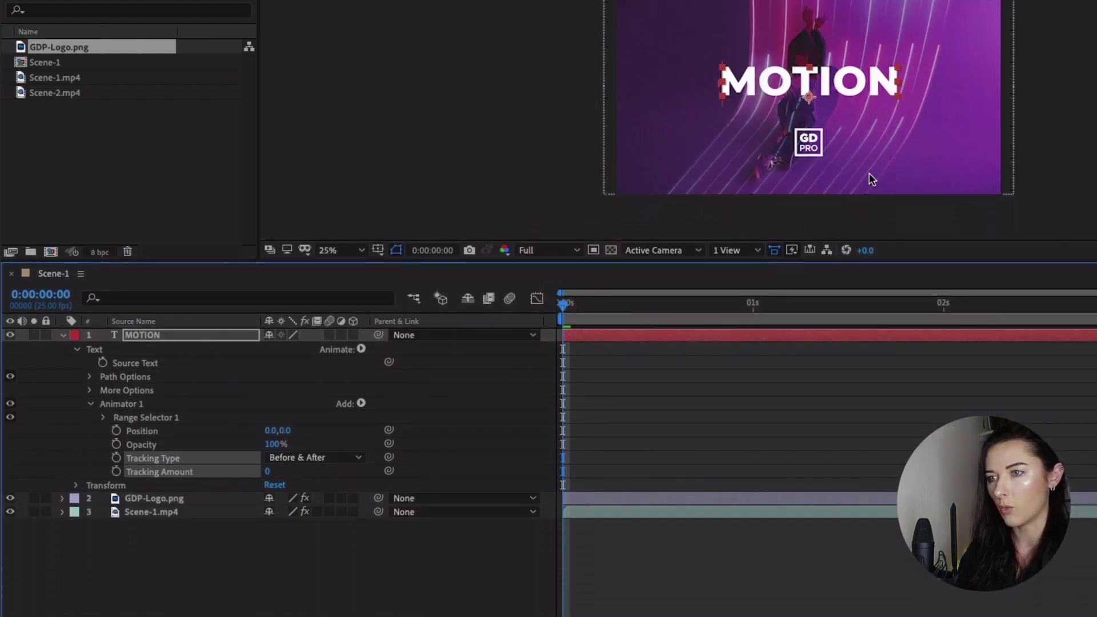
key(period)
click(143, 433)
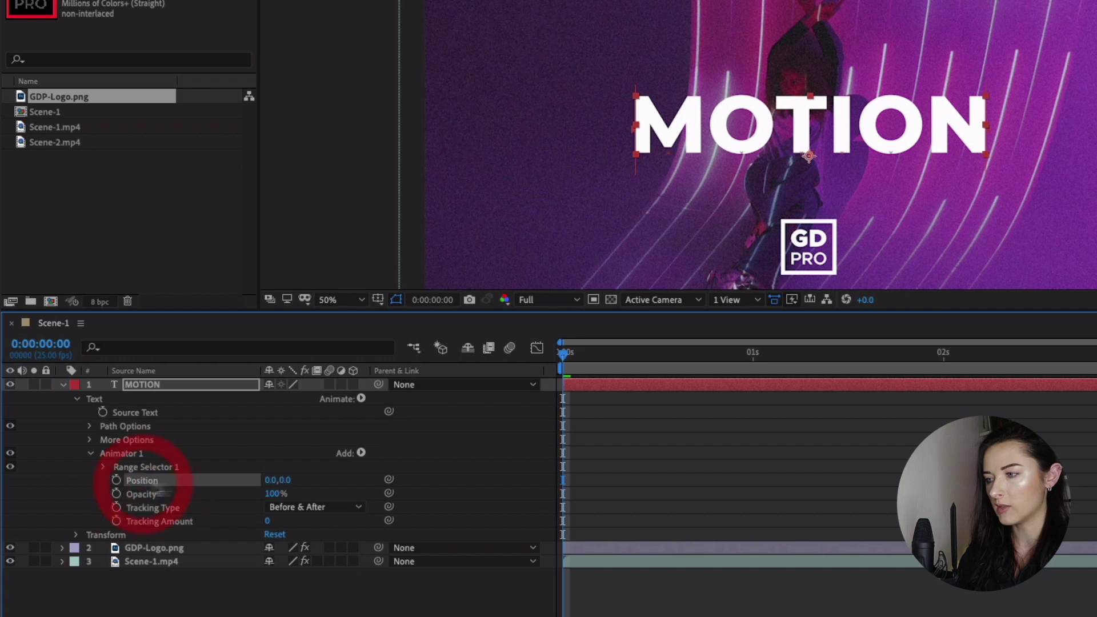
click(285, 481)
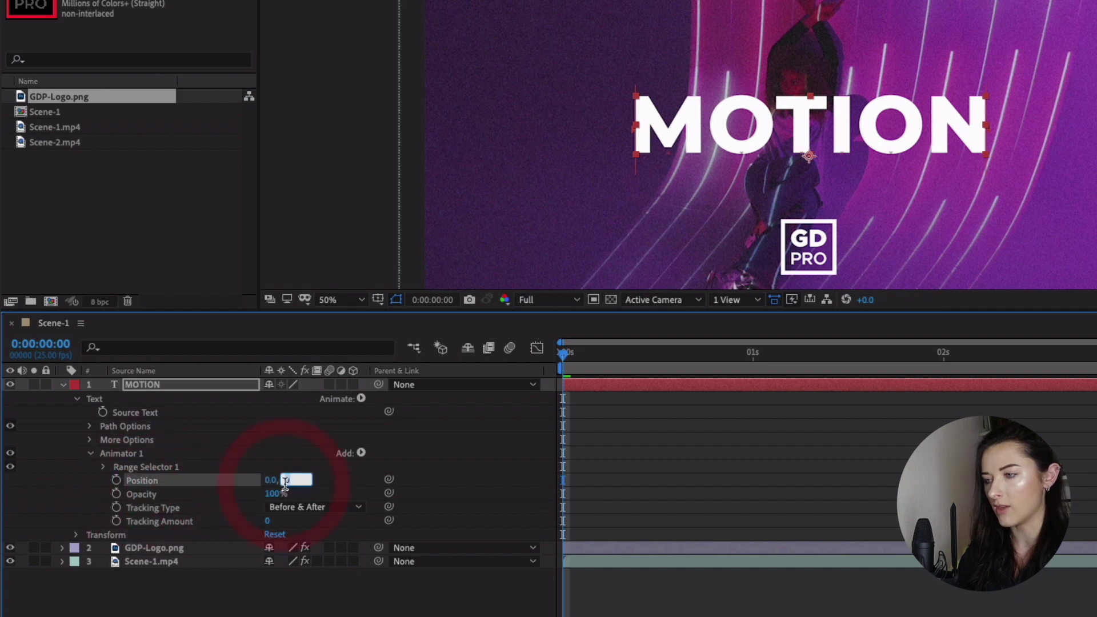
text(200)
key(Return)
Step: Set the Animator 1 Opacity to 0% and its Tracking Amount to -100
click(276, 494)
text(0)
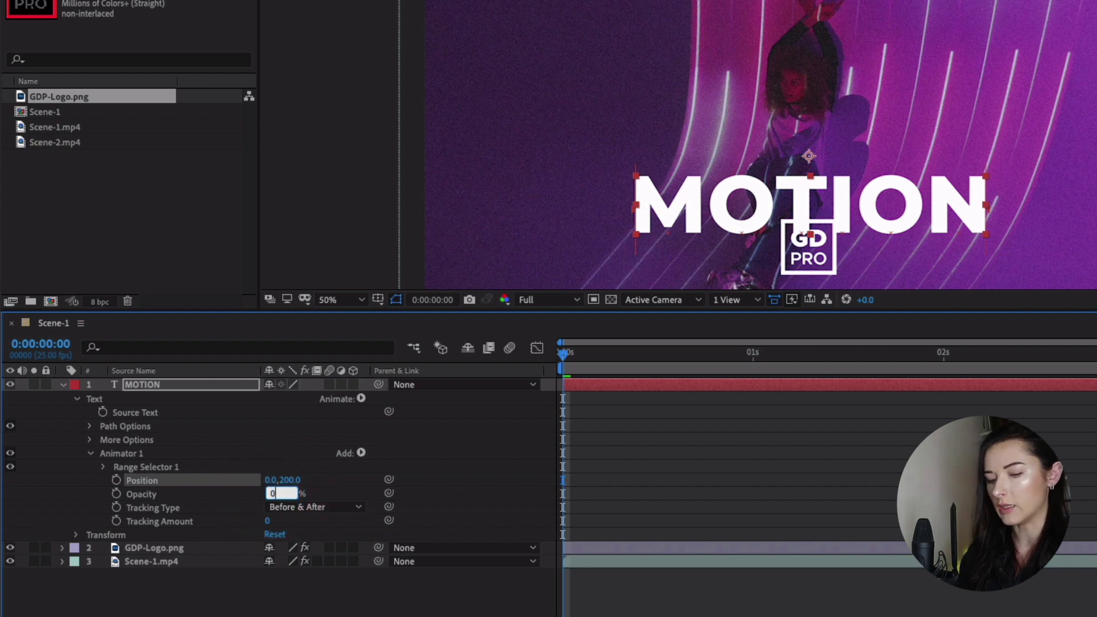
key(Return)
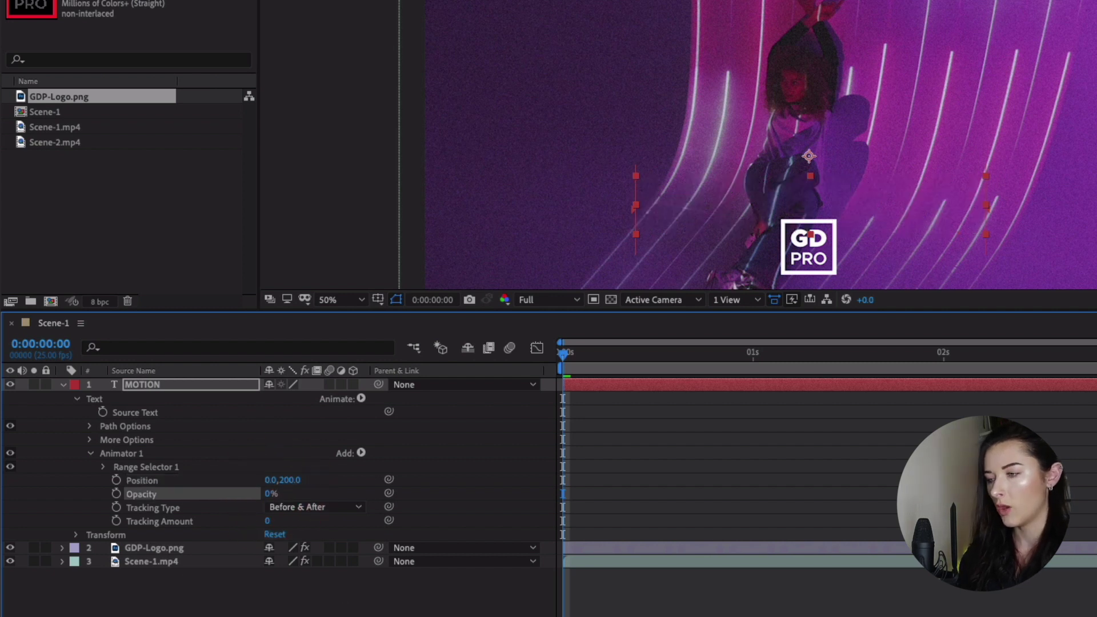
click(267, 522)
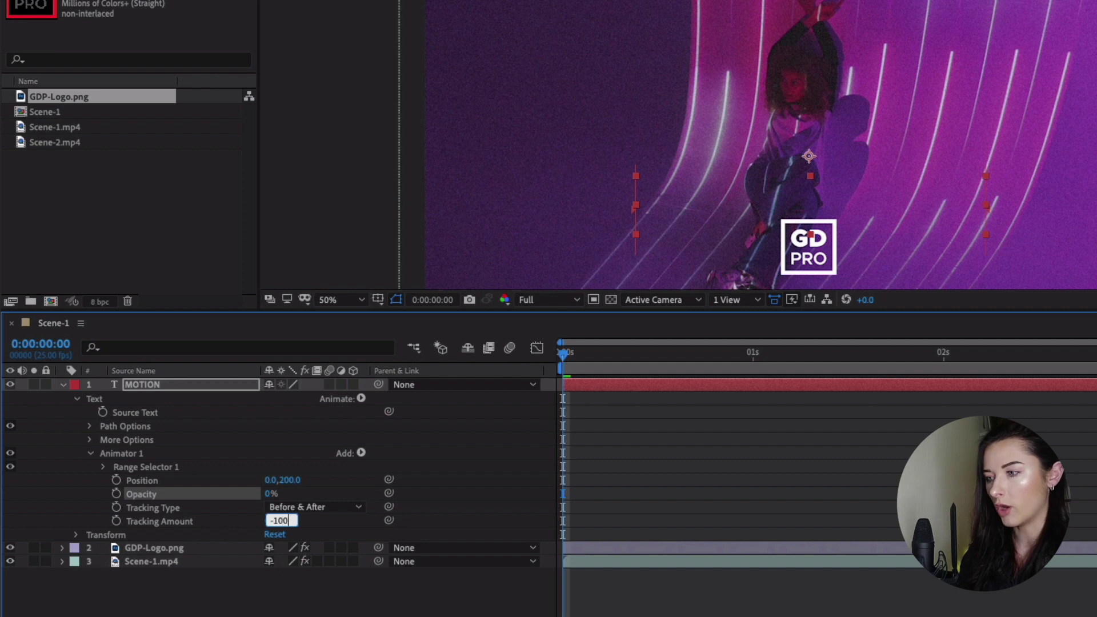
key(Return)
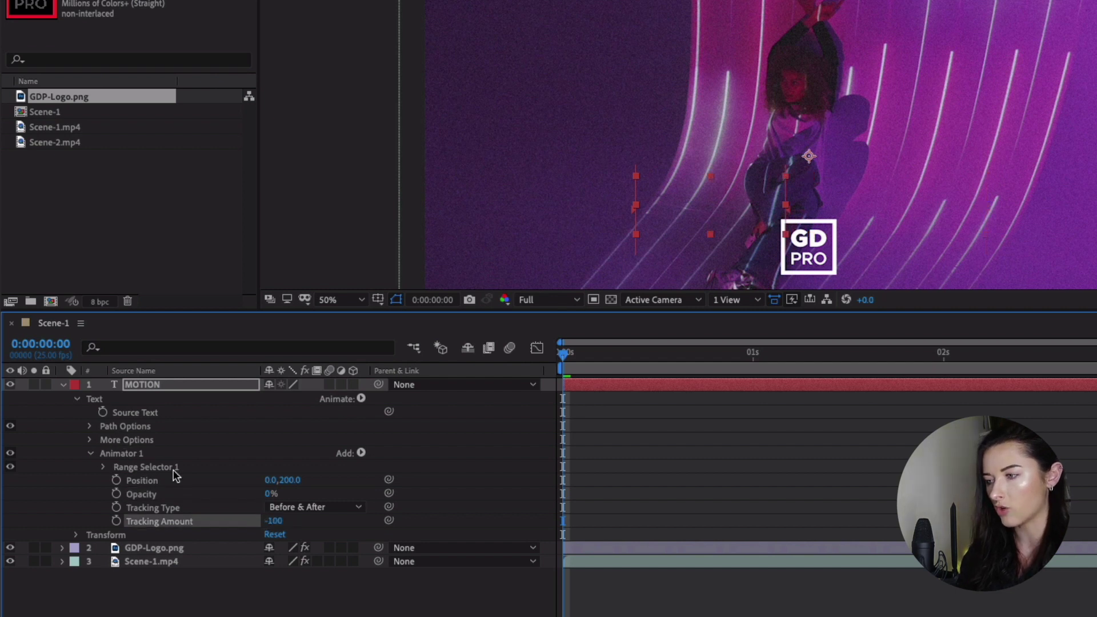
Step: Keyframe the Range Selector 1 Start of the MOTION text's Animator 1 at 0% at the composition's beginning
click(103, 468)
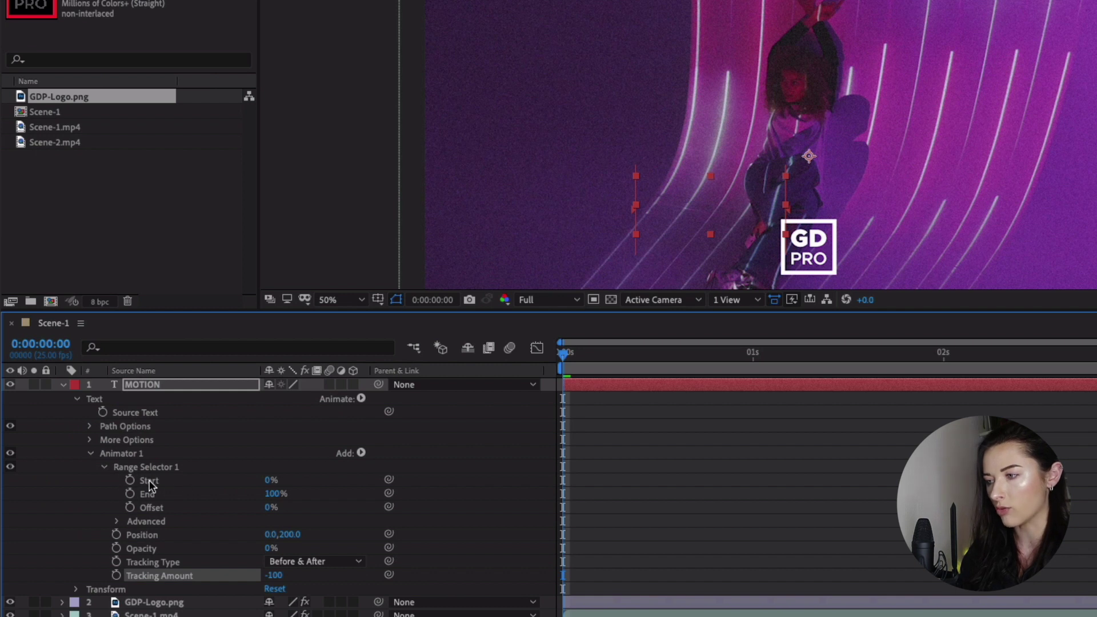
key(space)
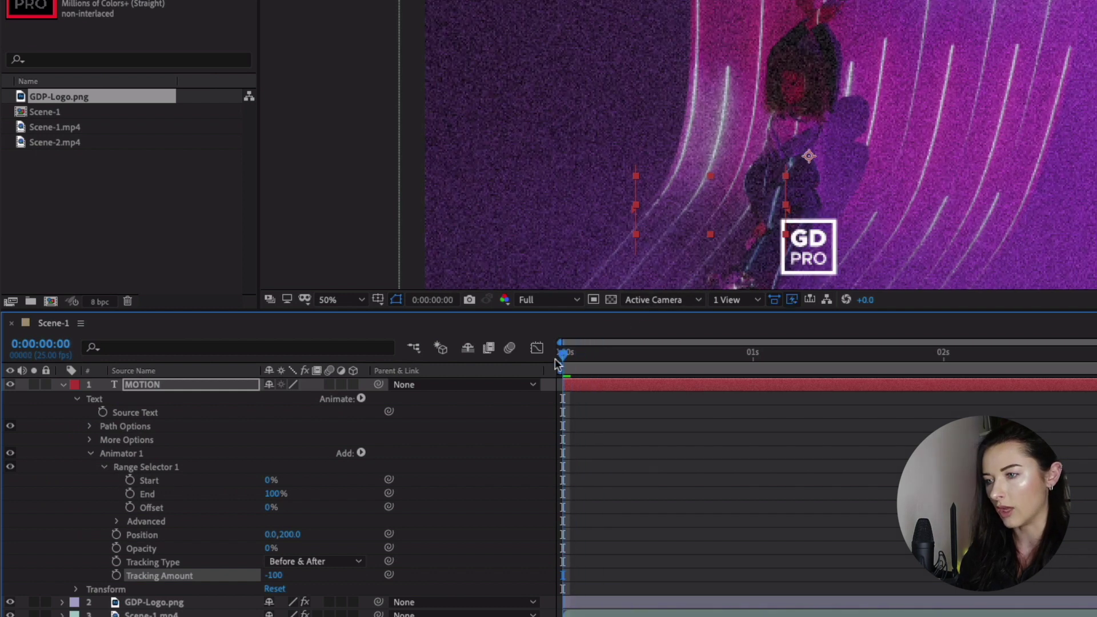
key(space)
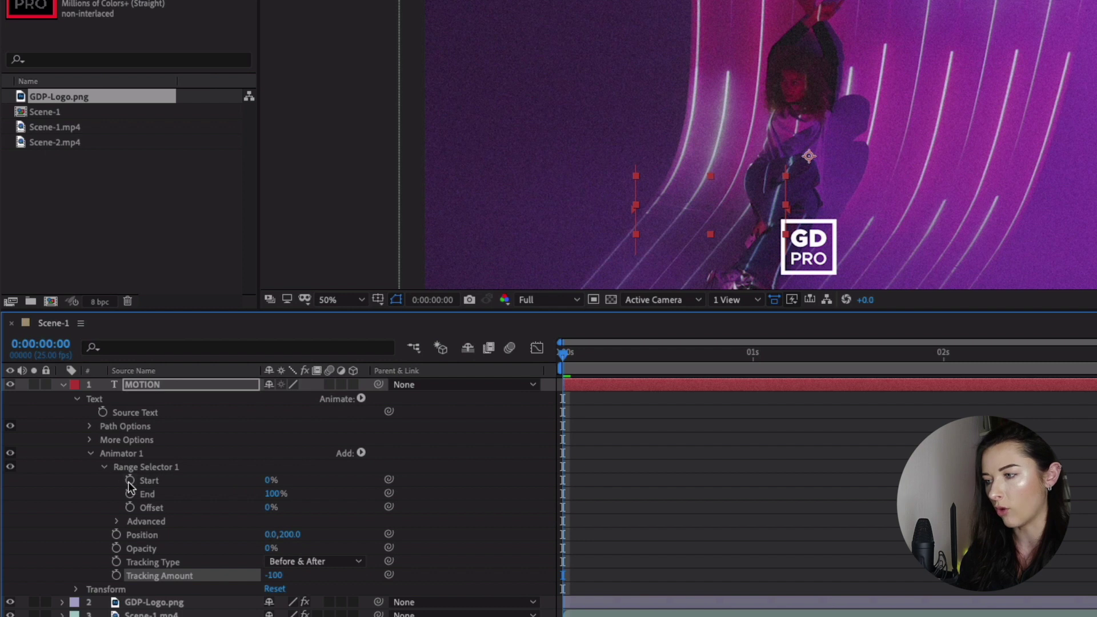
click(129, 481)
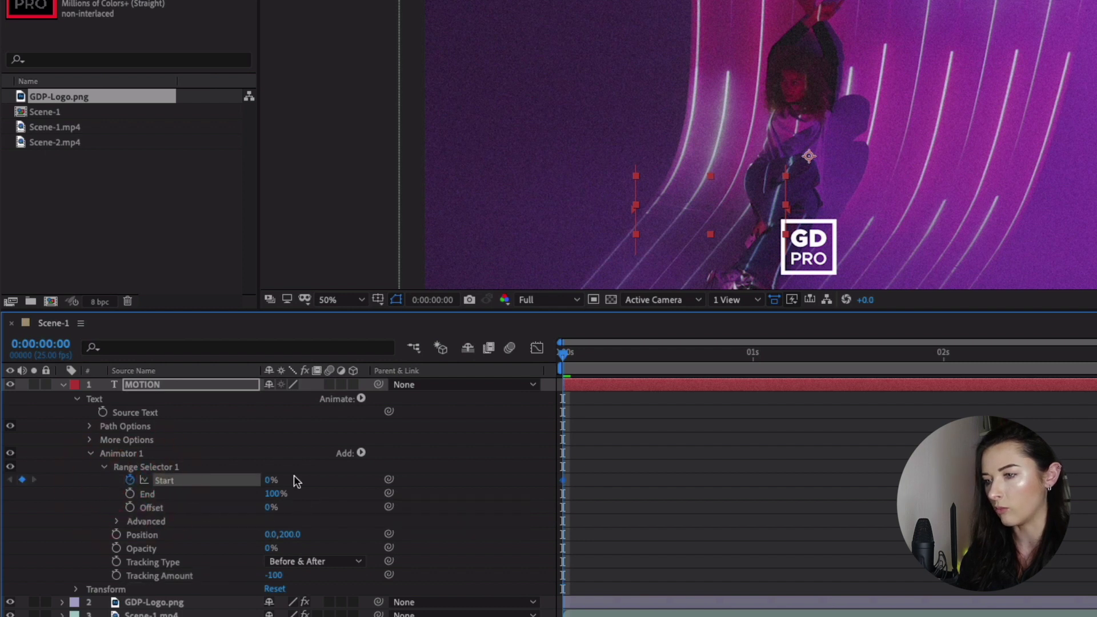
Step: Keyframe the Range Selector 1 Start at 100% at 0:00:01:12 and preview the text reveal from the beginning
drag(566, 354, 845, 414)
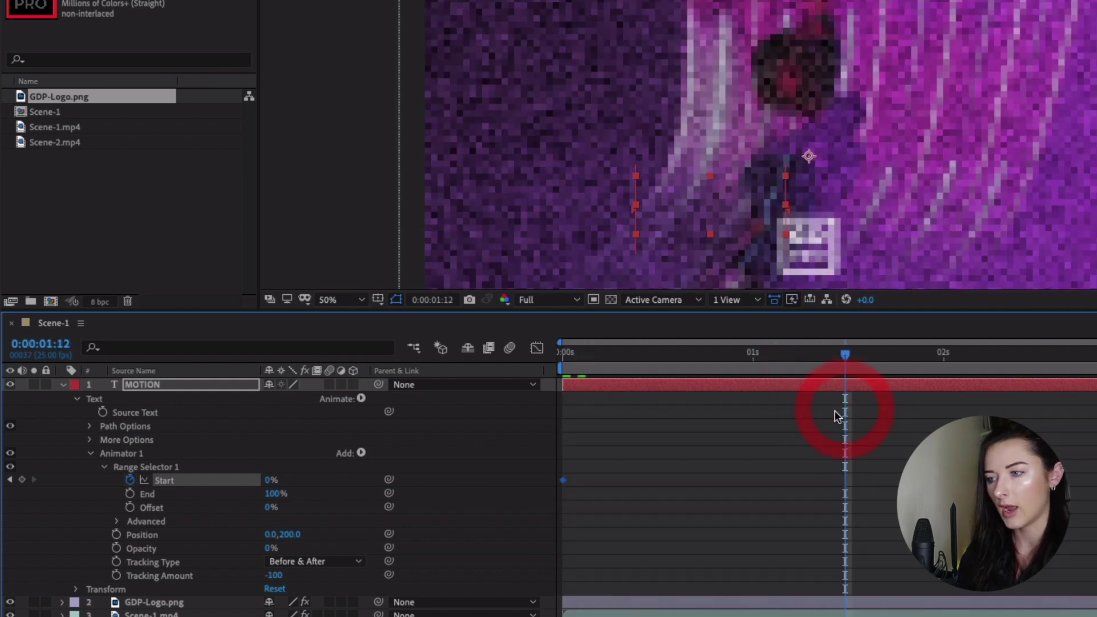
click(268, 481)
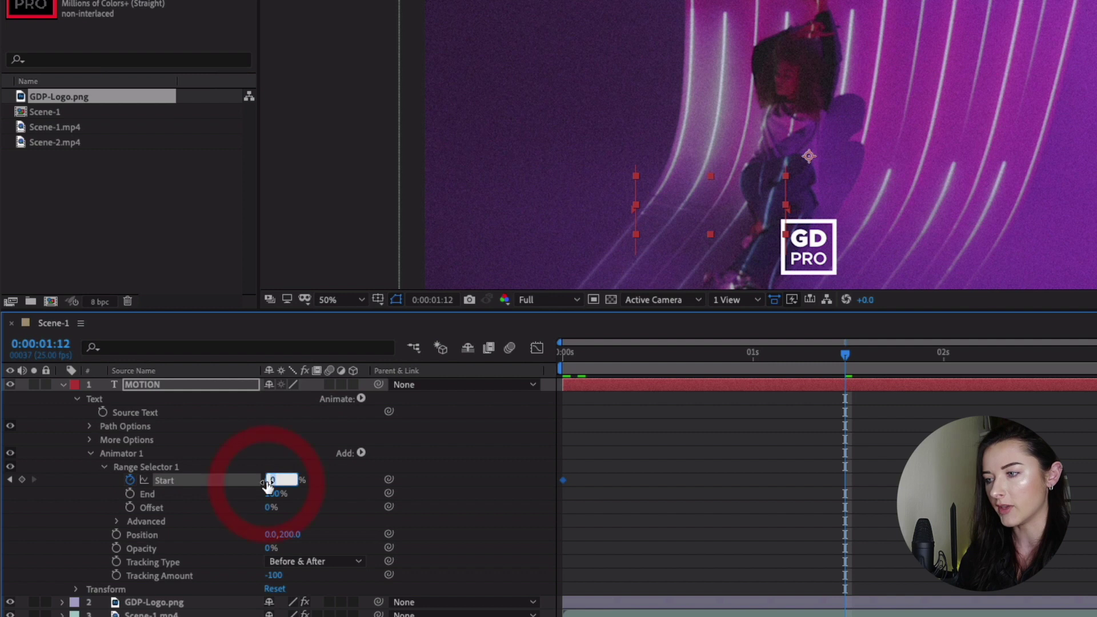
text(100)
key(Return)
drag(845, 354, 539, 355)
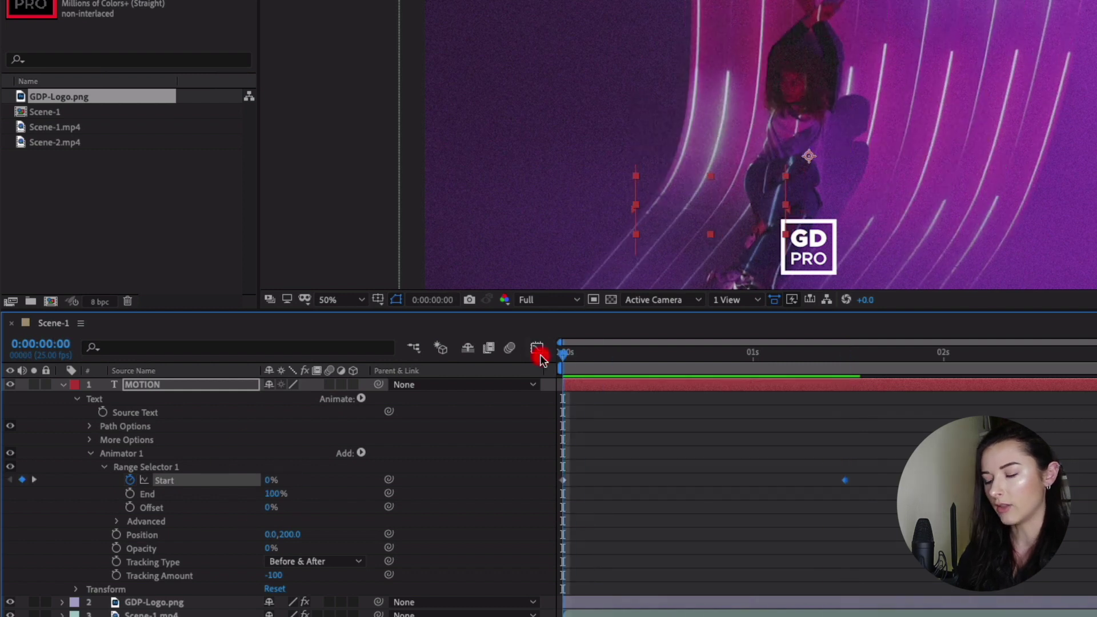
key(space)
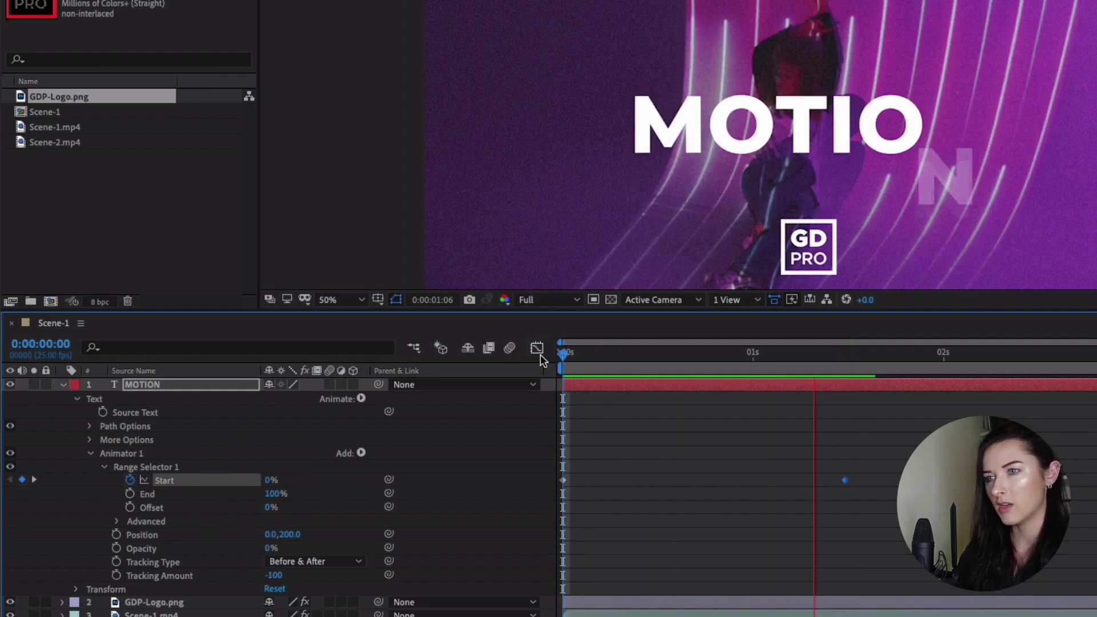
key(space)
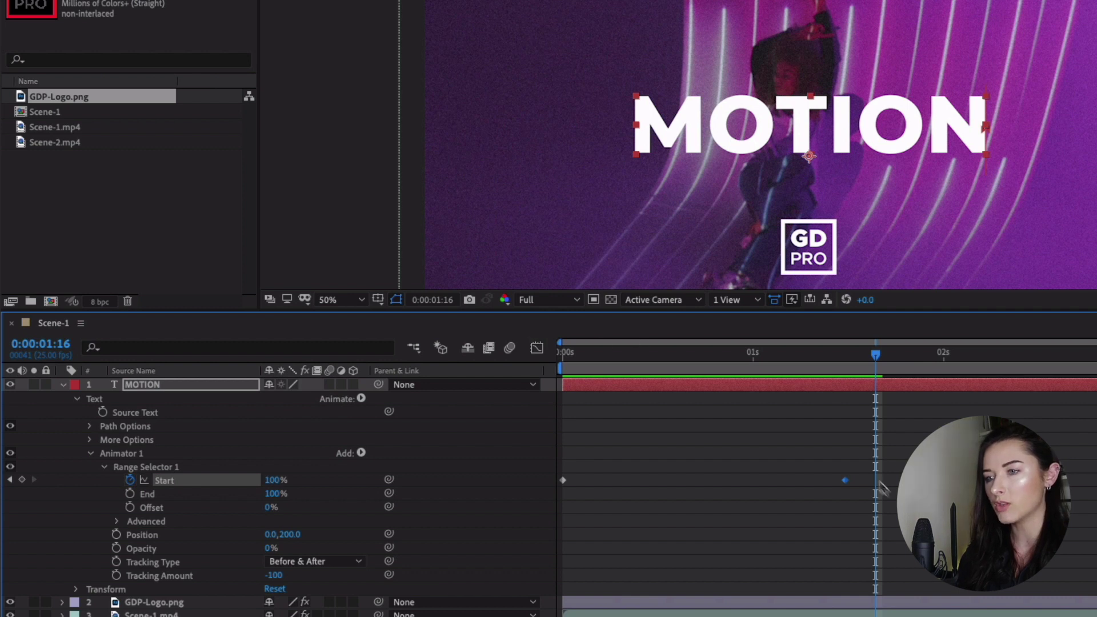
Step: Apply Easy Ease to both Start keyframes and display their speed graph in the Graph Editor
drag(915, 554, 557, 424)
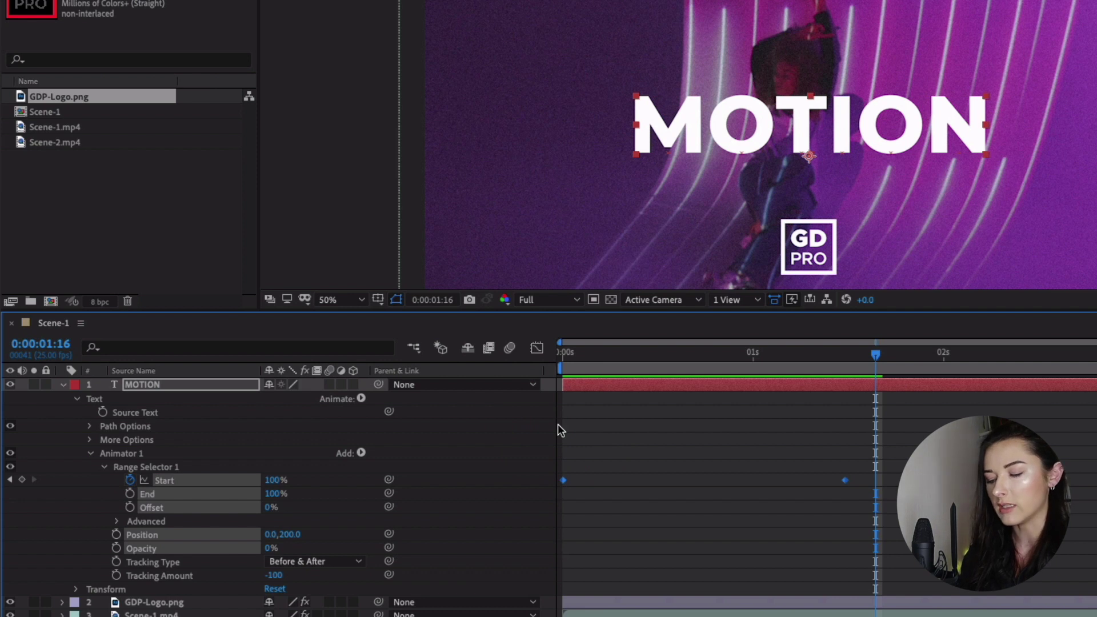
key(F9)
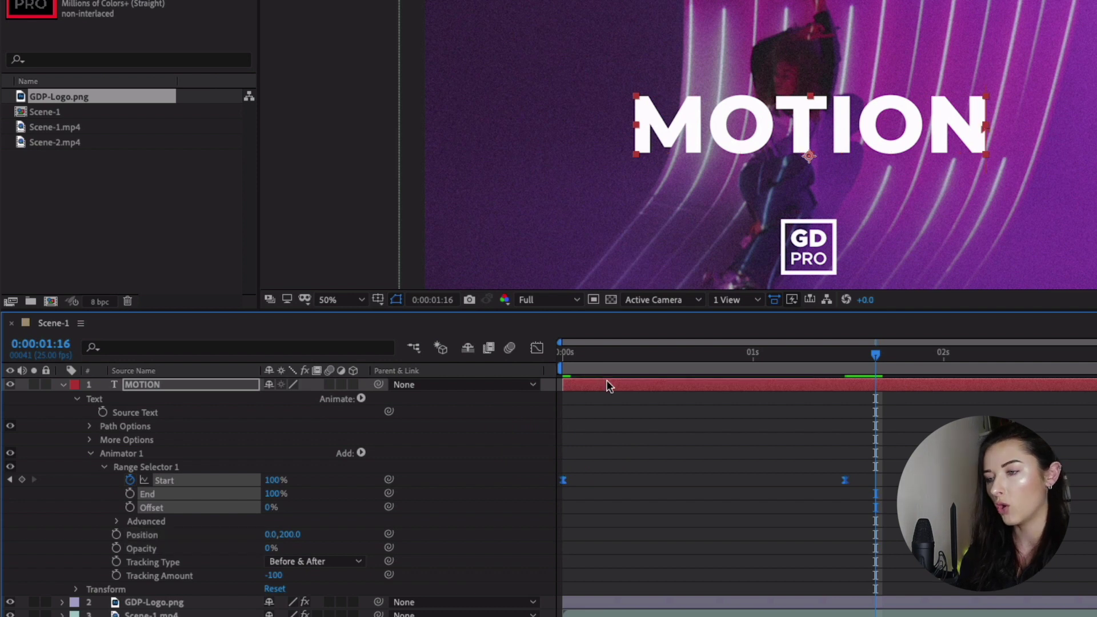
click(537, 348)
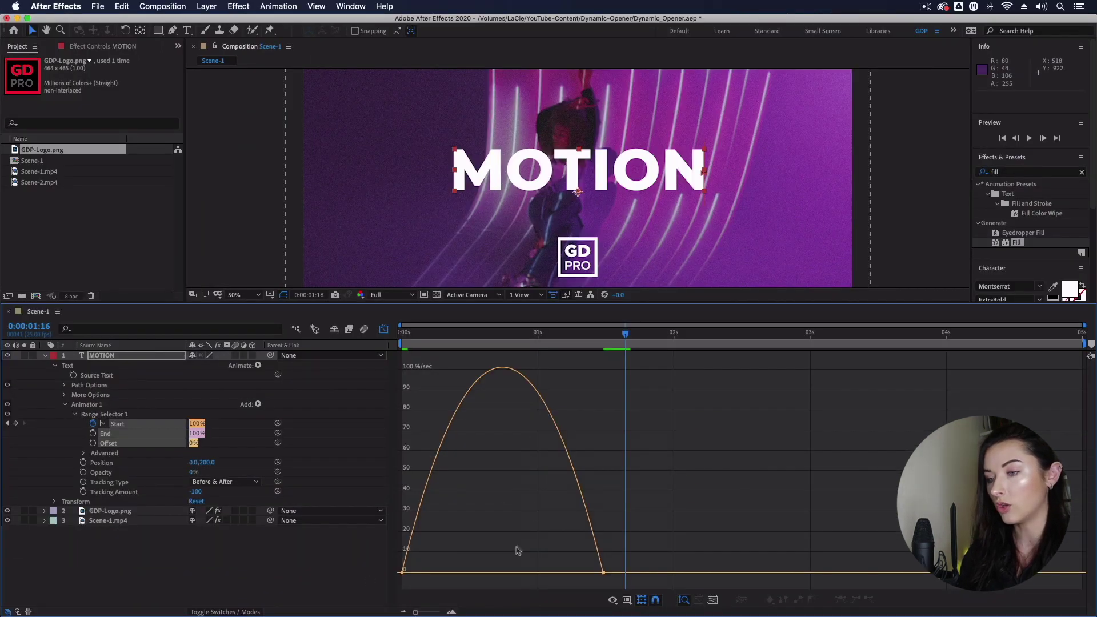
right_click(529, 474)
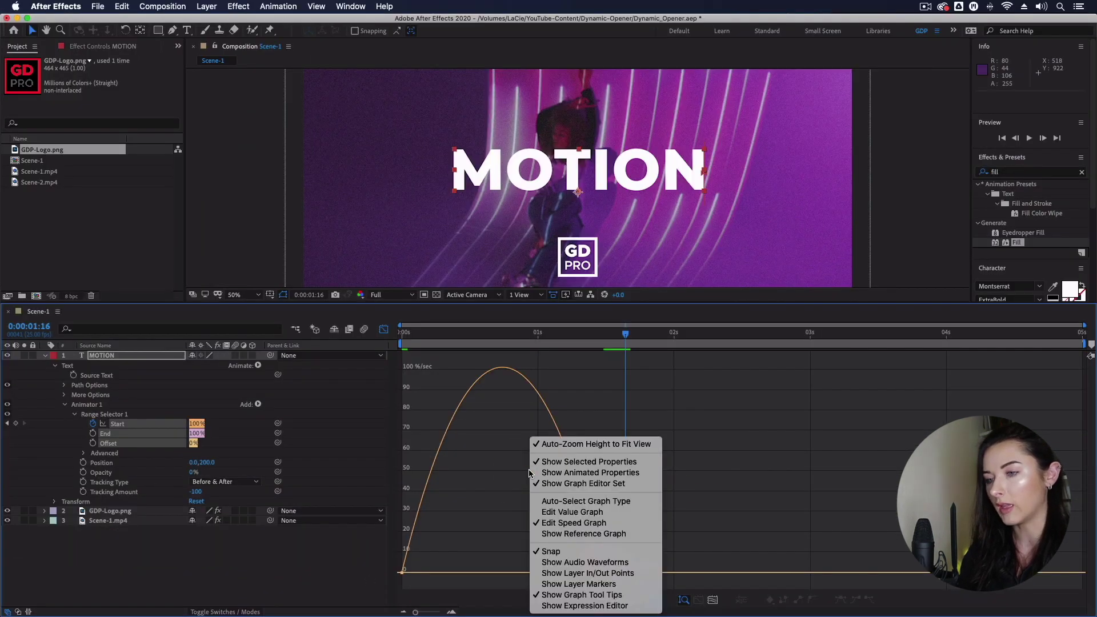
click(590, 525)
Step: Extend both Start keyframes' speed handles to meet midway, forming a sharp peak, and preview the reveal in the timeline
click(402, 573)
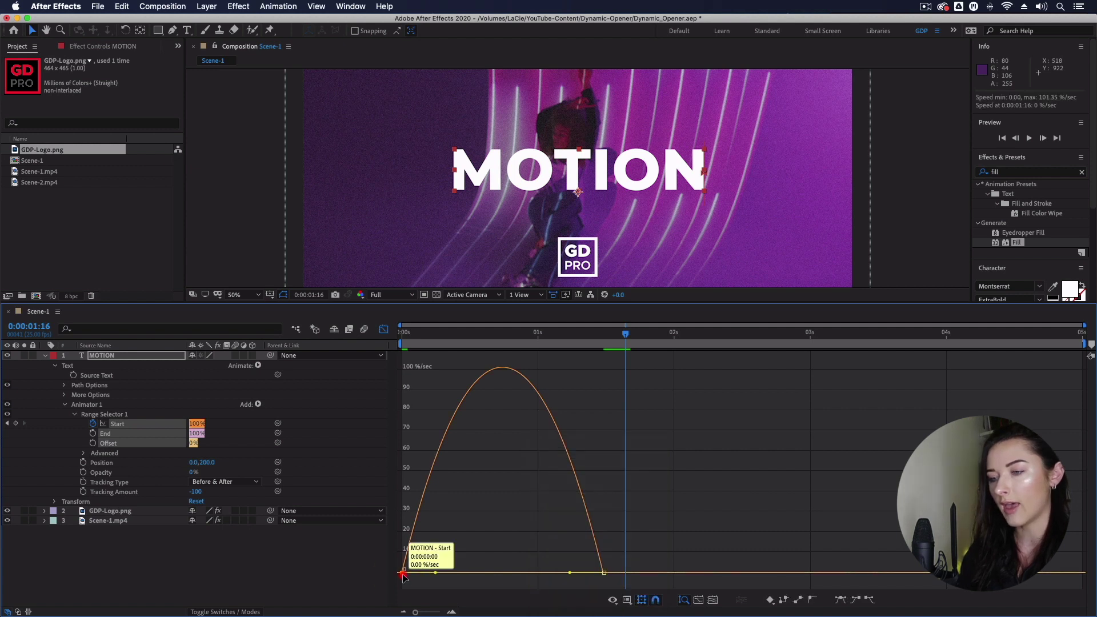
drag(436, 573, 502, 573)
drag(570, 573, 502, 573)
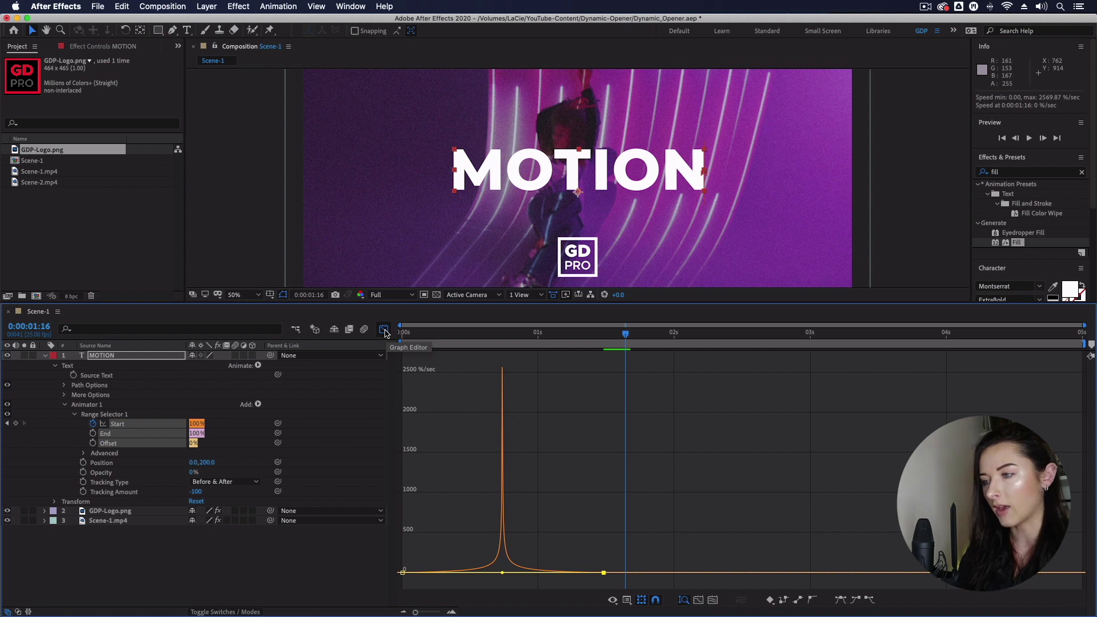
click(384, 330)
key(space)
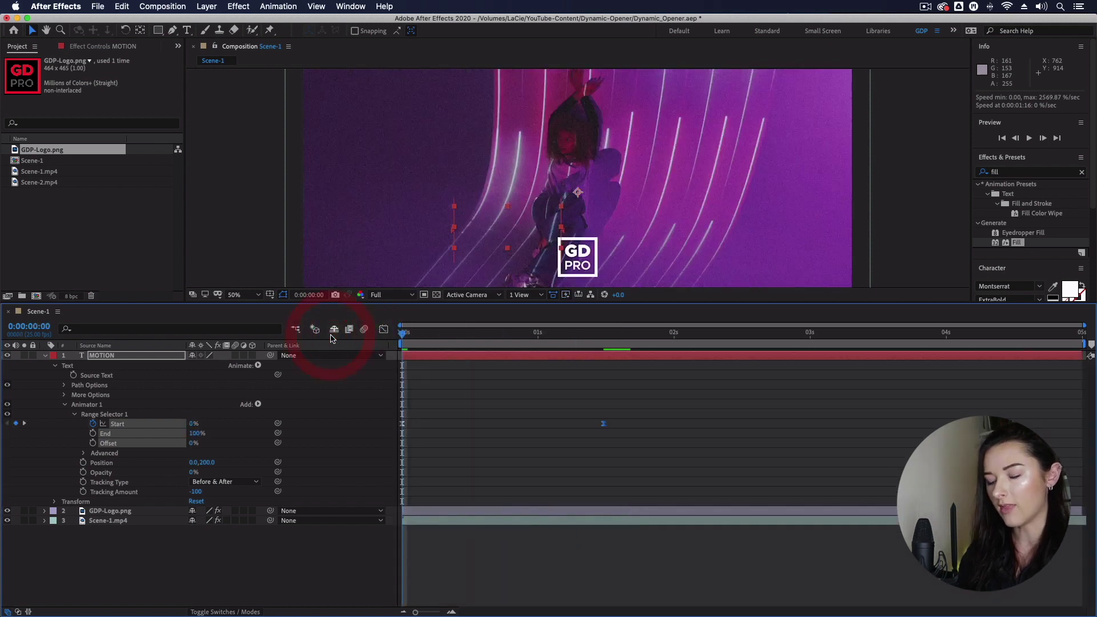
key(space)
key(space)
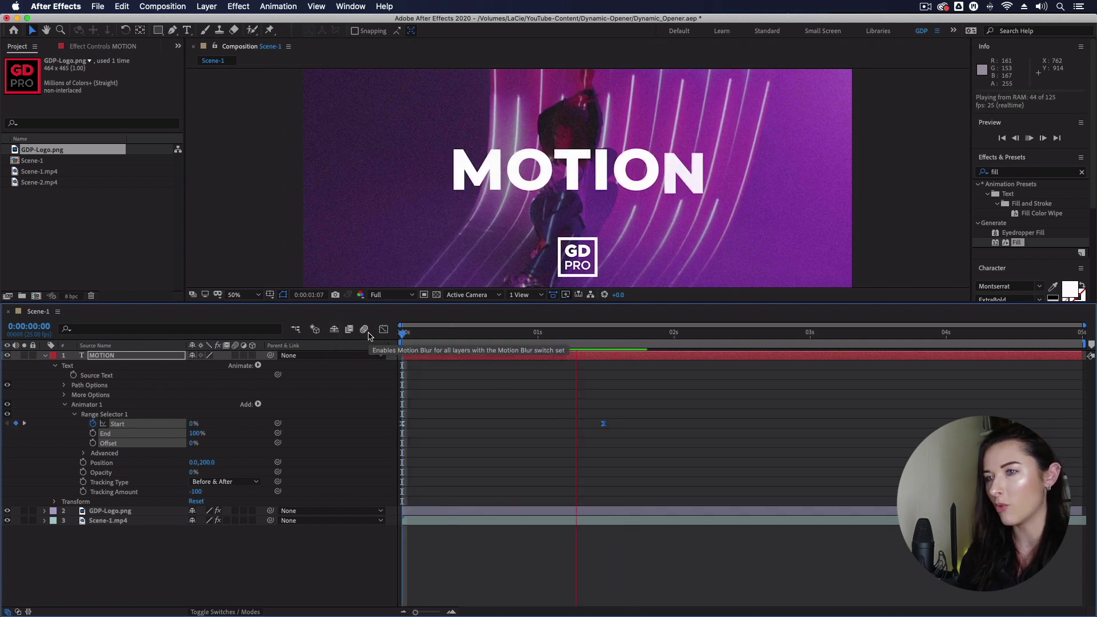
key(space)
Step: Collapse the MOTION layer's Text properties and add a second text animator with the Tracking property
click(64, 404)
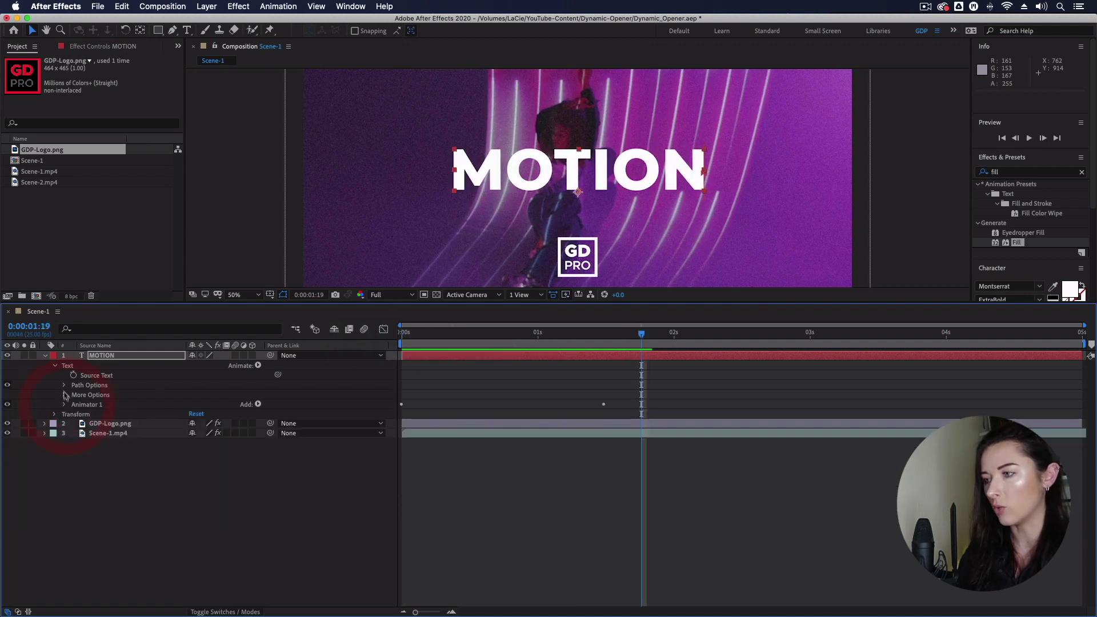
click(54, 366)
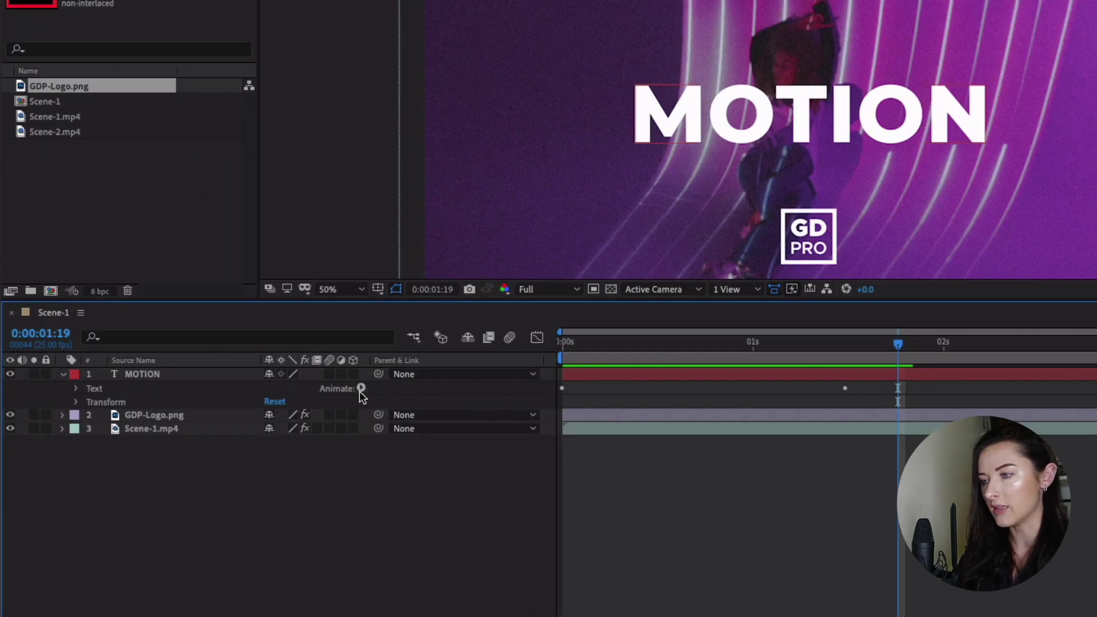
click(361, 388)
click(362, 384)
click(361, 390)
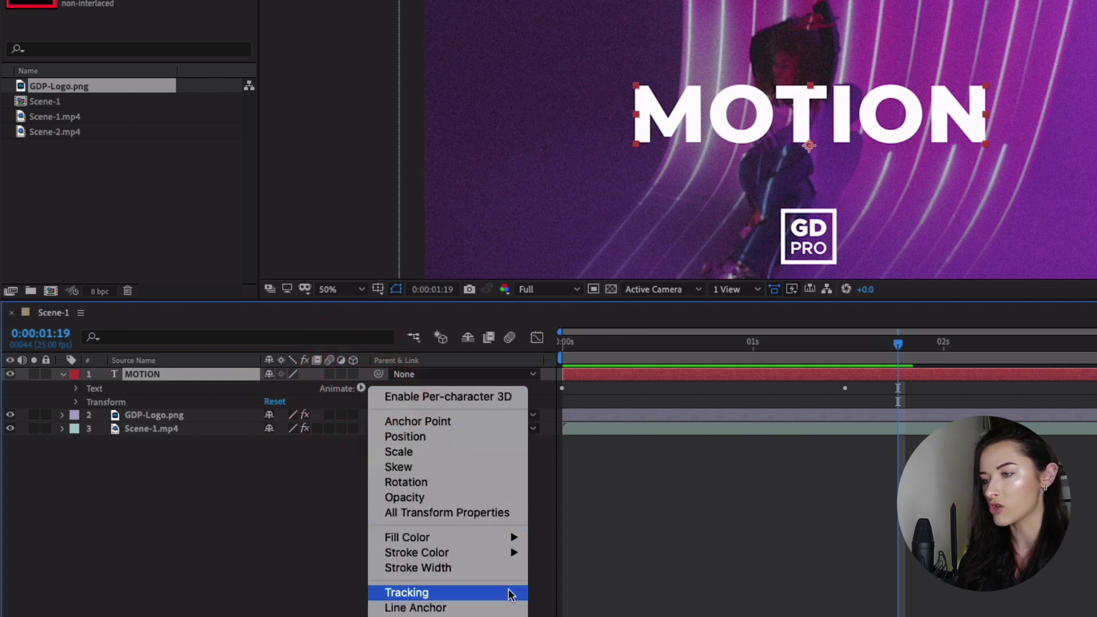
click(407, 593)
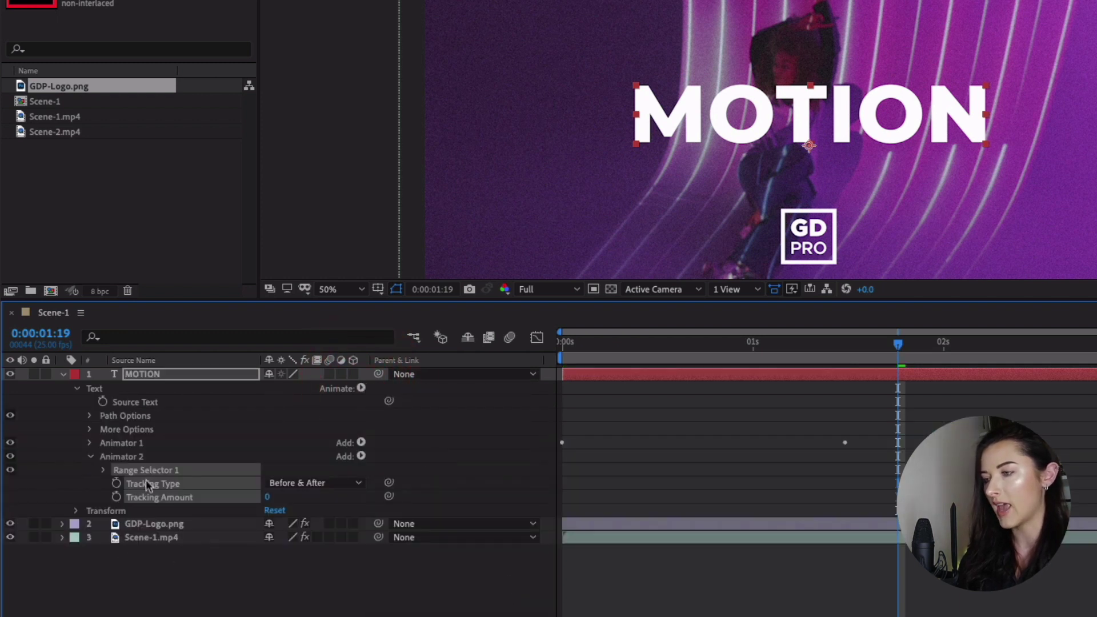
click(130, 458)
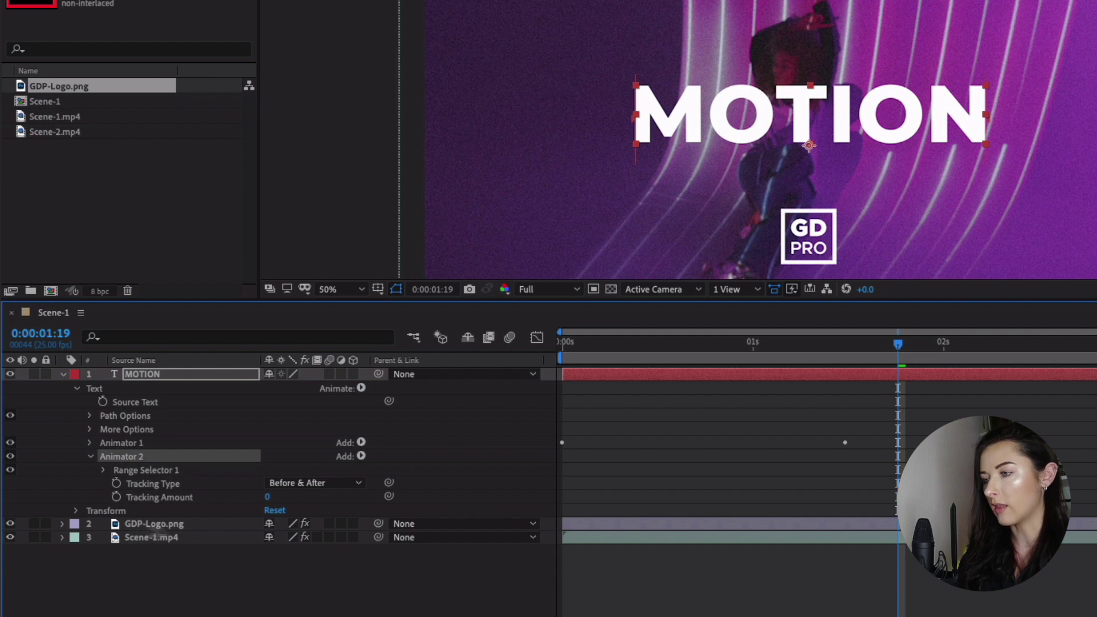
click(119, 456)
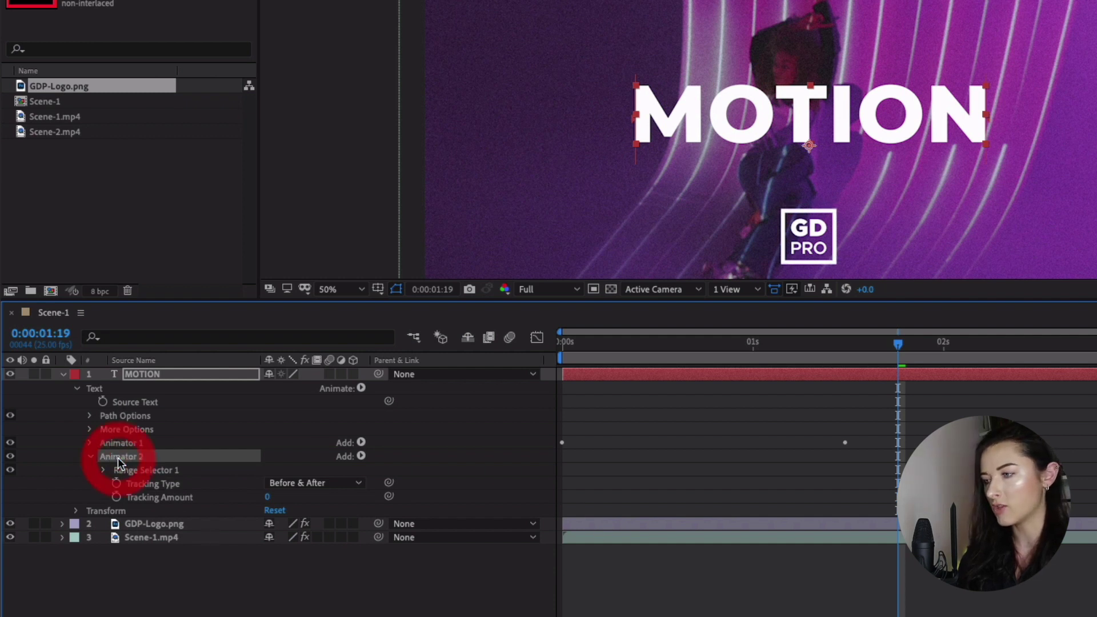
Step: Keyframe Animator 2's Tracking Amount at 0 at 0:00:01:00 and at 25 at 0:00:02:00
drag(901, 359, 754, 377)
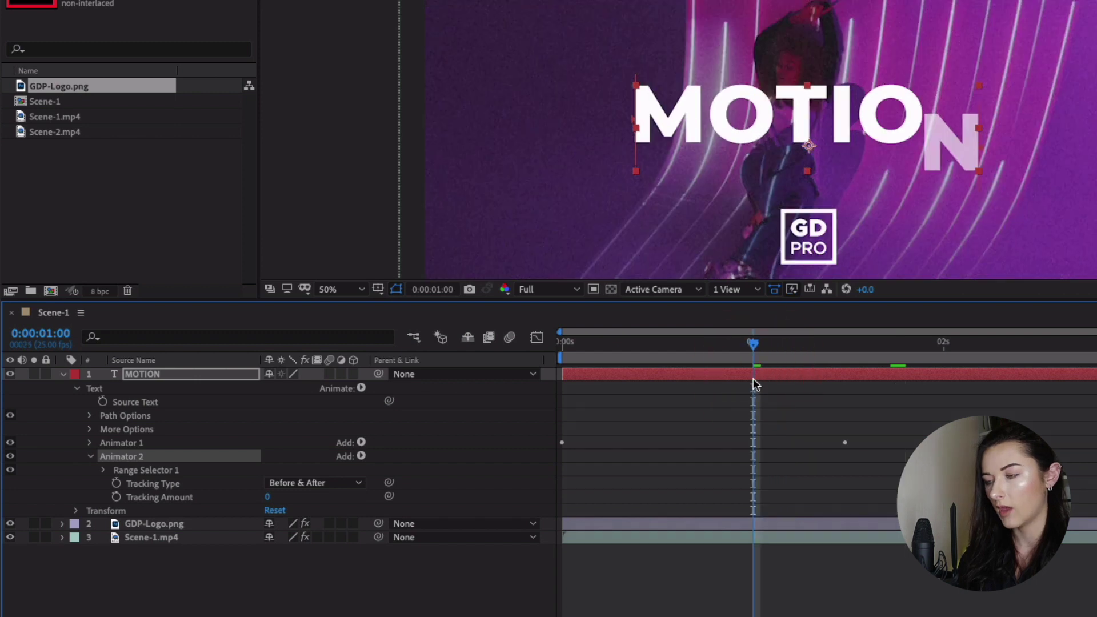
click(116, 496)
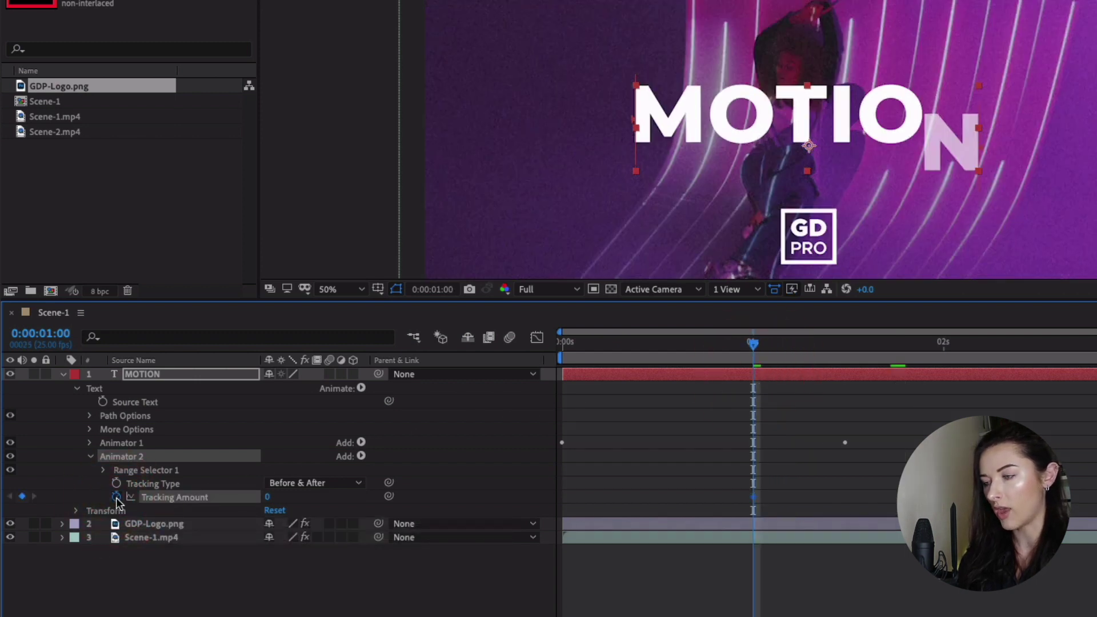
drag(753, 342, 939, 355)
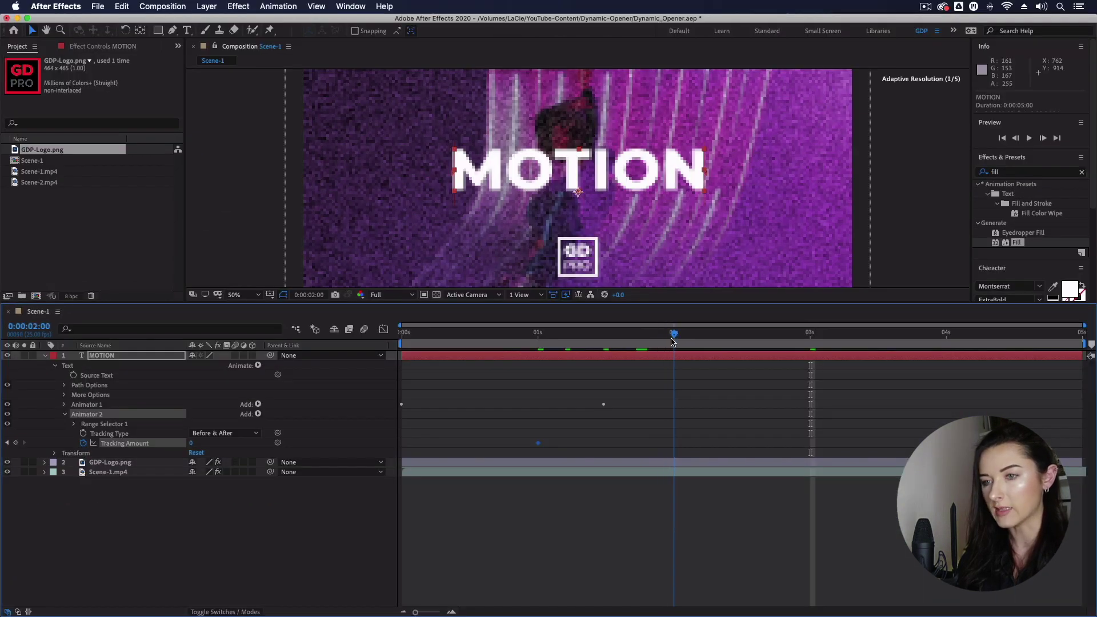
drag(672, 341, 671, 341)
click(191, 444)
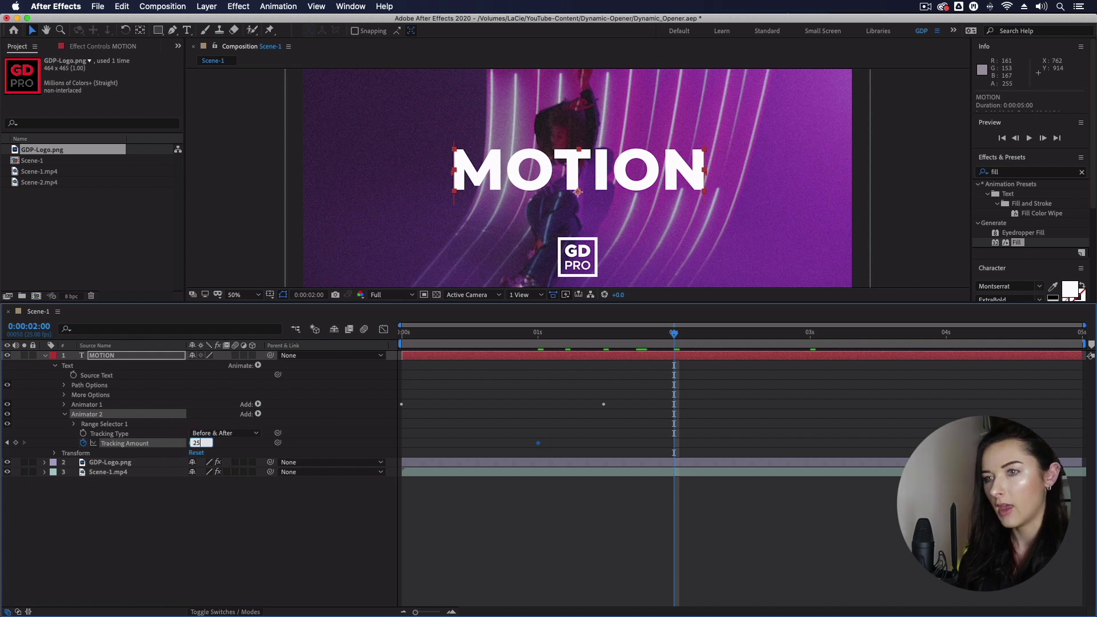
key(Return)
Step: Easy-ease both Tracking Amount keyframes, shape their speed graph into a sharp central peak, and preview the animation
drag(697, 448, 528, 439)
click(694, 342)
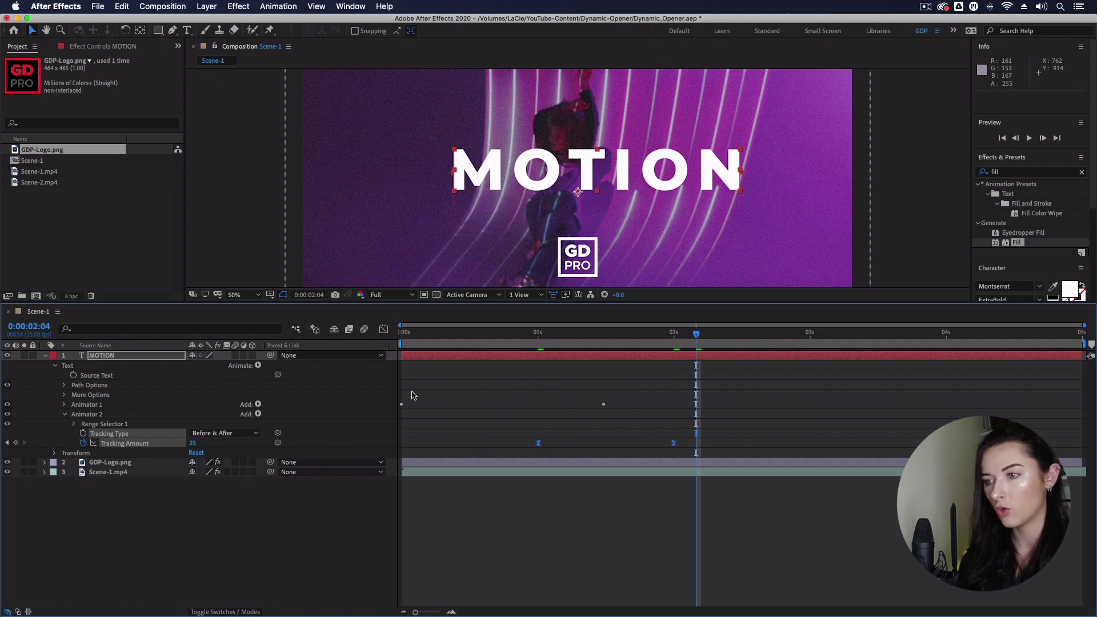
click(384, 330)
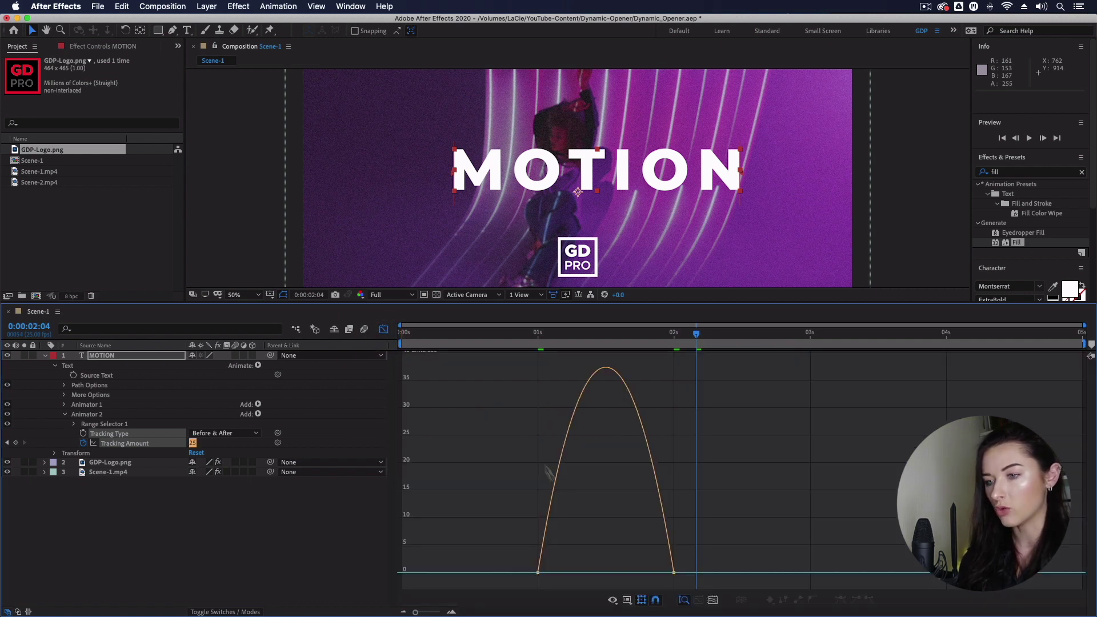
drag(687, 588, 605, 574)
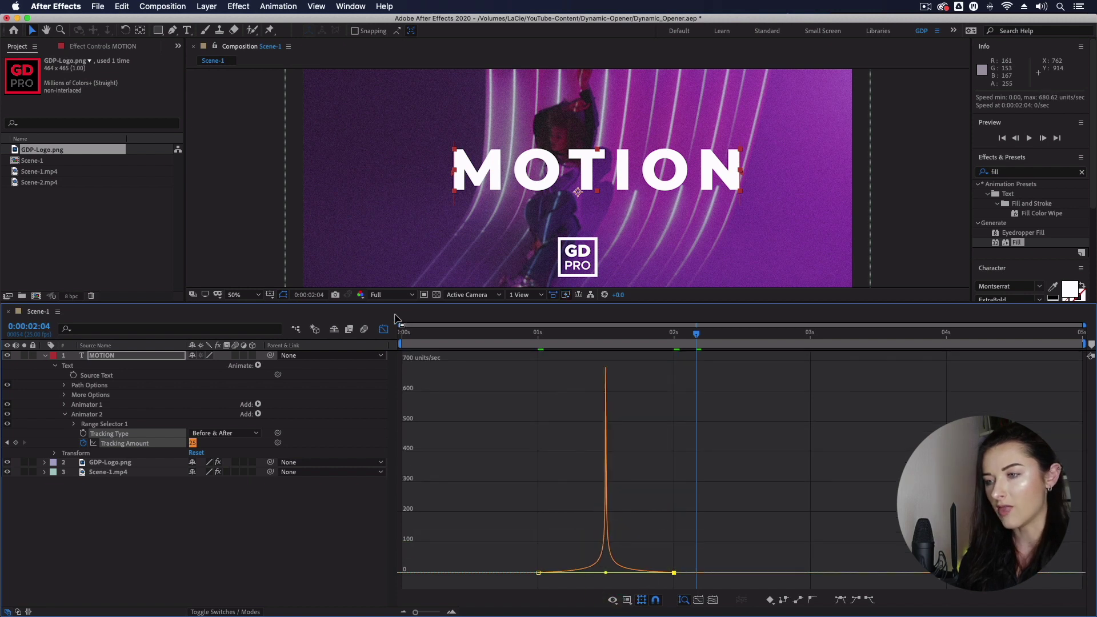
click(383, 329)
drag(696, 333, 402, 334)
key(space)
key(space)
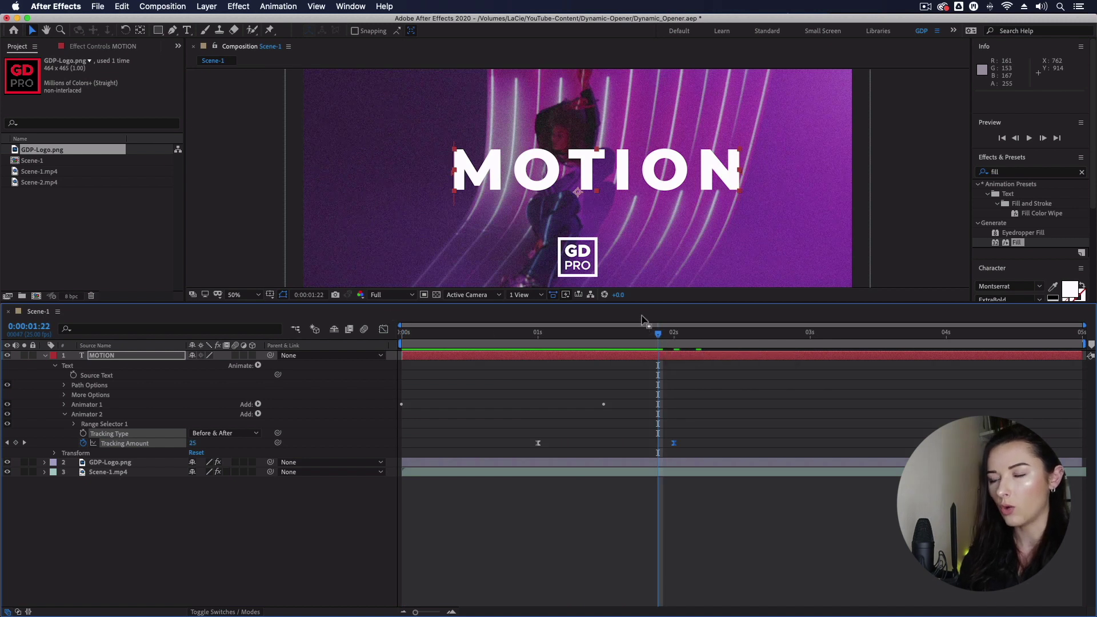
Step: At 0:00:02:11, shift the MOTION title horizontally to position 898, 592 so its widened text is centred in the frame
click(648, 355)
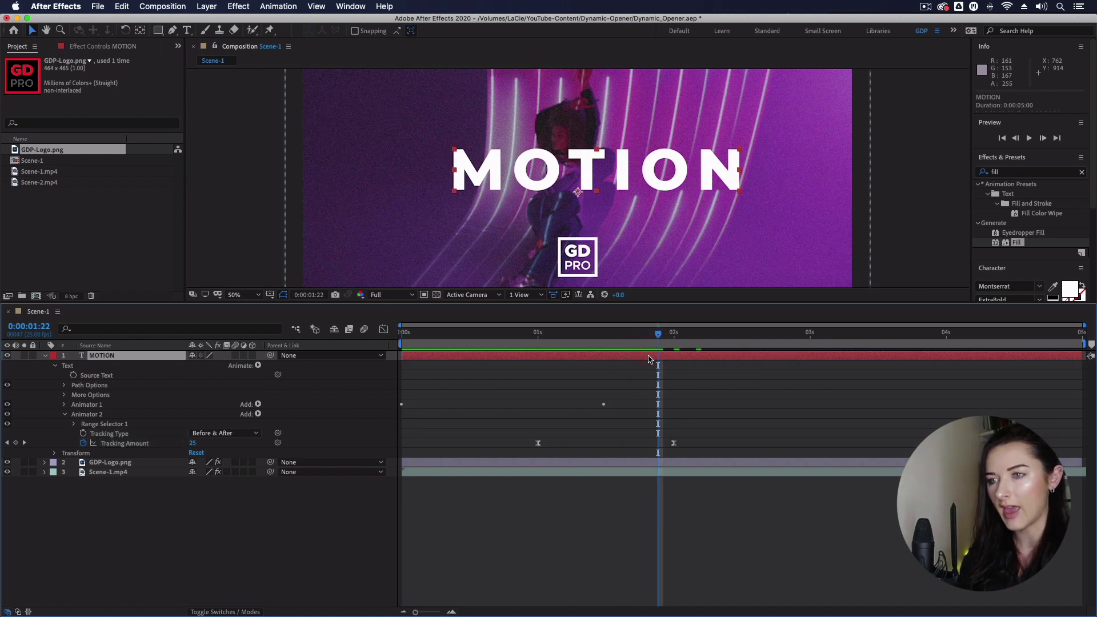
click(661, 337)
drag(661, 337, 734, 342)
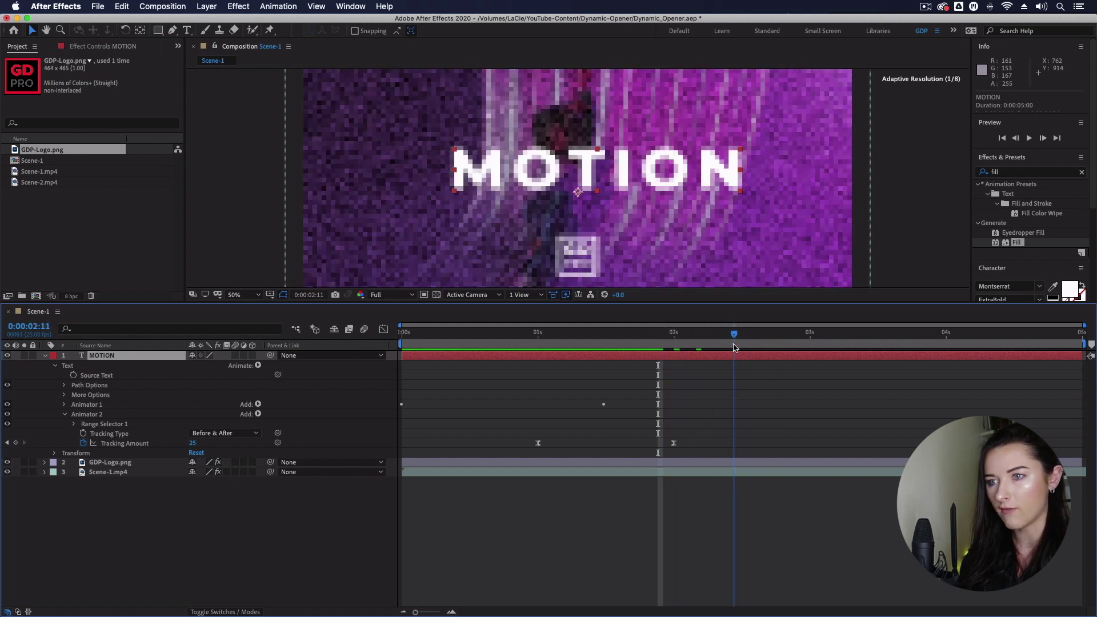
key(shift+Left)
key(shift+Left)
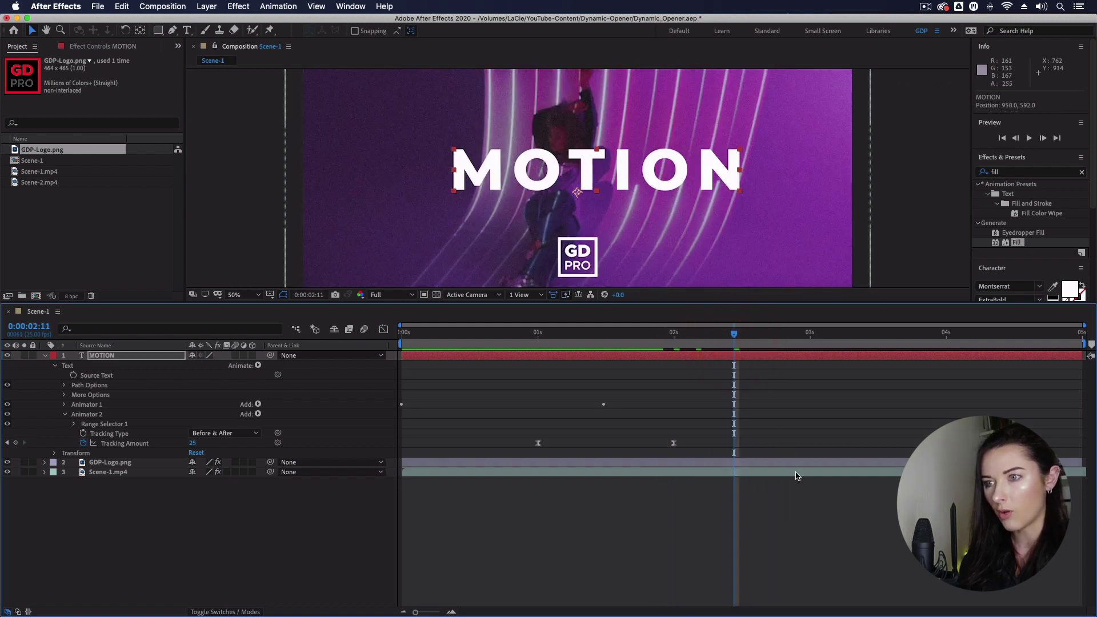
key(shift+Left)
key(shift+Left)
key(shift+Left)
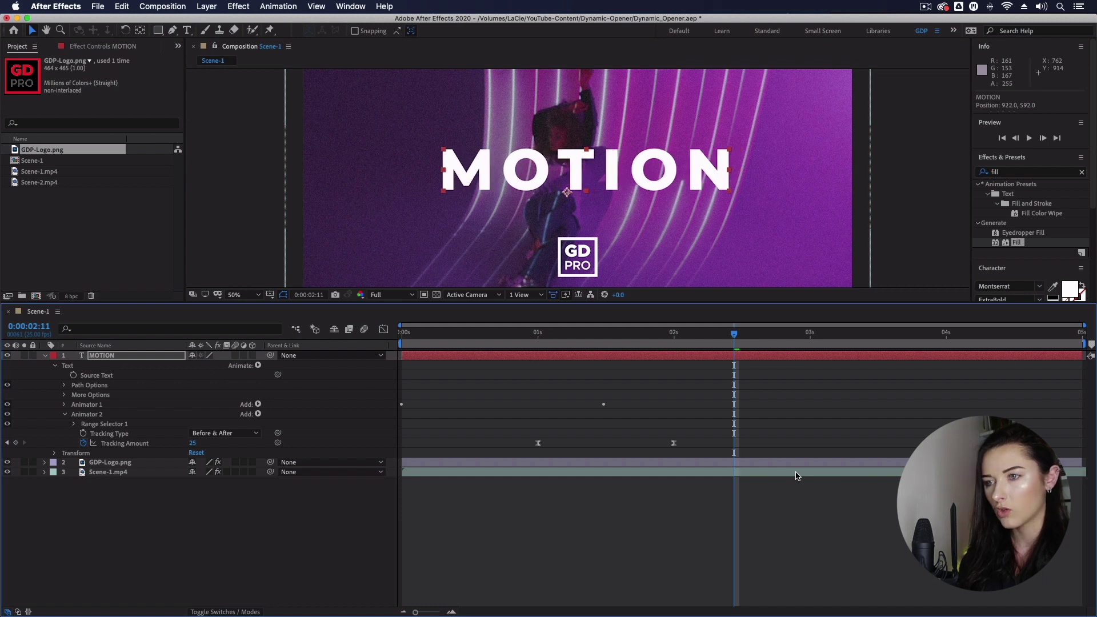
key(Left)
key(Left)
key(Left)
key(Left)
key(Left)
key(Left)
key(Left)
key(Left)
key(Left)
key(Left)
key(Left)
key(Left)
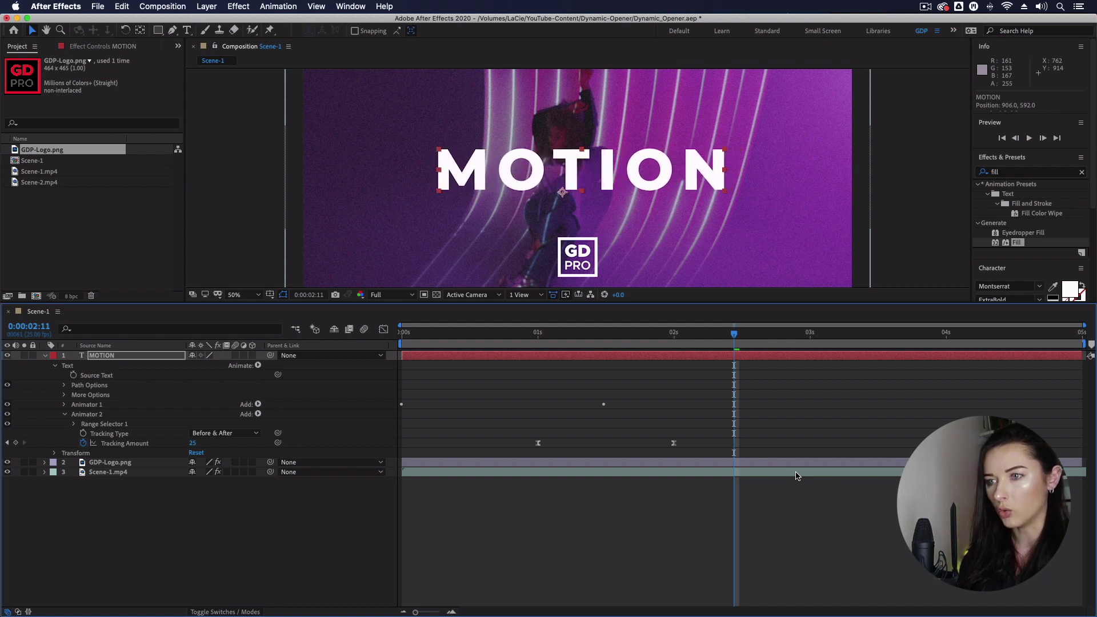
key(comma)
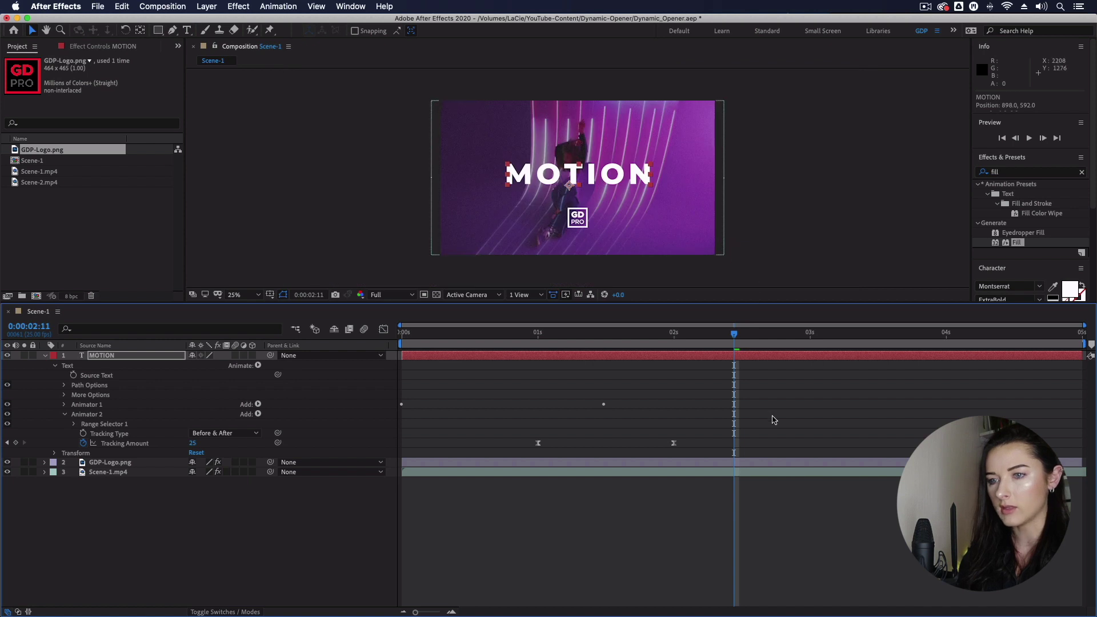
click(776, 421)
Step: Collapse the MOTION layer's properties, then duplicate the layer and place the copy directly beneath the original
key(j)
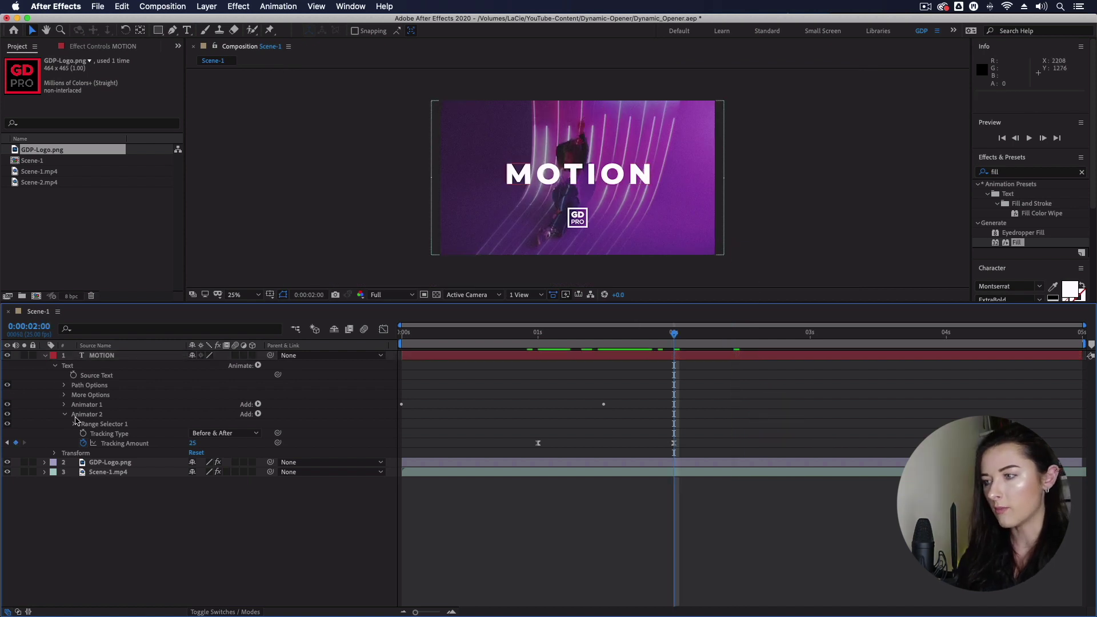
click(64, 415)
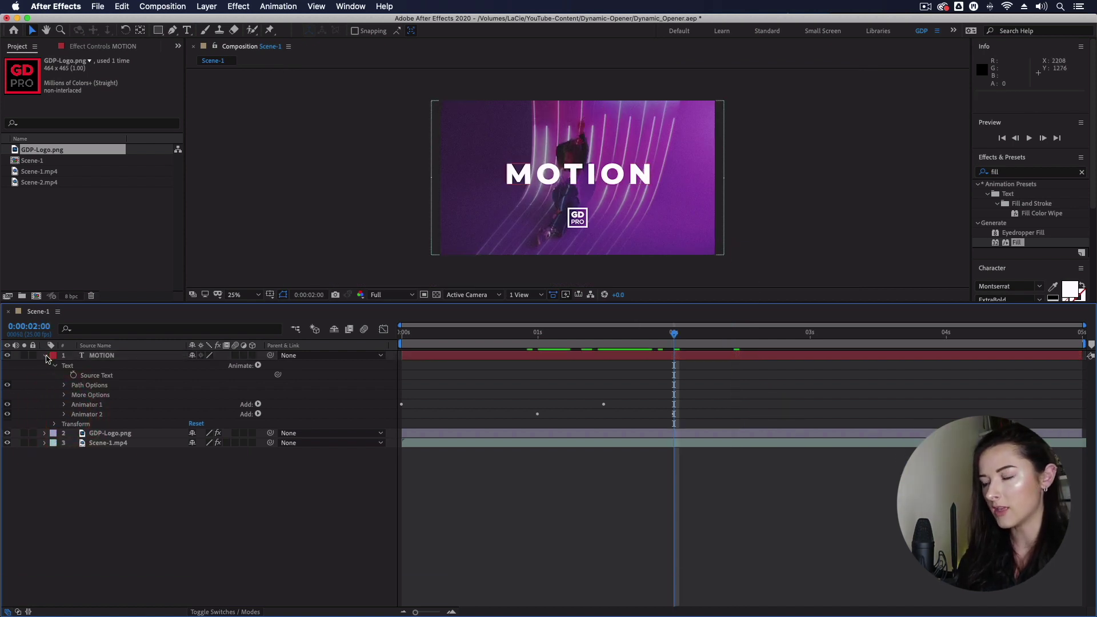
click(45, 356)
click(127, 357)
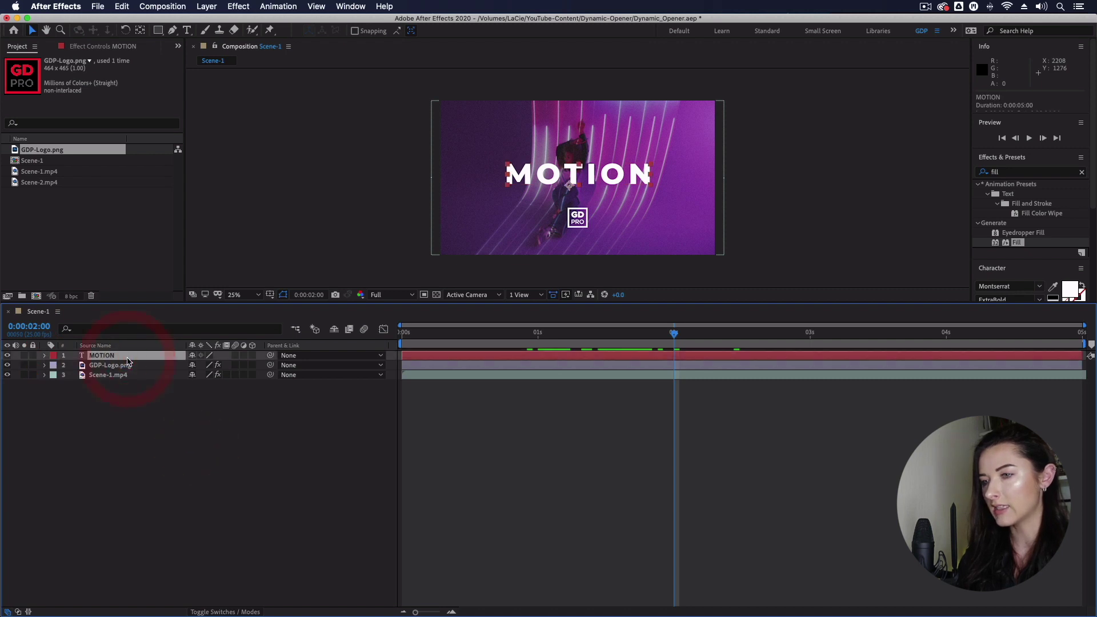
key(cmd+d)
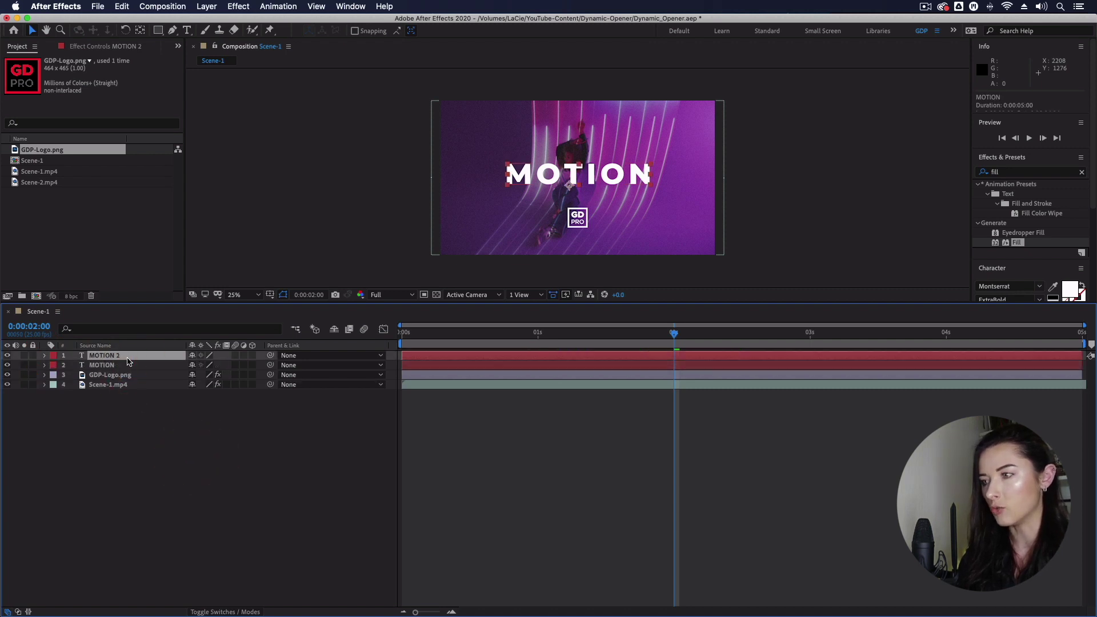
drag(128, 361, 130, 372)
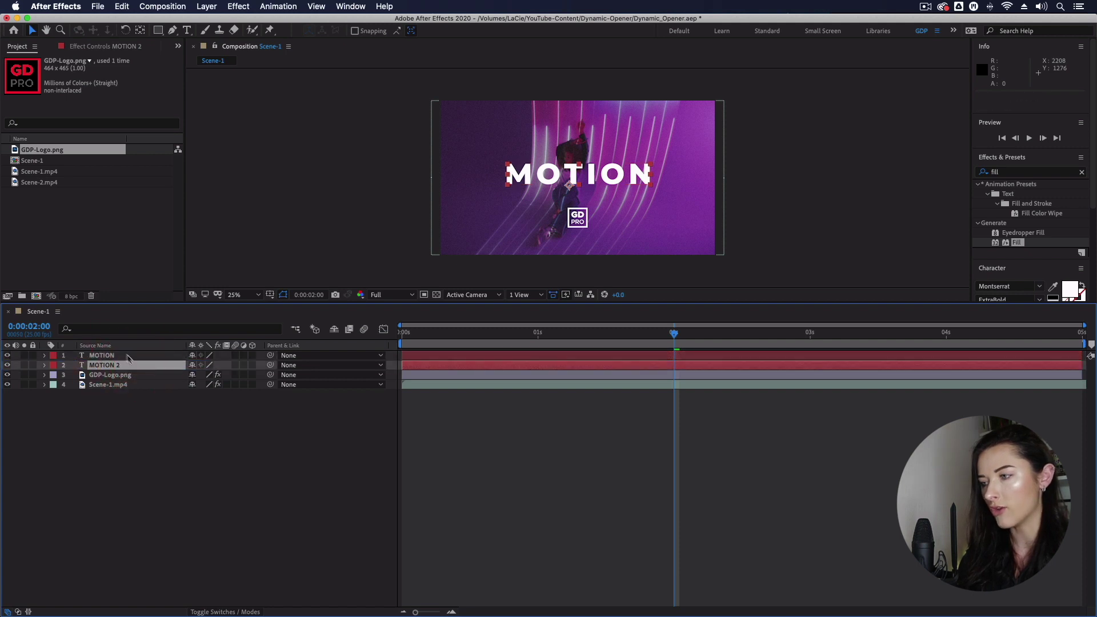
Step: Set the font size of the MOTION 2 text to 570 px
double_click(536, 371)
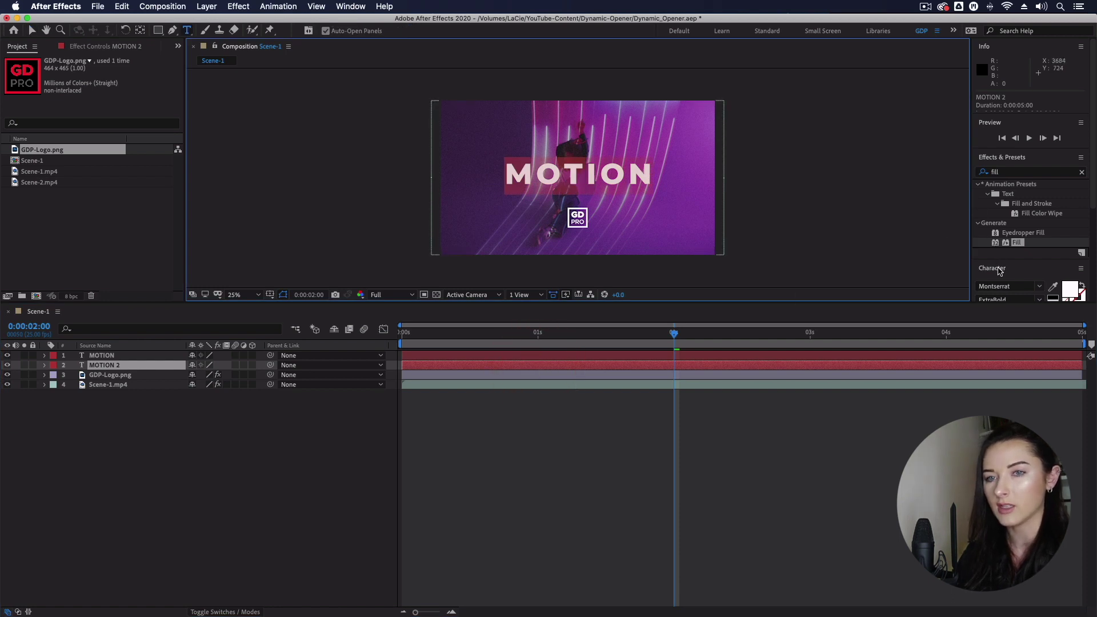
click(1000, 271)
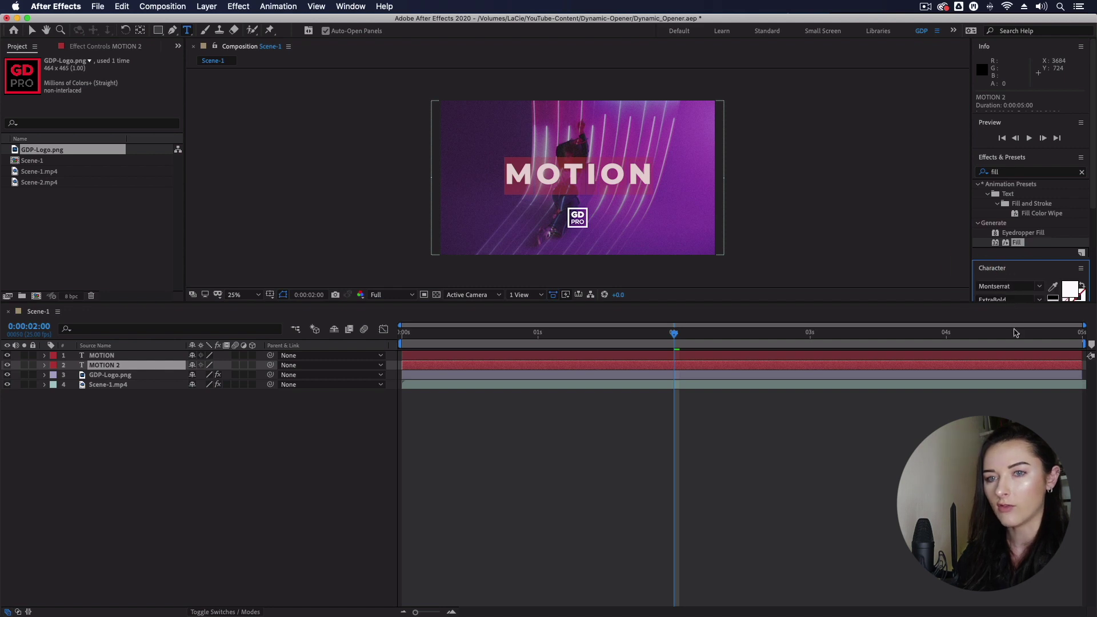
drag(857, 304, 864, 401)
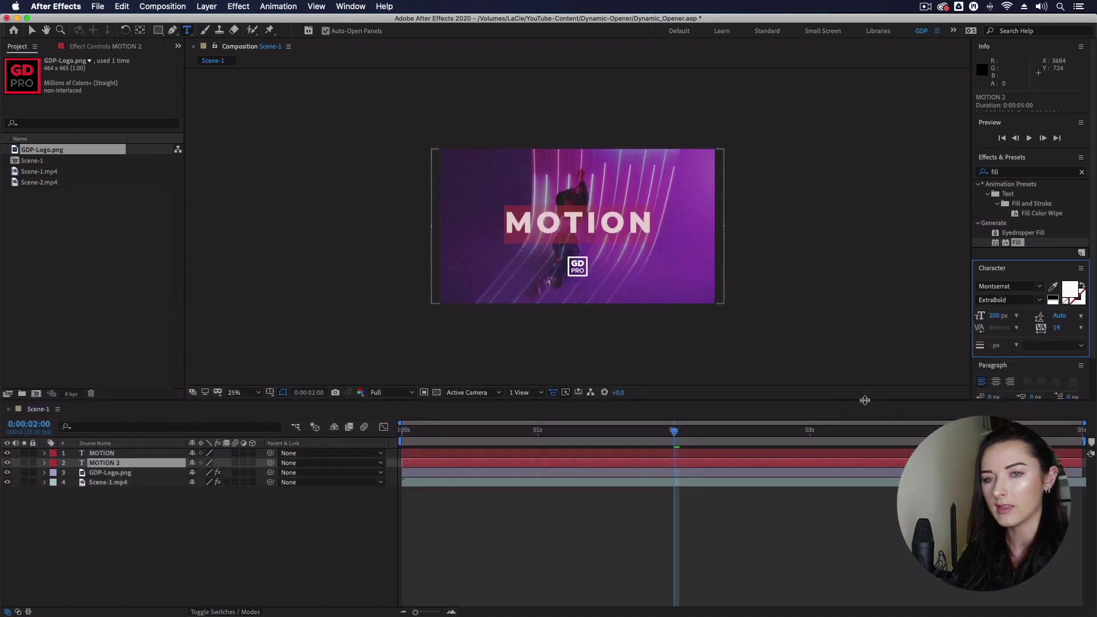
click(993, 316)
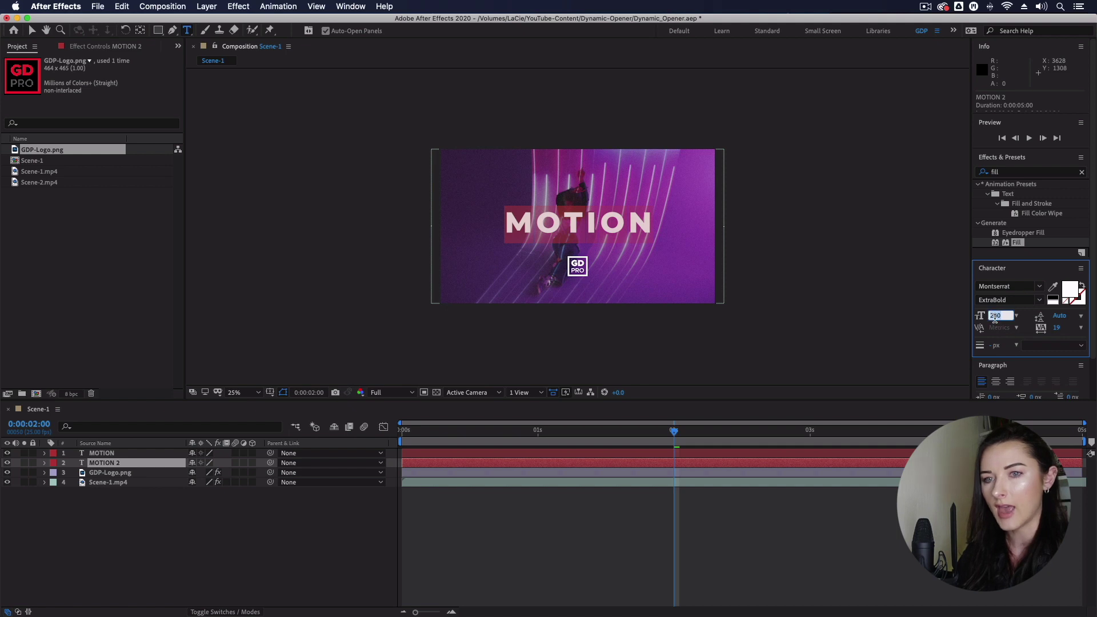
text(570)
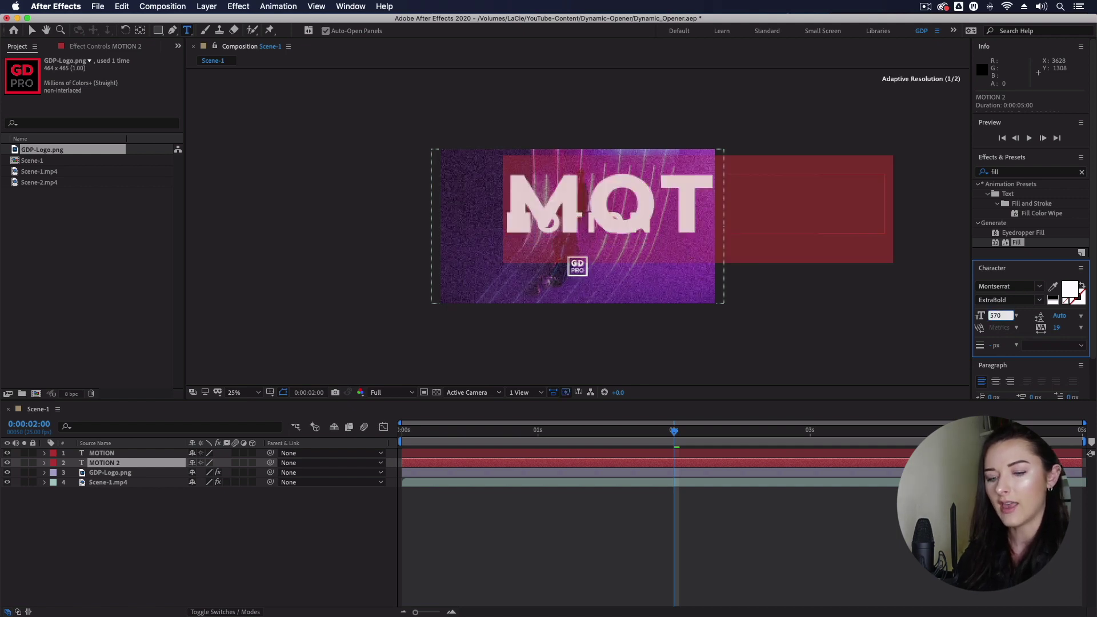
key(Return)
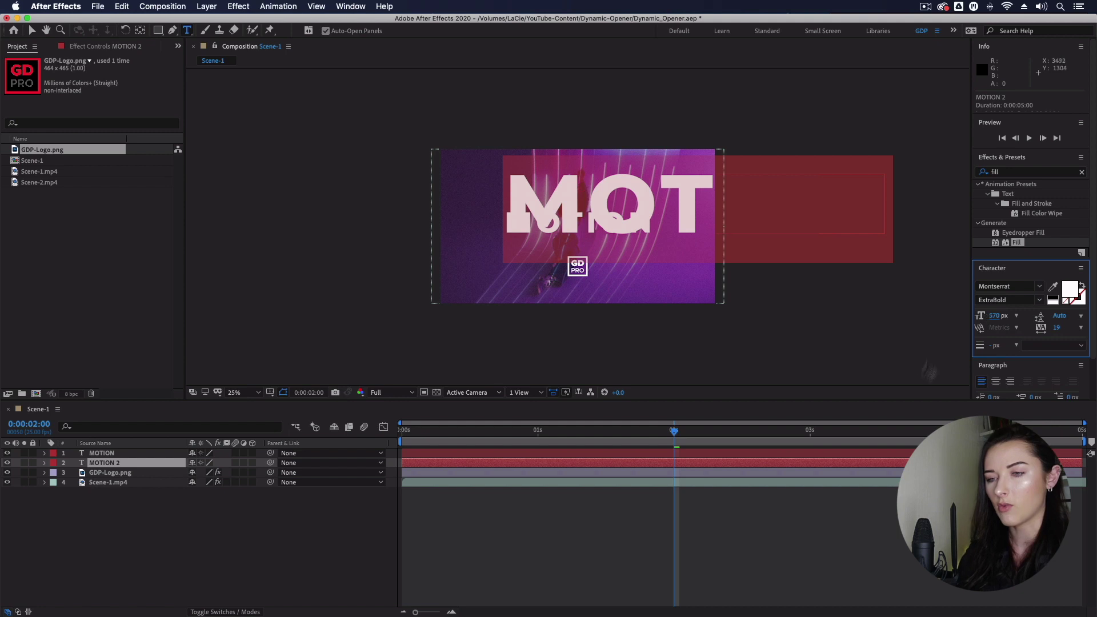
Step: Move the enlarged MOTION 2 text to position 30, 696 so it spans the frame behind the small title
click(717, 464)
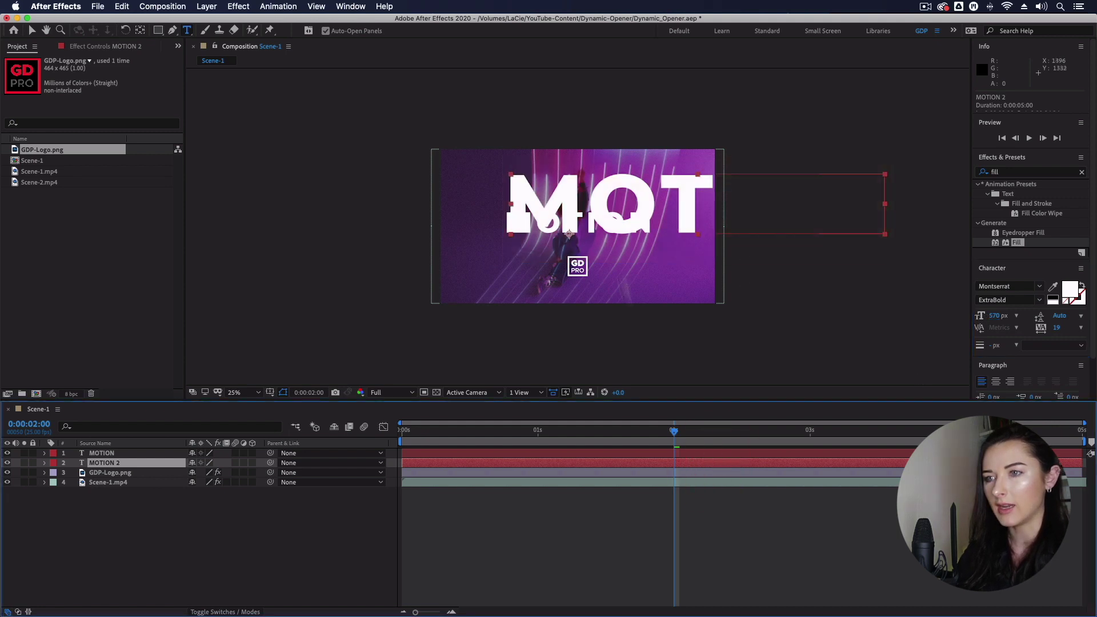
key(v)
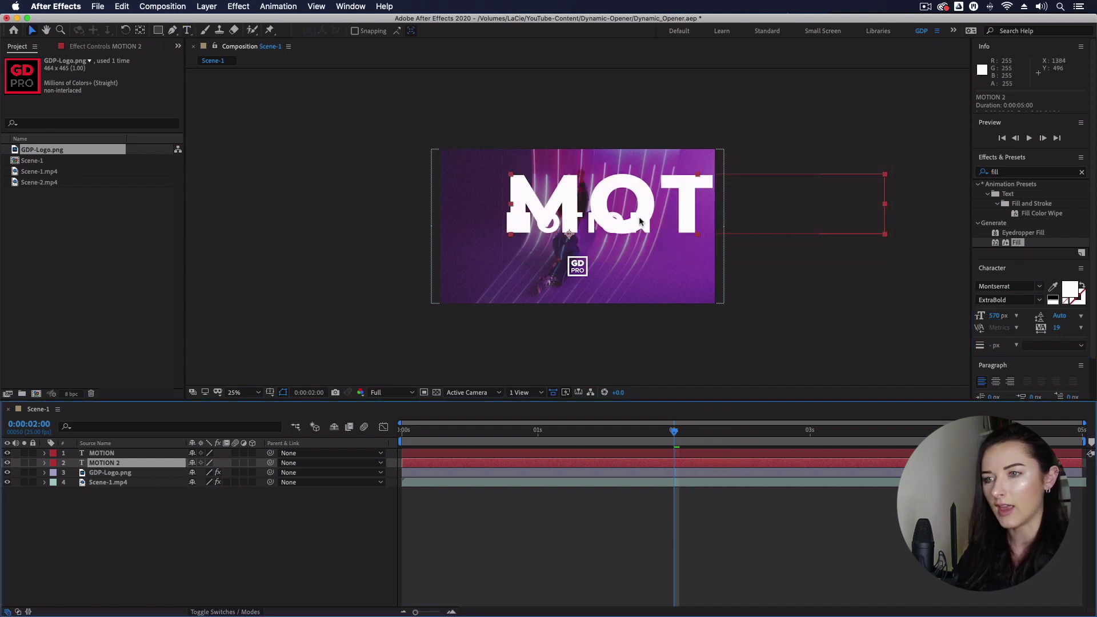
drag(644, 213, 521, 229)
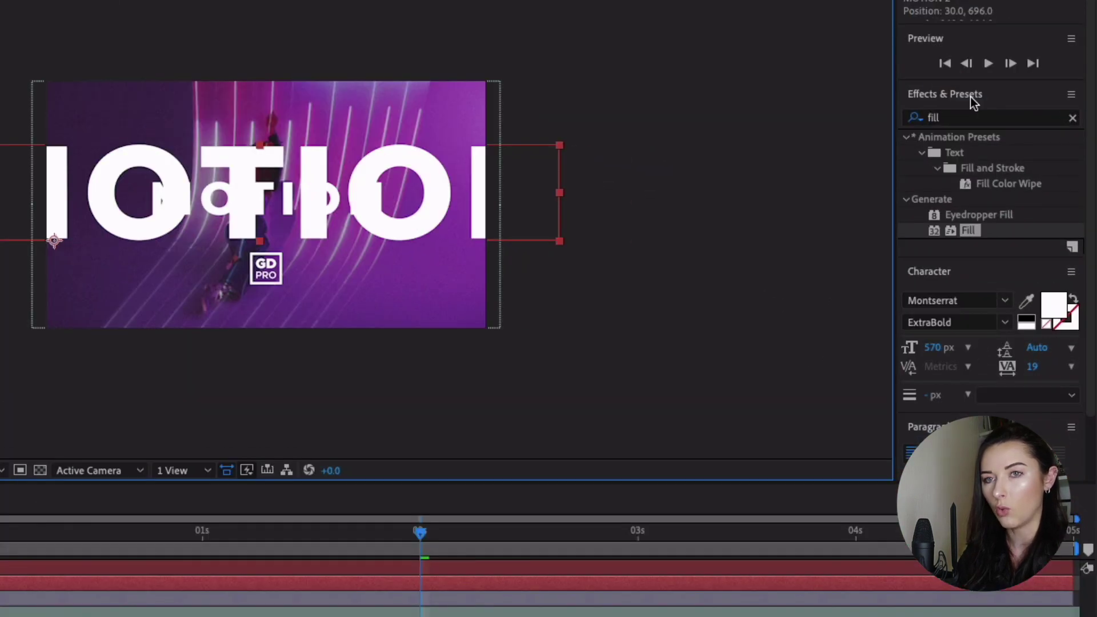
Step: Find the Drop Shadow effect and apply it to the MOTION 2 layer
click(1072, 117)
text(drop shadow)
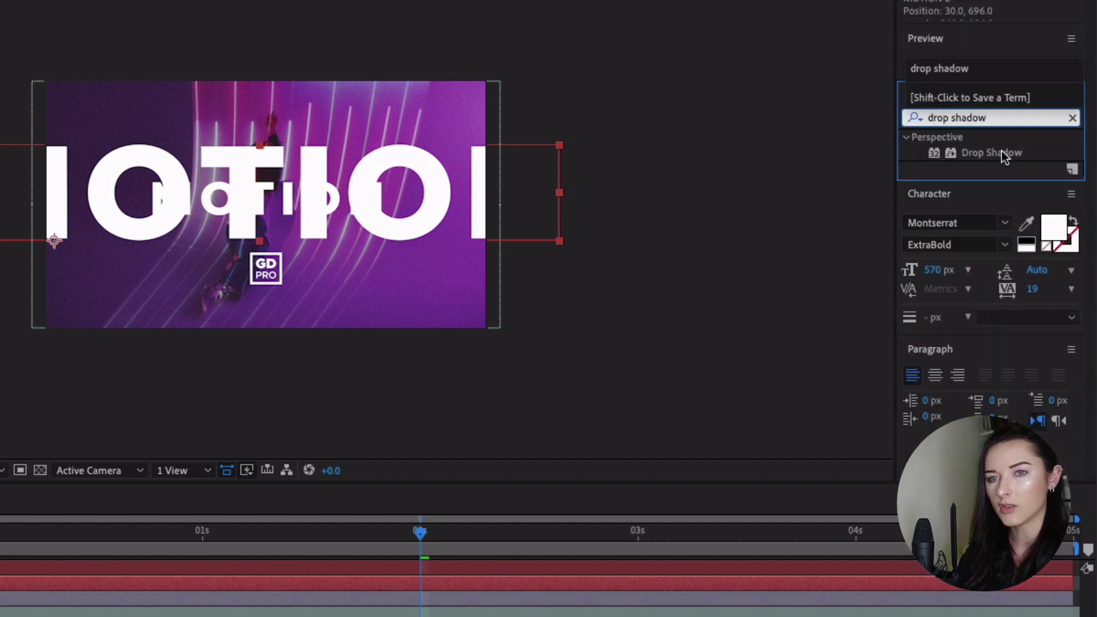
drag(1002, 151, 491, 574)
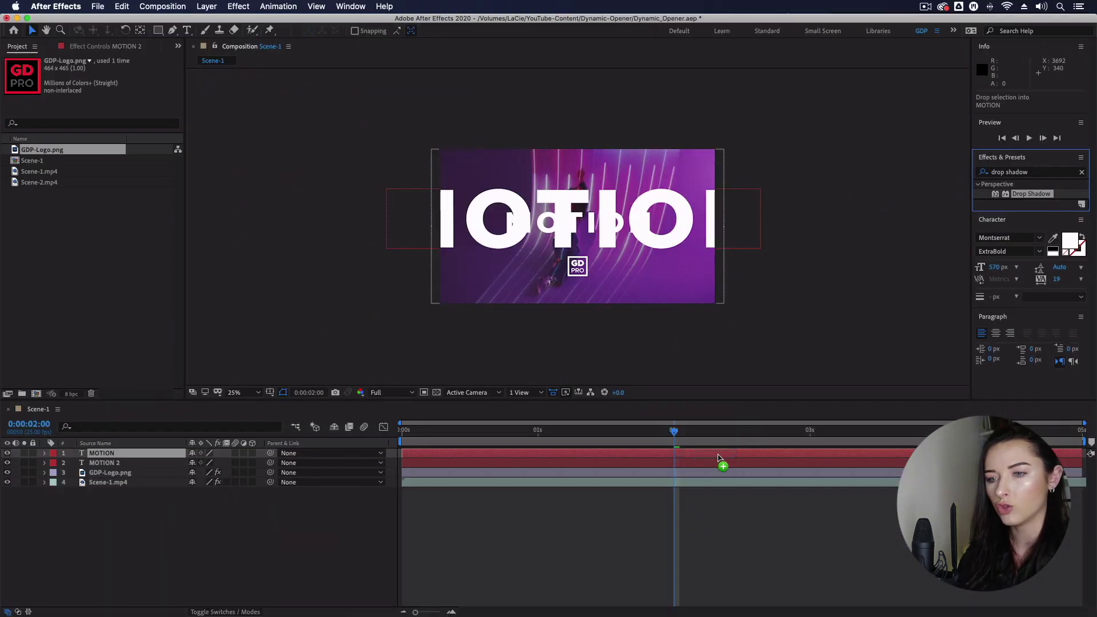
drag(719, 456, 712, 462)
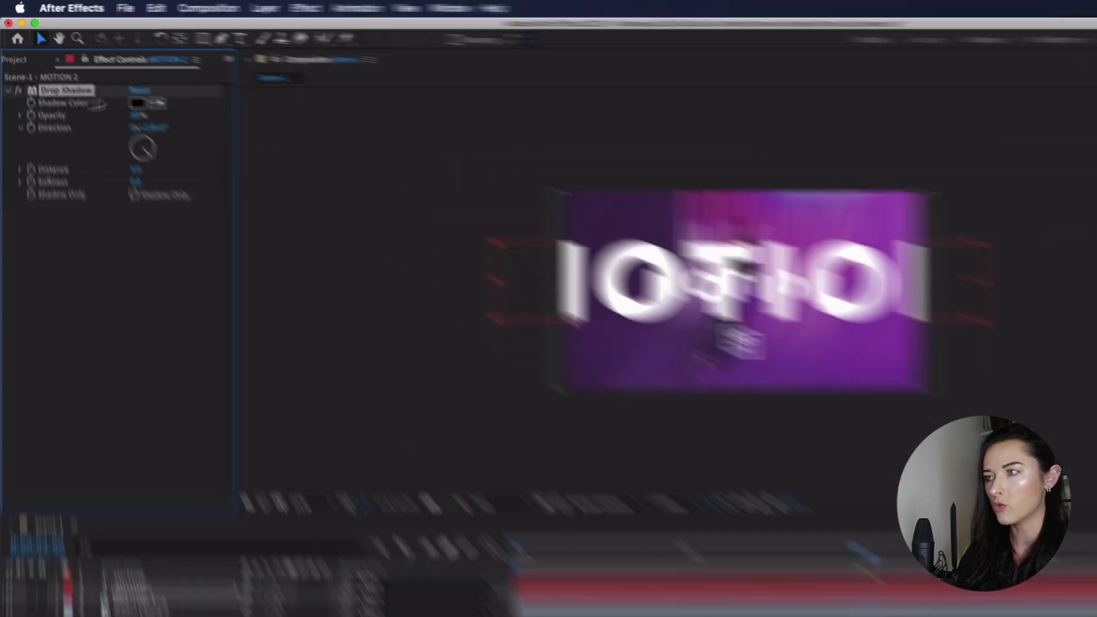
Step: Sample the footage's dark purple background as the Drop Shadow colour and set its Softness to 90
click(170, 112)
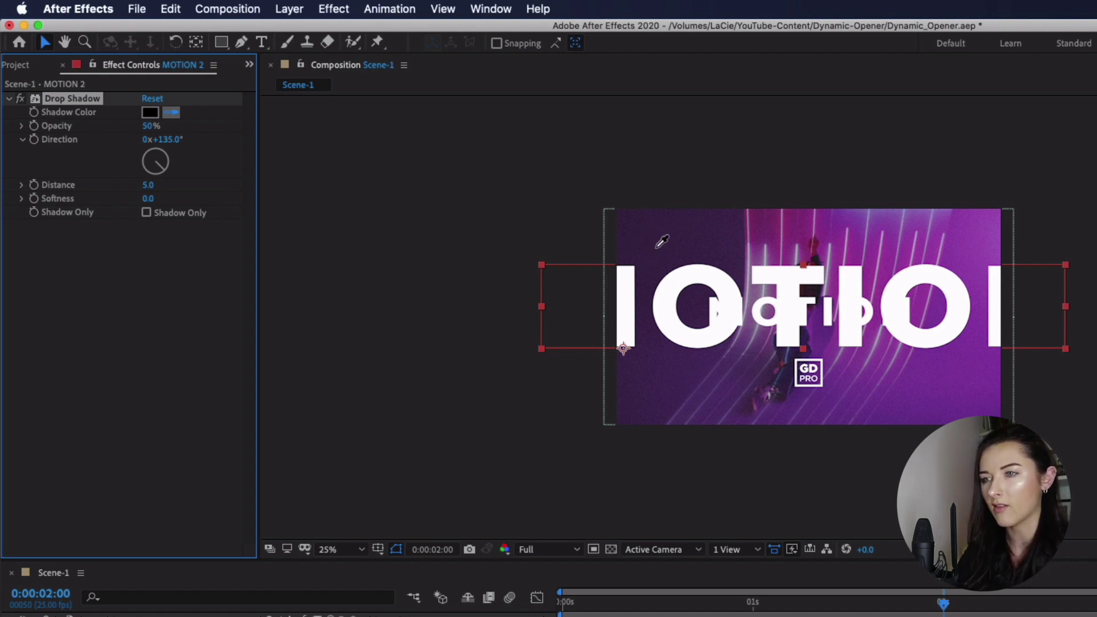
click(675, 243)
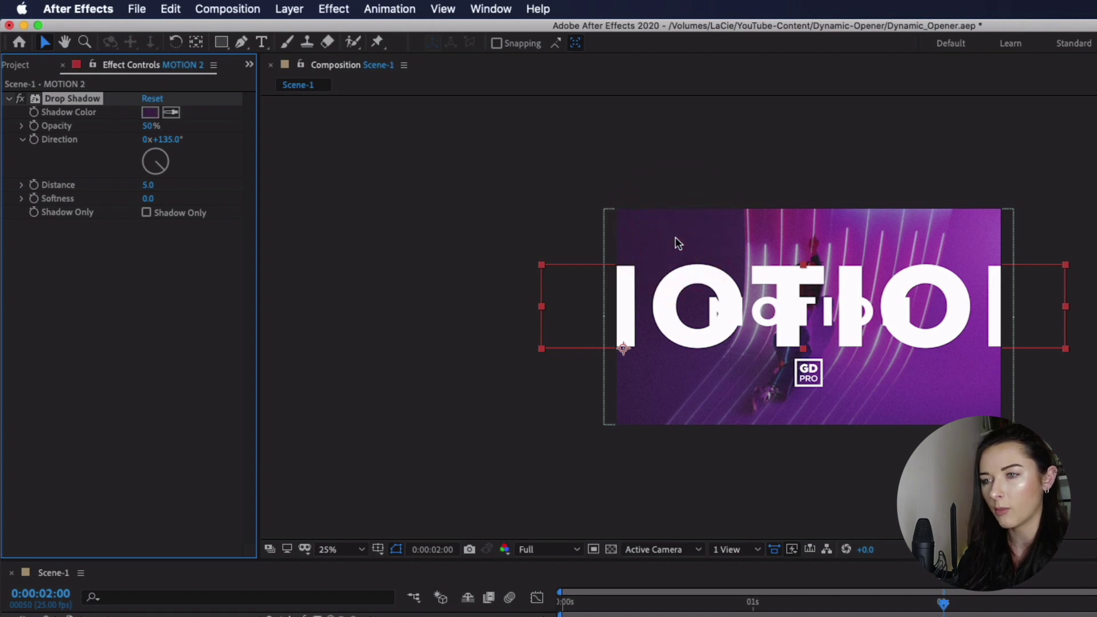
click(148, 200)
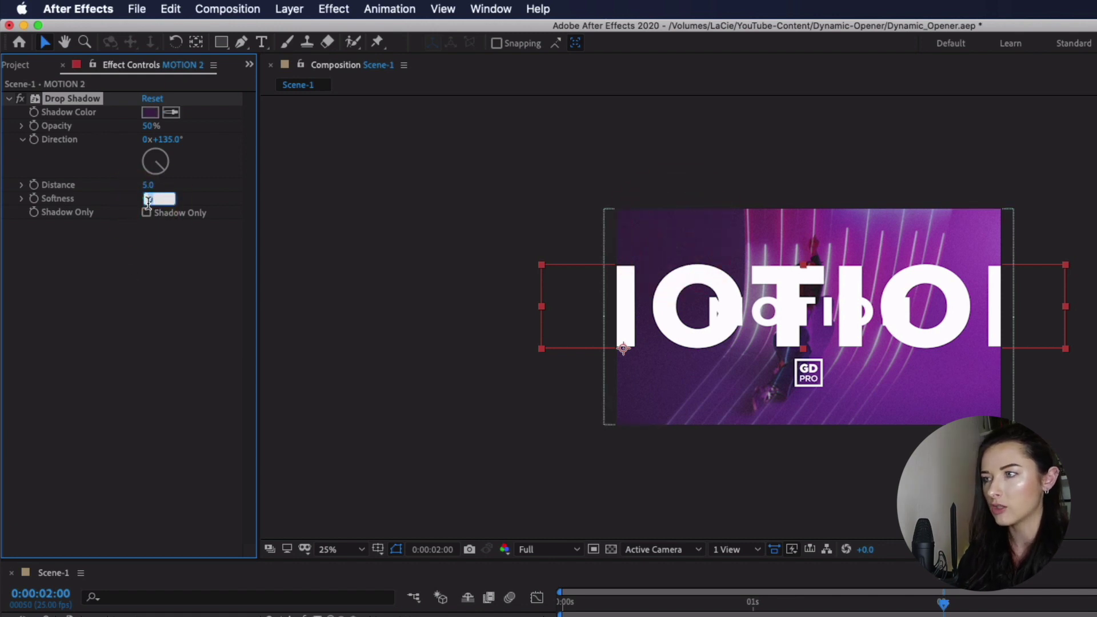
key(Return)
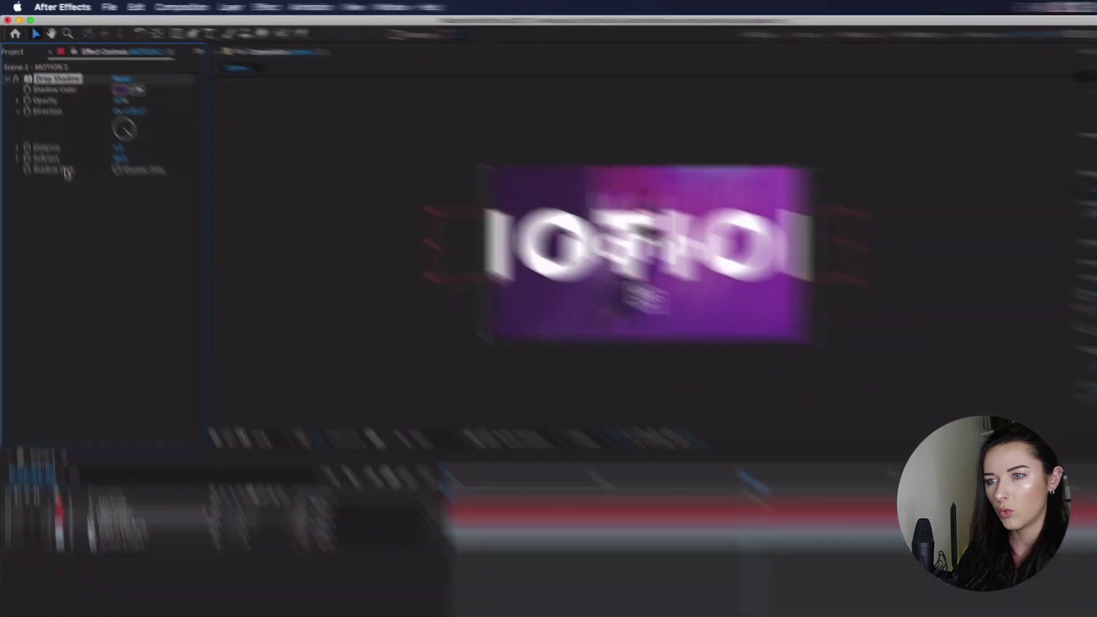
click(578, 594)
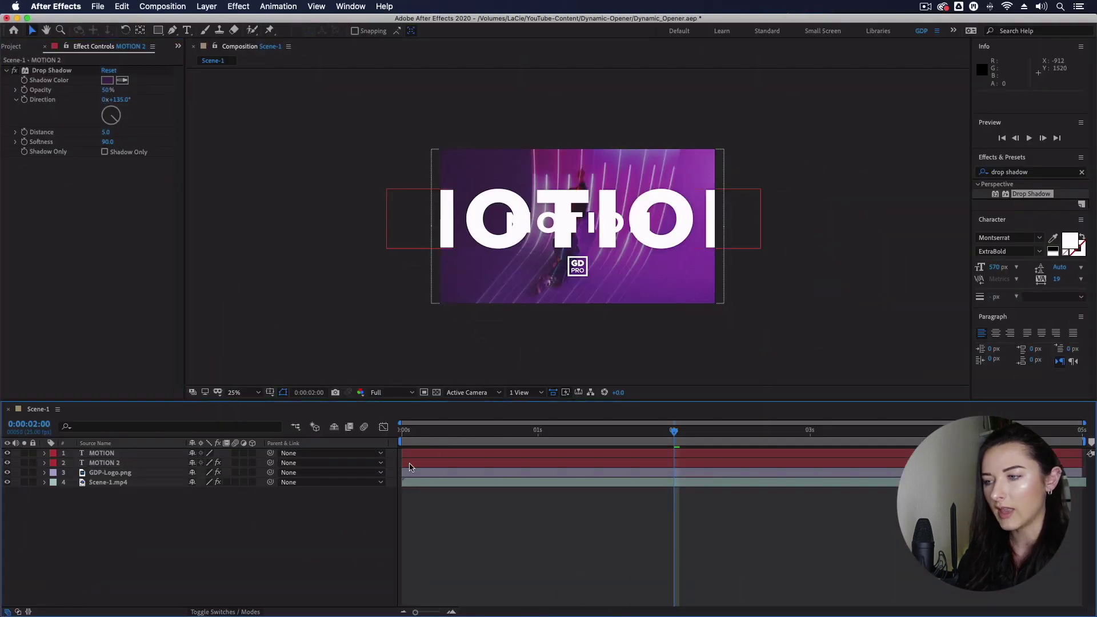
Step: Show the layer blending modes and set MOTION 2's mode to Overlay
click(411, 463)
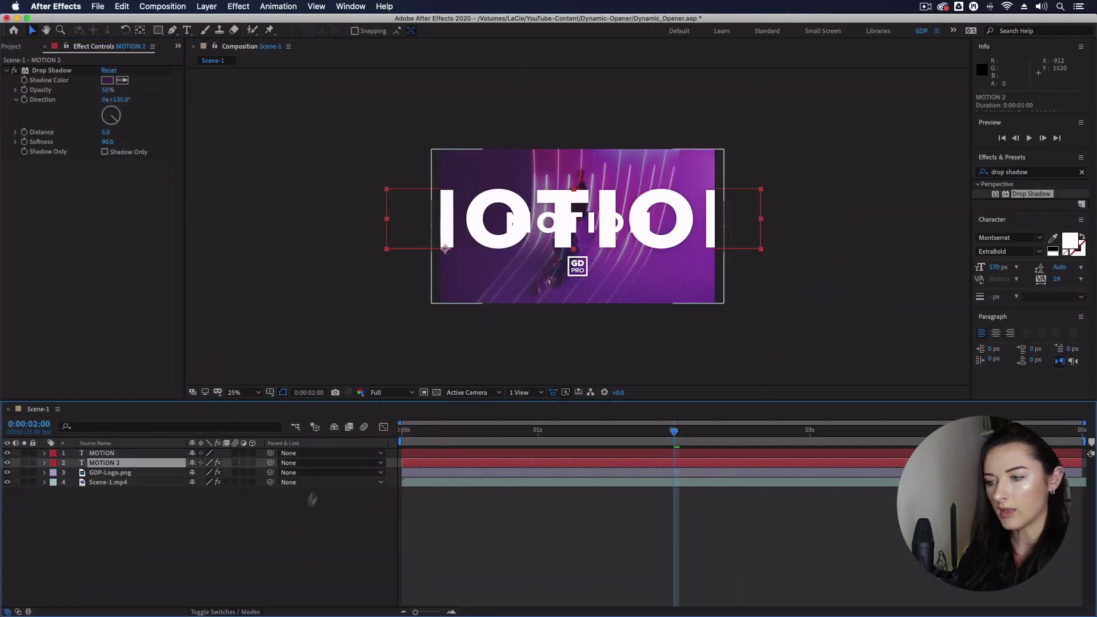
click(244, 611)
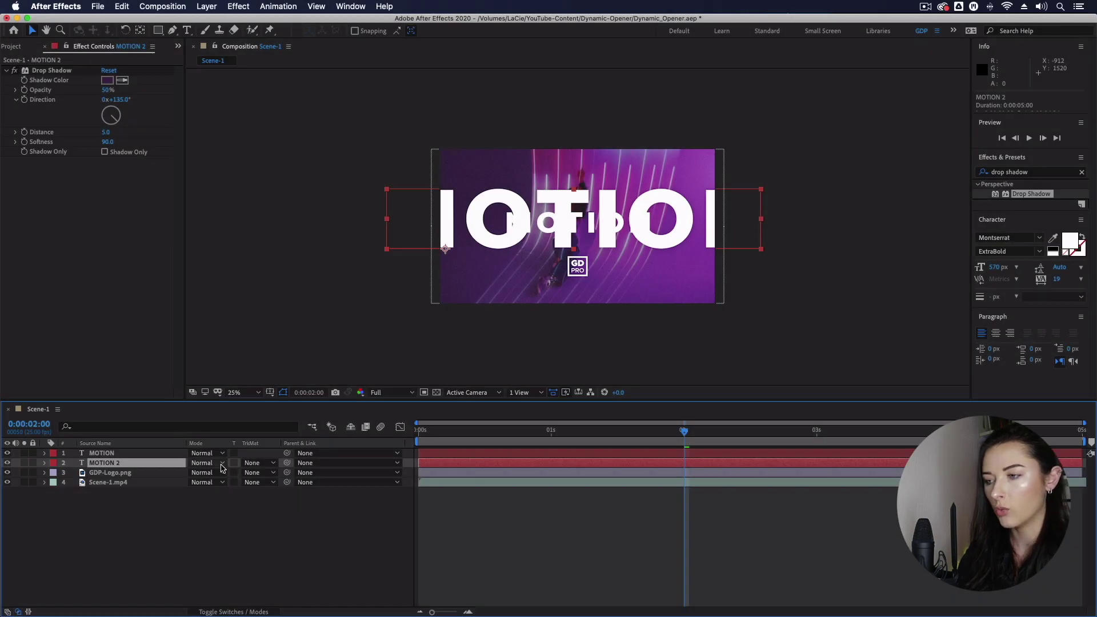
click(222, 465)
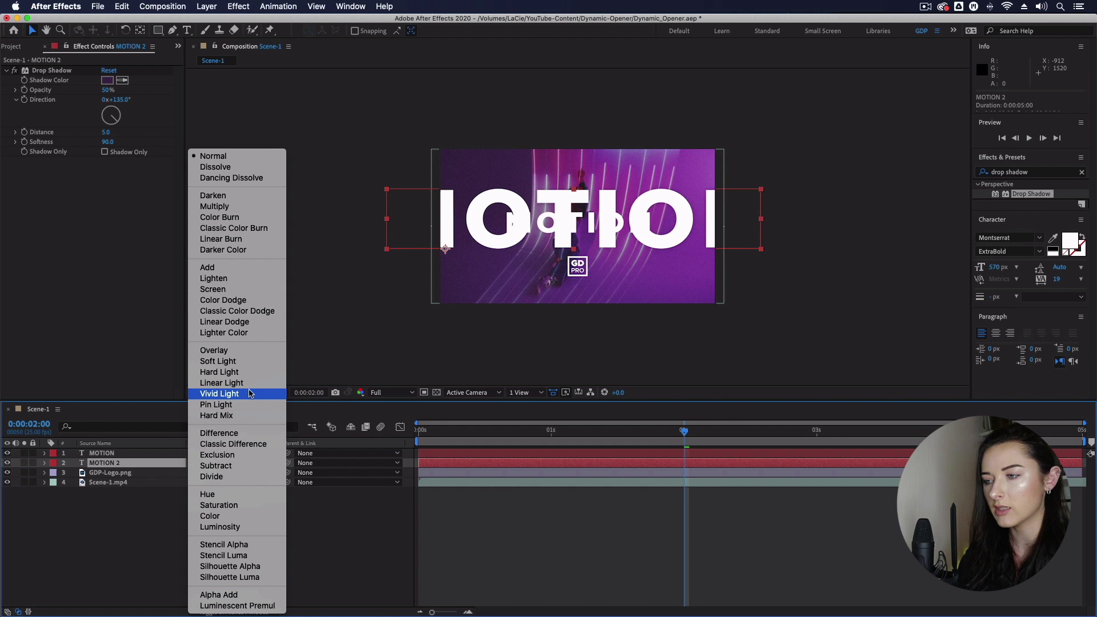
click(254, 350)
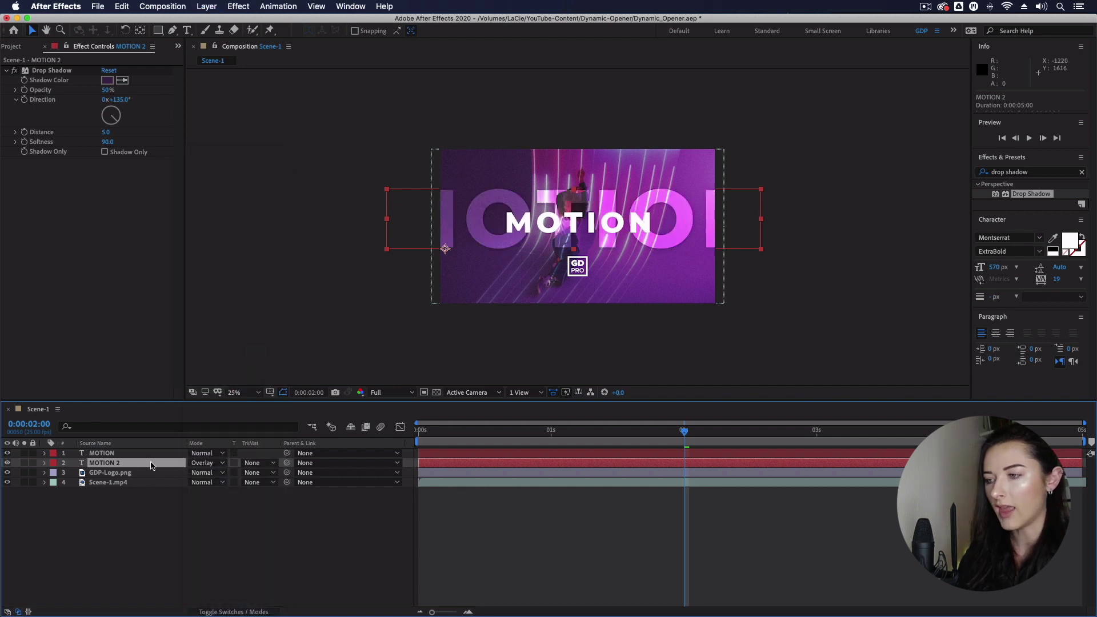
Step: Set MOTION 2's Opacity to 30% and preview the composition from its start
key(t)
click(194, 473)
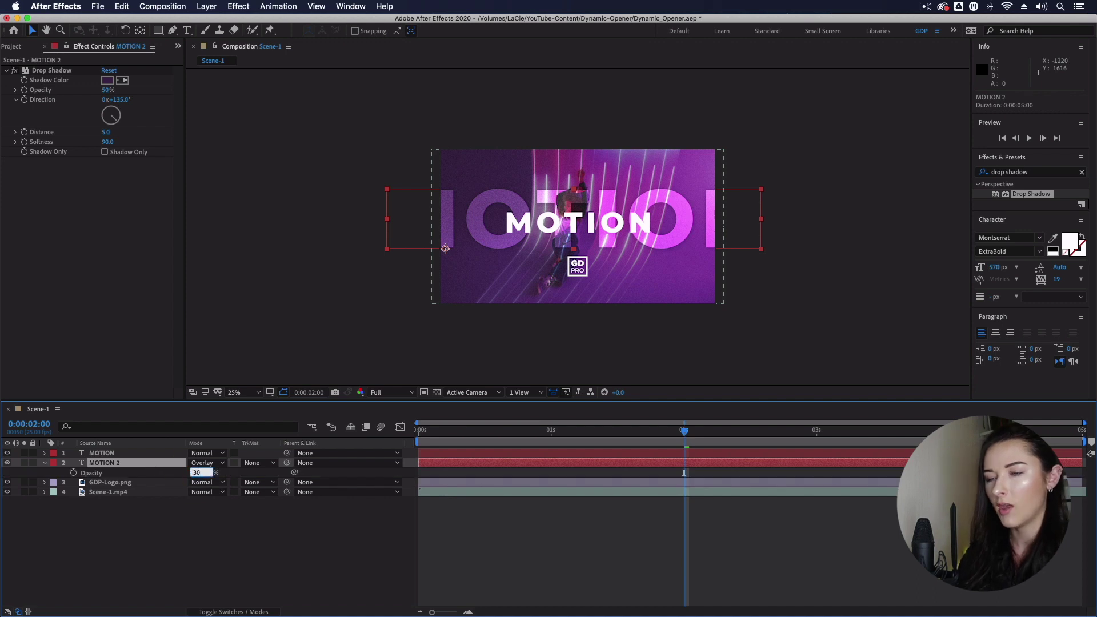
key(Return)
click(627, 543)
key(Home)
click(411, 437)
key(space)
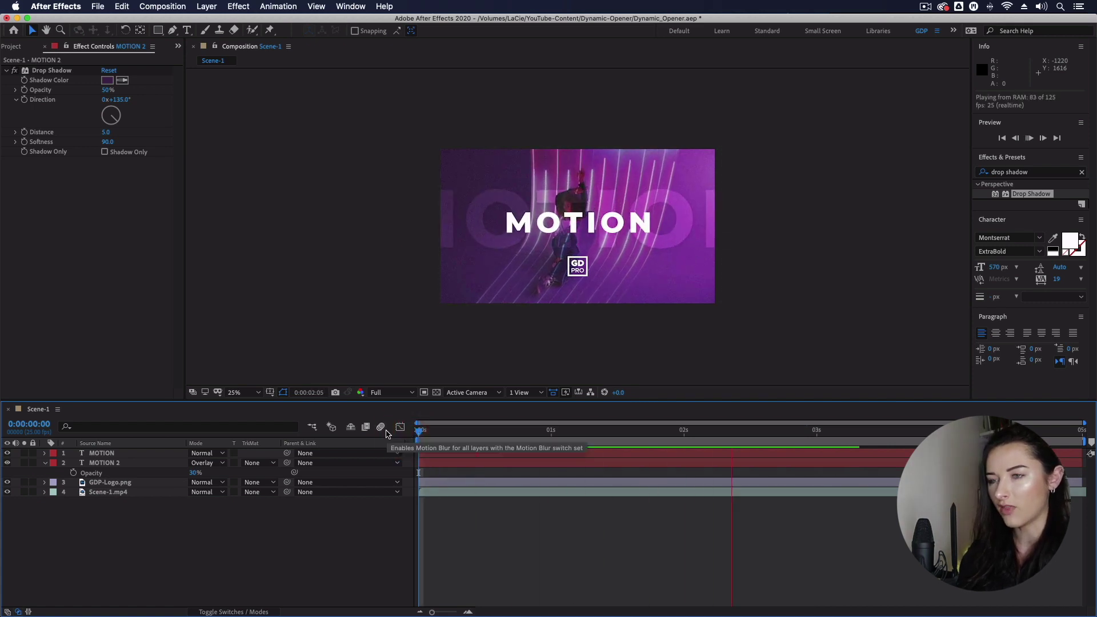
key(space)
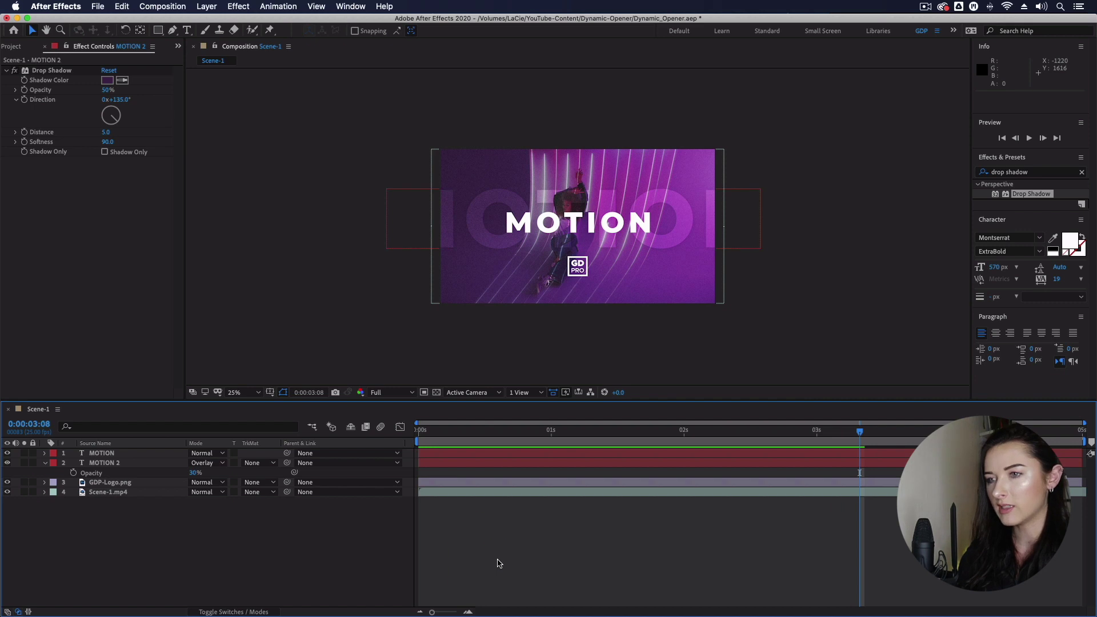
Step: Collapse the MOTION 2 layer's properties and save the project
click(44, 462)
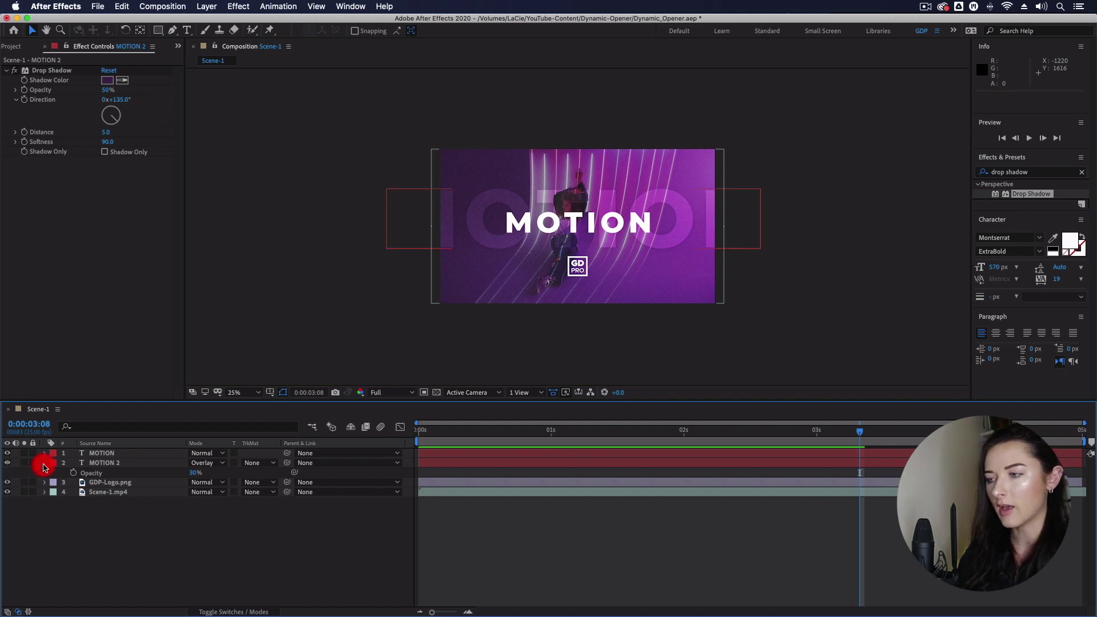
click(107, 524)
click(98, 7)
click(105, 110)
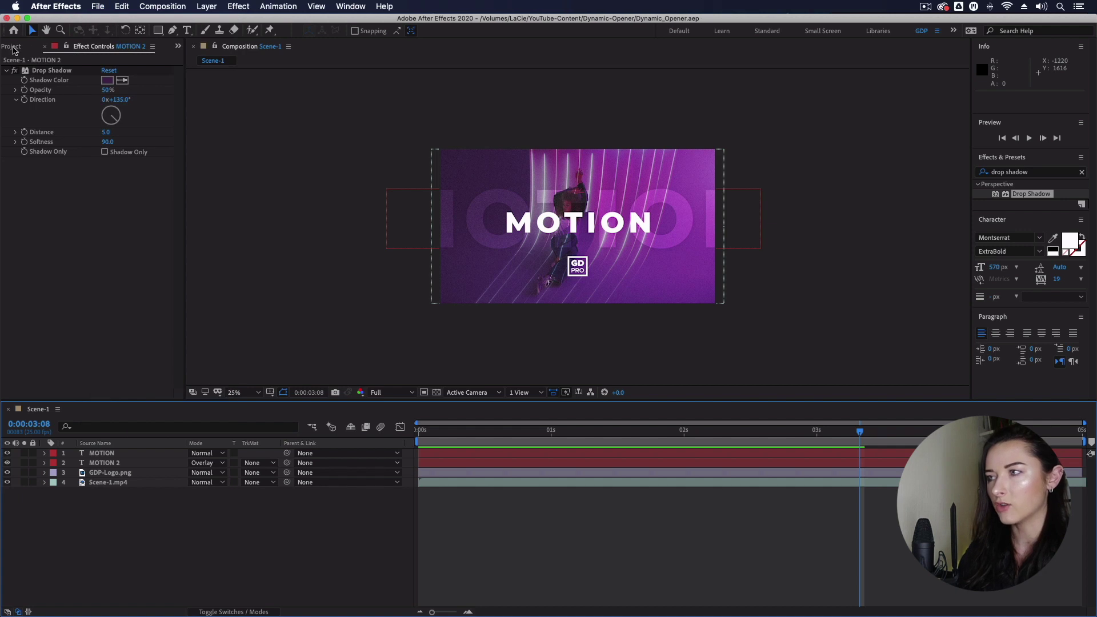
Step: Create a new composition named Scene-2 with the HDTV 1080 25 preset and a duration of 0:00:05:00
click(13, 47)
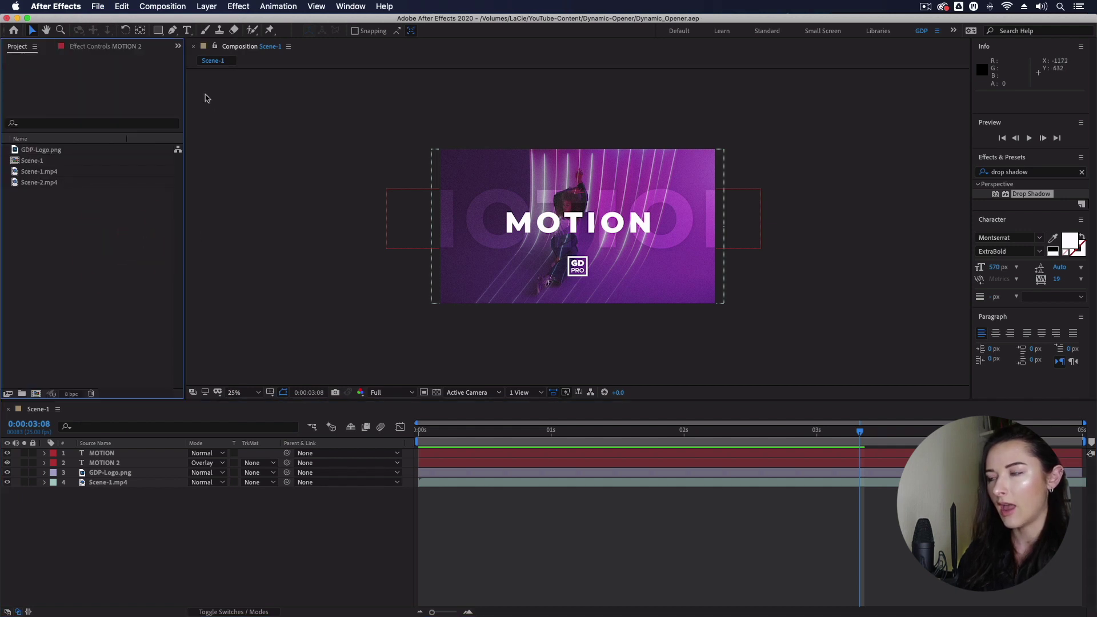
click(162, 6)
click(181, 23)
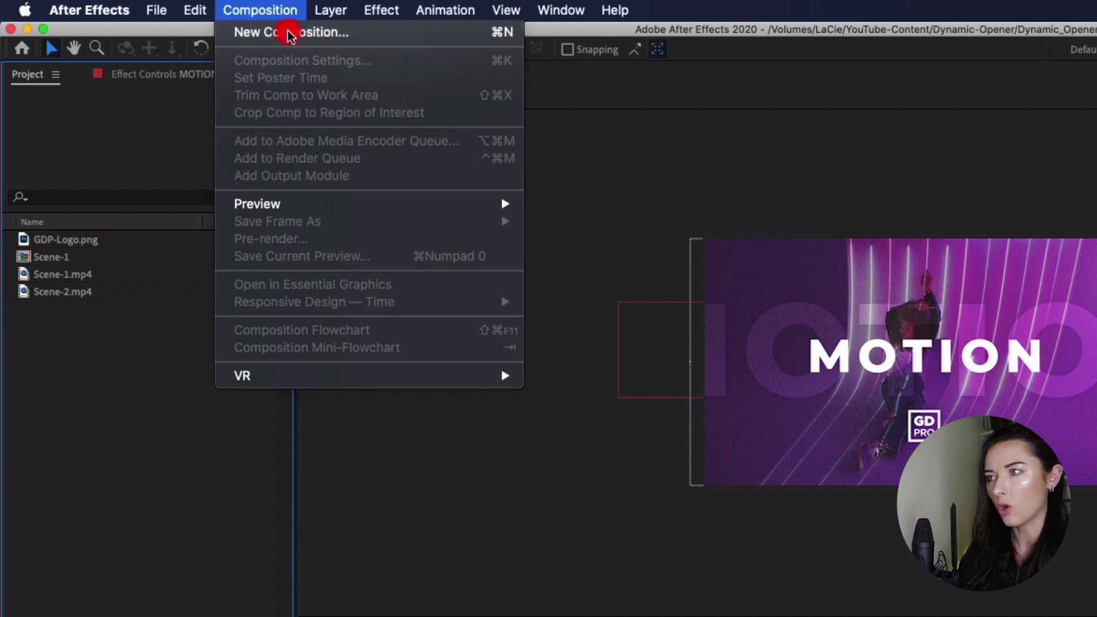
text(Scene-2)
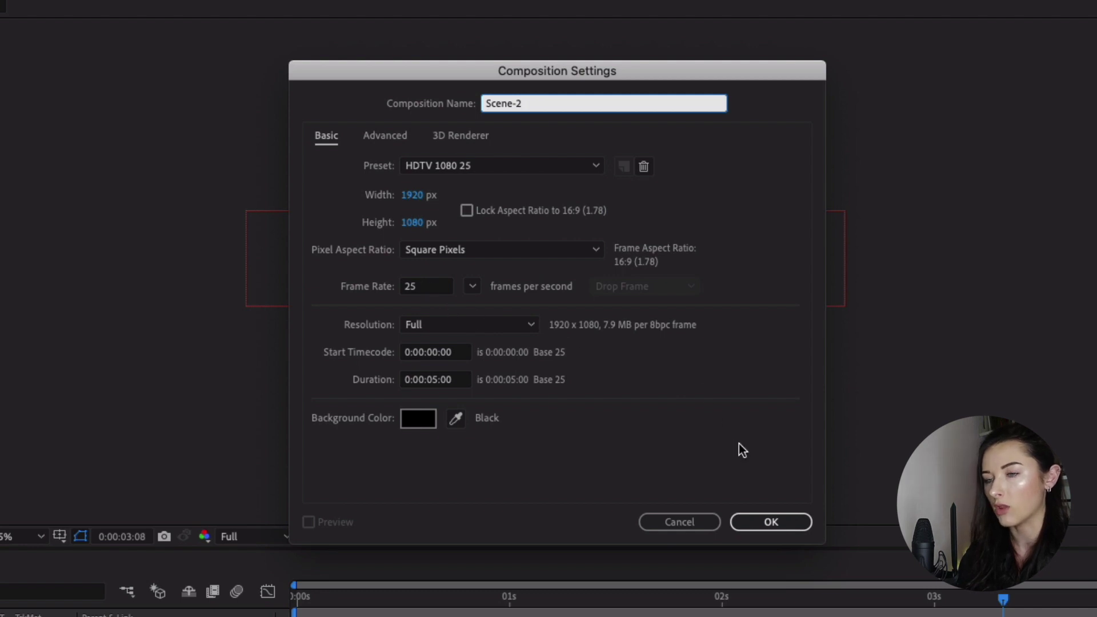
click(772, 522)
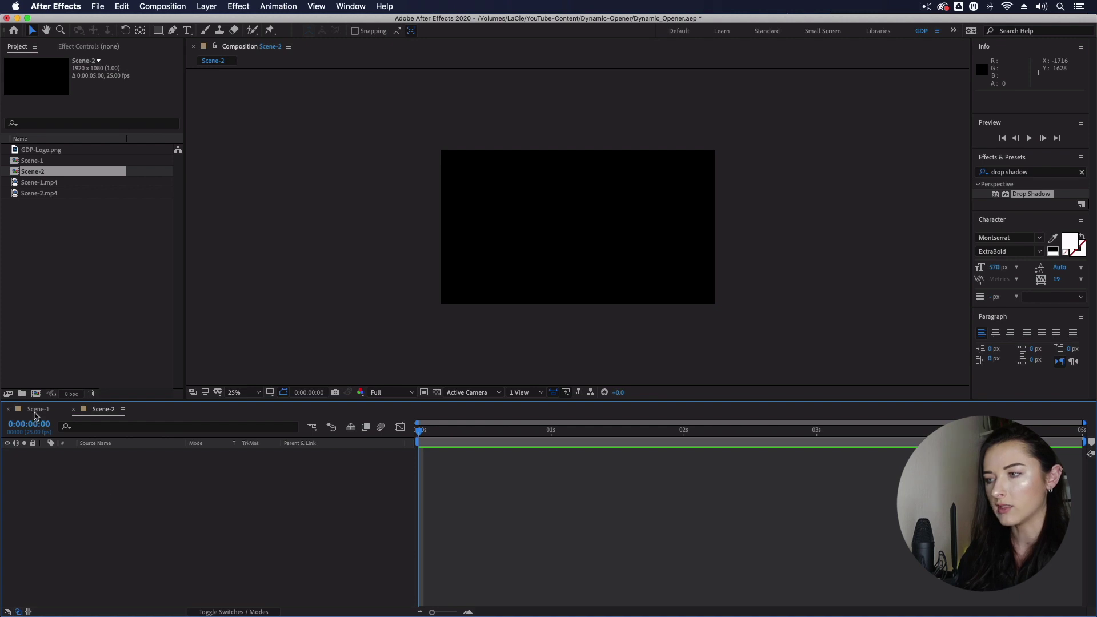
Step: Add the Scene-2.mp4 footage from the project to the Scene-2 composition's timeline
click(37, 409)
click(103, 409)
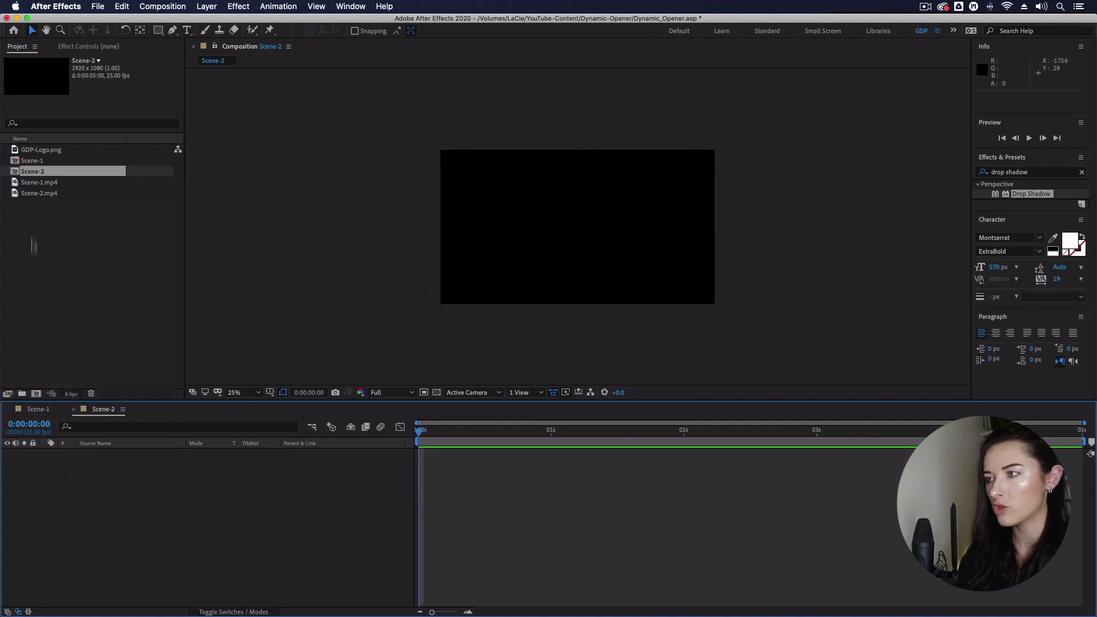
click(64, 251)
click(56, 195)
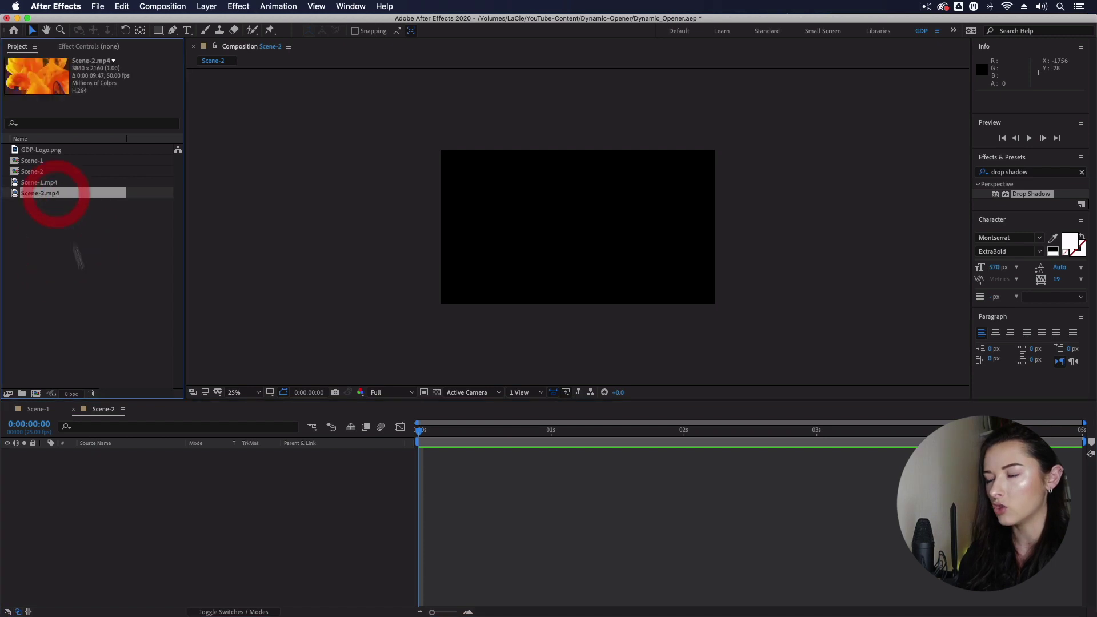
drag(66, 197, 113, 502)
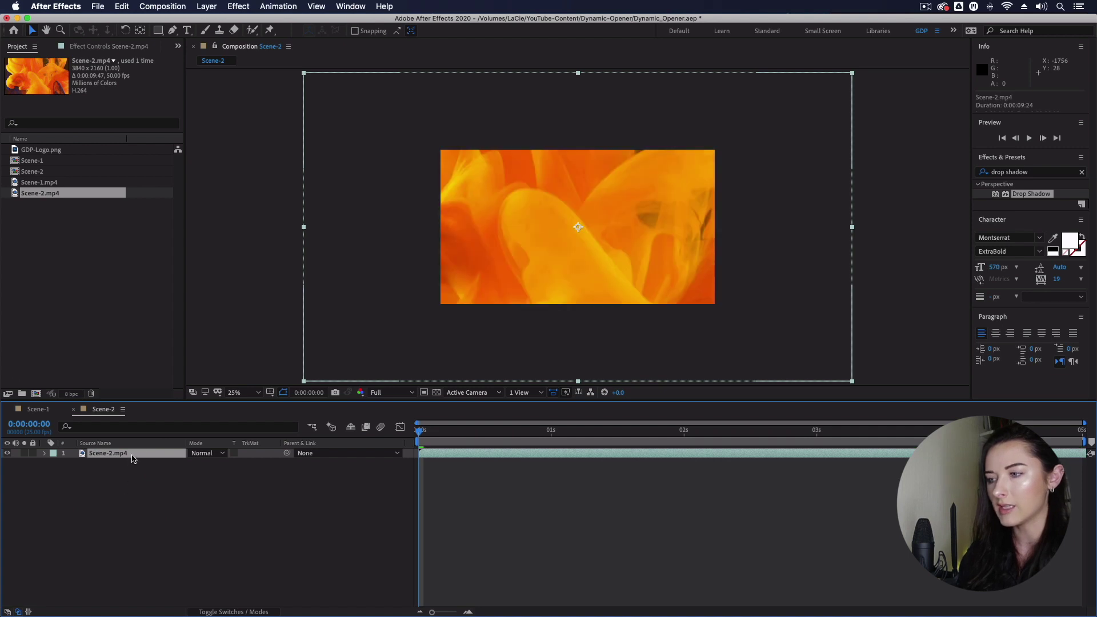
Step: Set the Scene-2.mp4 layer's Scale to 50%
key(s)
click(226, 464)
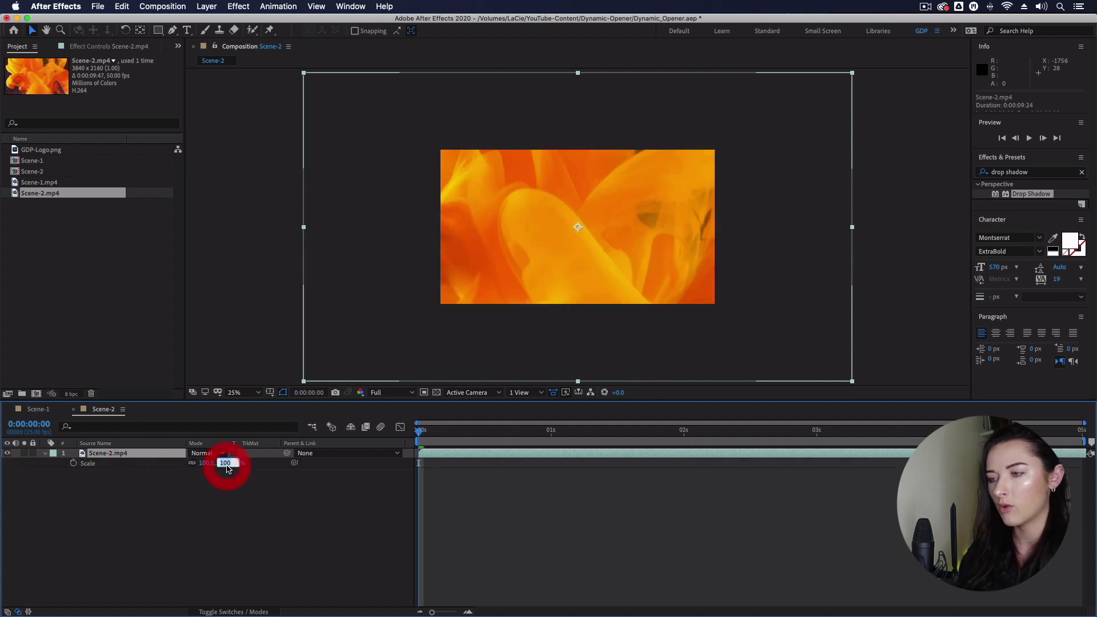
text(50)
key(Return)
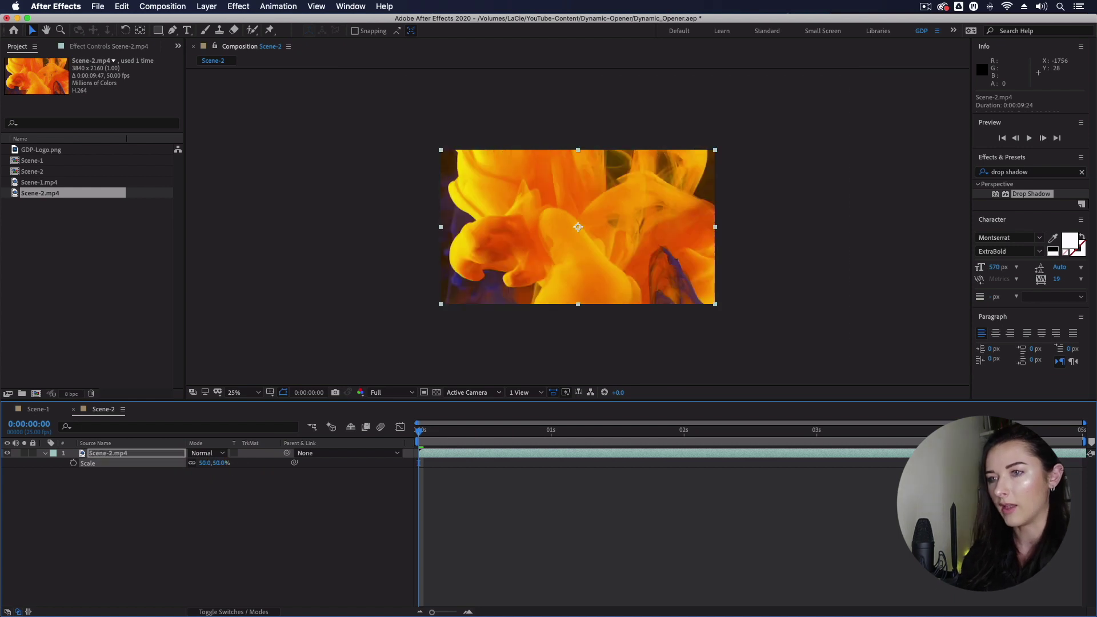
click(510, 521)
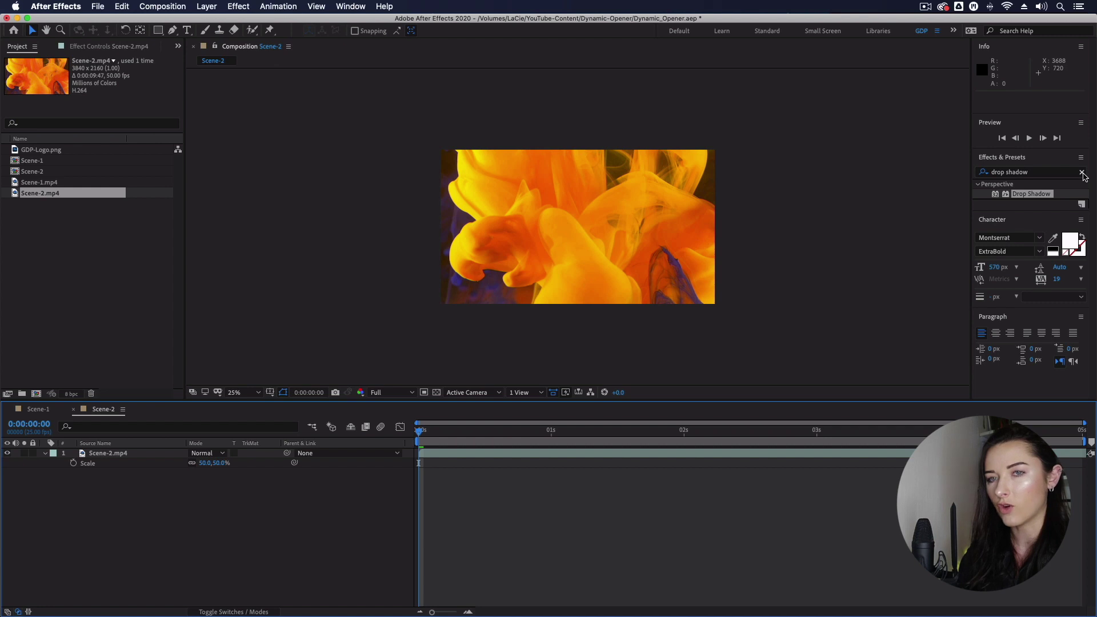
Step: Search the effects for "noise" and apply Noise HLS to the Scene-2.mp4 layer
click(1081, 172)
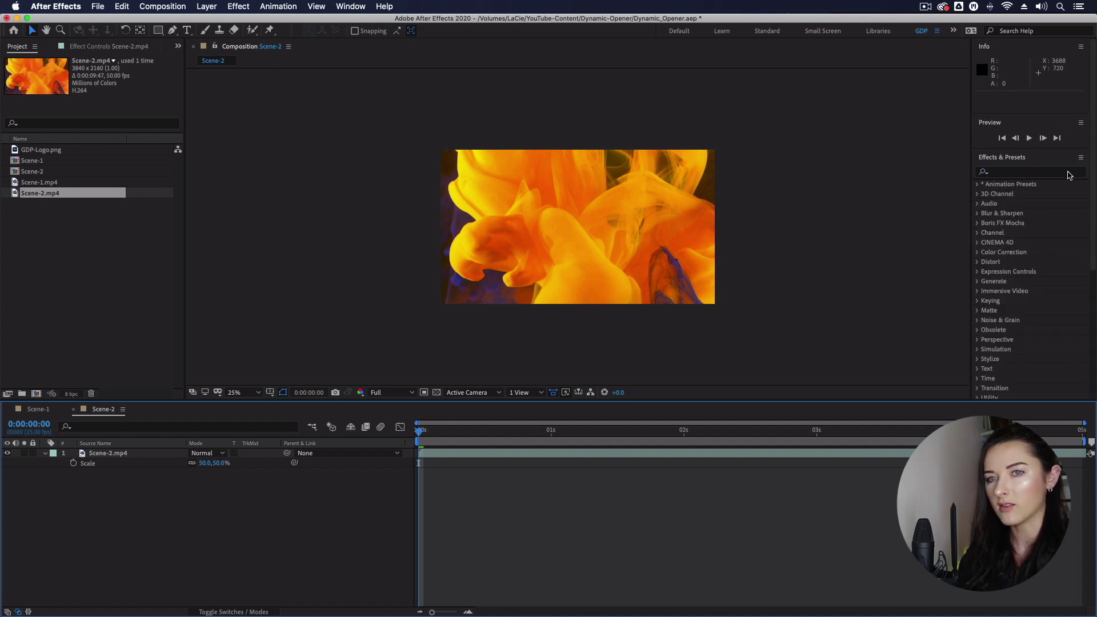
click(1067, 172)
text(nois)
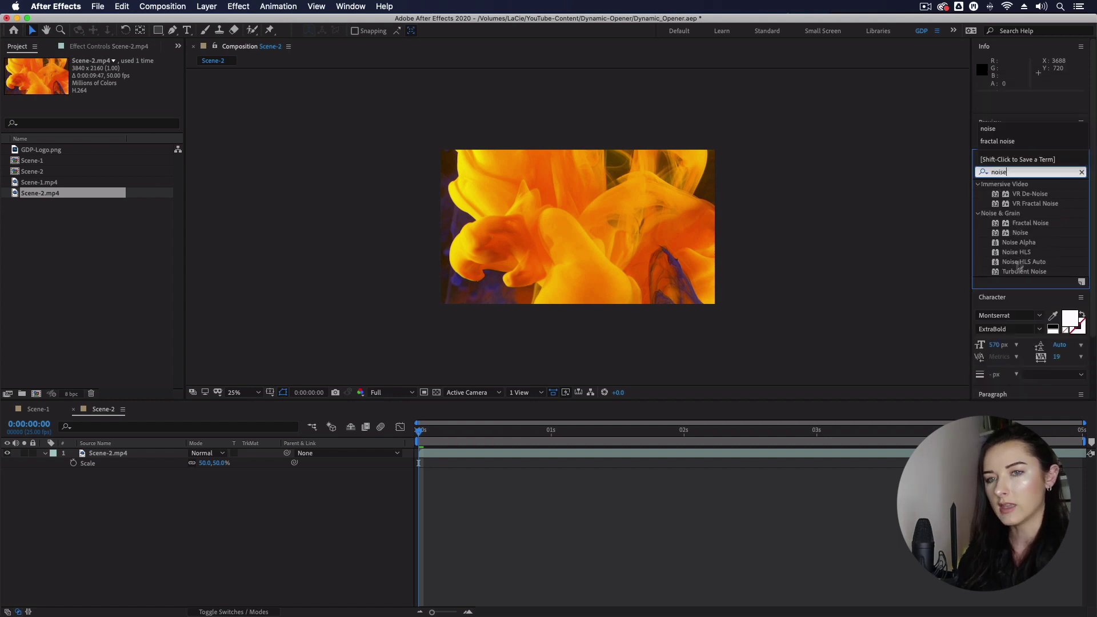
text(e)
drag(1028, 255, 675, 452)
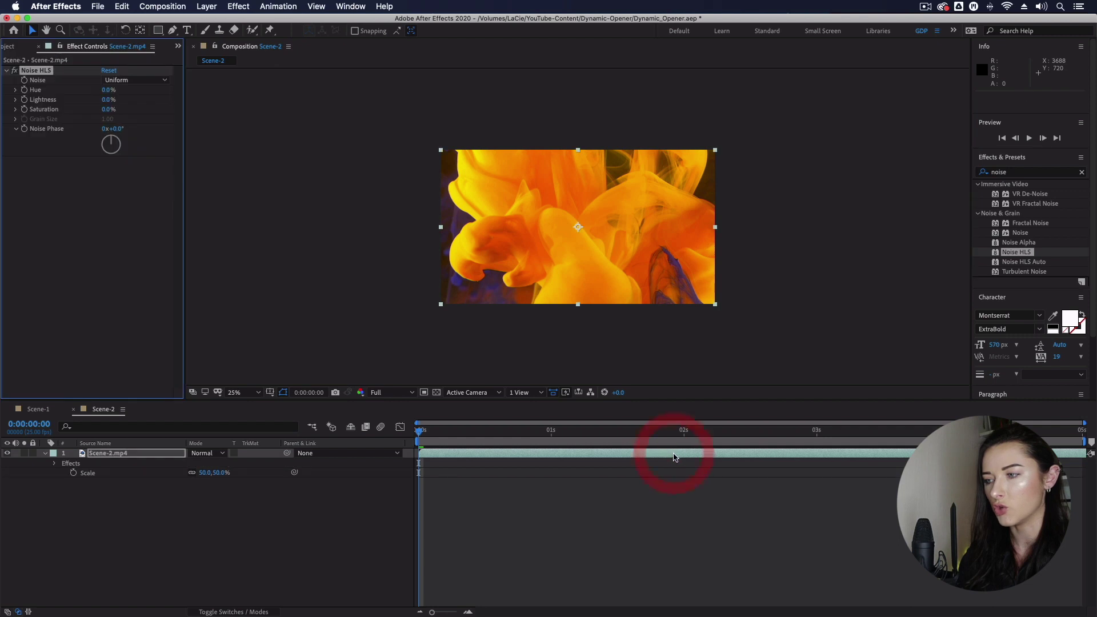
Step: Set the Noise HLS Lightness to 20% and collapse the Scene-2.mp4 layer's properties
click(109, 100)
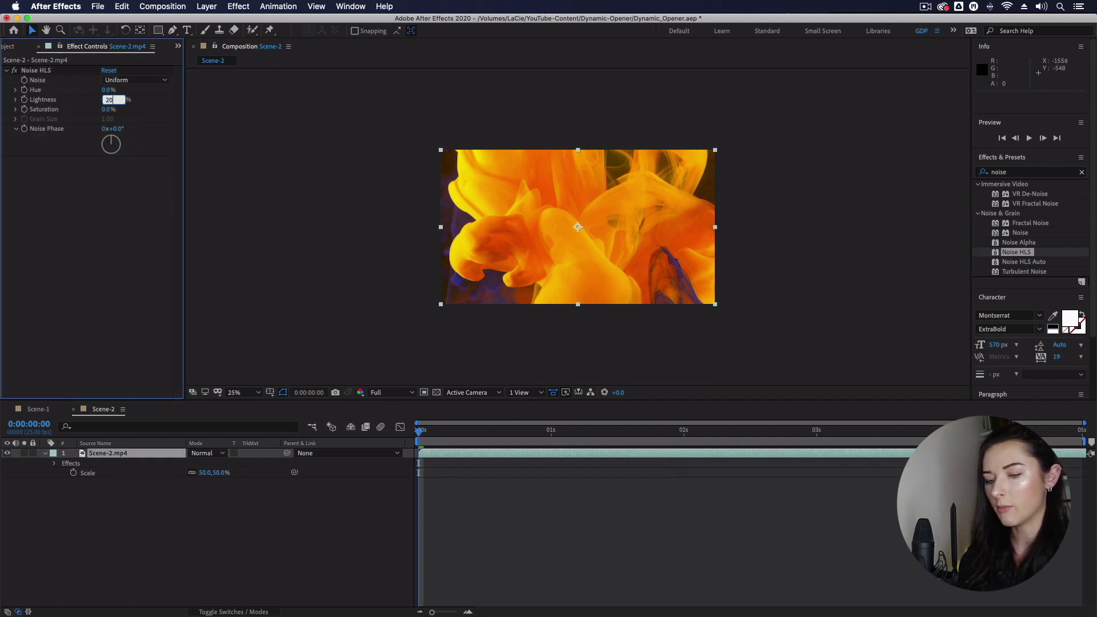
key(Return)
click(466, 543)
click(45, 454)
Step: Copy the GDP-Logo.png layer from Scene-1 and paste it into the Scene-2 composition above the footage
click(48, 410)
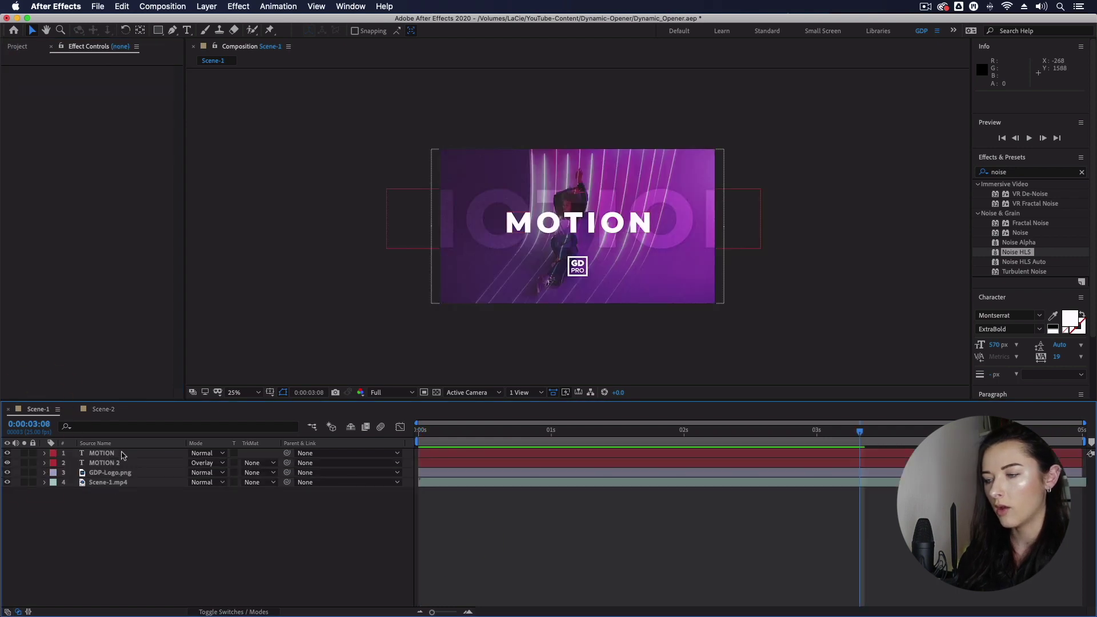
click(120, 474)
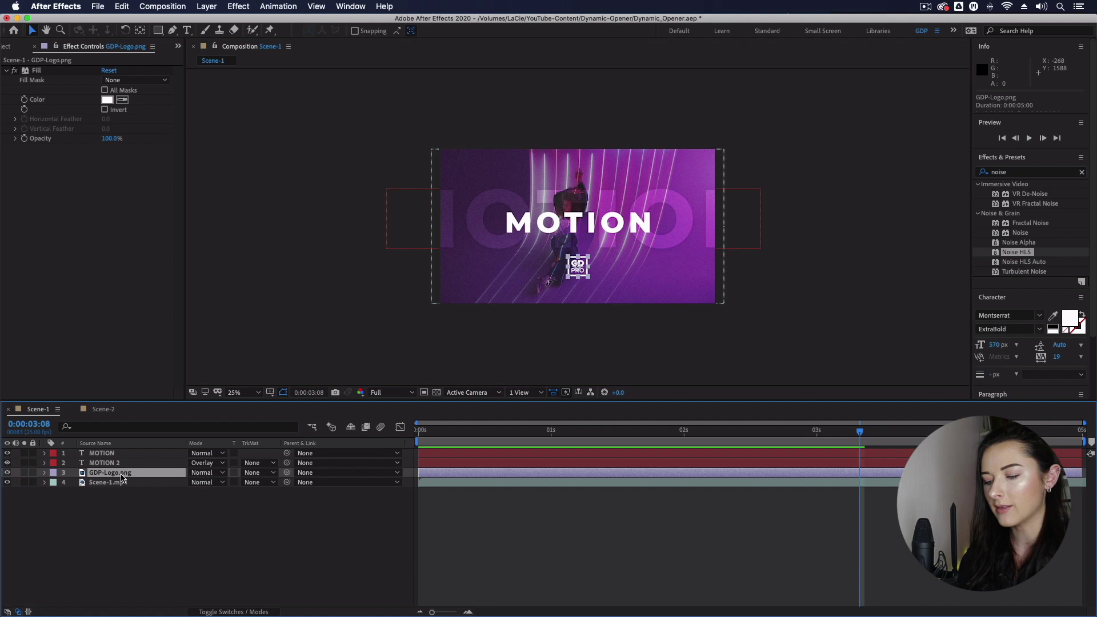
key(super+c)
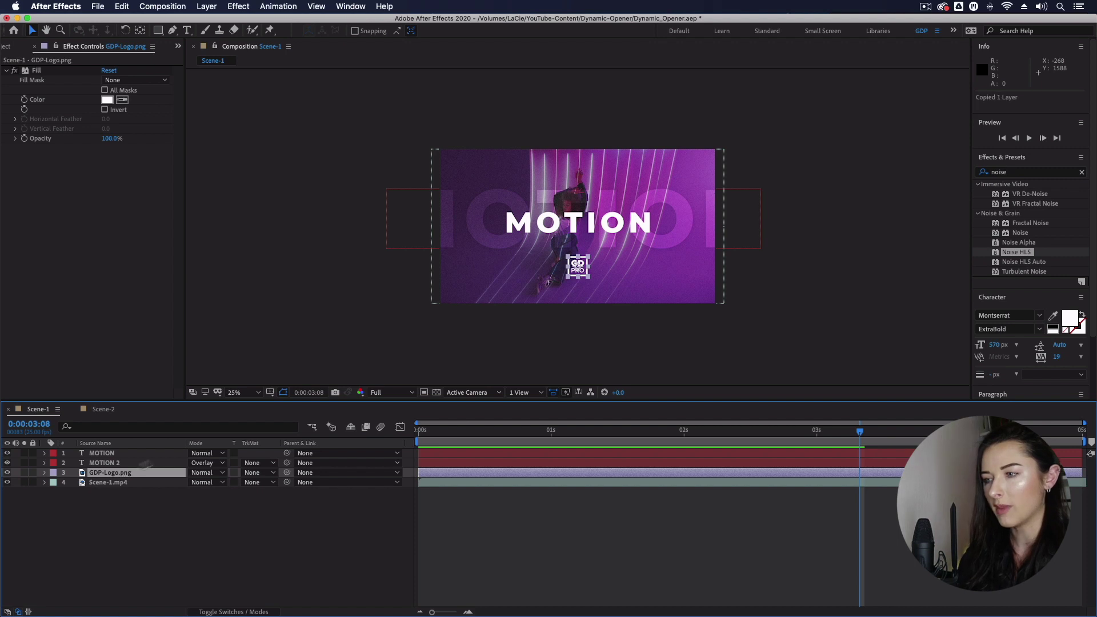
click(104, 409)
click(147, 519)
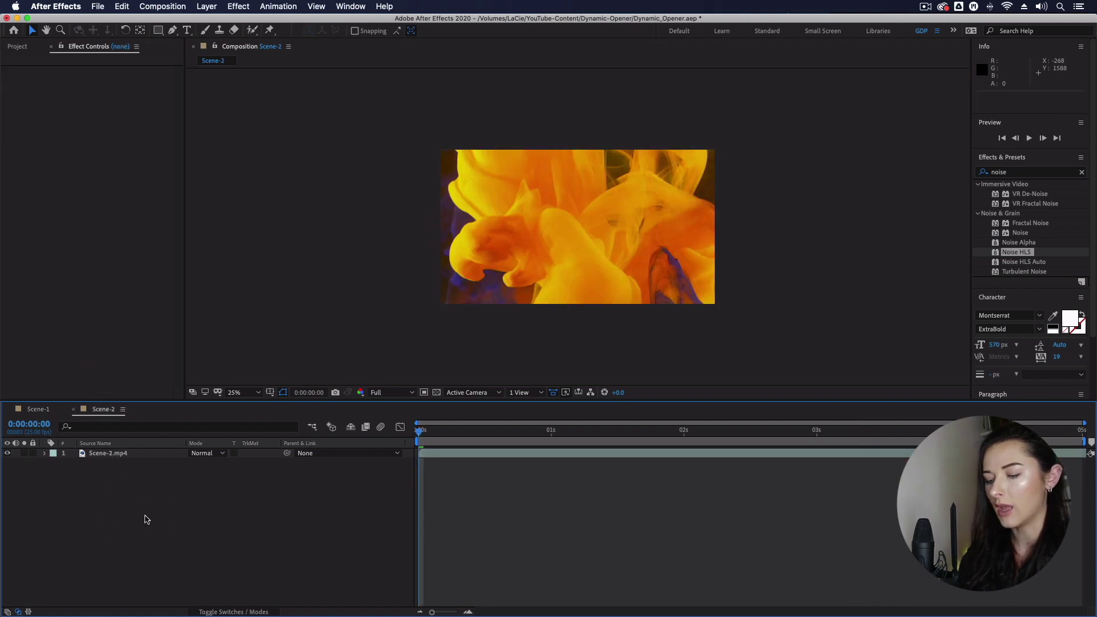
key(super+v)
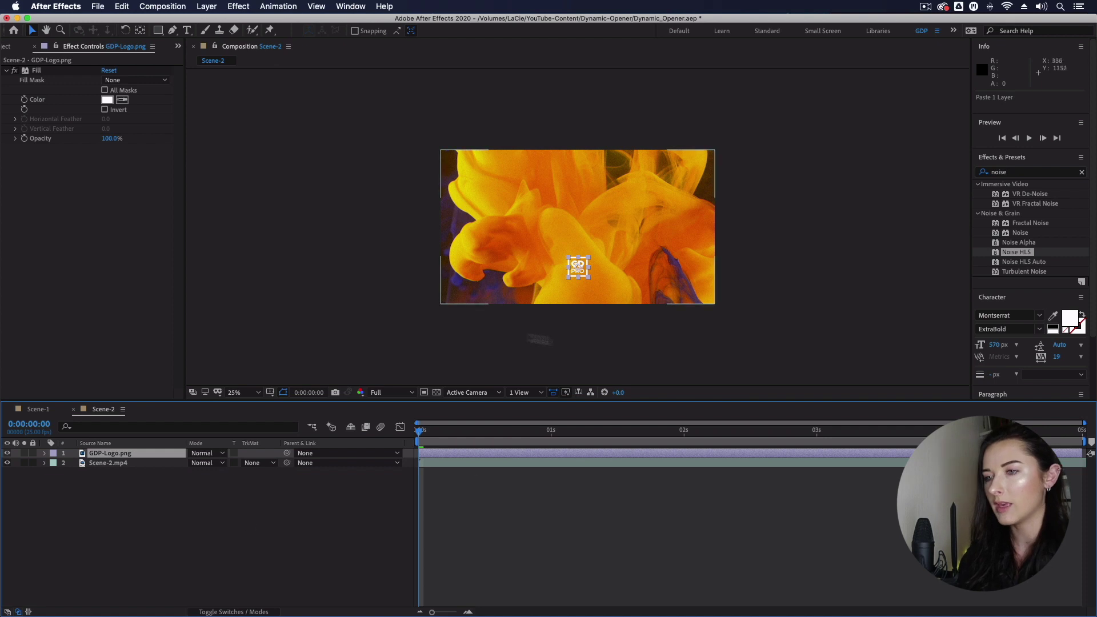
click(535, 531)
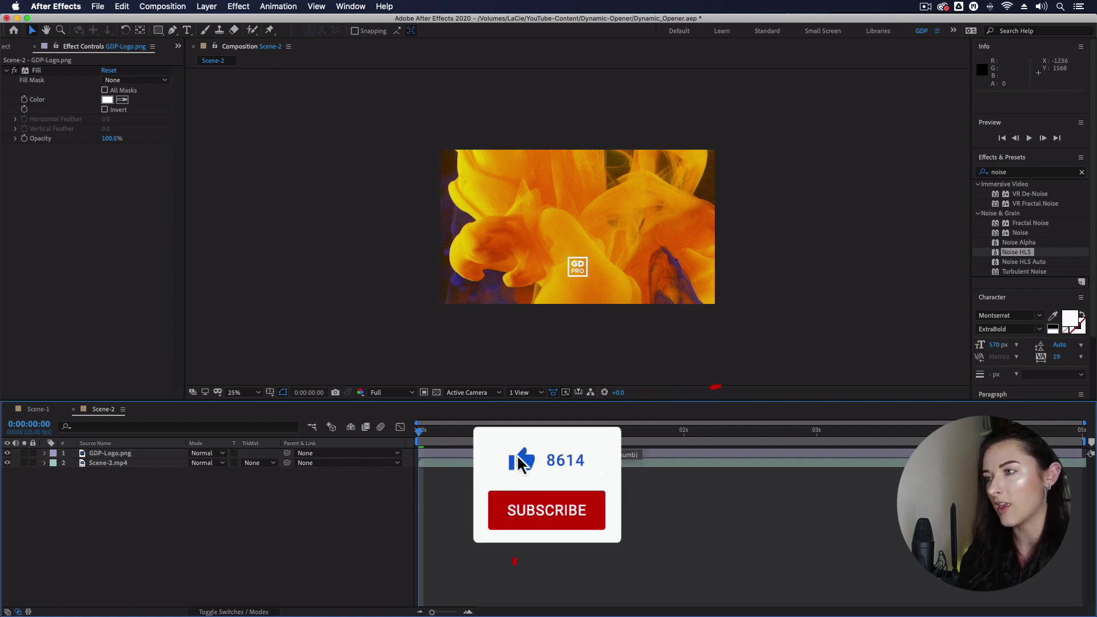
Step: Collapse the logo's Fill effect and add a text layer reading GRAPHICS to the Scene-2 composition
click(7, 76)
click(6, 71)
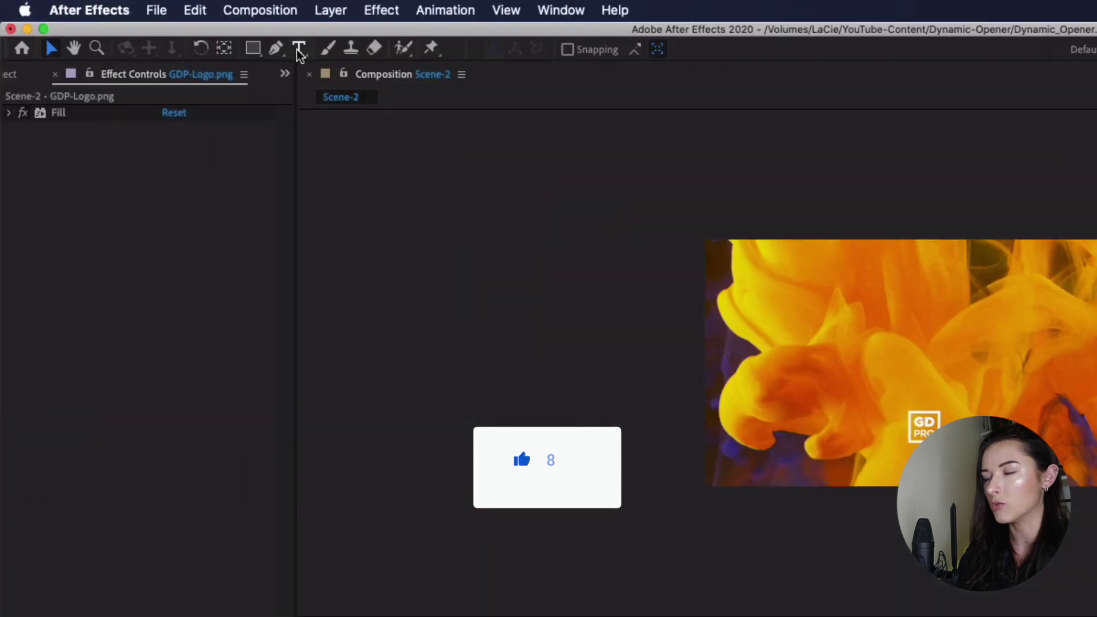
click(187, 29)
click(797, 346)
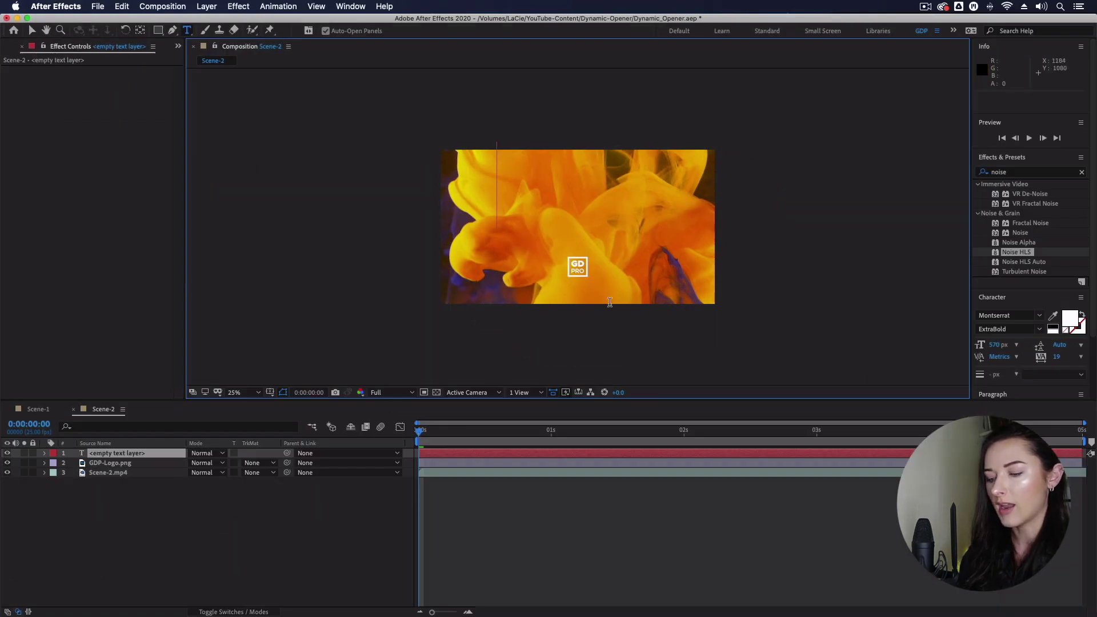
text(GRAPHICS)
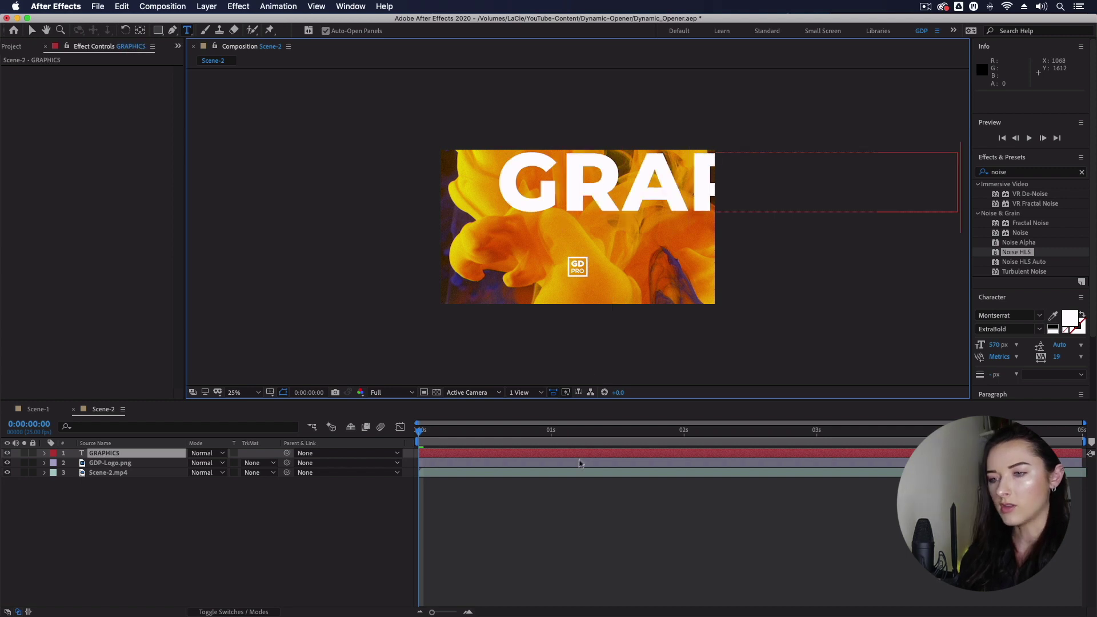
Step: Set the font size of the whole GRAPHICS text to 100 px
key(super+a)
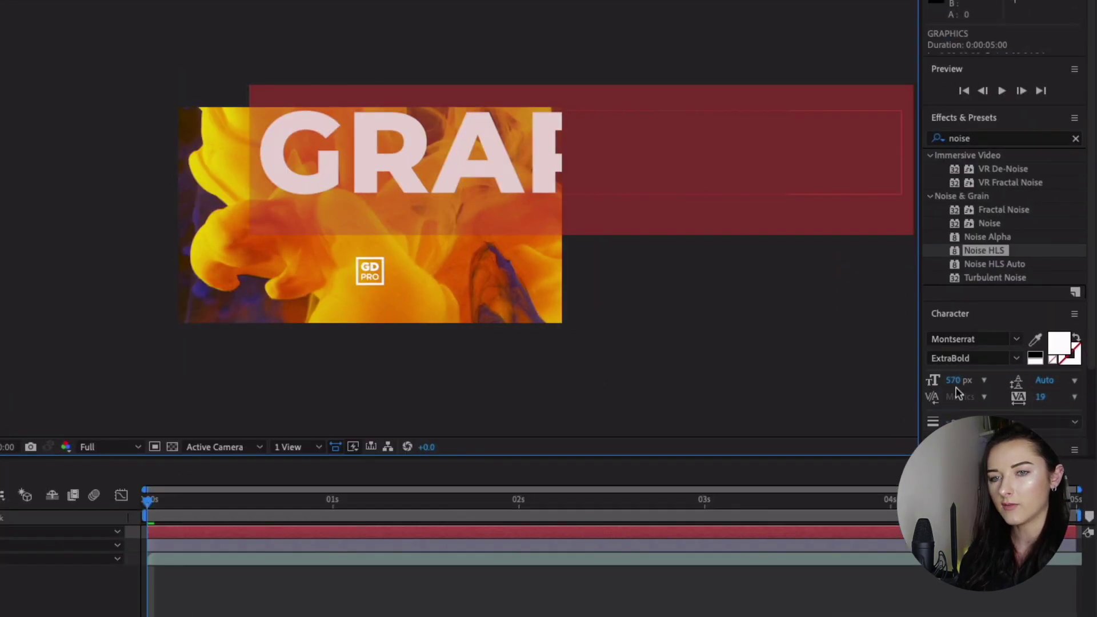
click(994, 345)
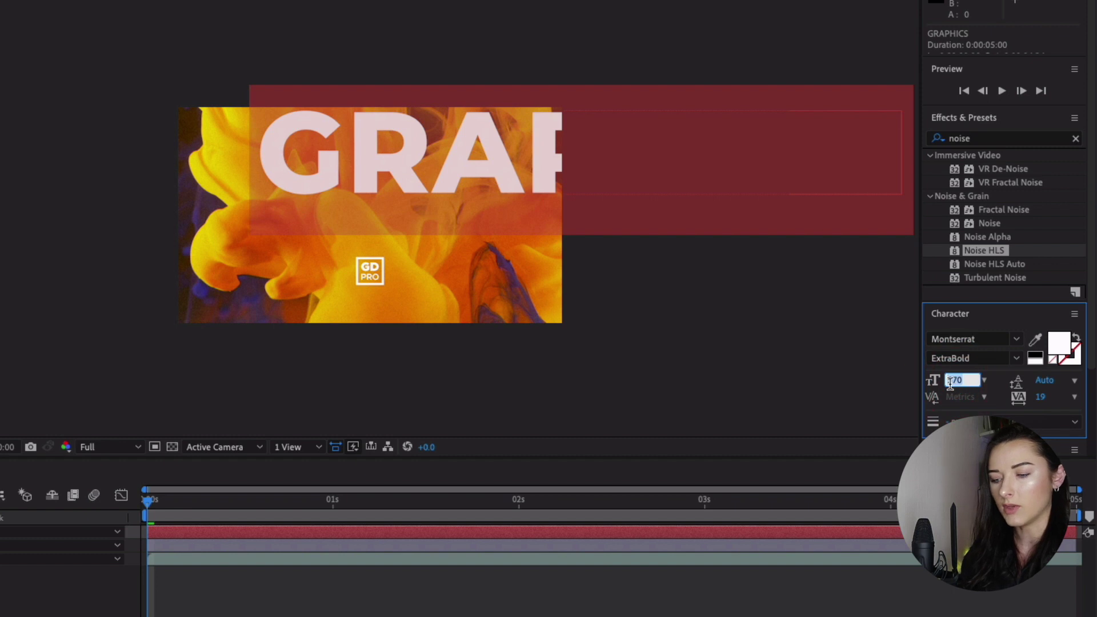
text(100)
key(Return)
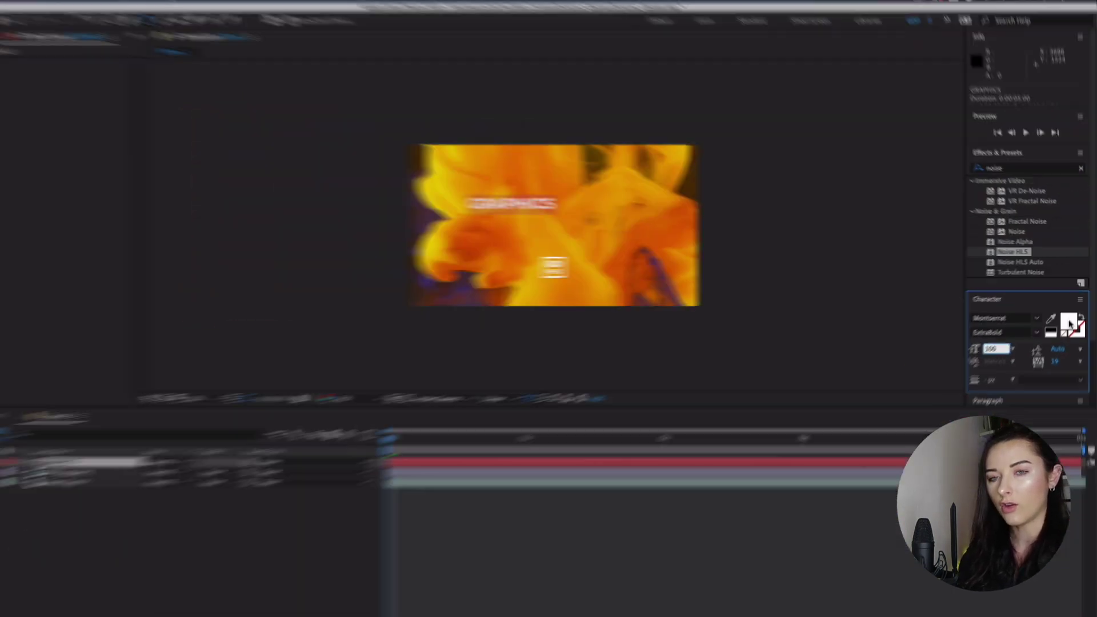
Step: Sample a dark orange-red (A53600) from the footage as the GRAPHICS text colour
click(1070, 323)
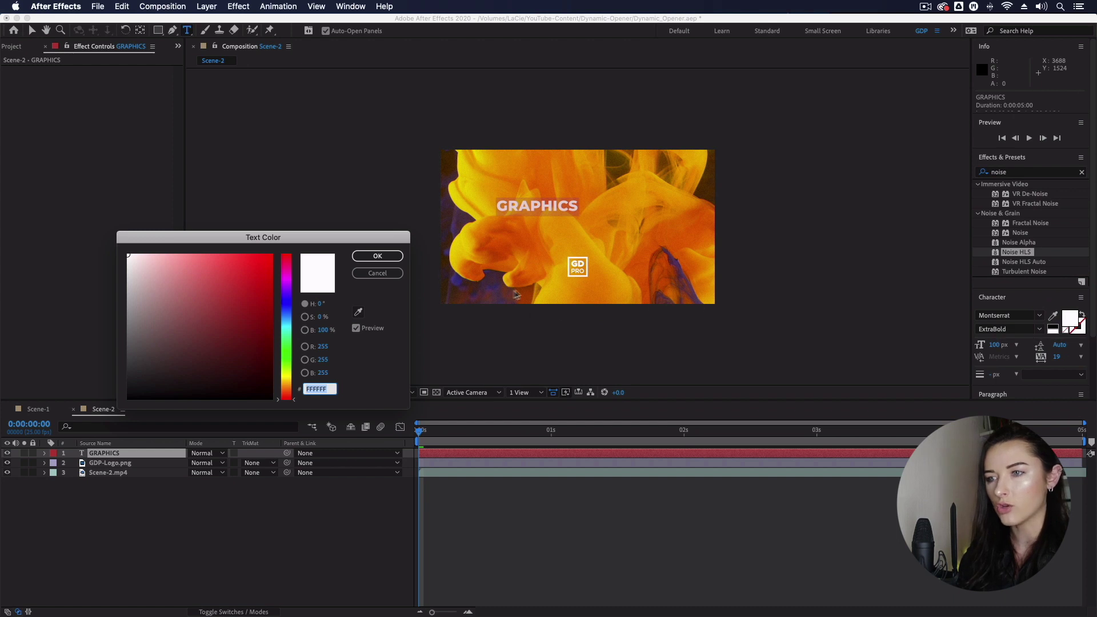
click(358, 312)
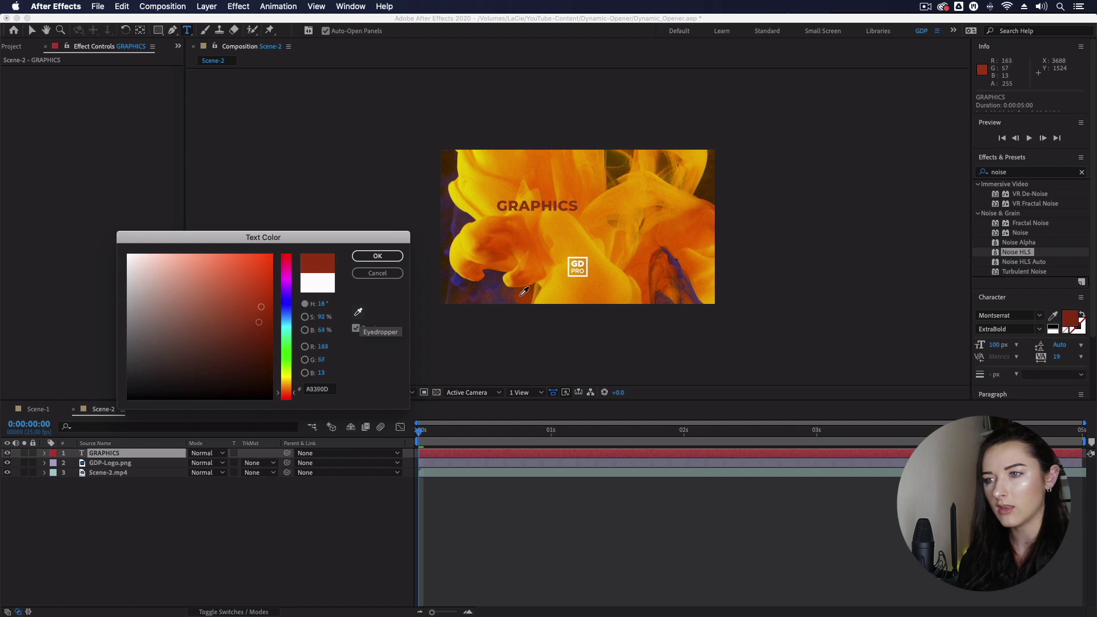
click(510, 284)
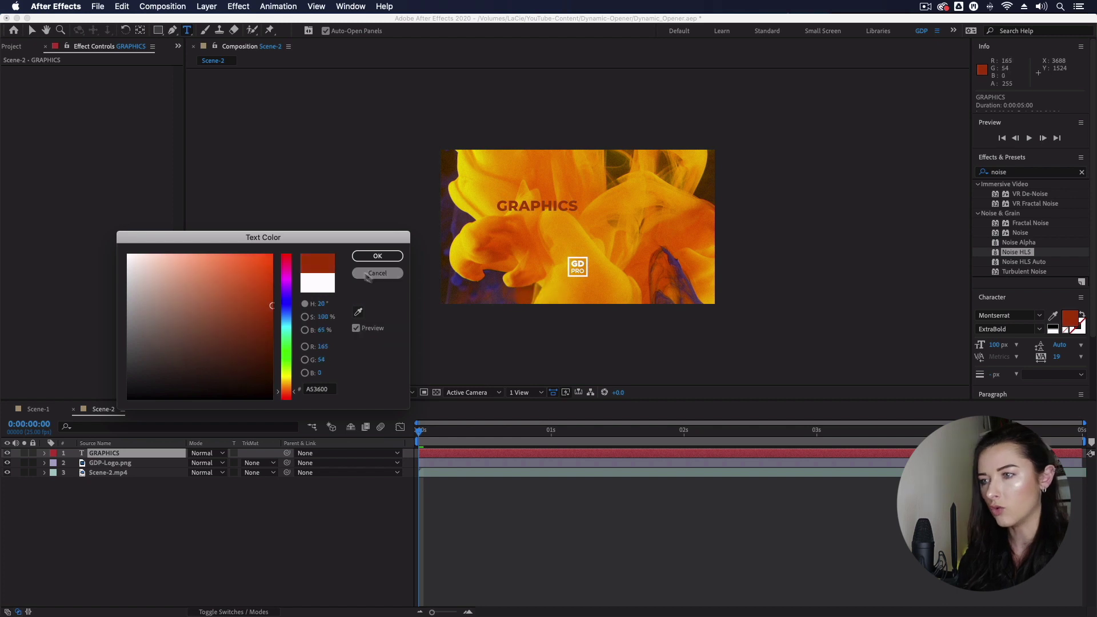
click(363, 257)
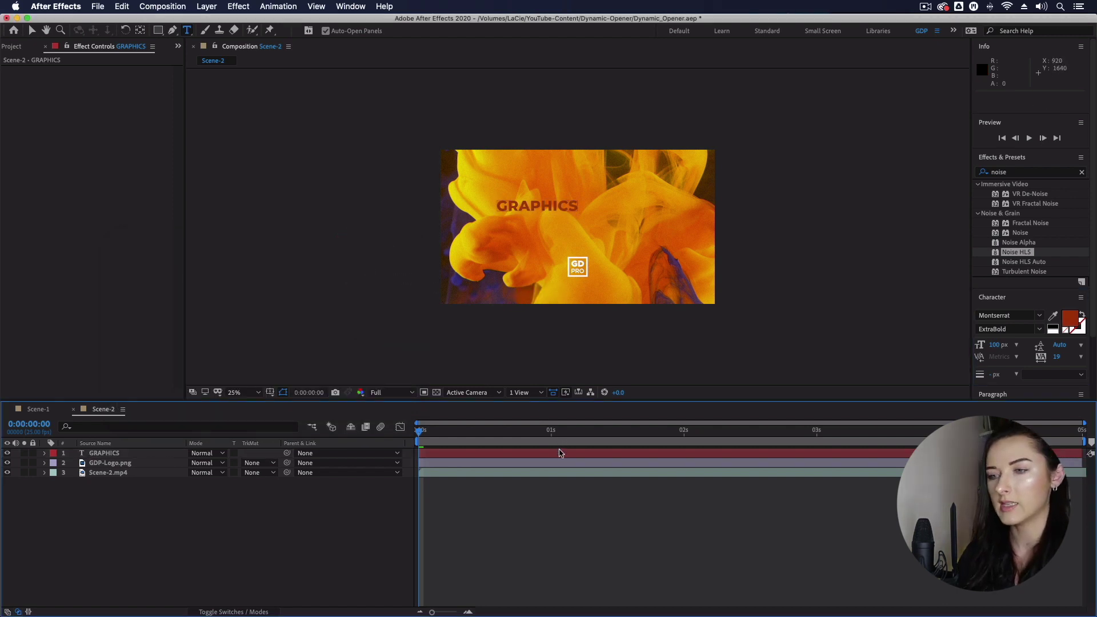
Step: Move the GRAPHICS text layer so it sits centred just above the GDP logo
click(560, 455)
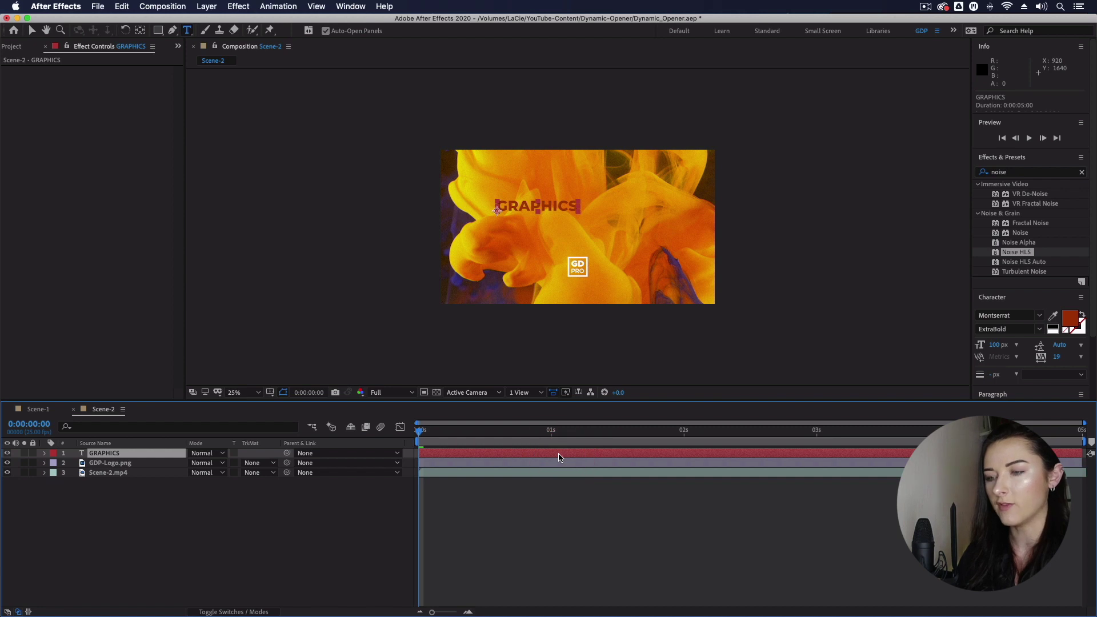
key(v)
drag(523, 215, 561, 250)
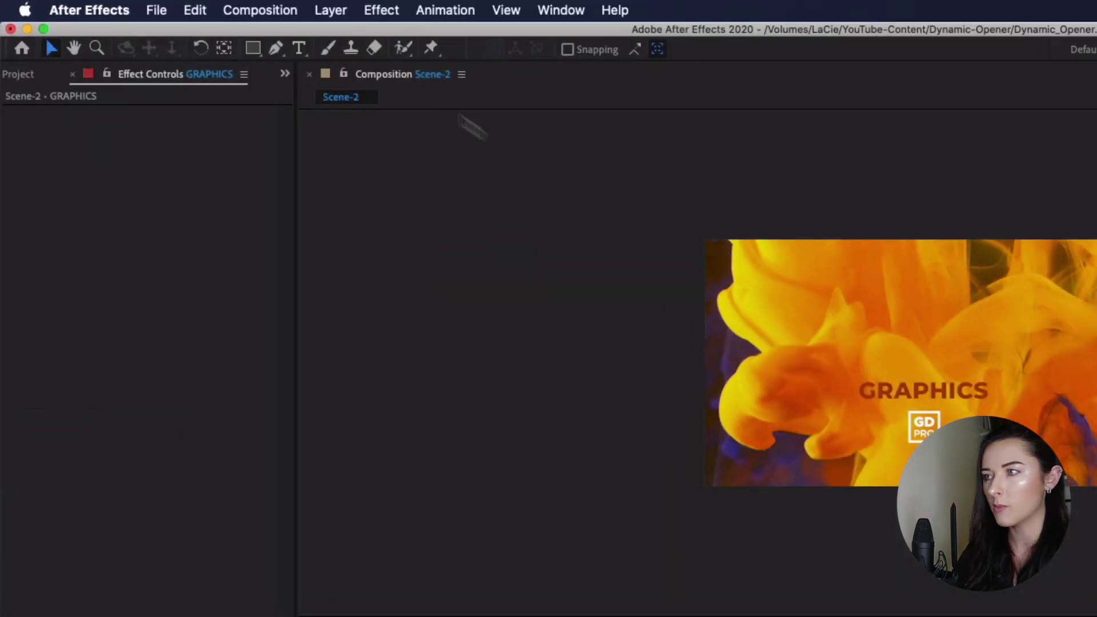
Step: Choose the Pen tool and set its shape fill to None
click(276, 49)
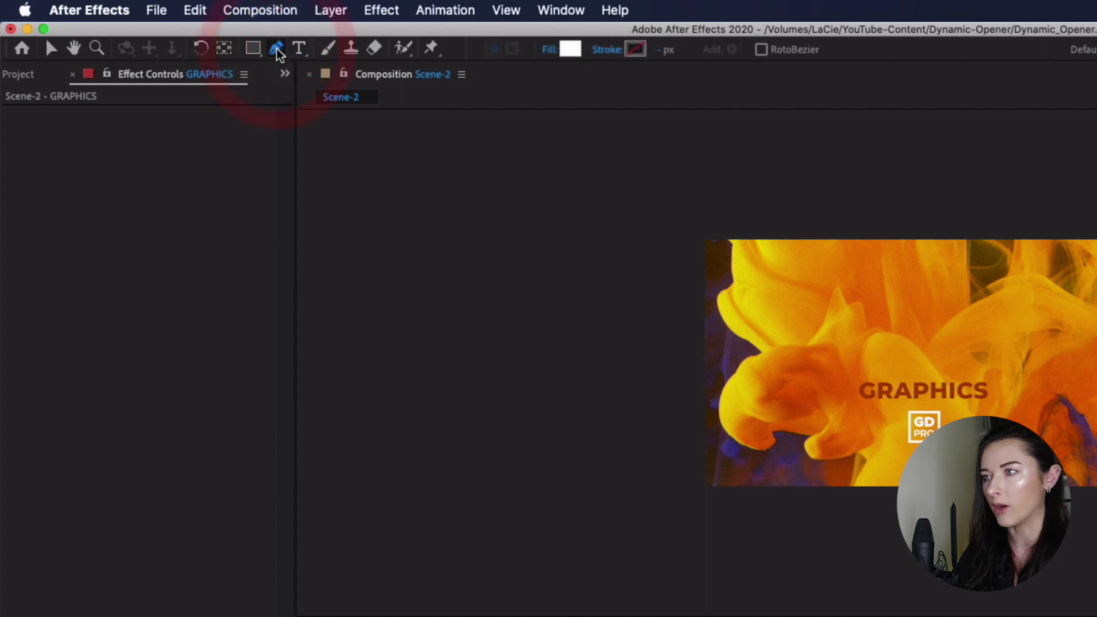
click(549, 57)
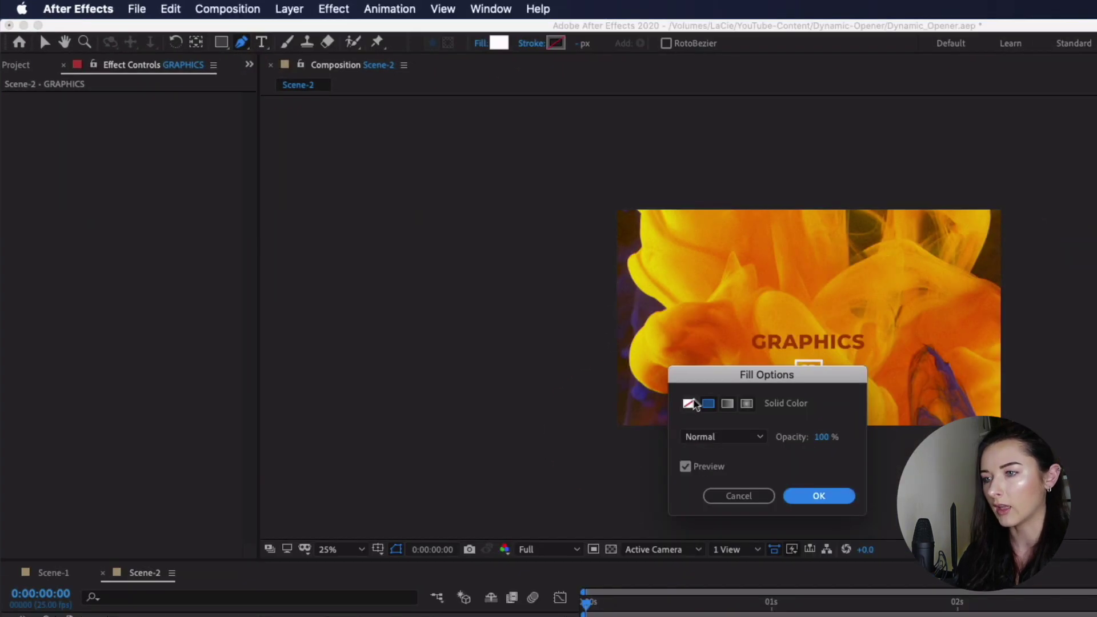
click(690, 404)
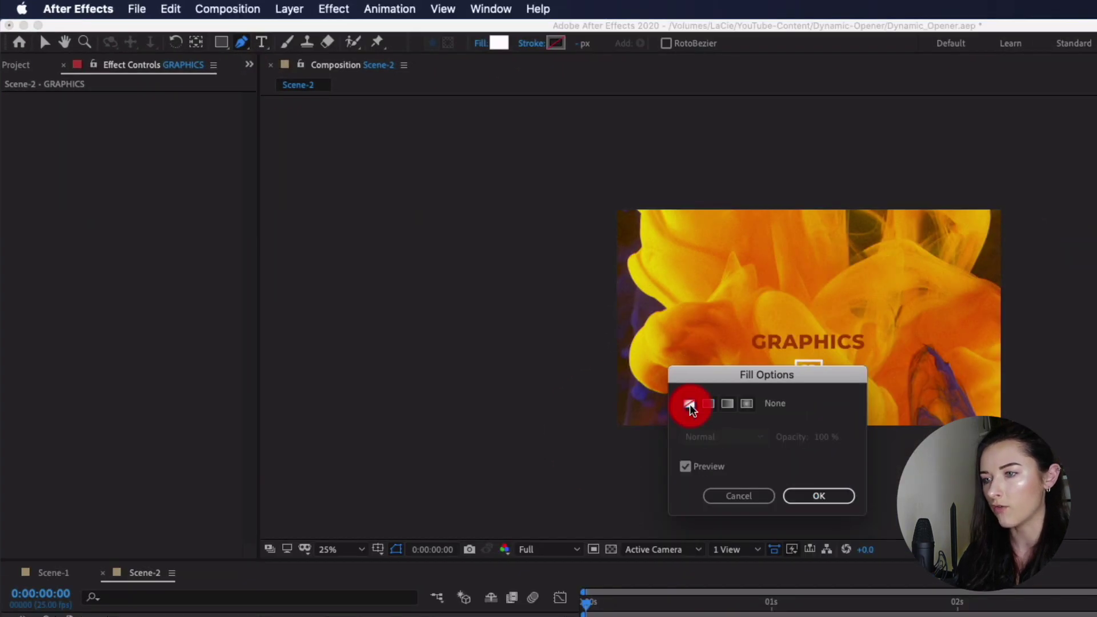
click(820, 497)
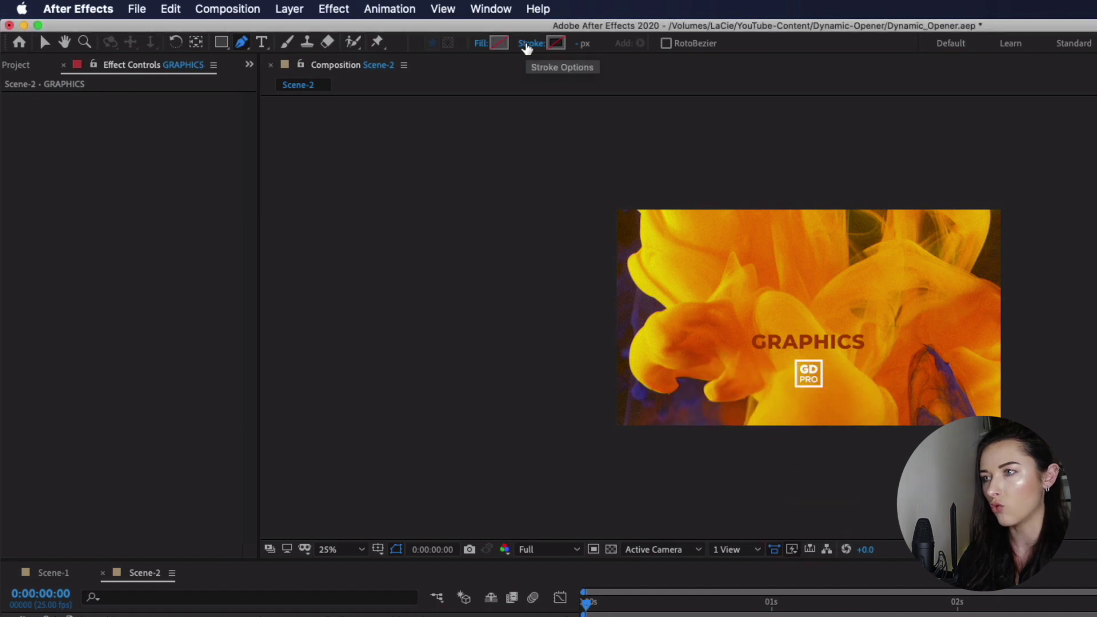
Step: Give the Pen tool a solid white (FFFFFF) stroke
click(527, 46)
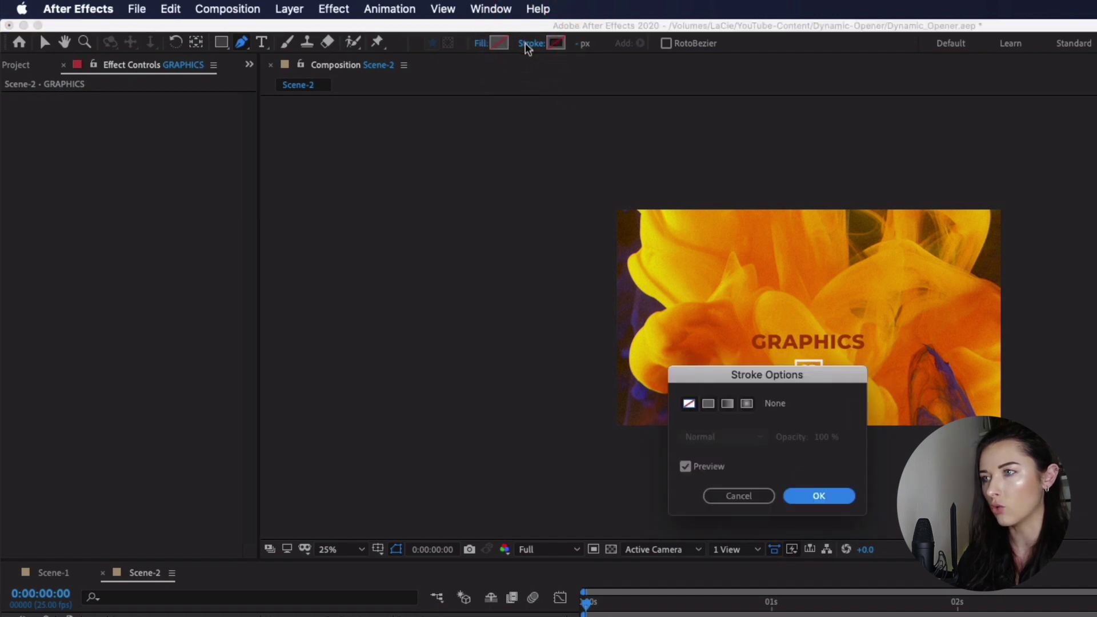
click(709, 403)
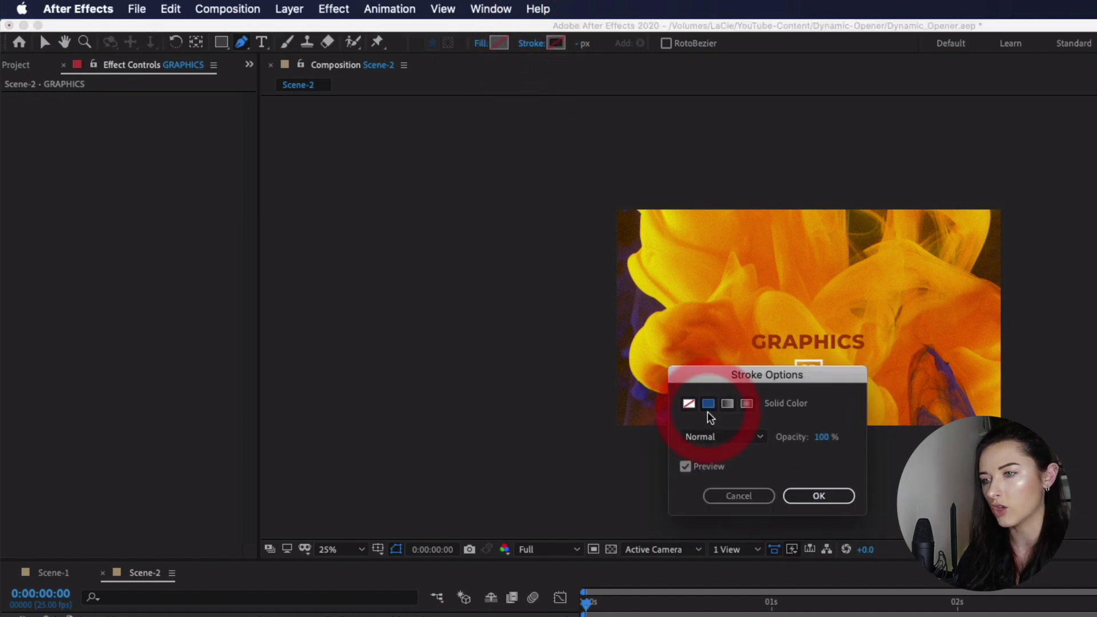
click(804, 496)
click(550, 45)
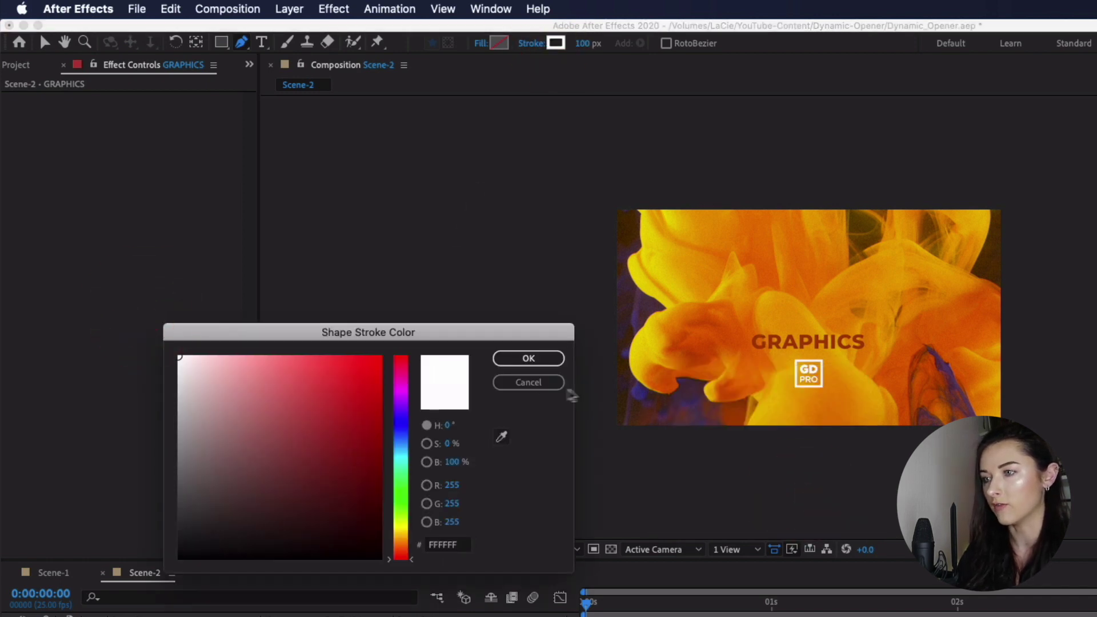
click(528, 358)
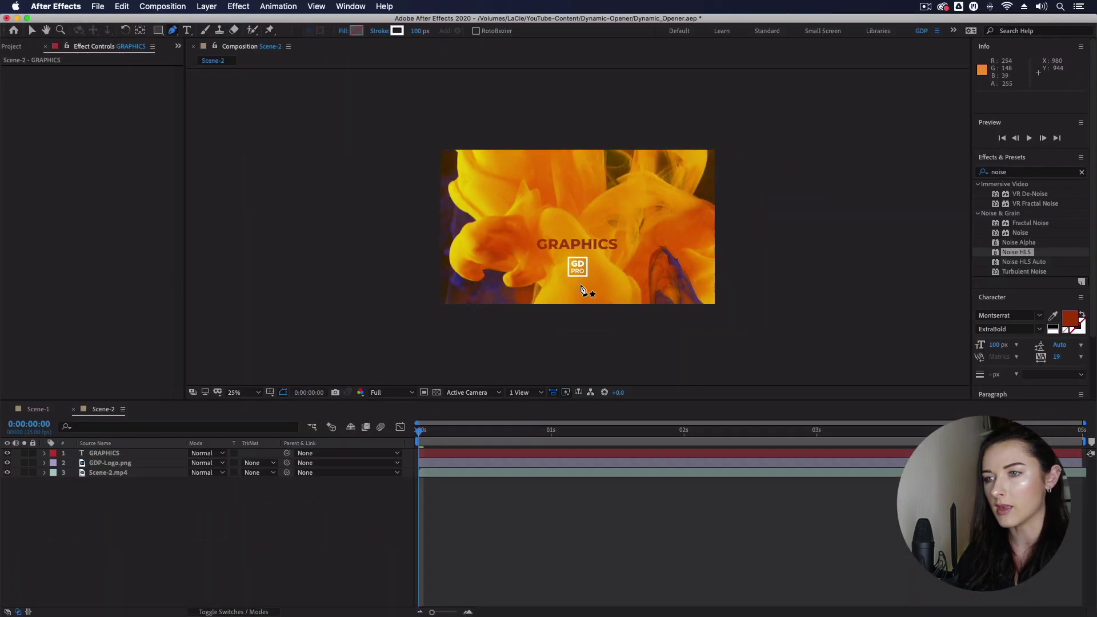
Step: Draw a straight horizontal line with the 100 px stroke across the GRAPHICS title, extending slightly past both ends of the word
scroll(582, 288, up, 2)
drag(619, 335, 611, 239)
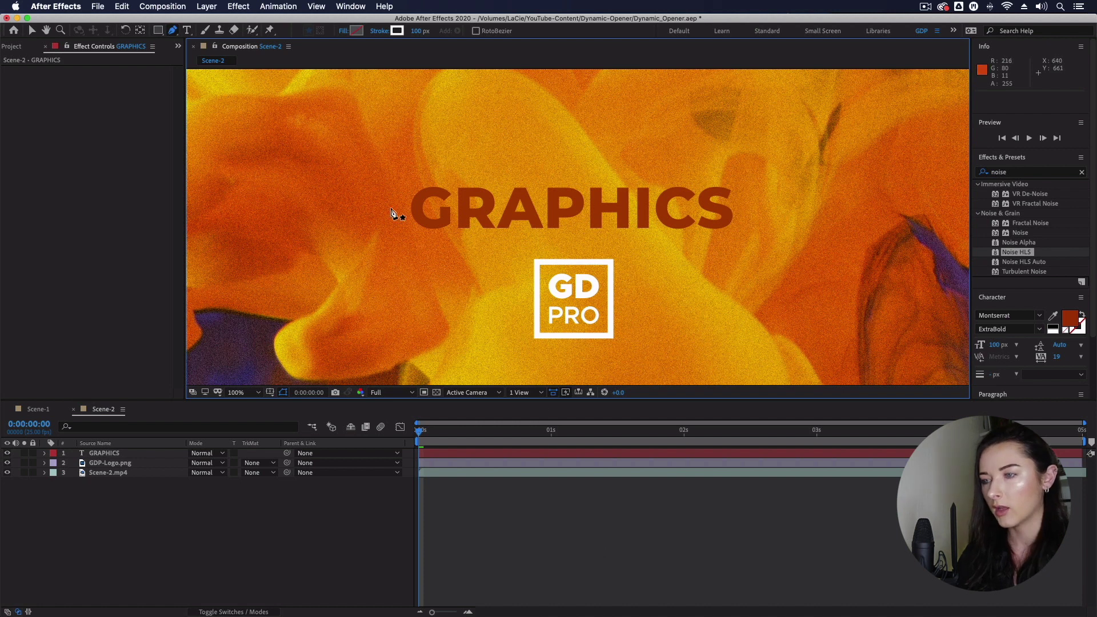
click(392, 209)
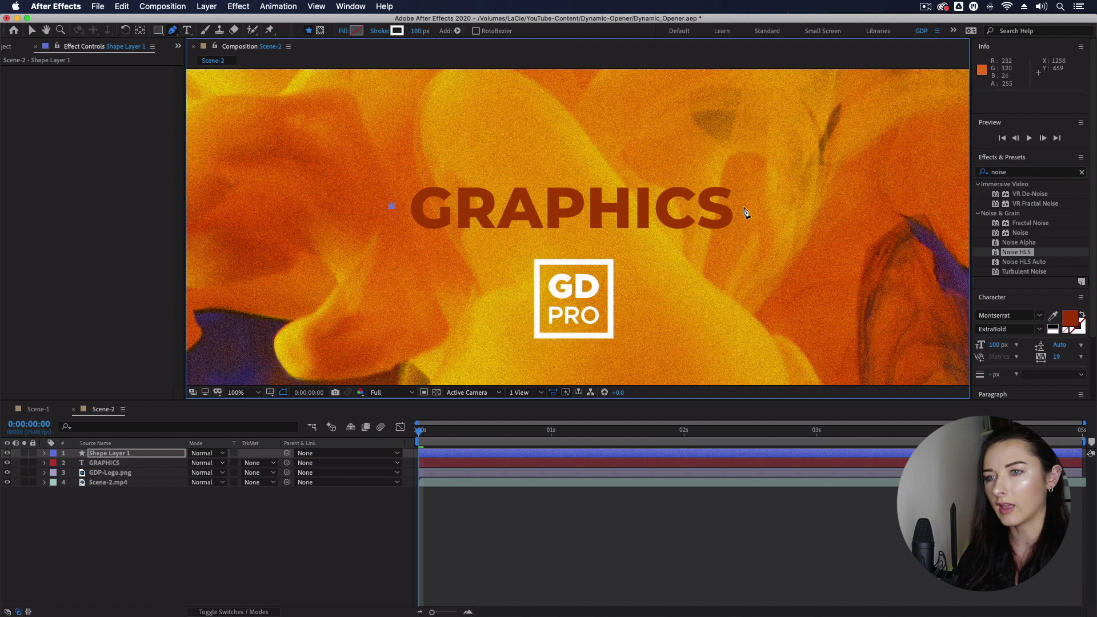
click(756, 207)
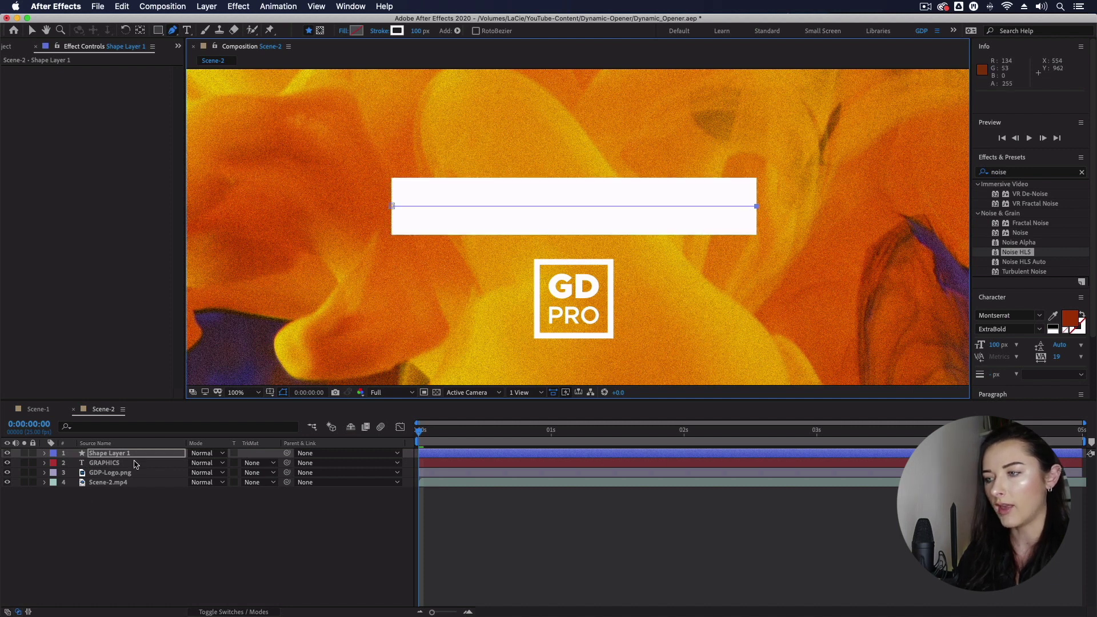
Step: Place the new shape layer beneath the GRAPHICS text and nudge it down to position 960, 542, centring the bar behind the word
drag(137, 456, 137, 466)
click(644, 544)
click(548, 468)
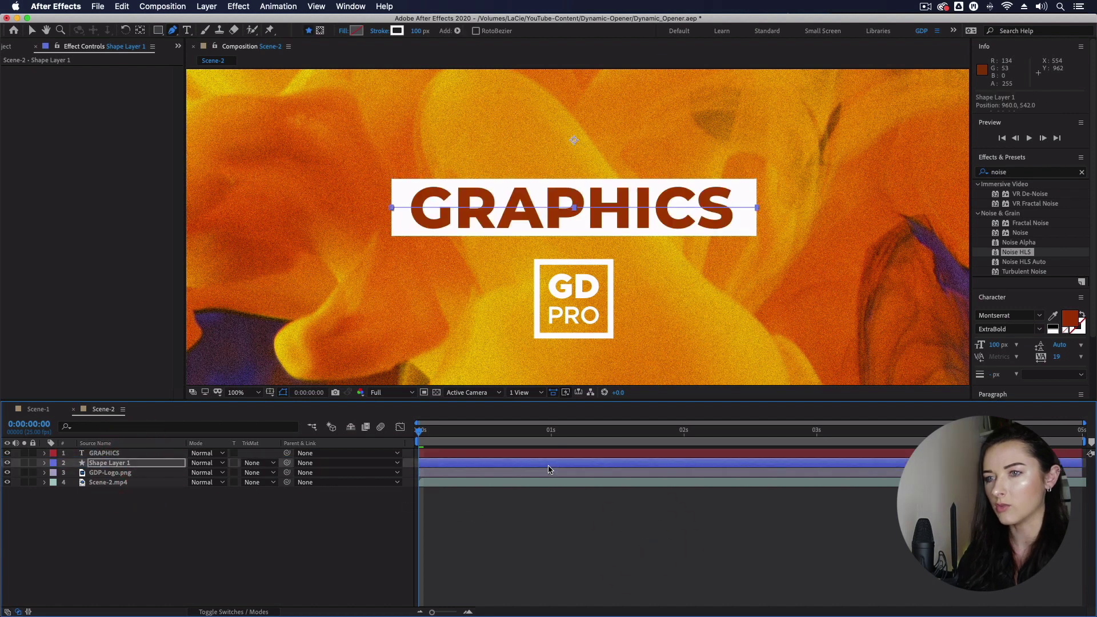
key(F2)
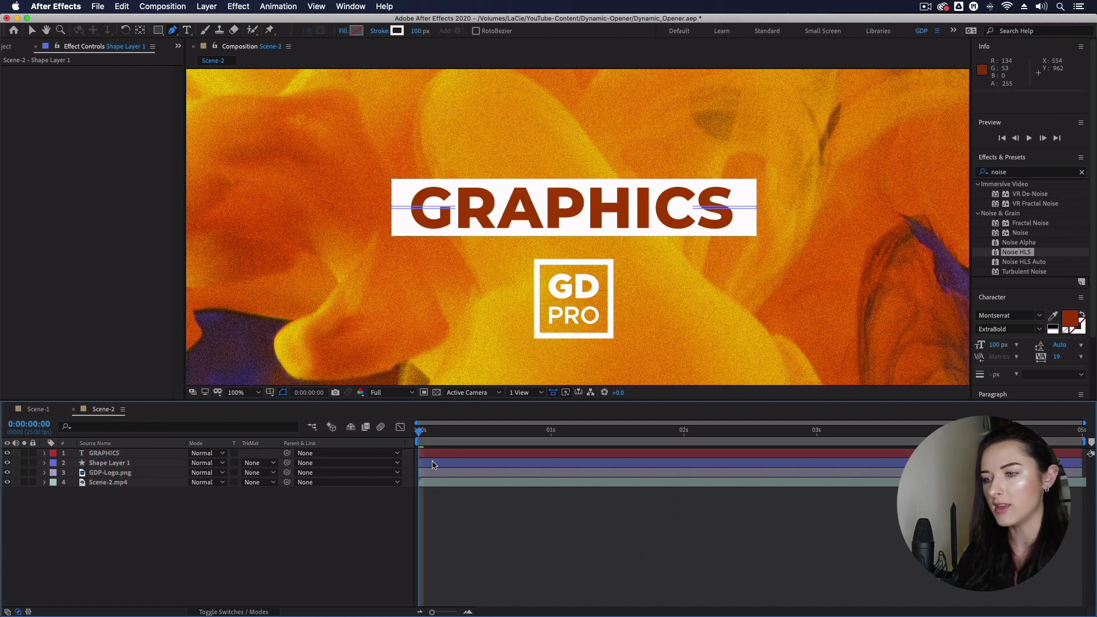
Step: Rename the shape layer as White-Box
click(432, 464)
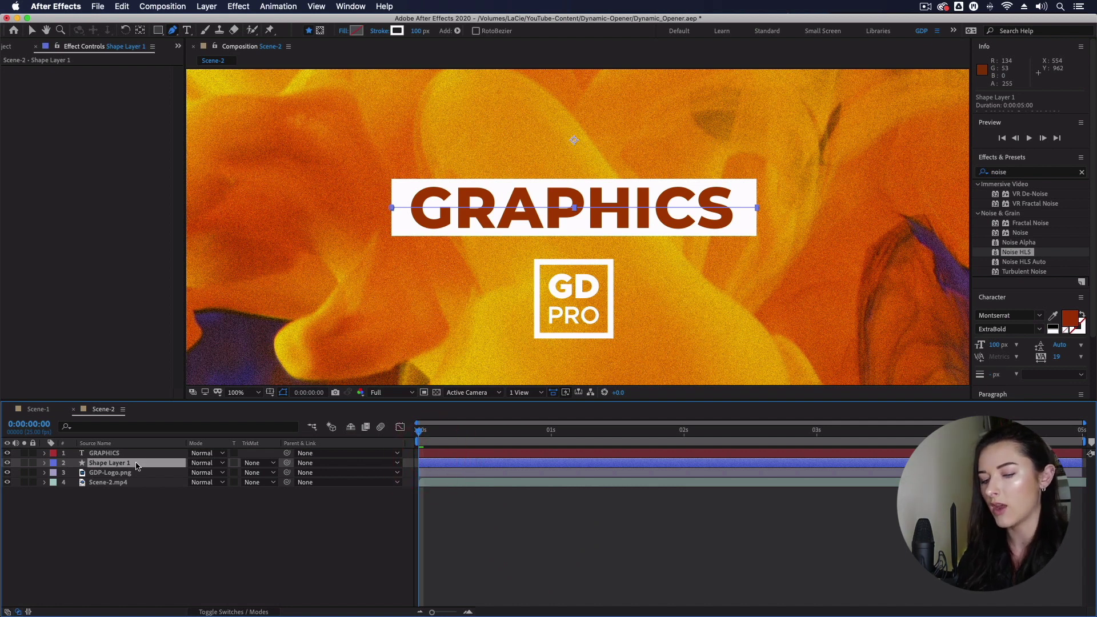
key(Return)
text(White-Box)
click(579, 548)
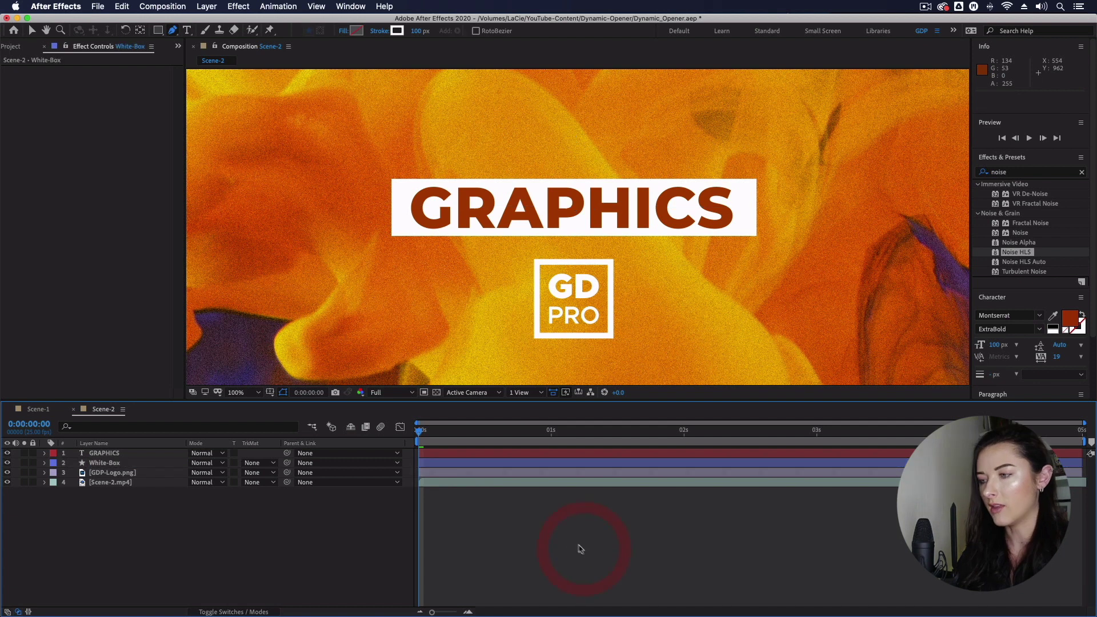
Step: Move the White-Box layer above the GRAPHICS text and add Trim Paths to its contents
click(109, 464)
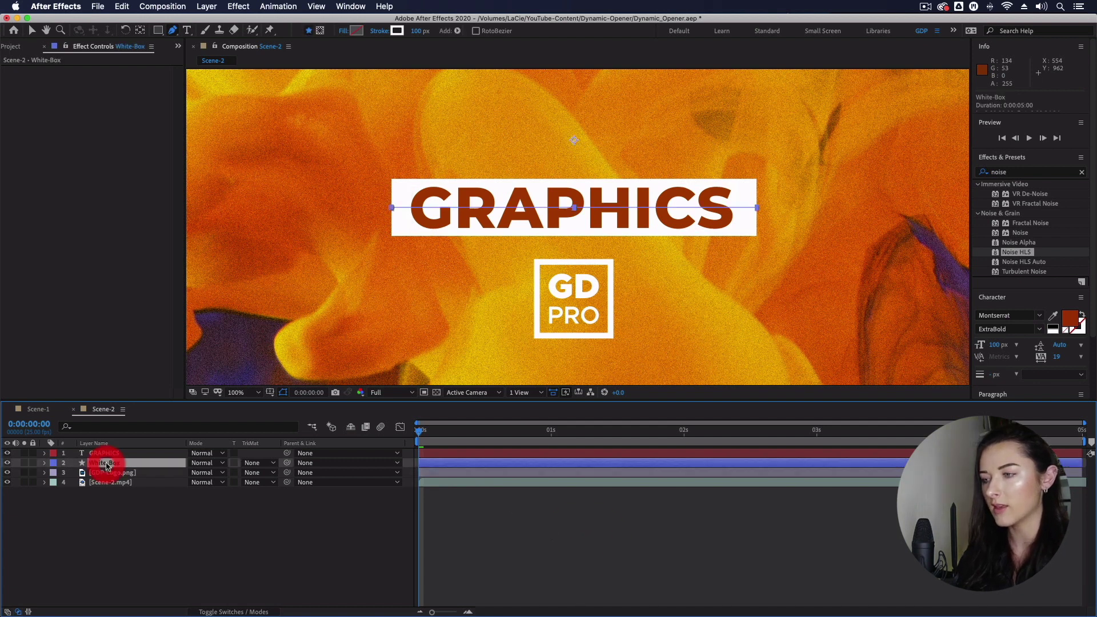
drag(110, 468, 114, 455)
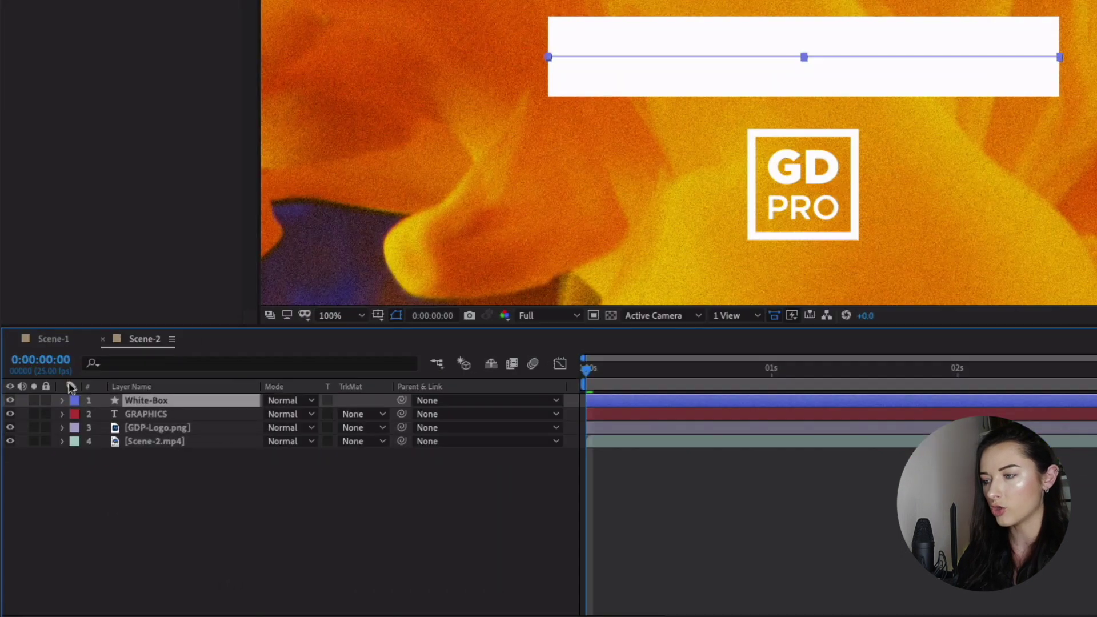
click(62, 401)
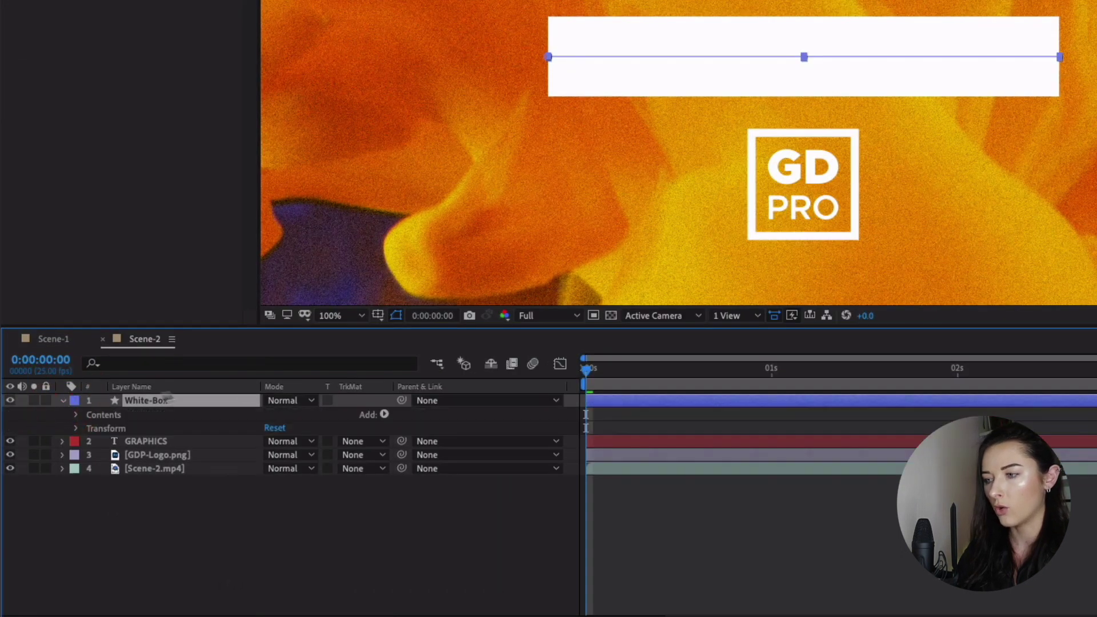
click(385, 415)
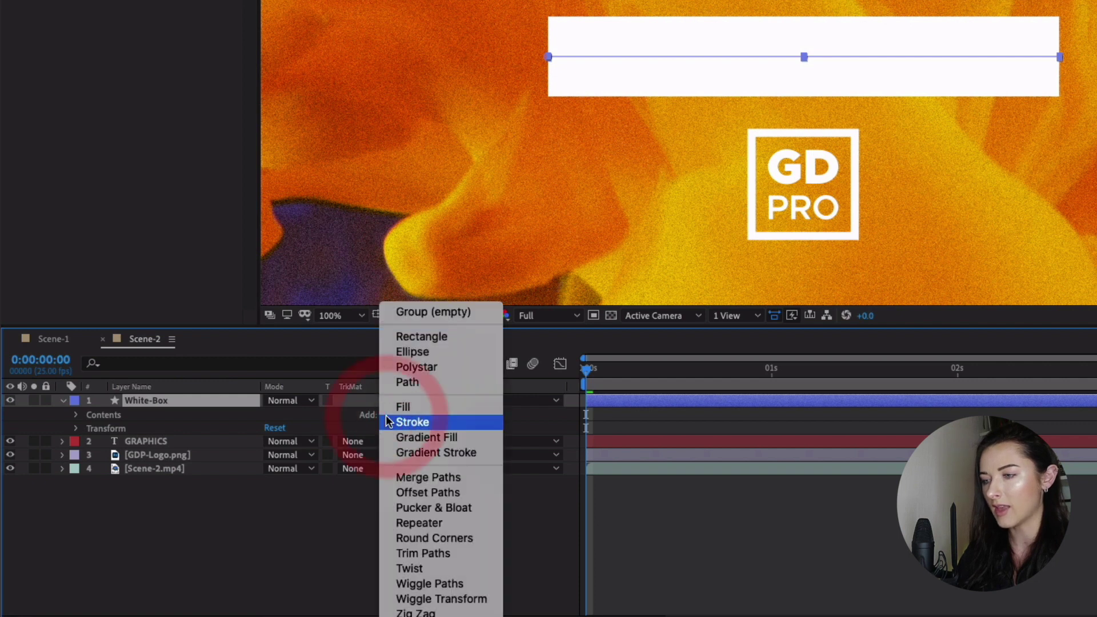
click(443, 553)
Step: Keyframe the Trim Paths End of White-Box at 0% at 0:00:00:13
drag(588, 374, 677, 385)
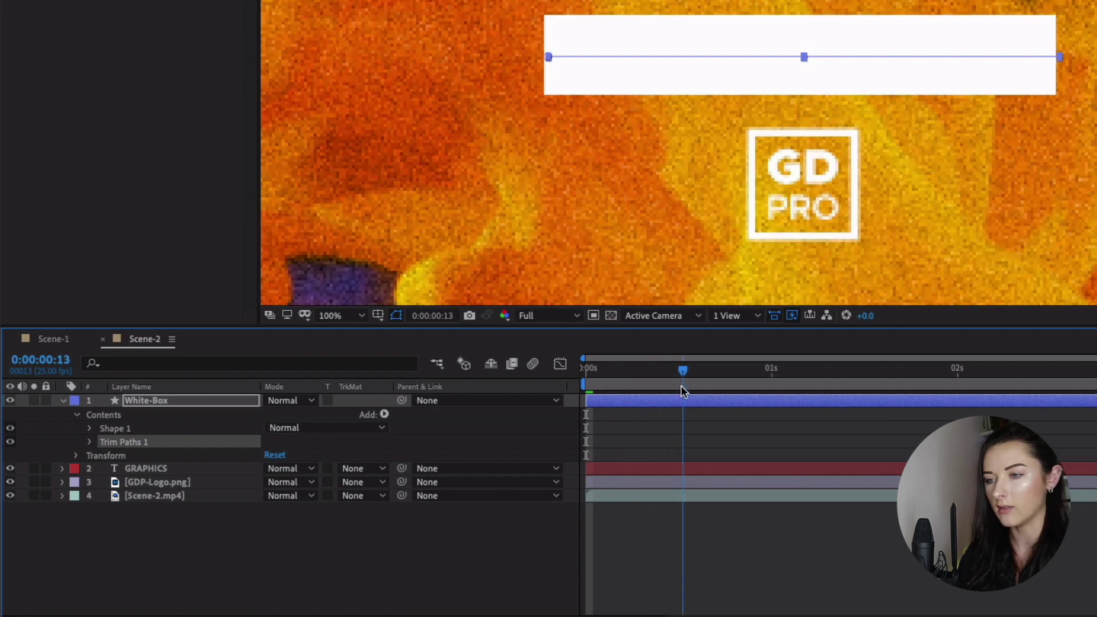
click(91, 443)
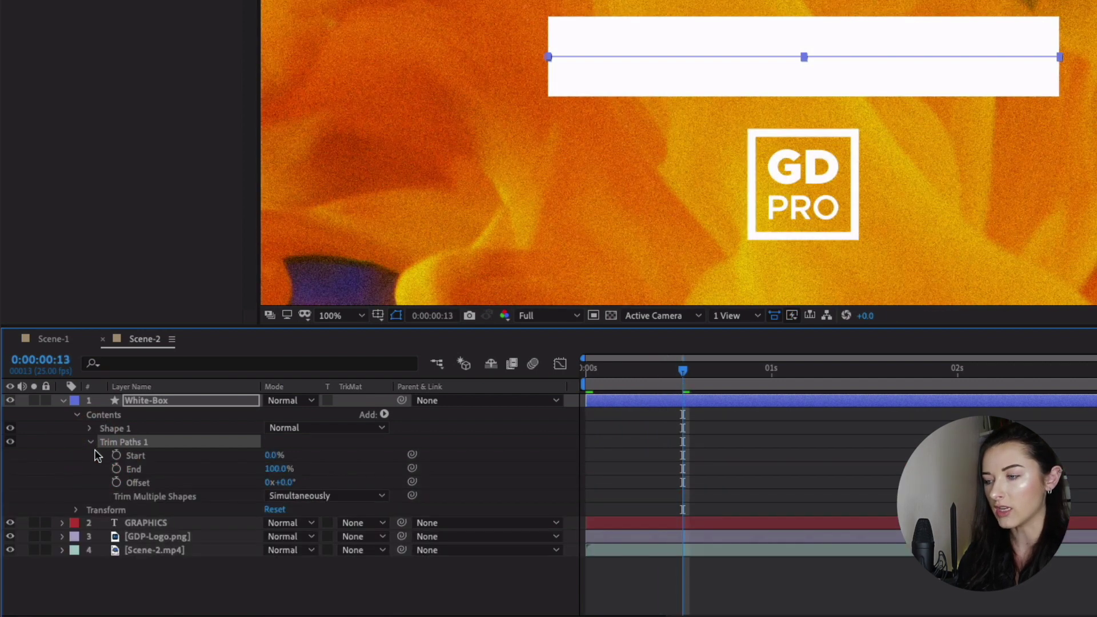
click(116, 469)
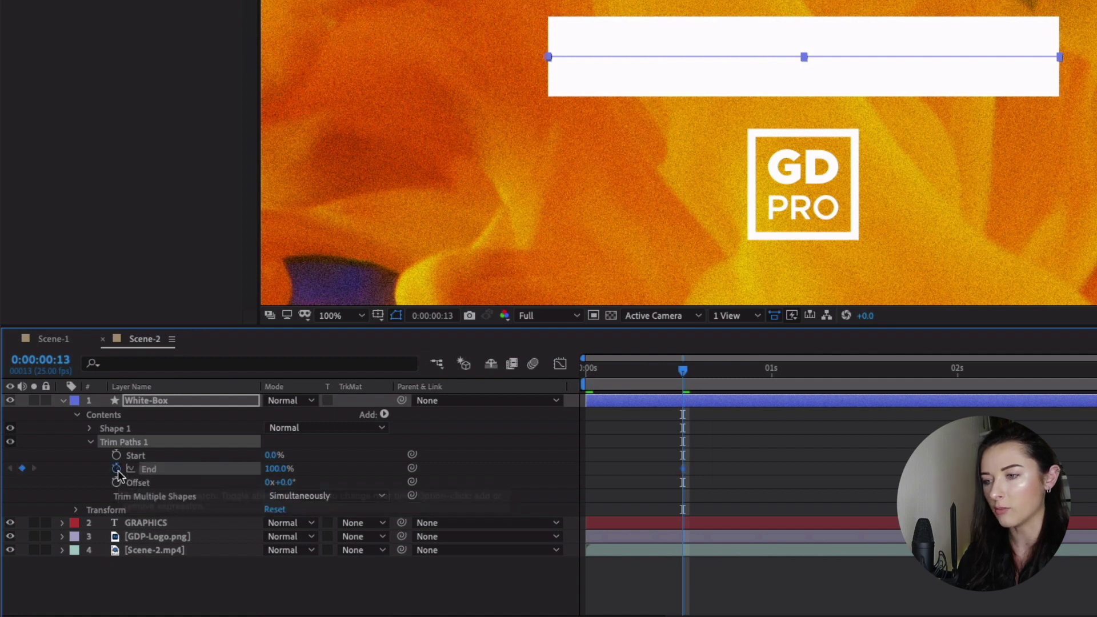
click(275, 469)
text(0)
key(Return)
Step: Add a second Trim Paths End keyframe of 100% at 0:00:01:11
drag(683, 374, 853, 393)
click(274, 469)
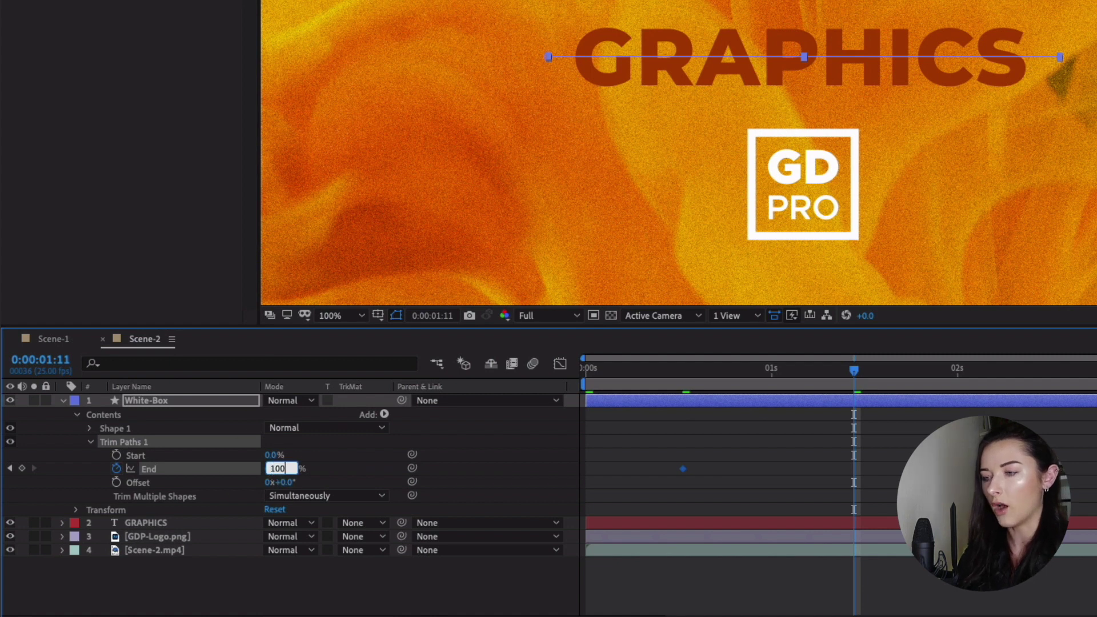
key(Return)
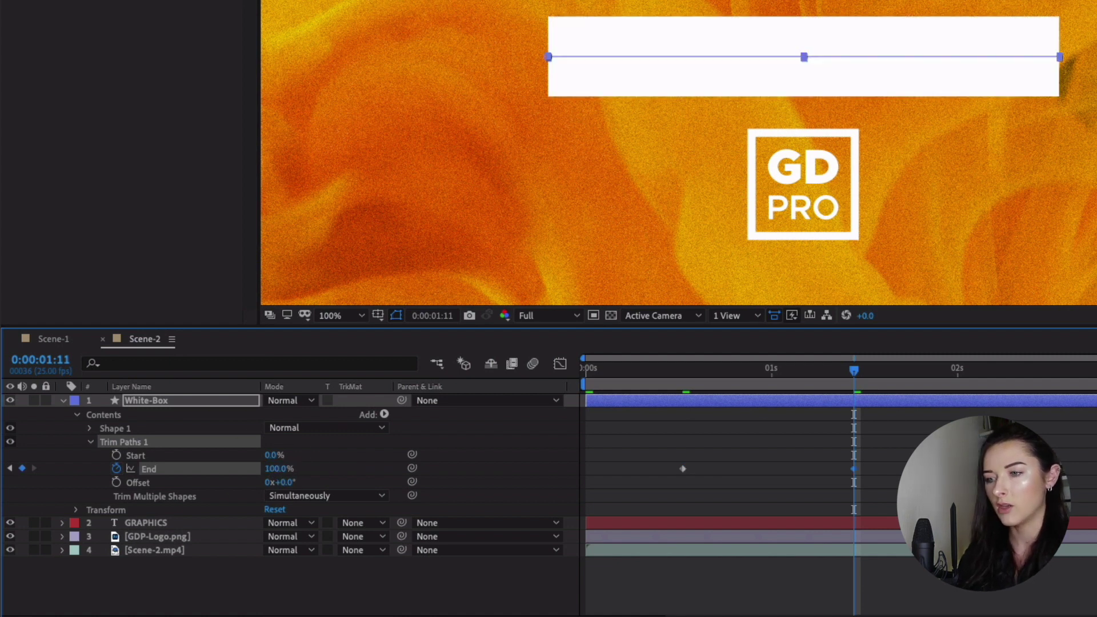
Step: Scrub through the White-Box reveal and apply Easy Ease to both End keyframes
click(689, 370)
drag(689, 370, 877, 382)
drag(903, 489, 679, 456)
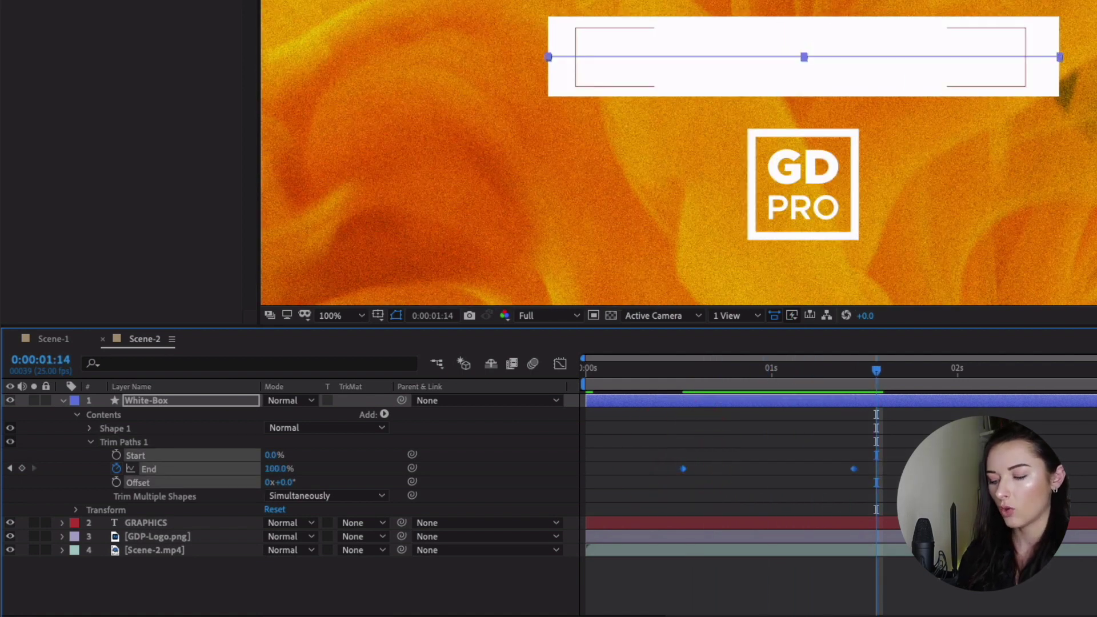
key(F9)
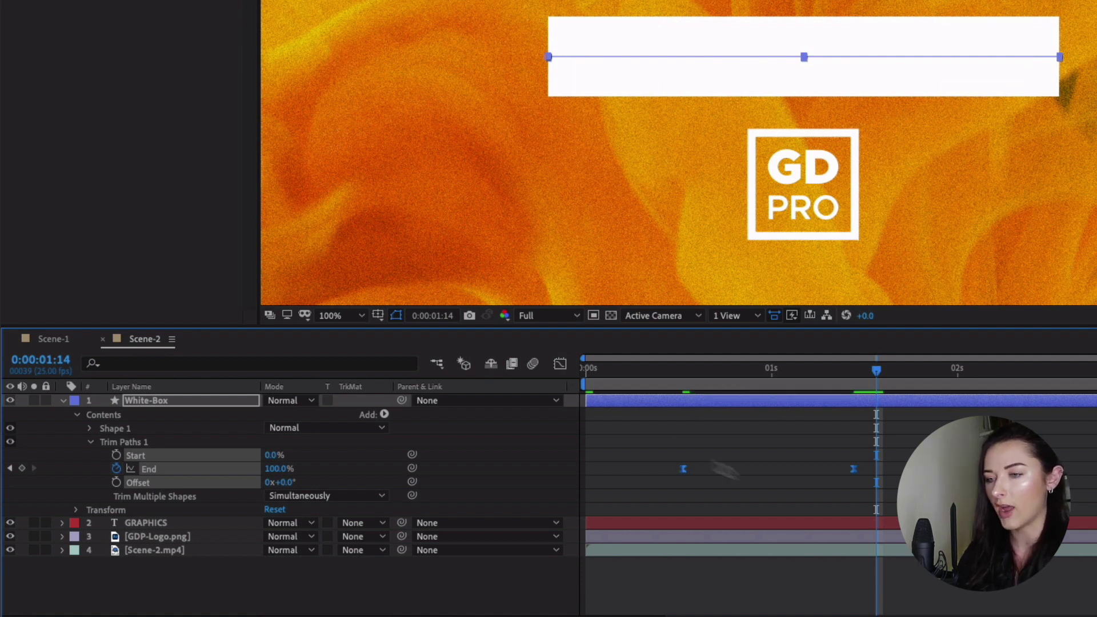
Step: Reshape the End speed graph into a sharp central peak by extending the keyframes' influence to about 99%
click(559, 367)
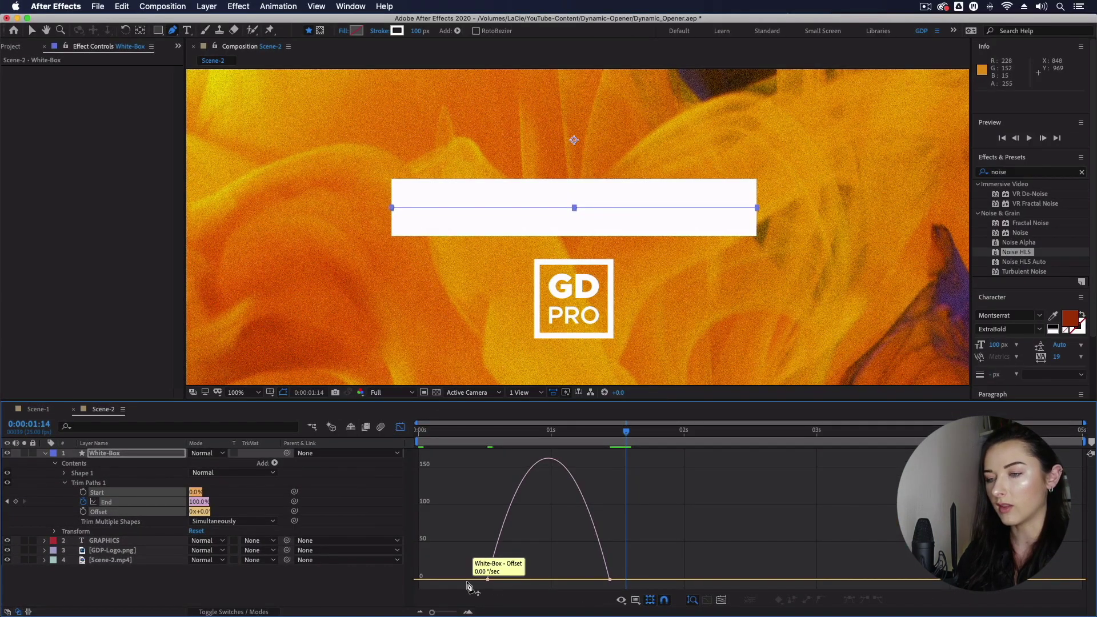
key(v)
click(489, 580)
drag(508, 581, 549, 581)
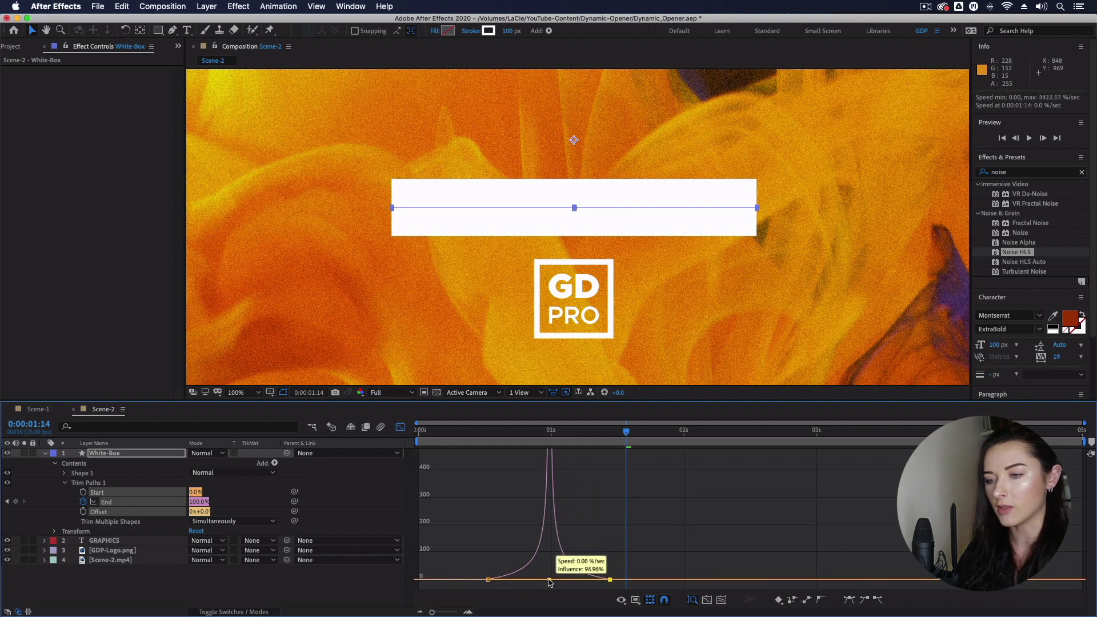
Step: Close the graph view, preview the White-Box reveal from 0:00:00:13 and collapse the layer's properties
click(399, 426)
click(486, 436)
key(space)
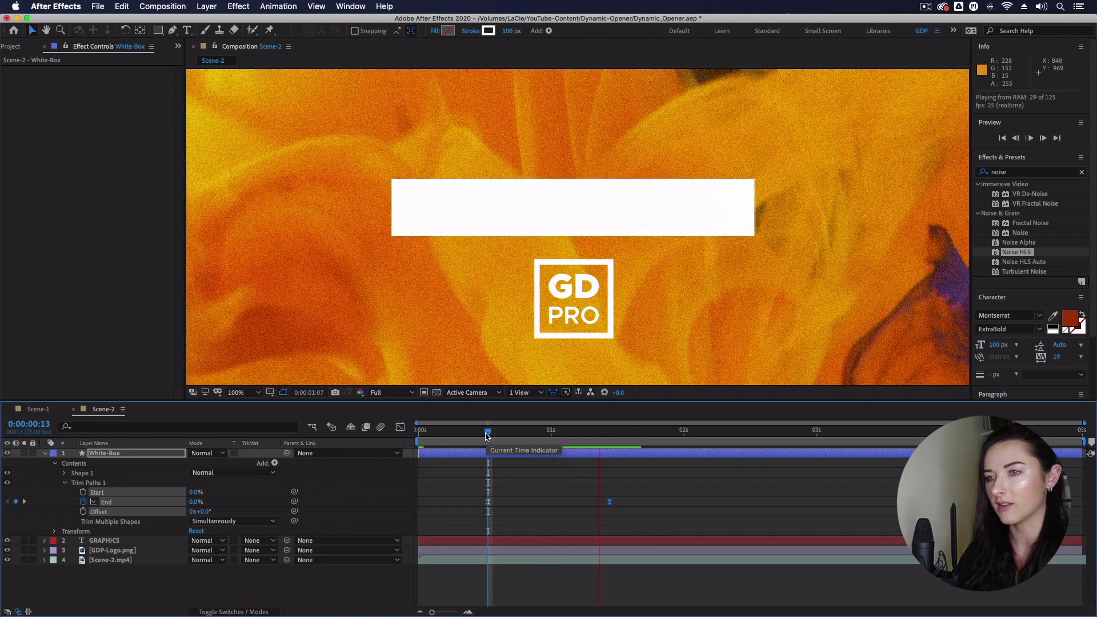
click(45, 454)
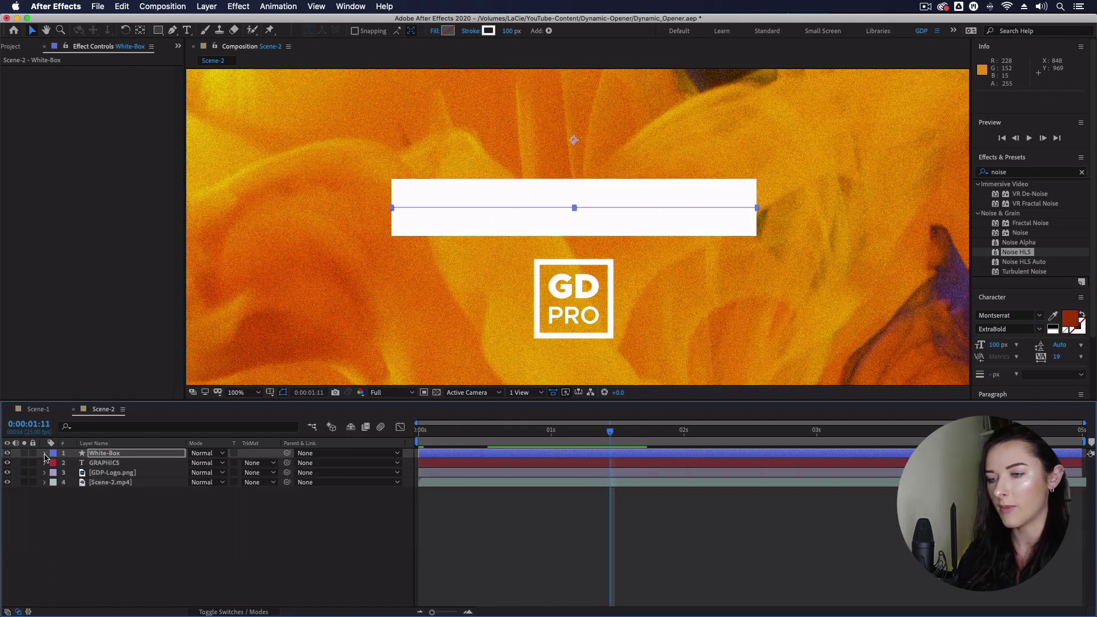
Step: Set the GRAPHICS layer's track matte to Alpha Matte "White-Box" and preview the text reveal from 0:00:00:14
click(112, 462)
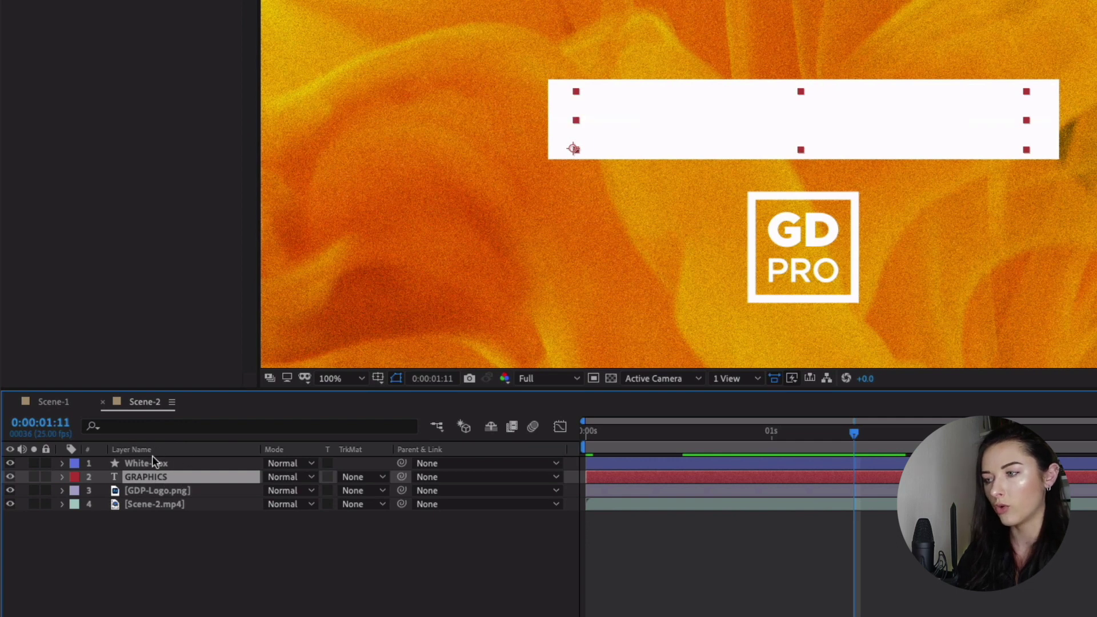
click(156, 462)
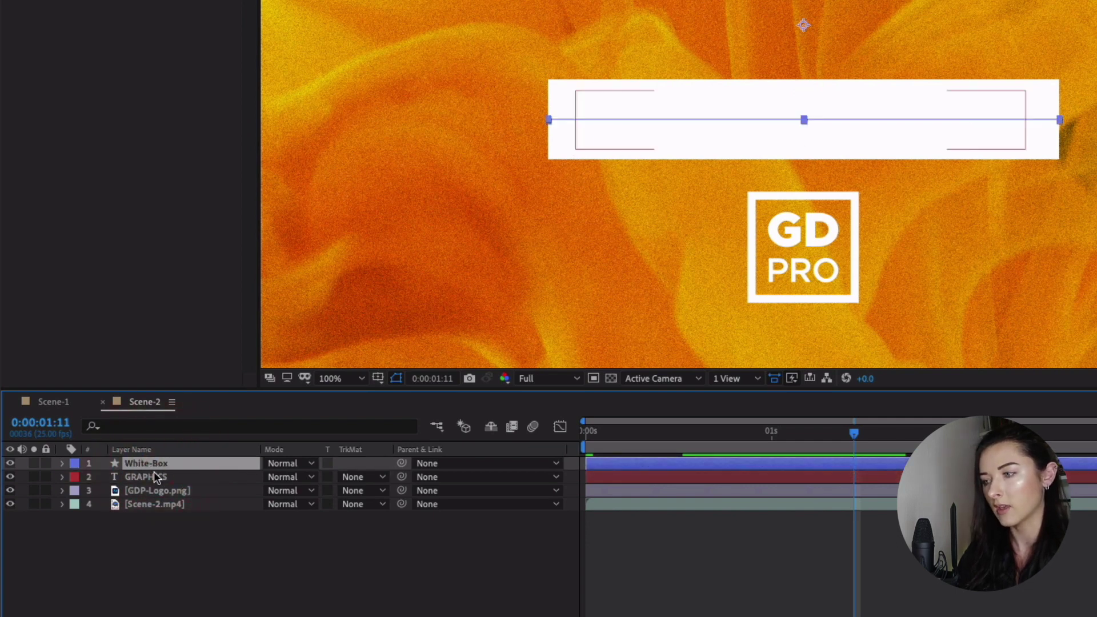
click(149, 475)
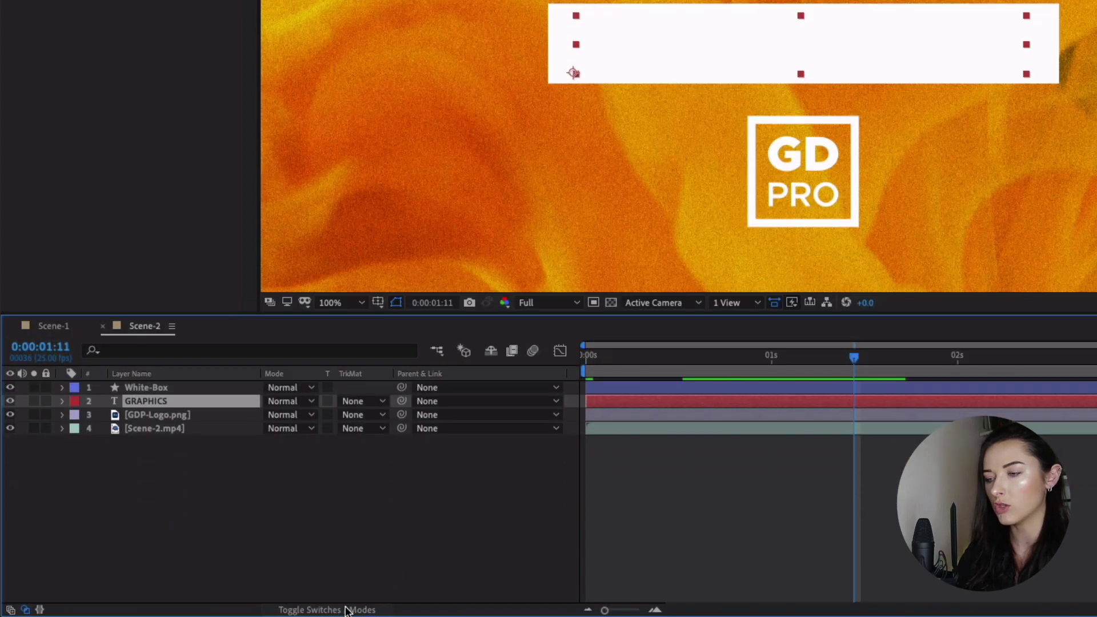
click(345, 610)
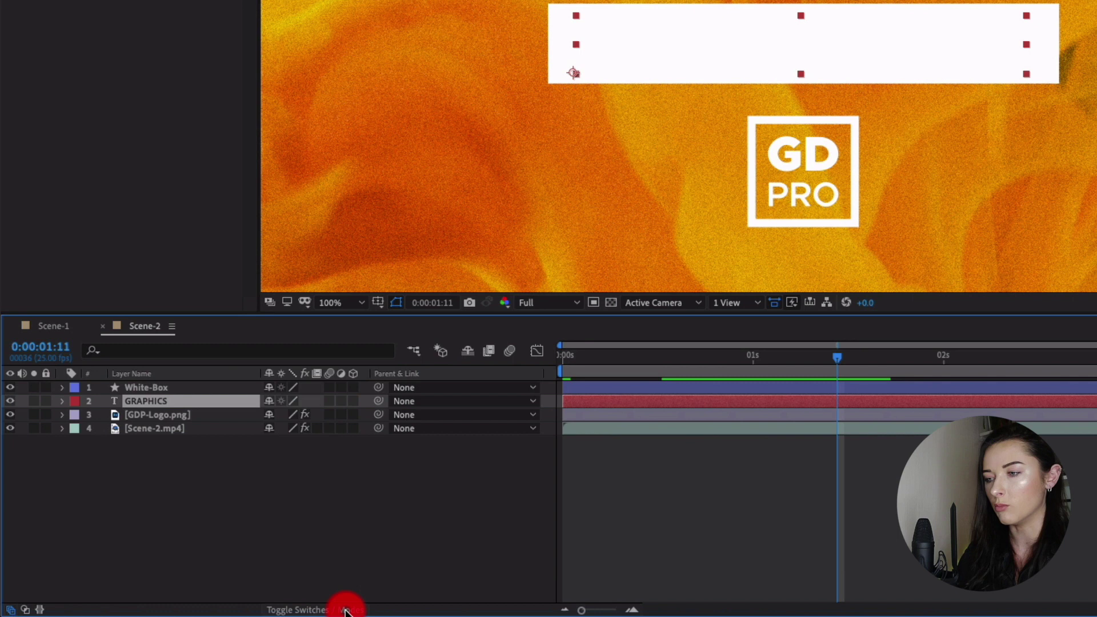
click(345, 610)
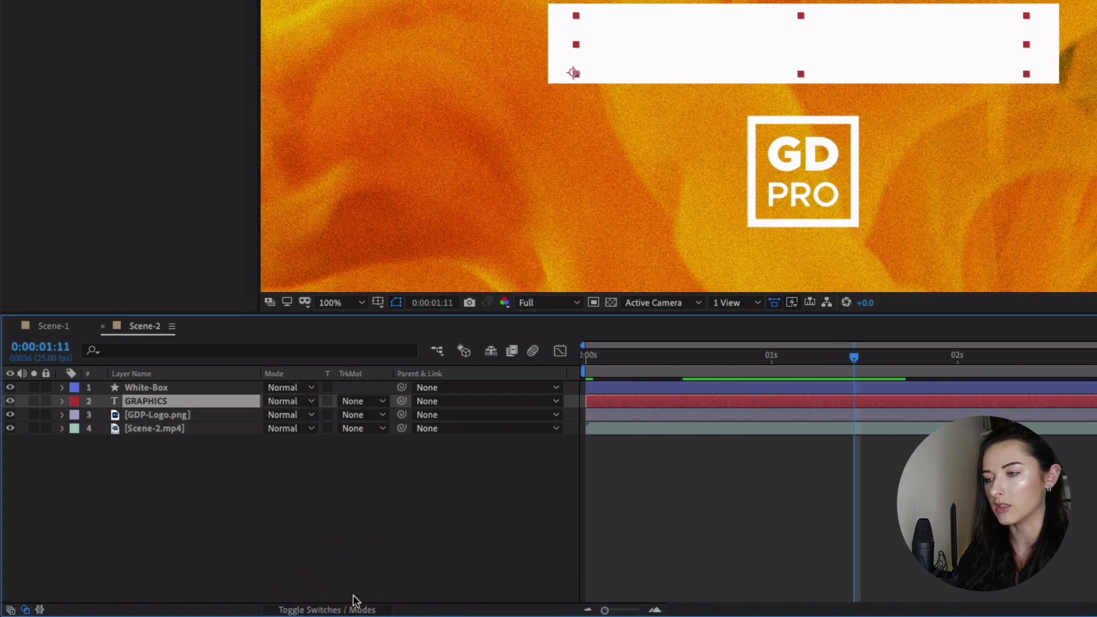
click(381, 401)
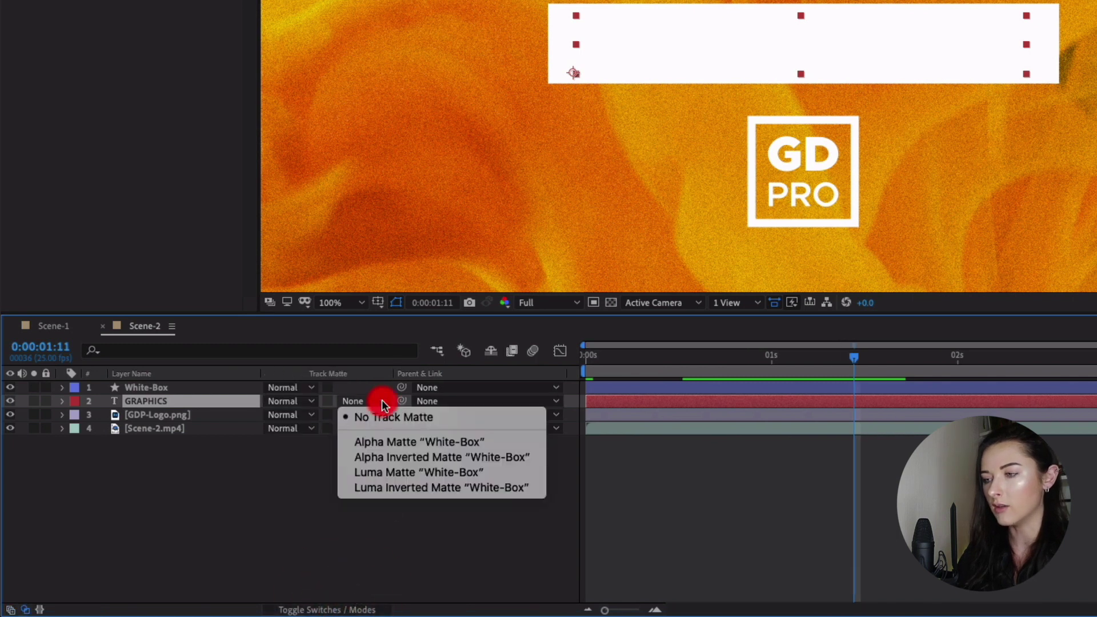
click(392, 443)
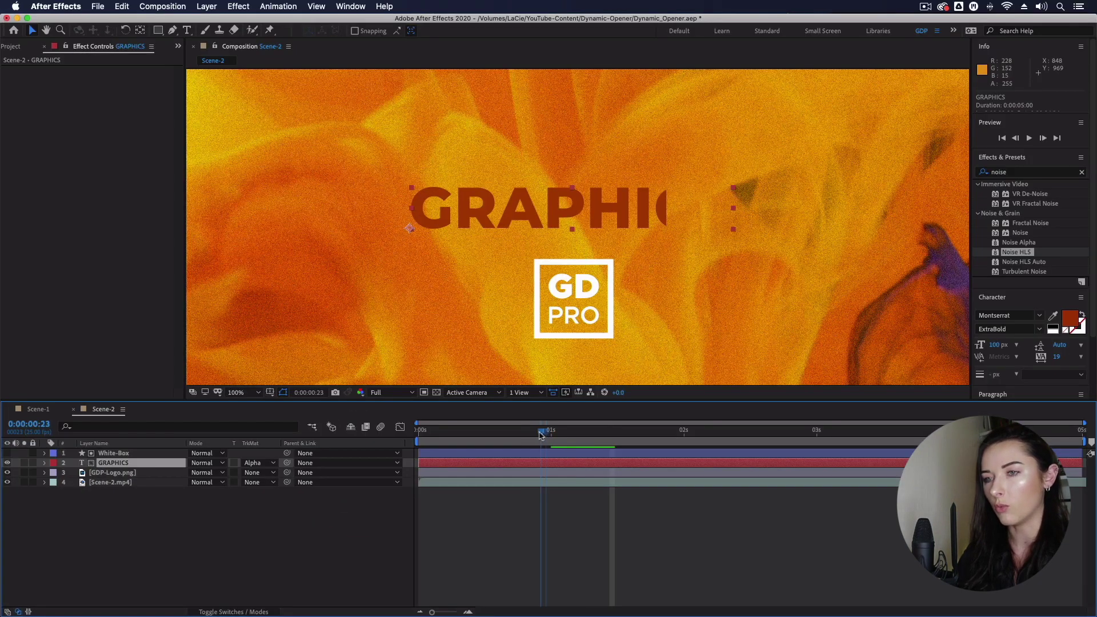
drag(517, 432, 491, 432)
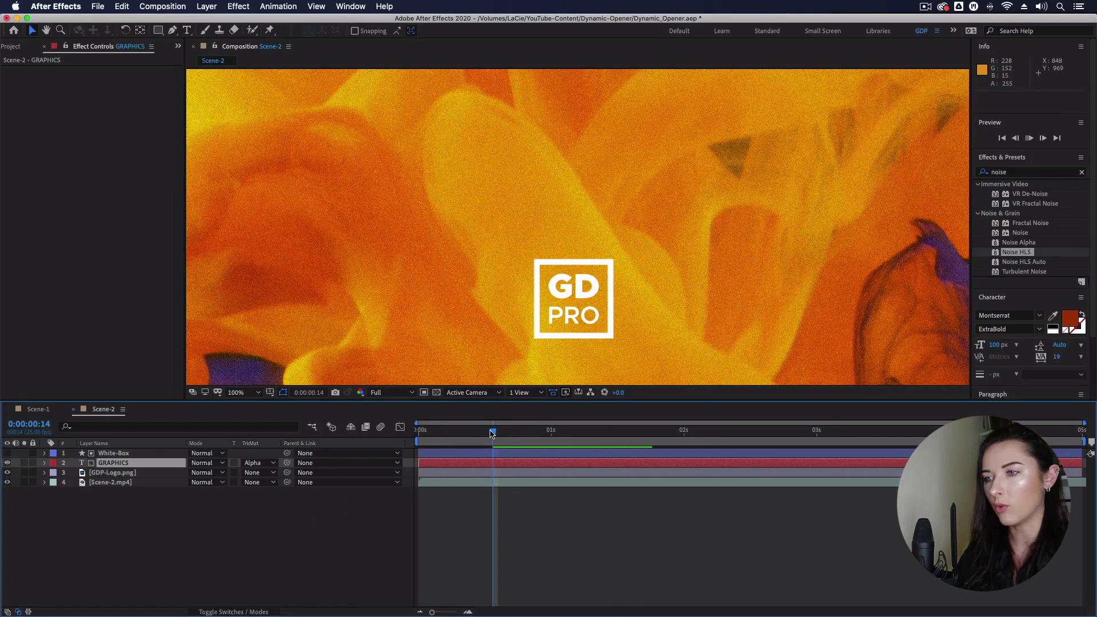
key(space)
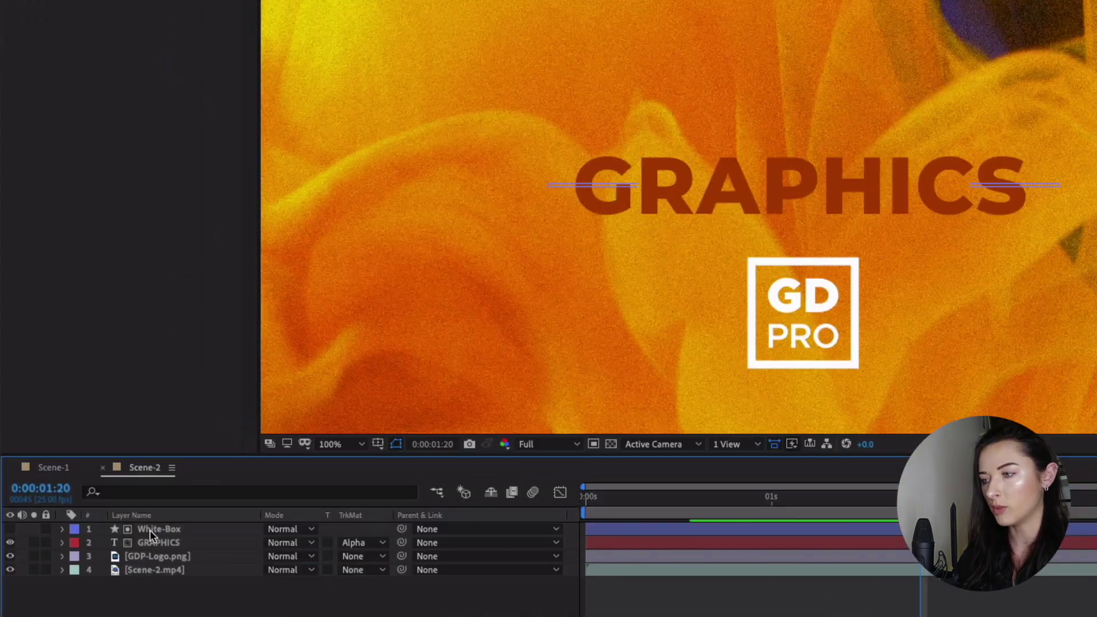
Step: Duplicate the White-Box layer, place the copy directly below the GRAPHICS layer and turn on its visibility
click(106, 453)
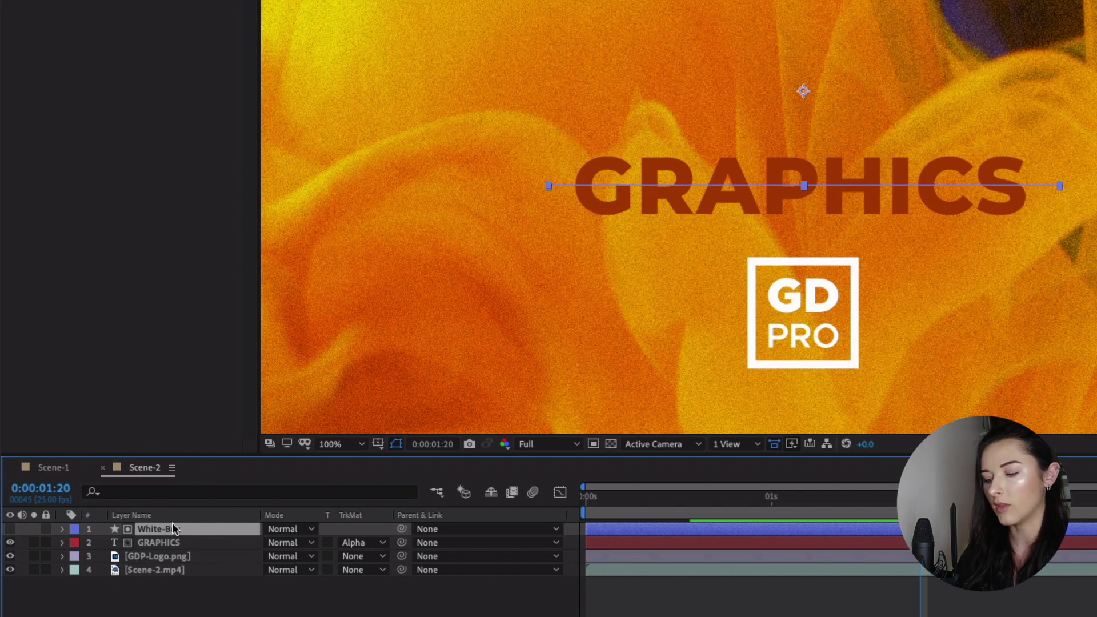
key(ctrl+d)
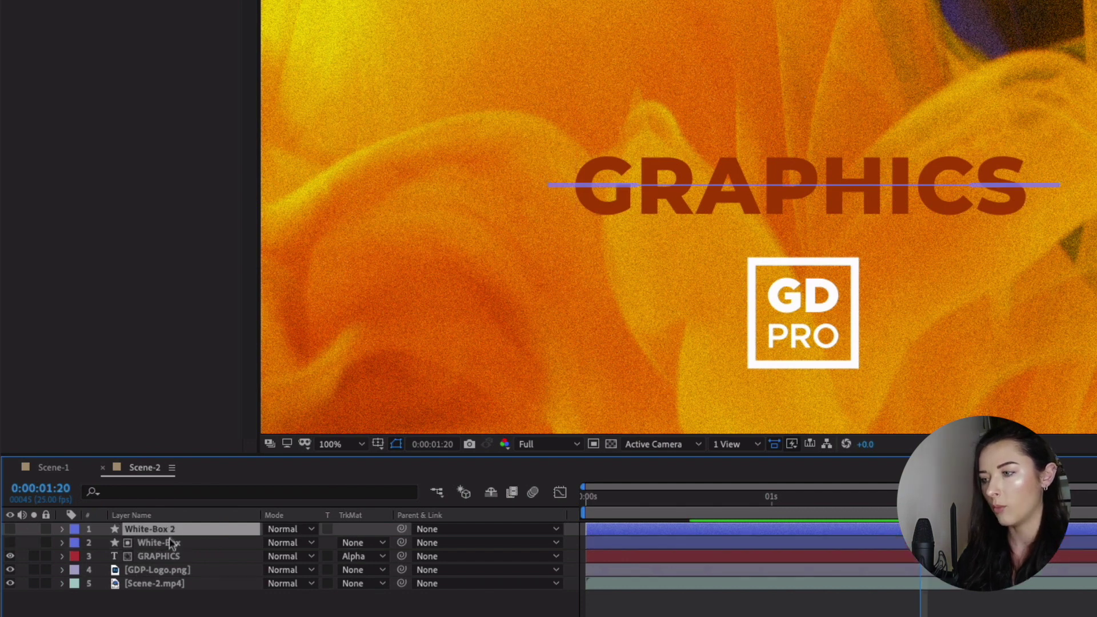
drag(173, 530, 175, 560)
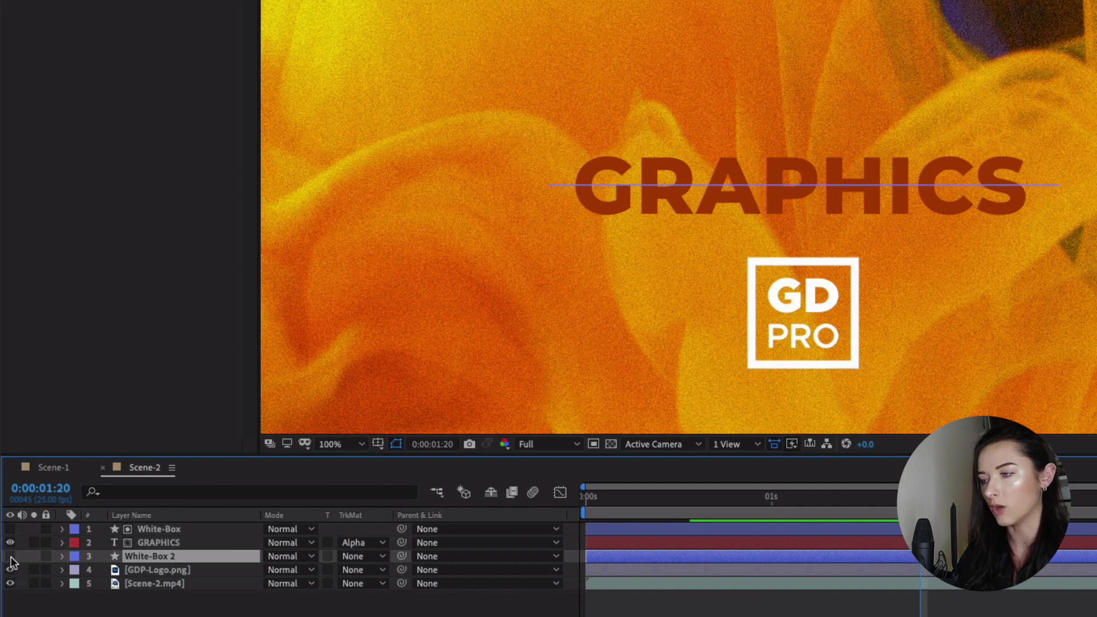
click(11, 556)
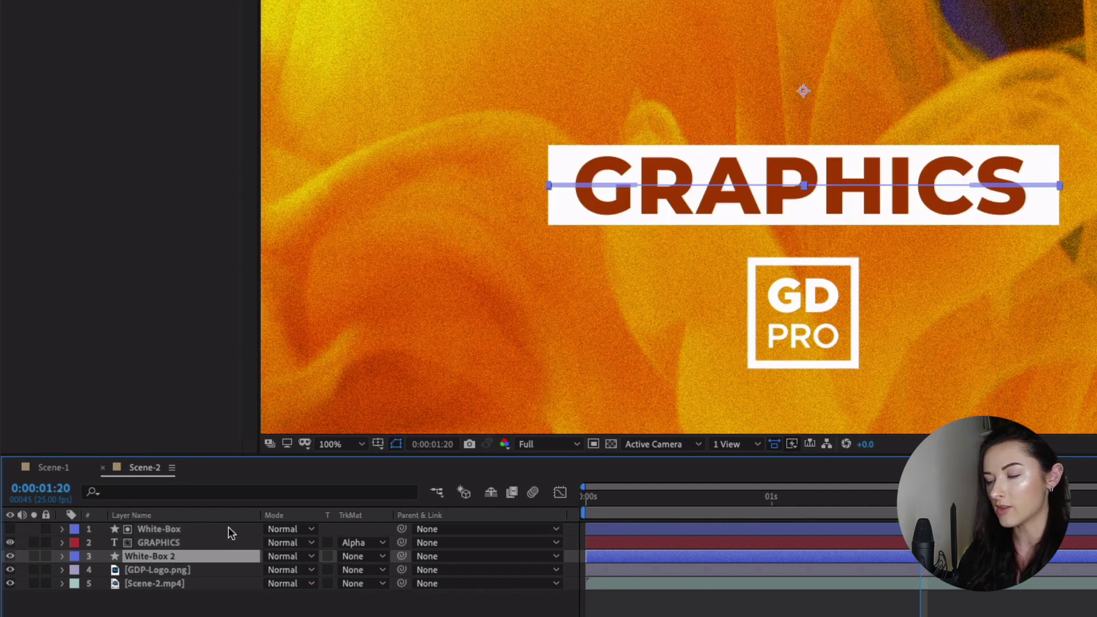
Step: Pre-compose the White-Box matte and GRAPHICS layers into a new composition named Text
click(228, 529)
shift+click(220, 541)
right_click(220, 540)
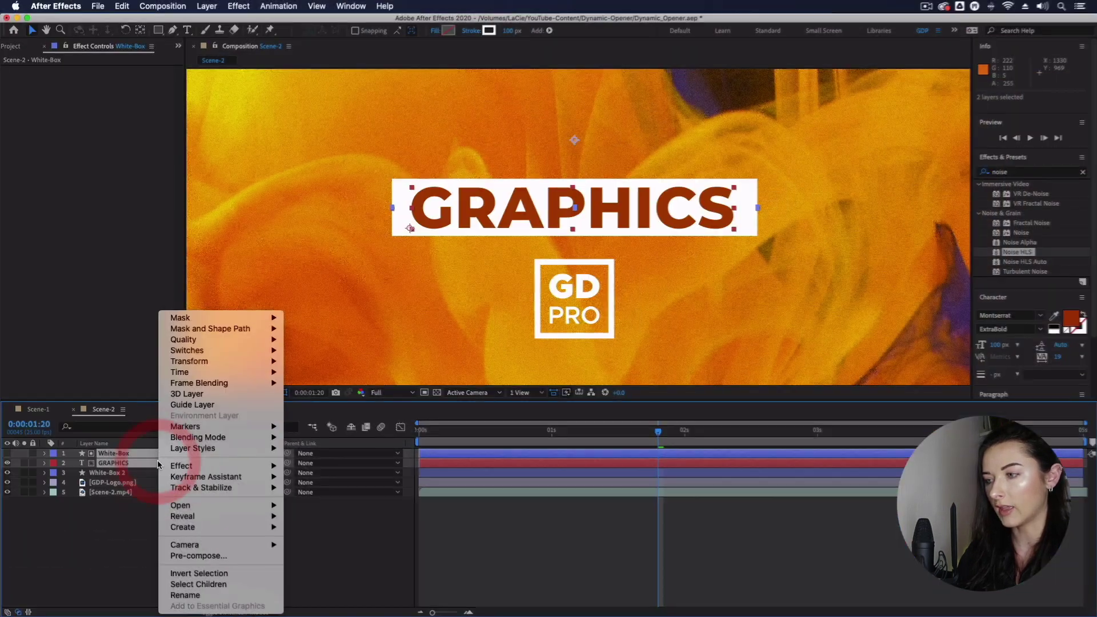
click(221, 554)
text(Text)
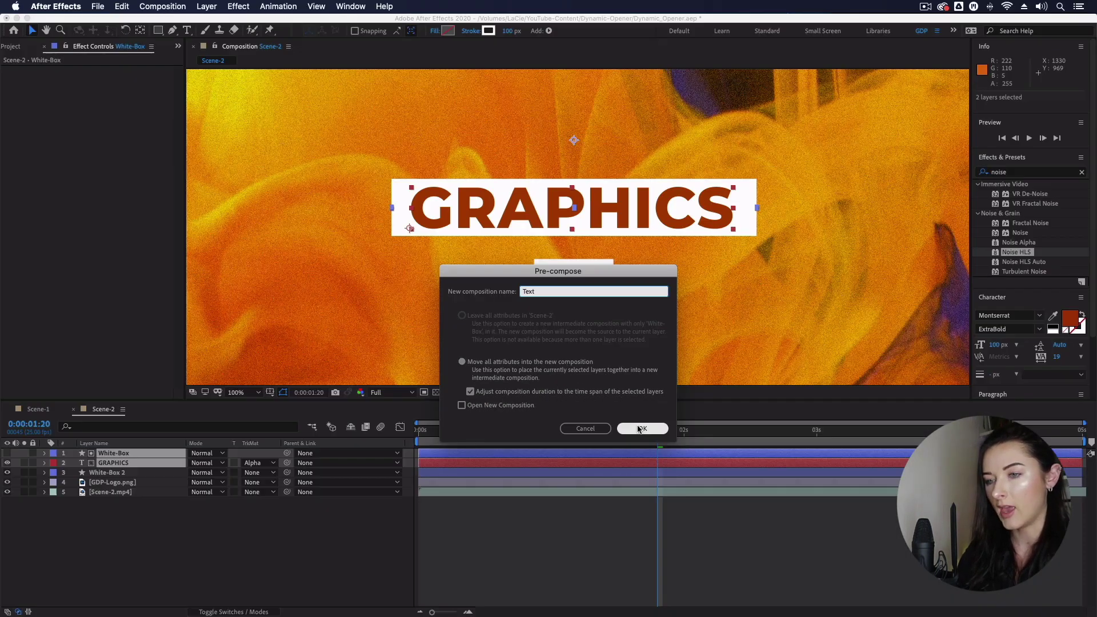
click(640, 429)
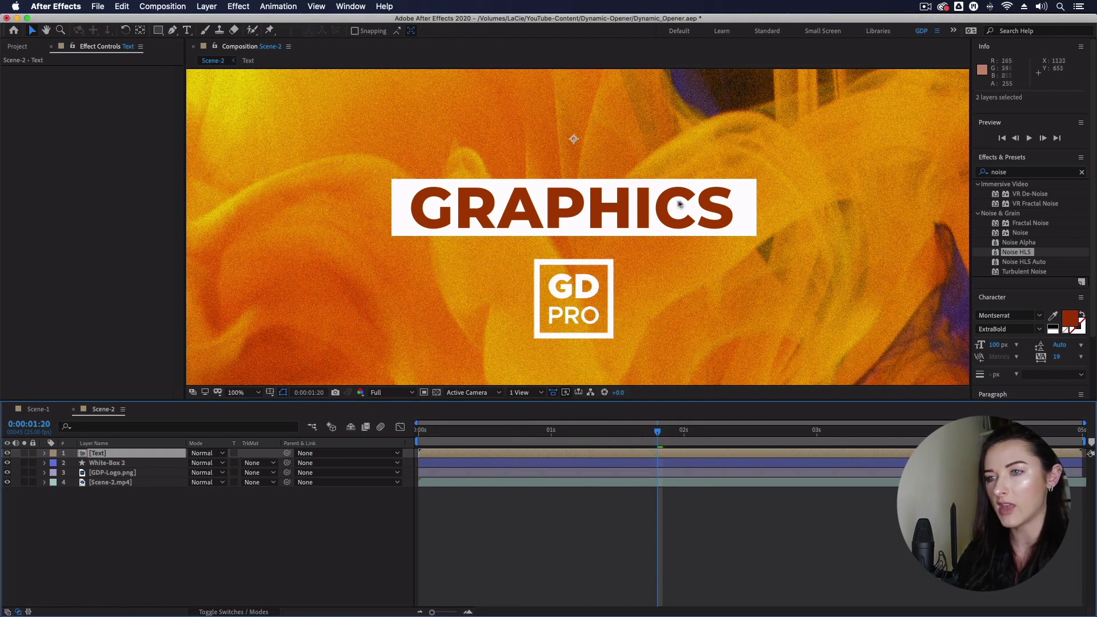
Step: Duplicate the Scene-2.mp4 footage above the Text layer and set Text's track matte to Luma Matte "[Scene-2.mp4]"
click(136, 483)
key(super+d)
drag(133, 485, 137, 453)
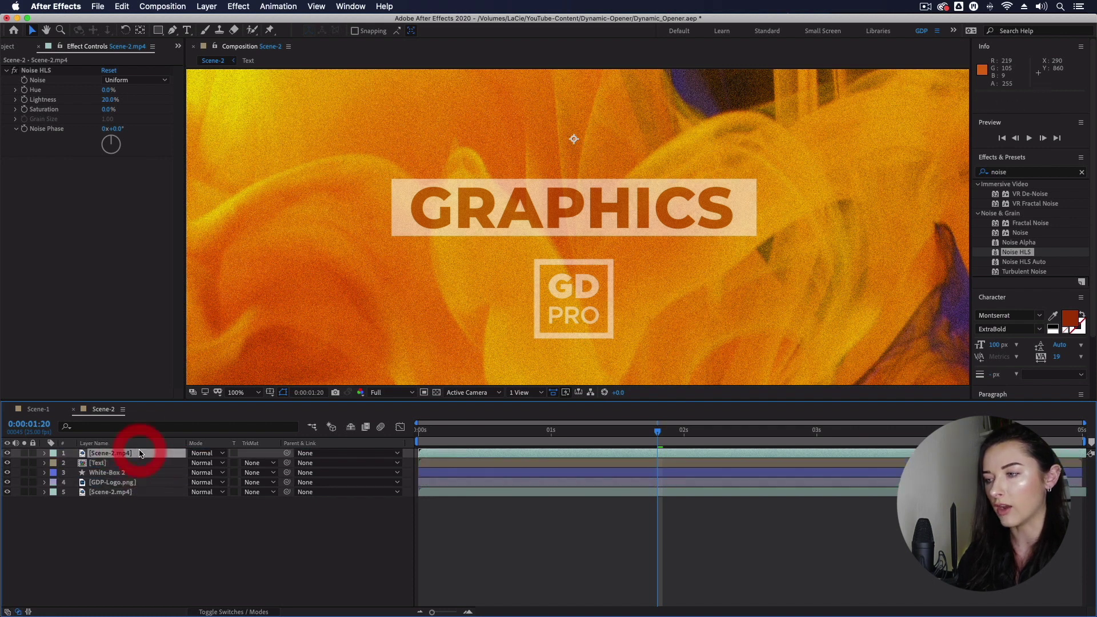
click(132, 464)
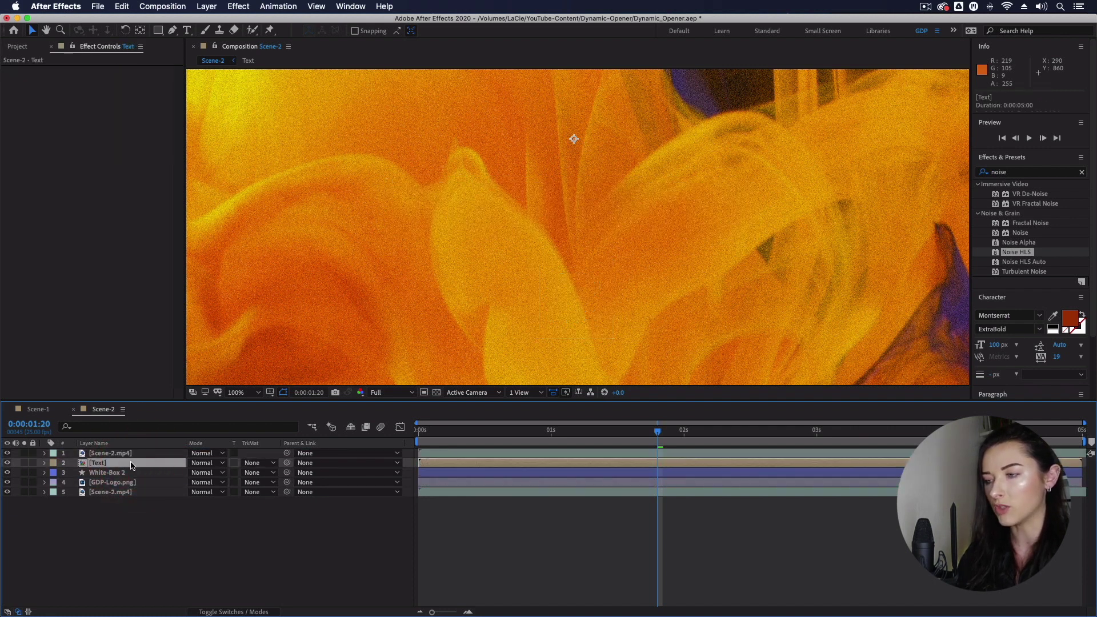
click(257, 463)
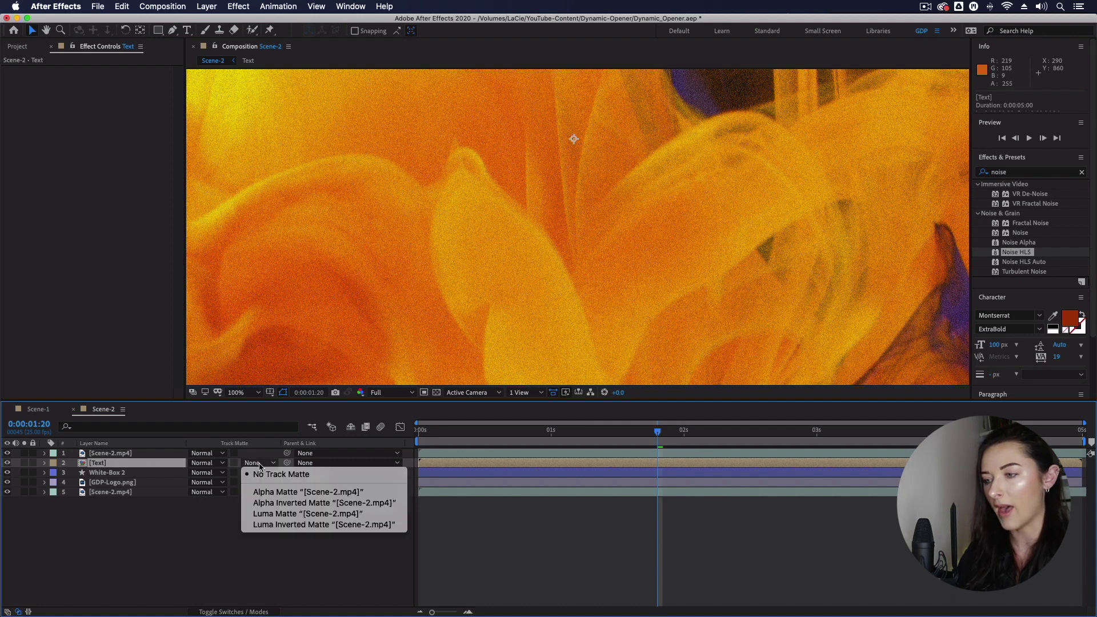
click(274, 514)
Step: Scrub through the footage-textured title reveal and save the project
click(550, 436)
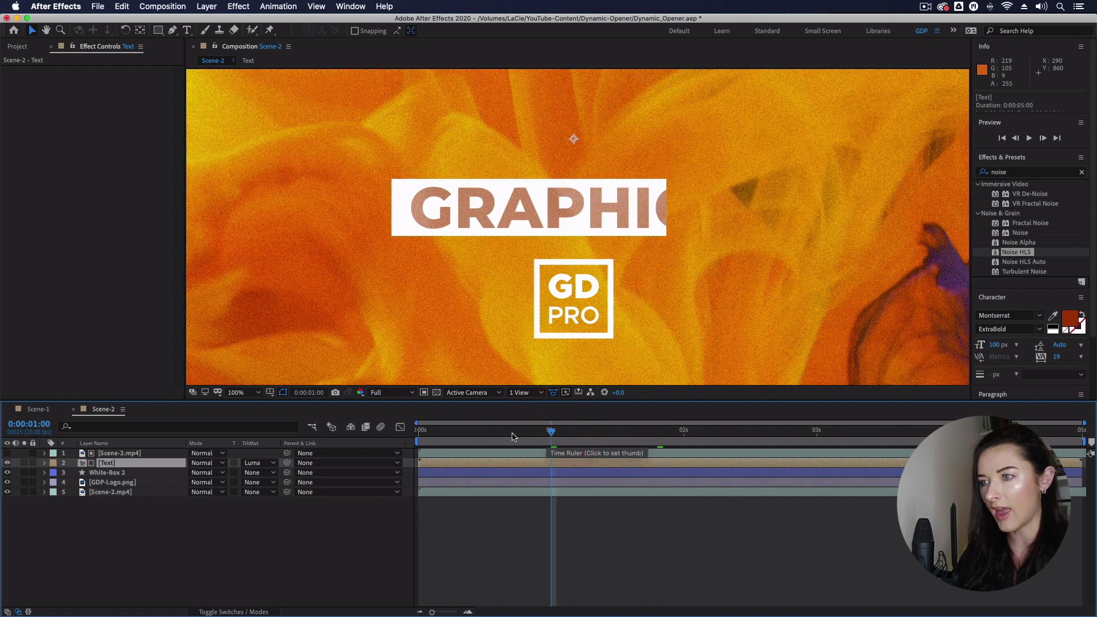
click(482, 440)
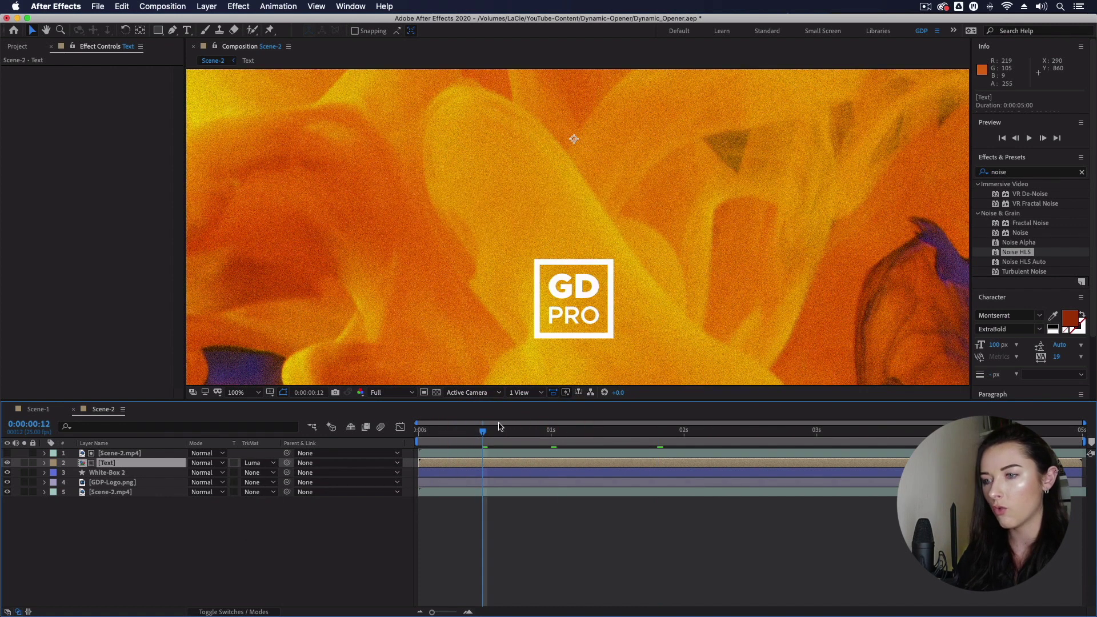
drag(482, 434, 797, 428)
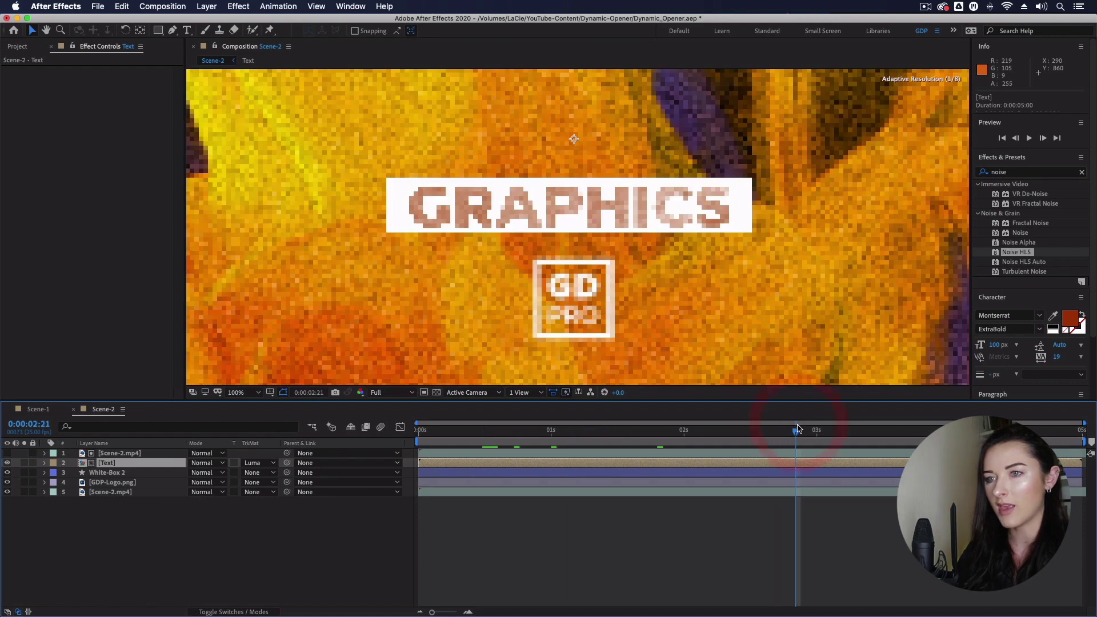
key(super+s)
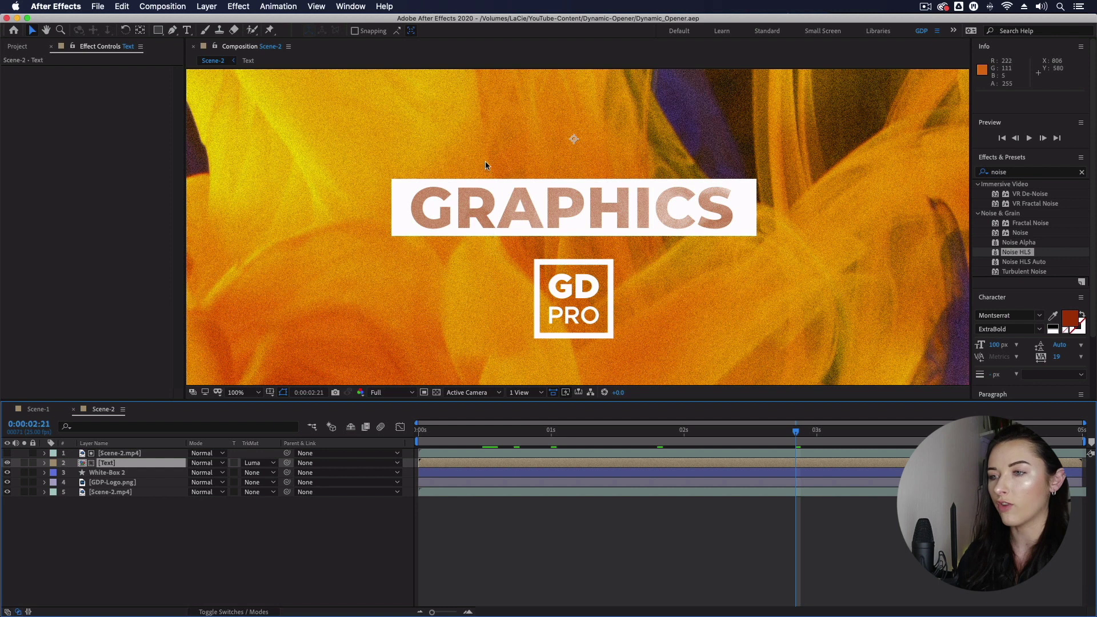
Step: Reveal White-Box 2's Stroke 1 properties and add a Stroke Width keyframe at 0:00:01:12
click(136, 473)
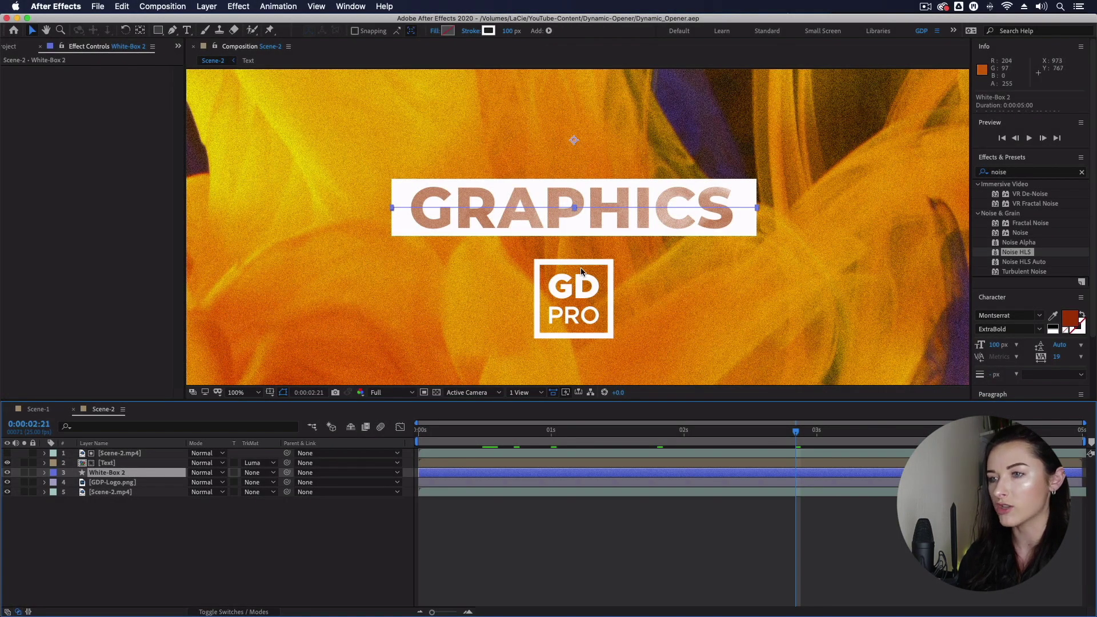
click(147, 474)
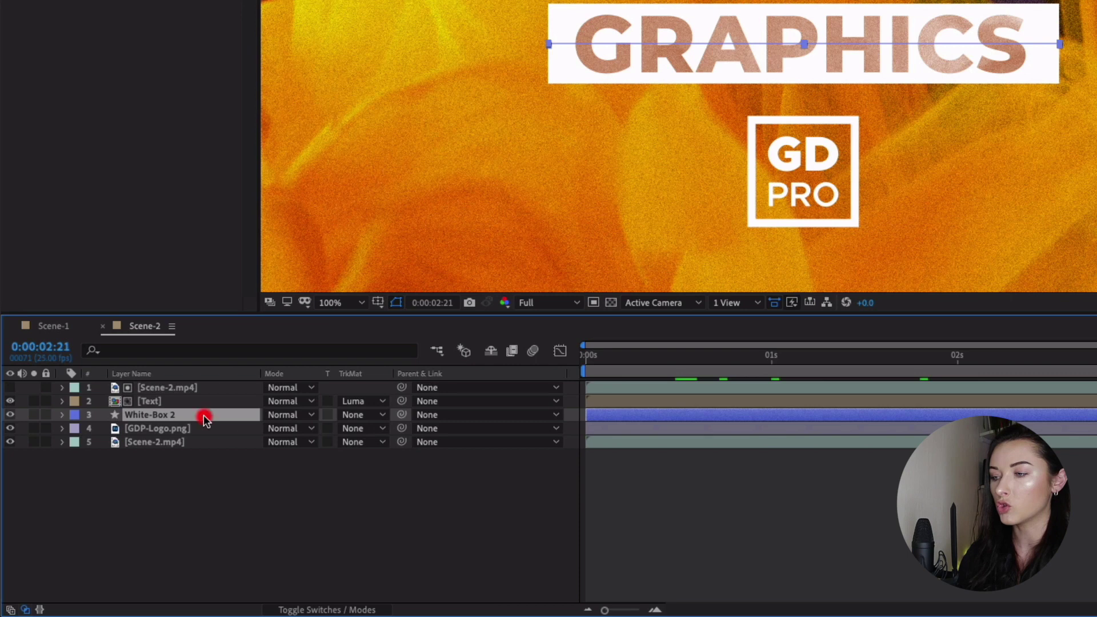
click(62, 417)
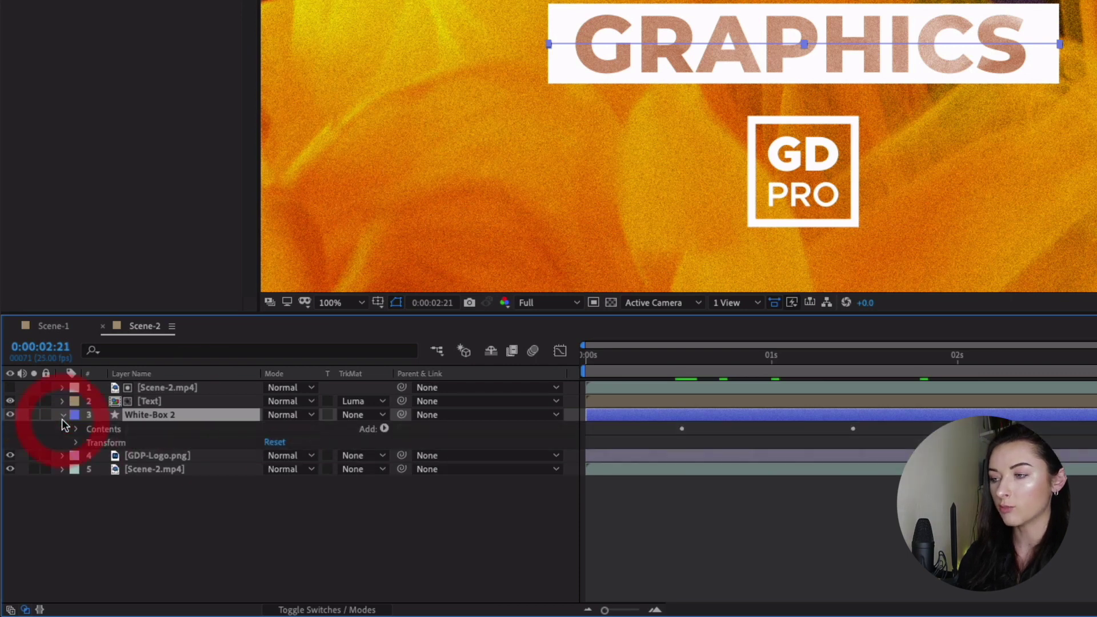
click(75, 430)
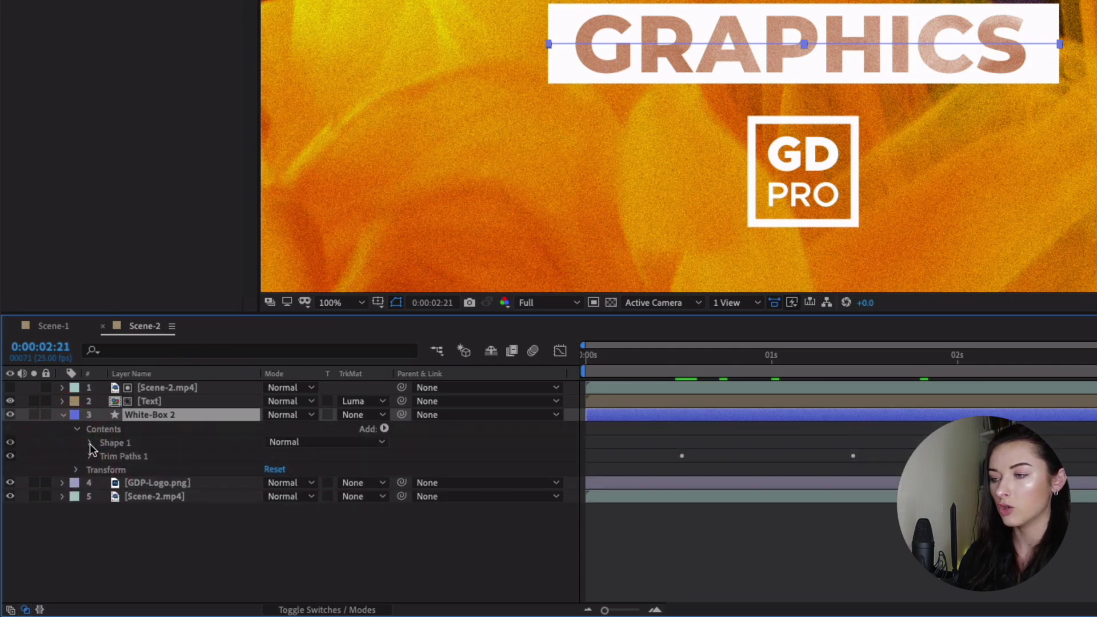
click(90, 443)
click(103, 468)
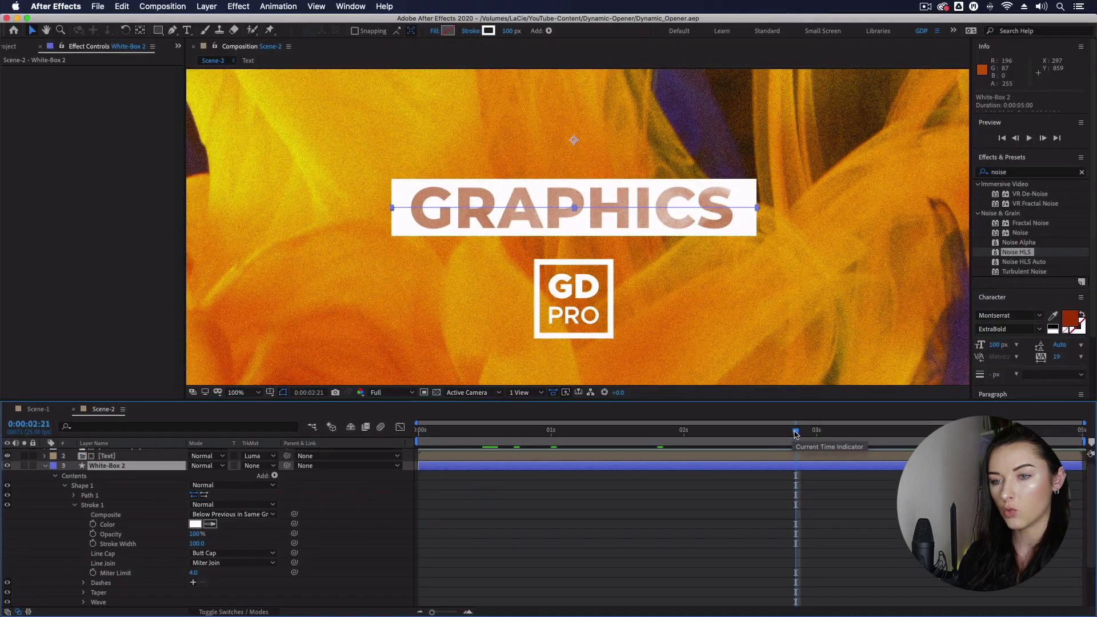
drag(1094, 388, 904, 388)
drag(644, 454, 612, 454)
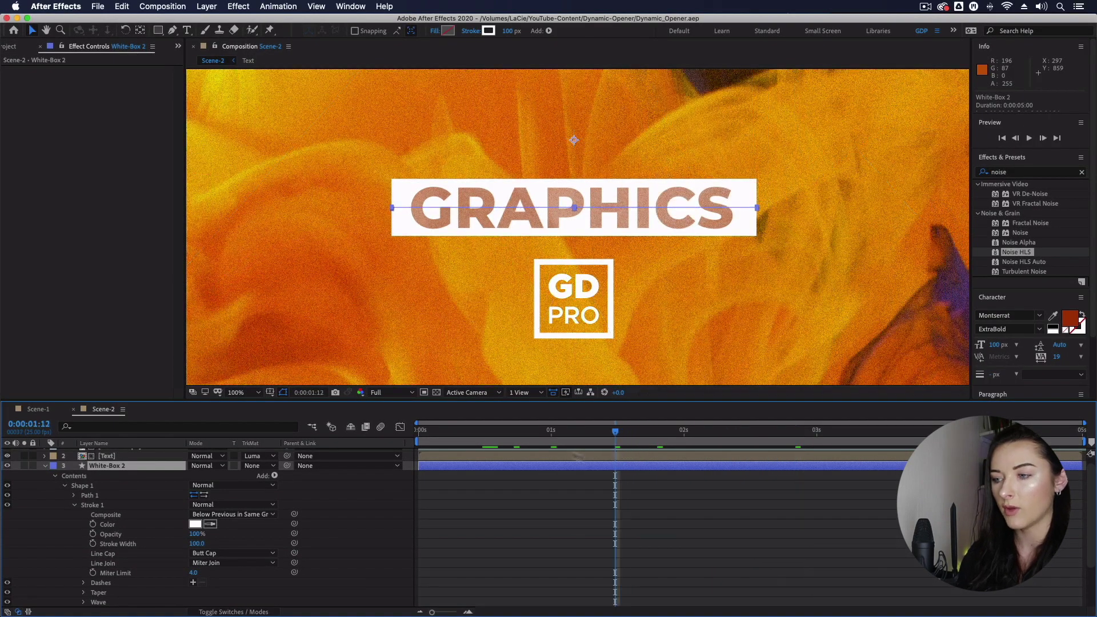
click(93, 543)
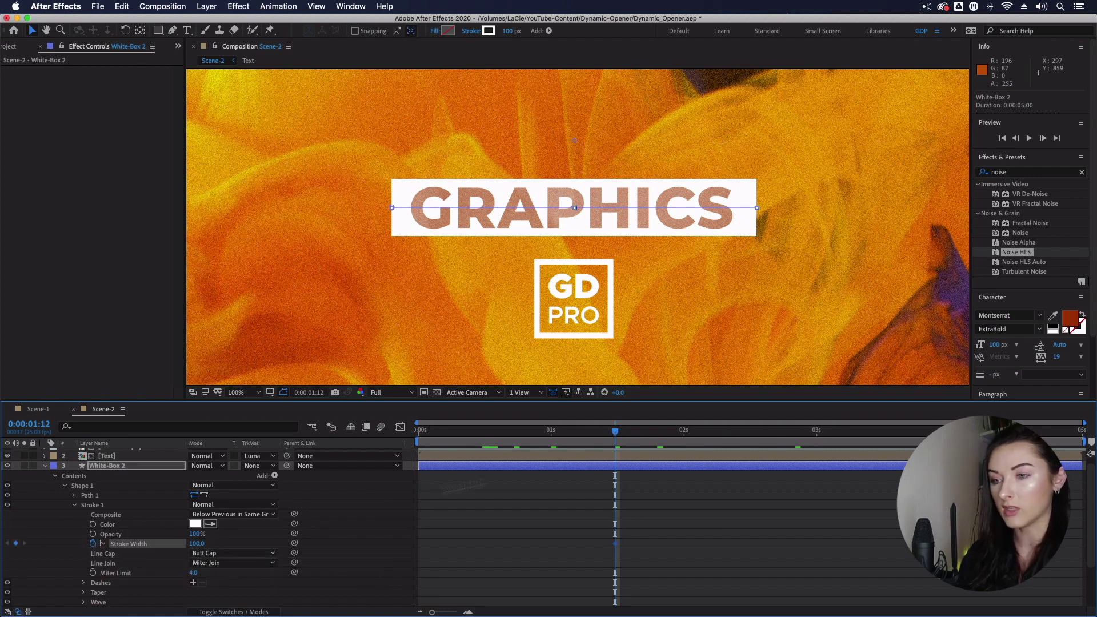
Step: Set White-Box 2's Stroke Width to 140 at 0:00:04:00 and scrub back through the box's growth
drag(616, 437, 949, 437)
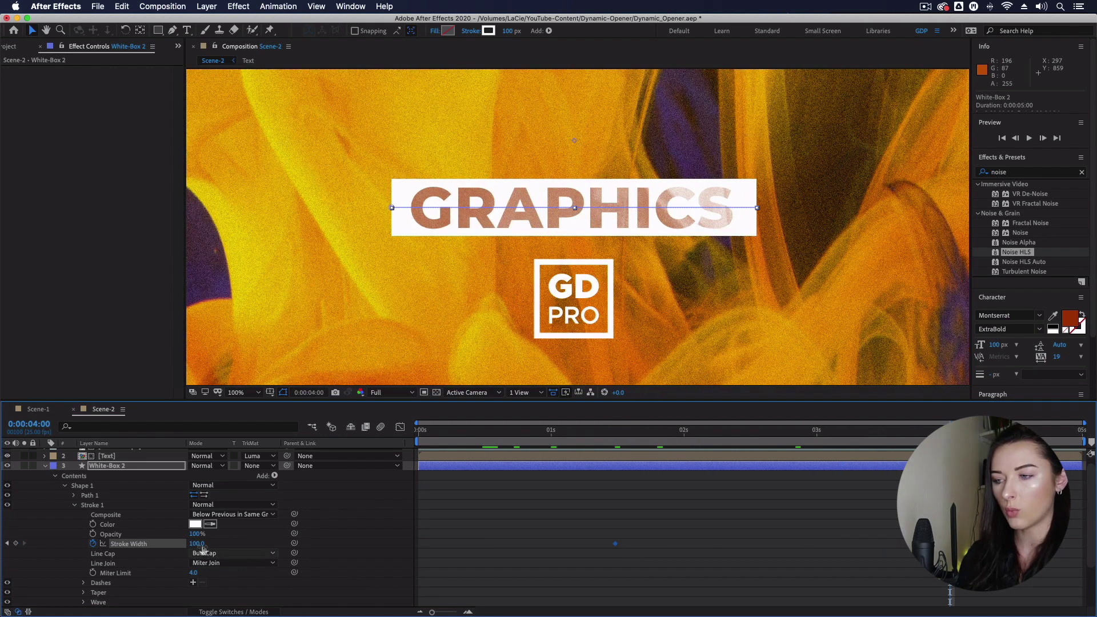
click(197, 543)
text(140)
key(Return)
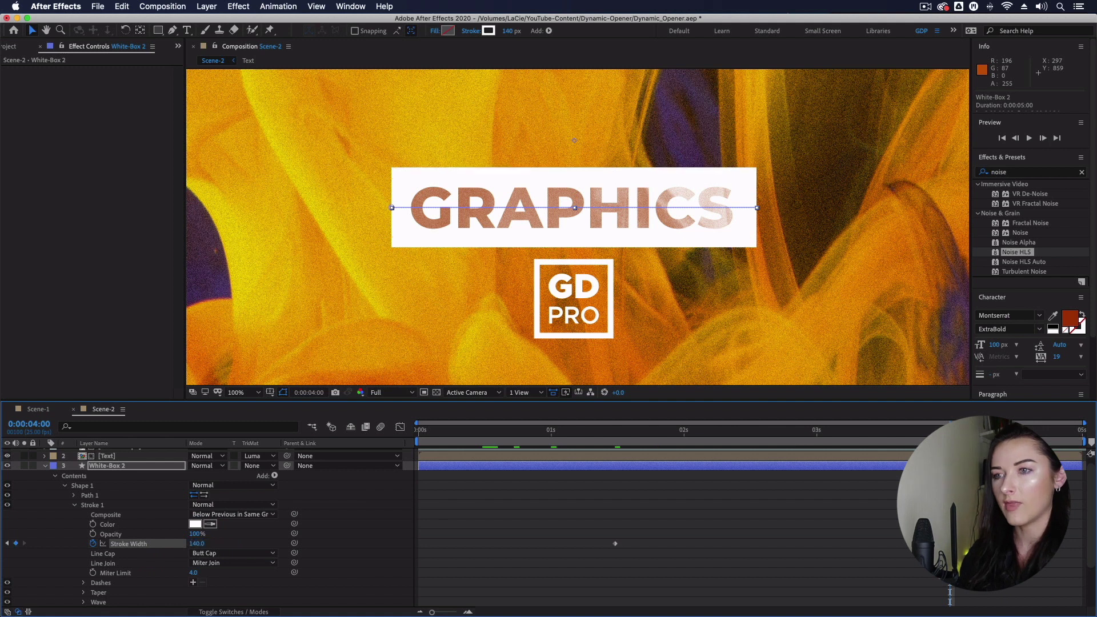
mouse_move(942, 437)
mouse_down()
mouse_move(724, 437)
mouse_move(939, 437)
mouse_up()
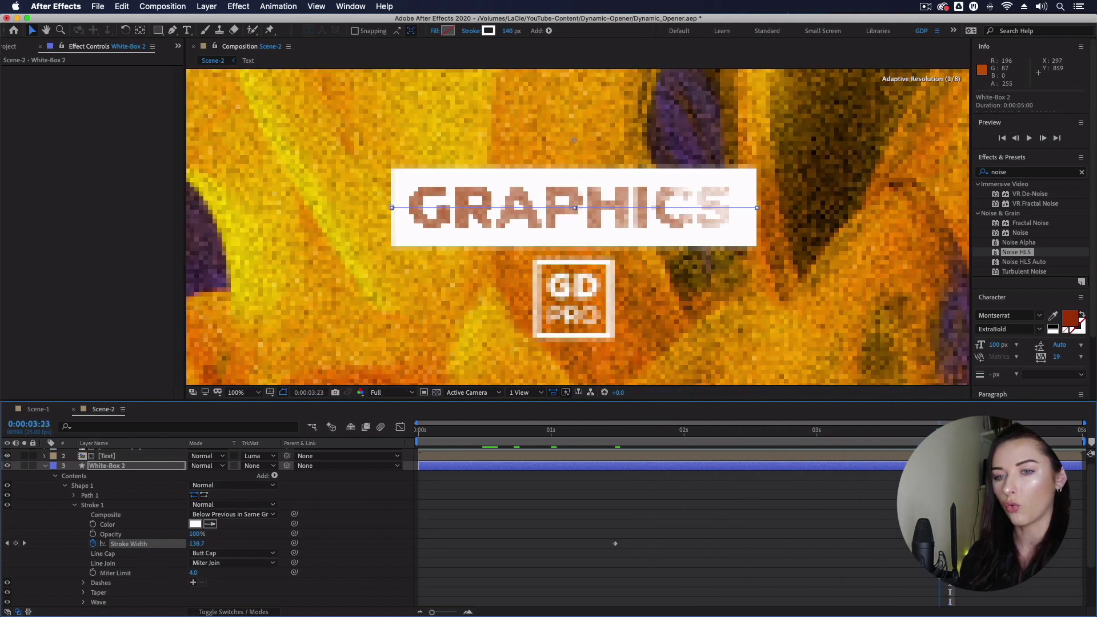
key(Page_Down)
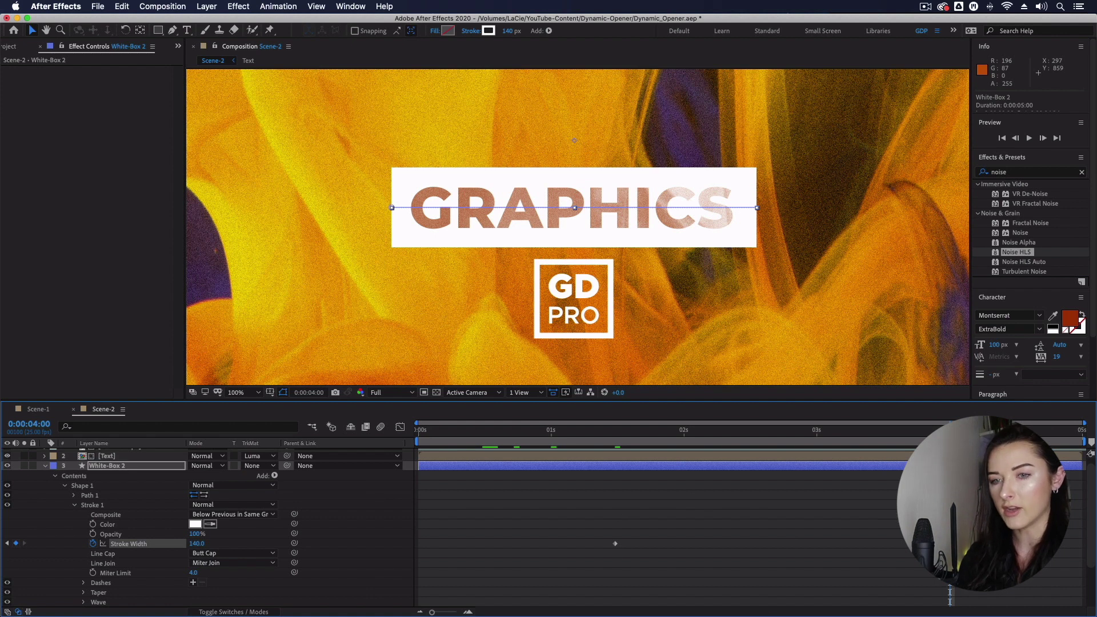
drag(948, 437, 872, 461)
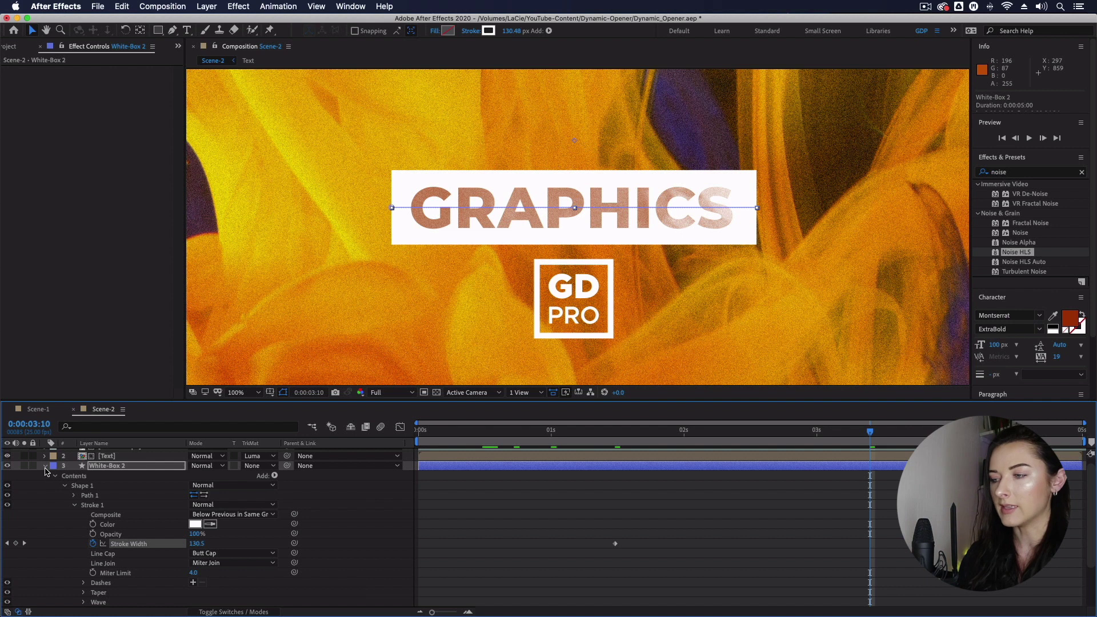
Step: Pre-compose the upper Scene-2.mp4, Text and White-Box 2 layers together into a new composition named Graphics
click(45, 469)
click(348, 546)
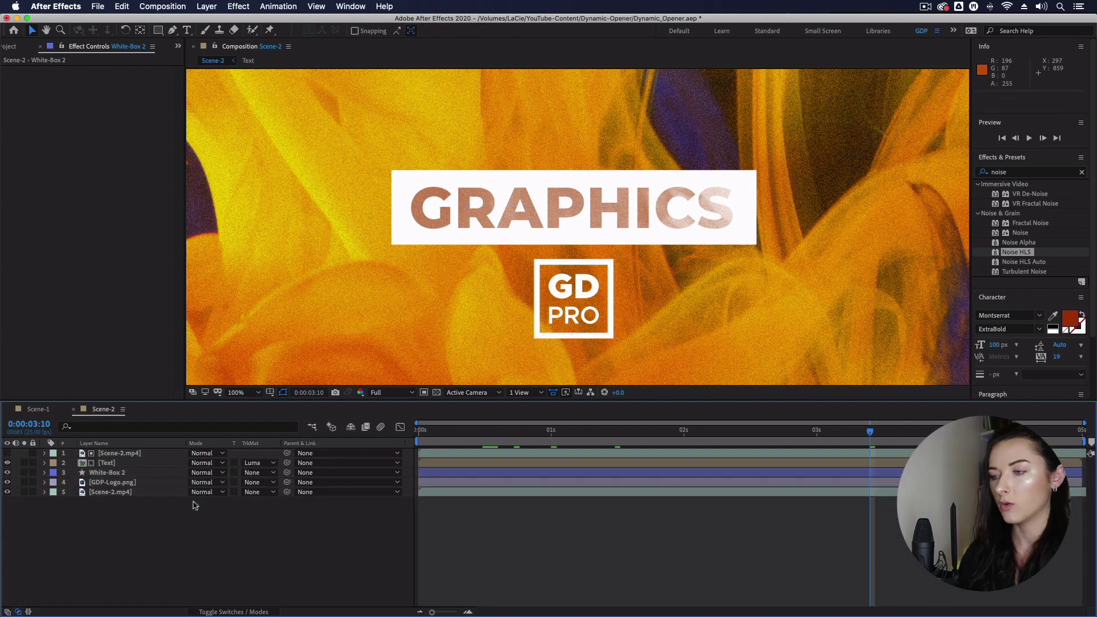
click(124, 454)
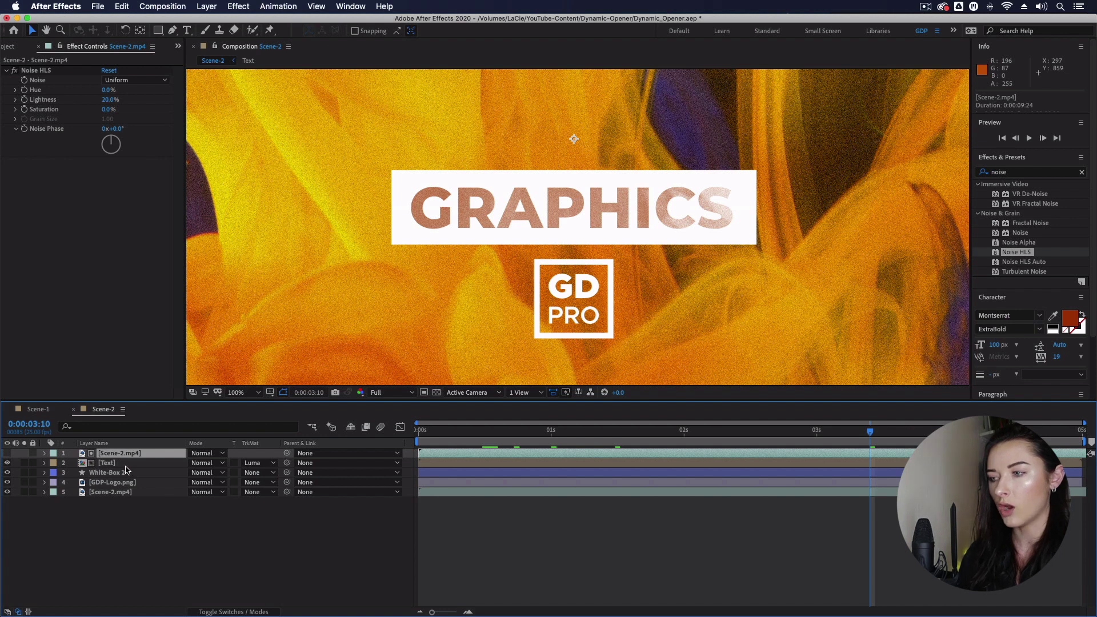
shift+click(127, 463)
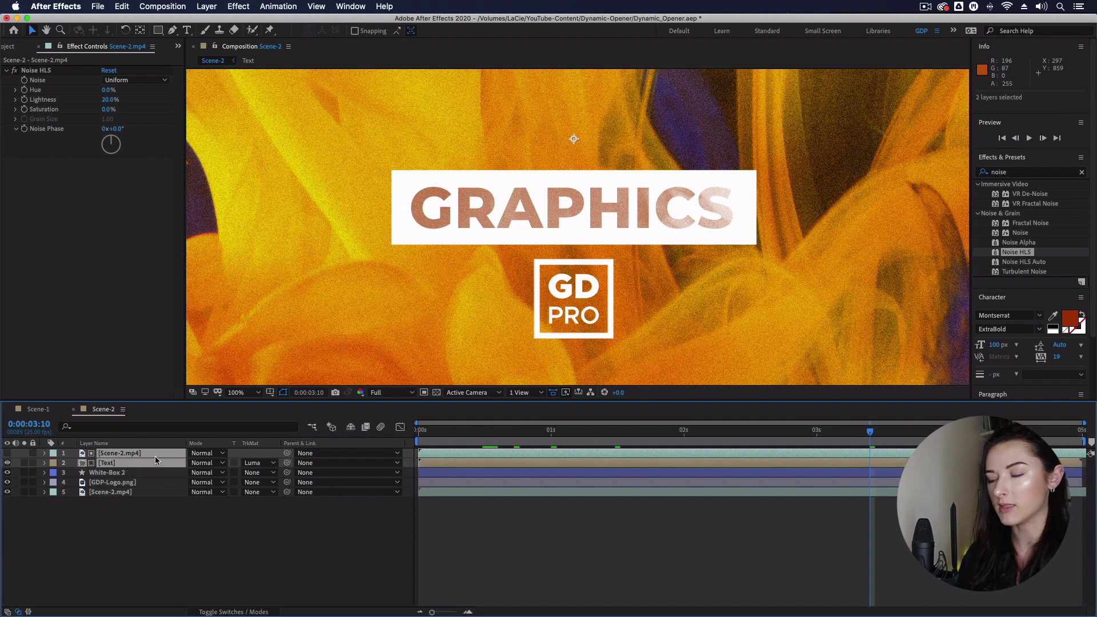
shift+click(109, 477)
right_click(109, 477)
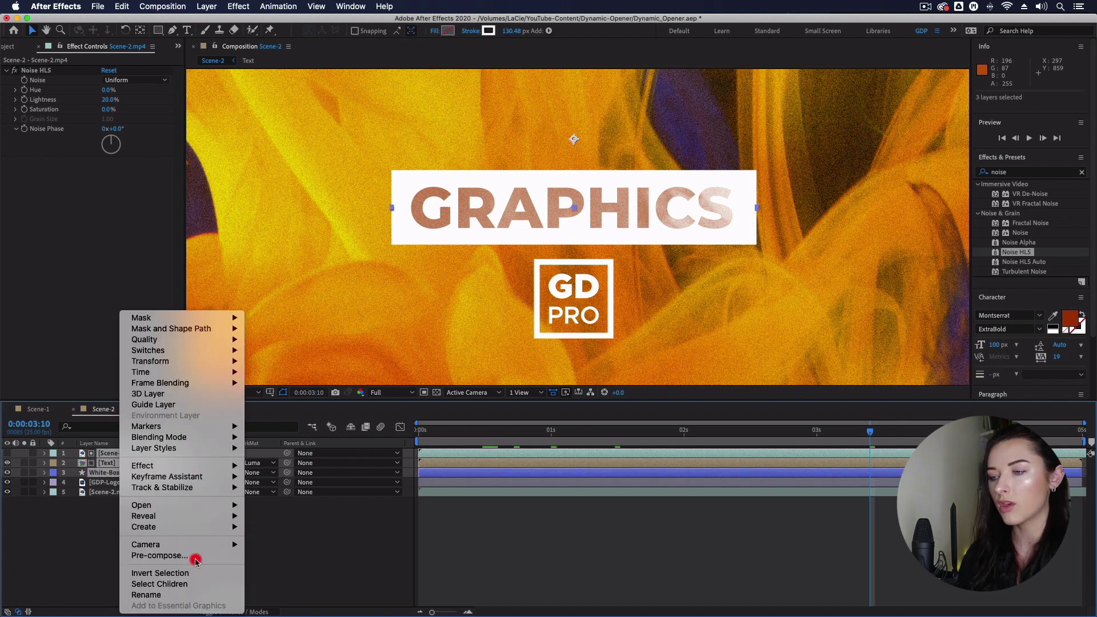
click(182, 521)
text(Graphics)
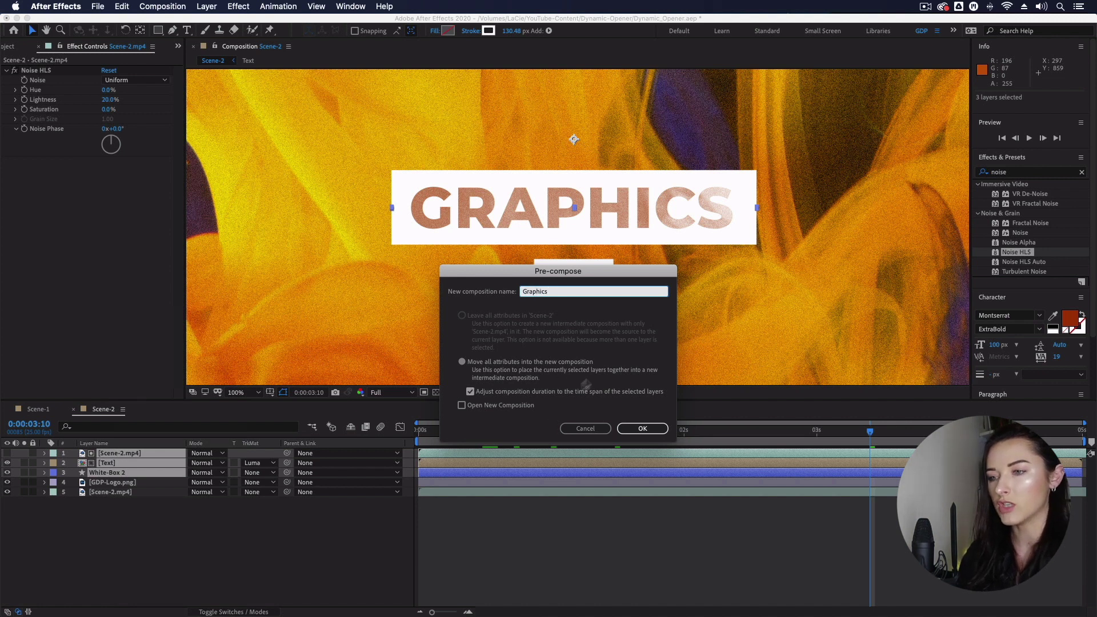
click(642, 428)
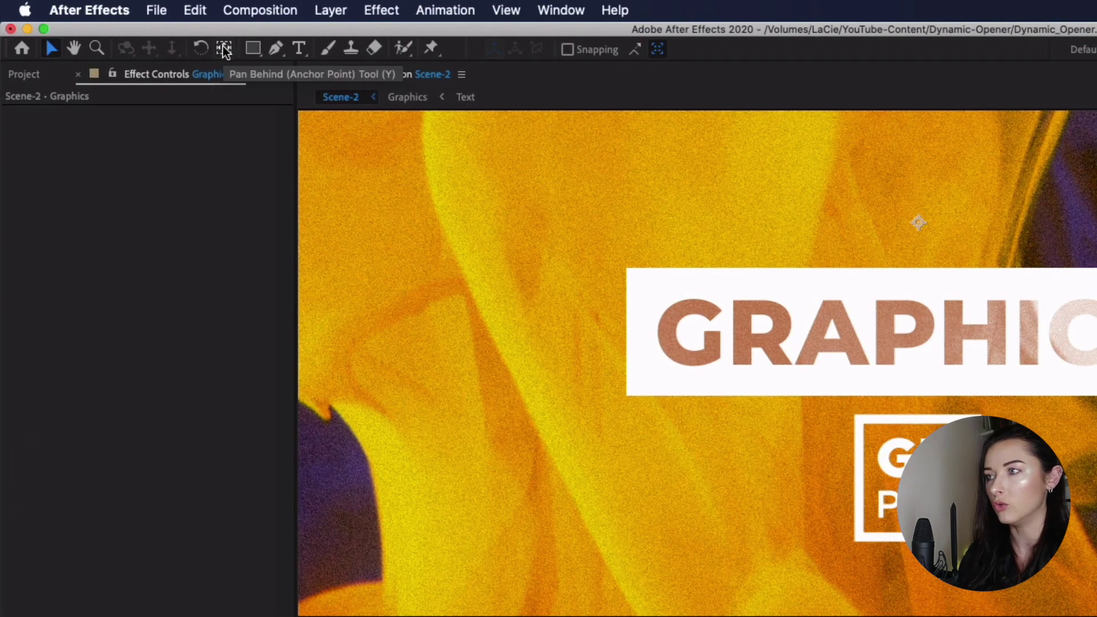
Step: Move the Graphics layer's anchor point down to the bottom edge of the white box
click(223, 49)
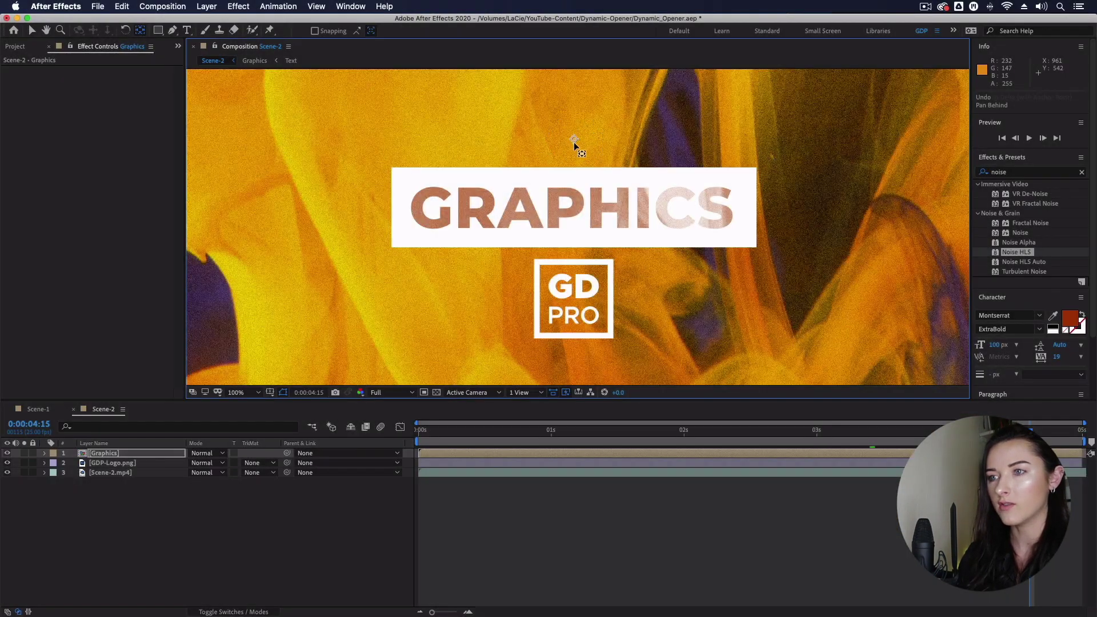
drag(573, 143, 572, 246)
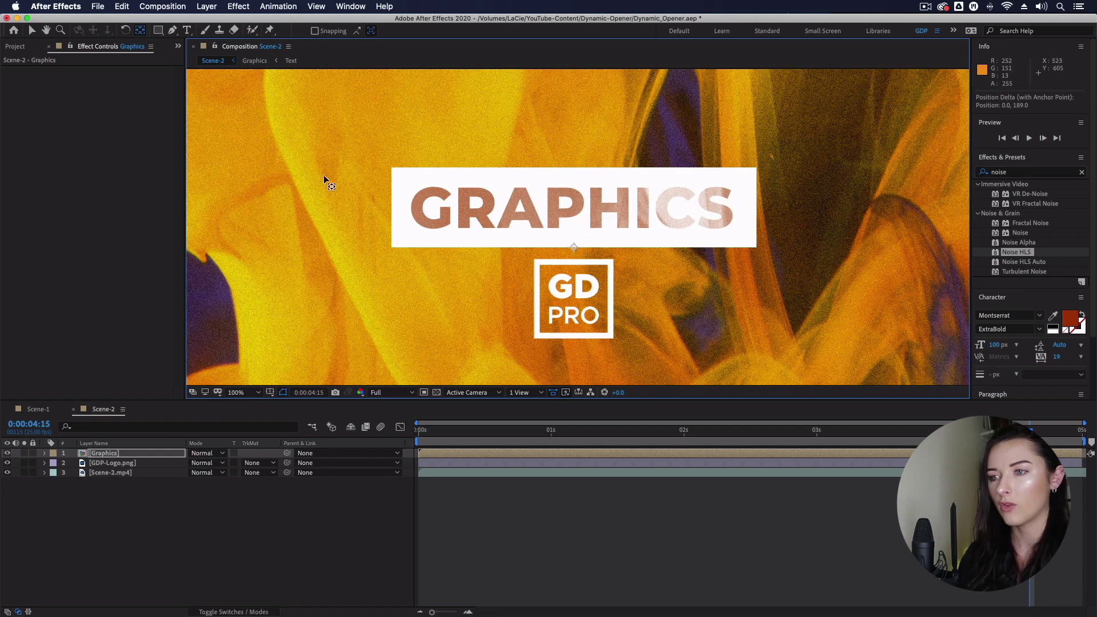
click(28, 32)
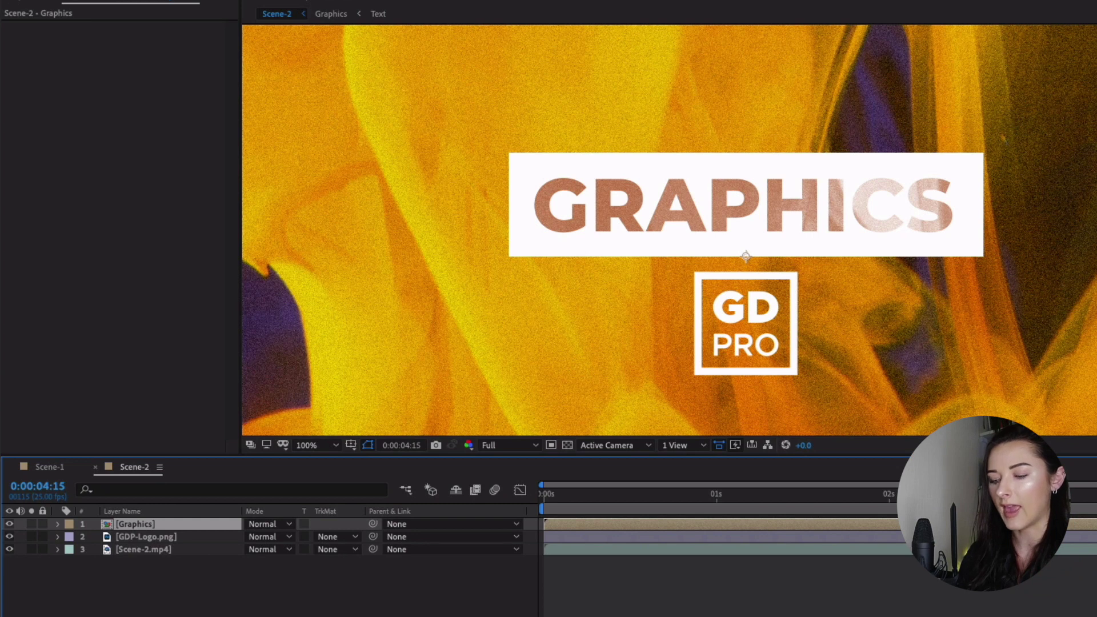
Step: Duplicate the Graphics layer and rename the copy Graphics-2
key(ctrl+d)
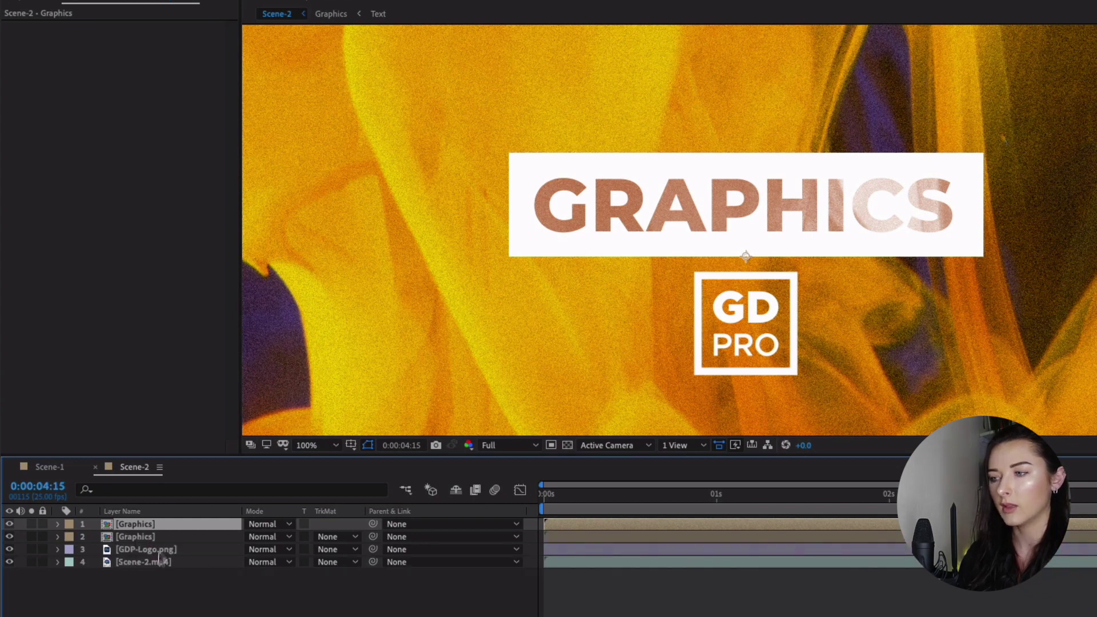
click(171, 524)
text(Graphics-2)
key(Return)
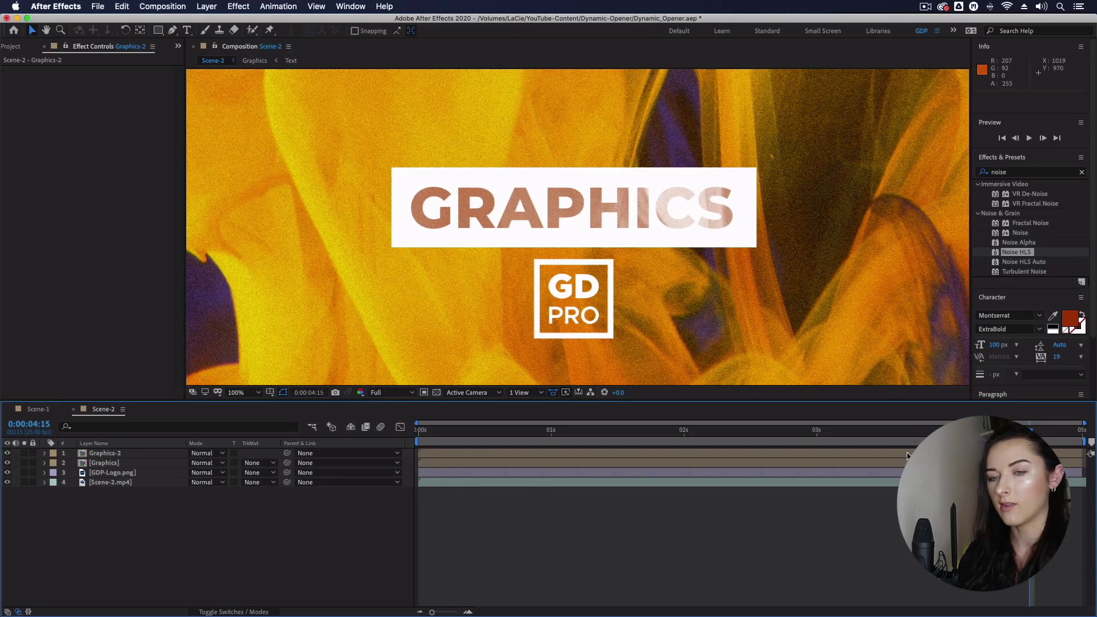
Step: Nudge the Graphics-2 layer straight up until its white box sits directly above the original one, and deselect it
click(907, 456)
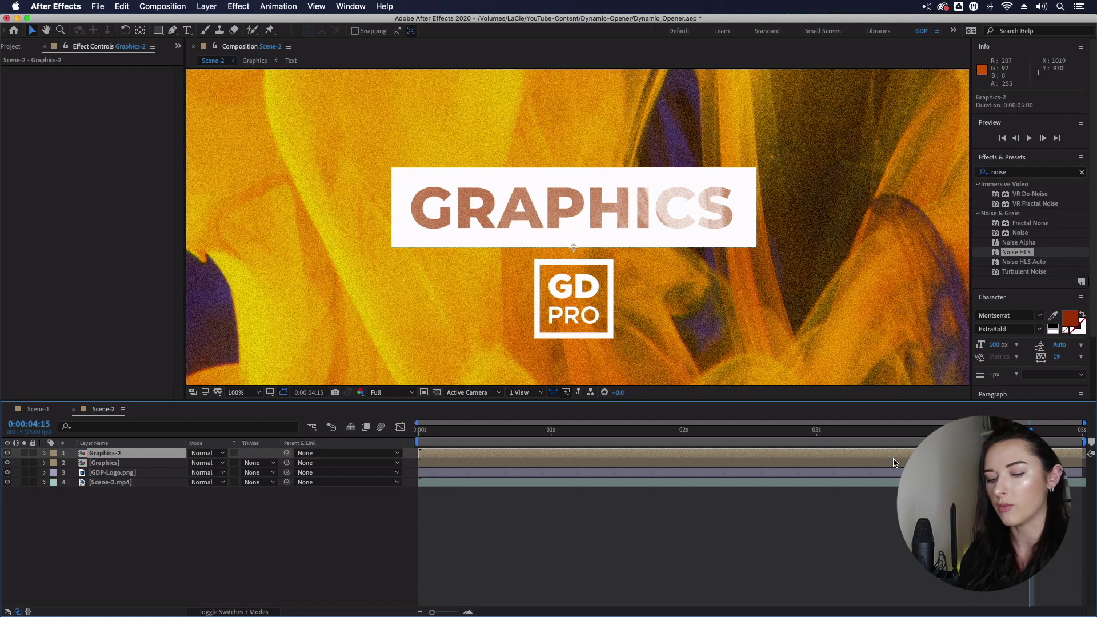
key(Up)
key(Up)
key(Up)
key(Up)
key(Up)
key(Up)
key(Up)
key(Up)
key(Up)
key(Up)
key(Up)
key(Up)
key(Up)
key(Up)
key(Up)
key(Up)
key(Up)
key(Up)
key(Up)
key(Up)
key(Up)
key(Up)
key(Up)
key(Up)
key(Up)
key(Up)
key(Up)
key(Up)
key(Up)
key(Up)
key(Up)
key(Up)
key(Up)
key(Up)
key(Up)
key(Up)
key(Up)
key(Up)
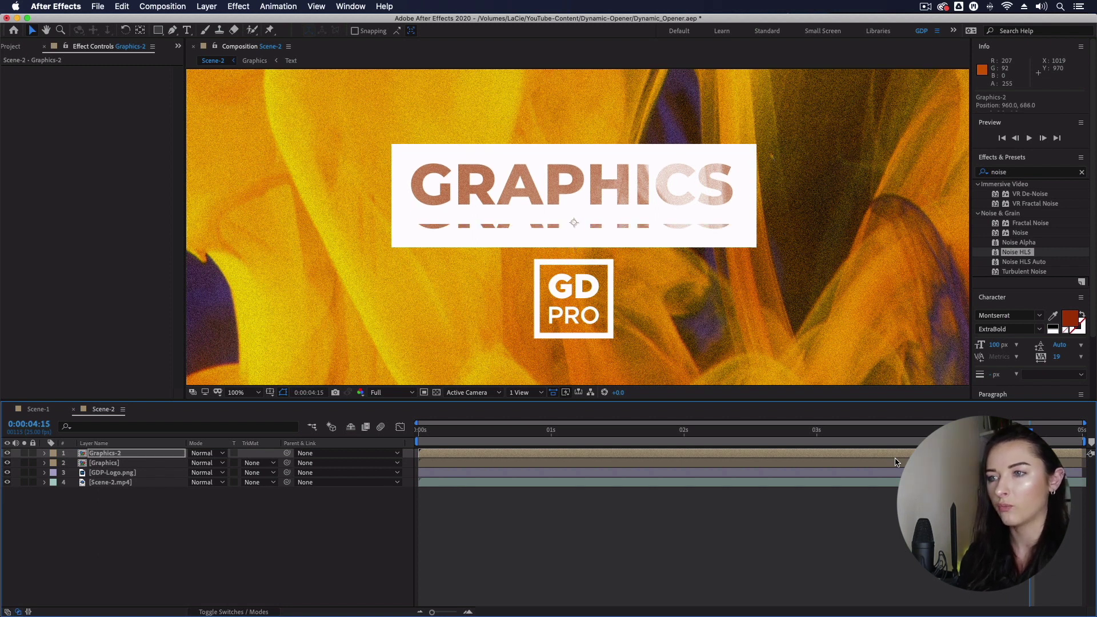
key(super+shift+a)
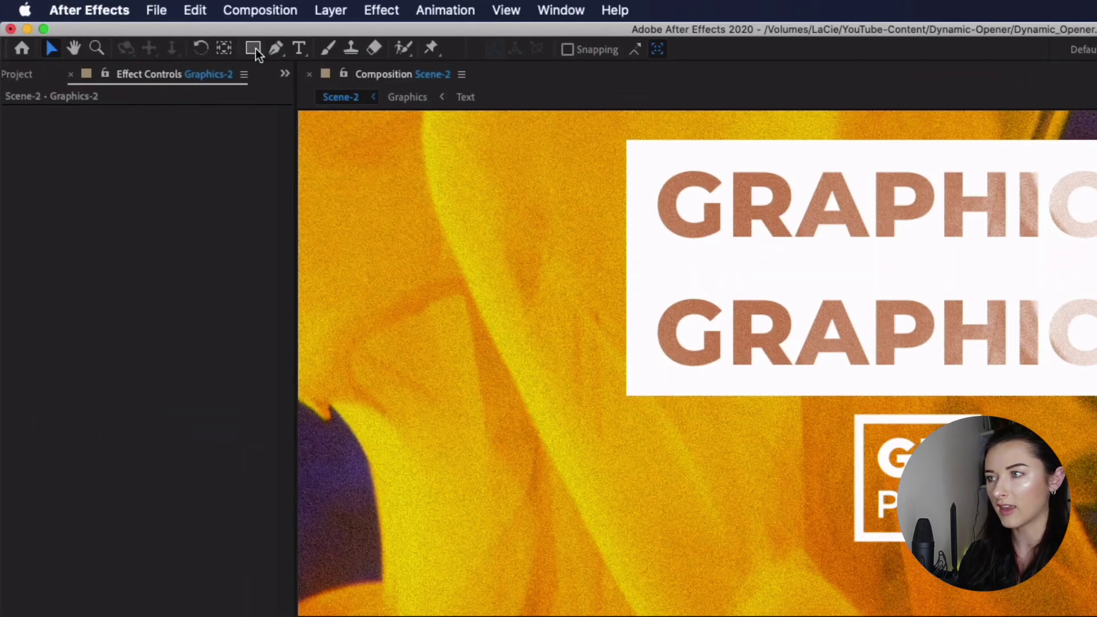
Step: Set the Rectangle tool to a solid colour fill with no stroke
click(159, 30)
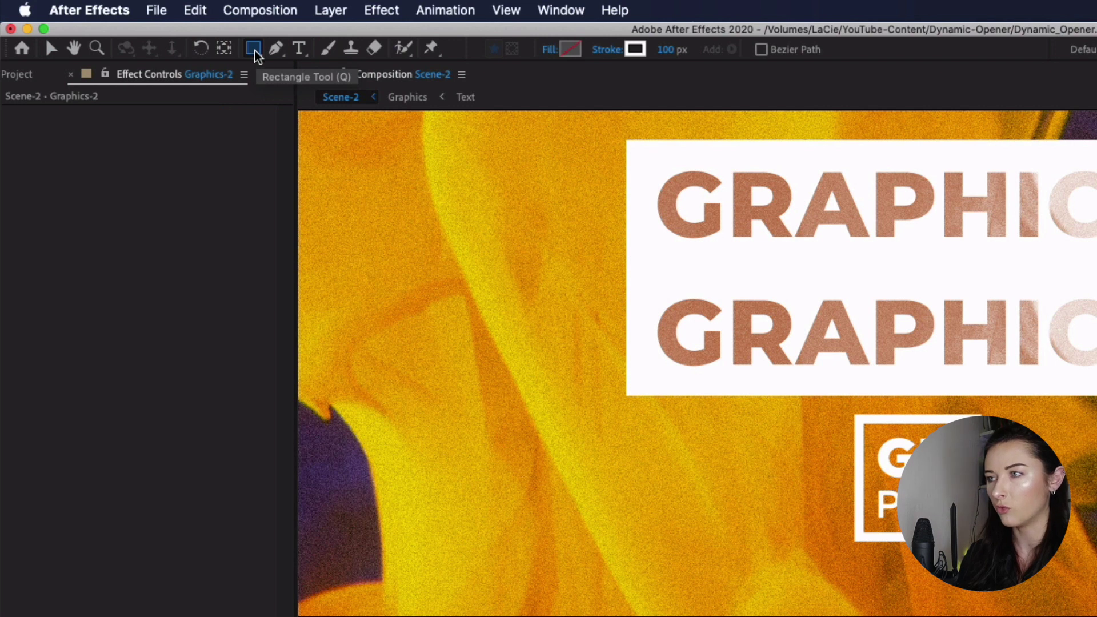
click(551, 50)
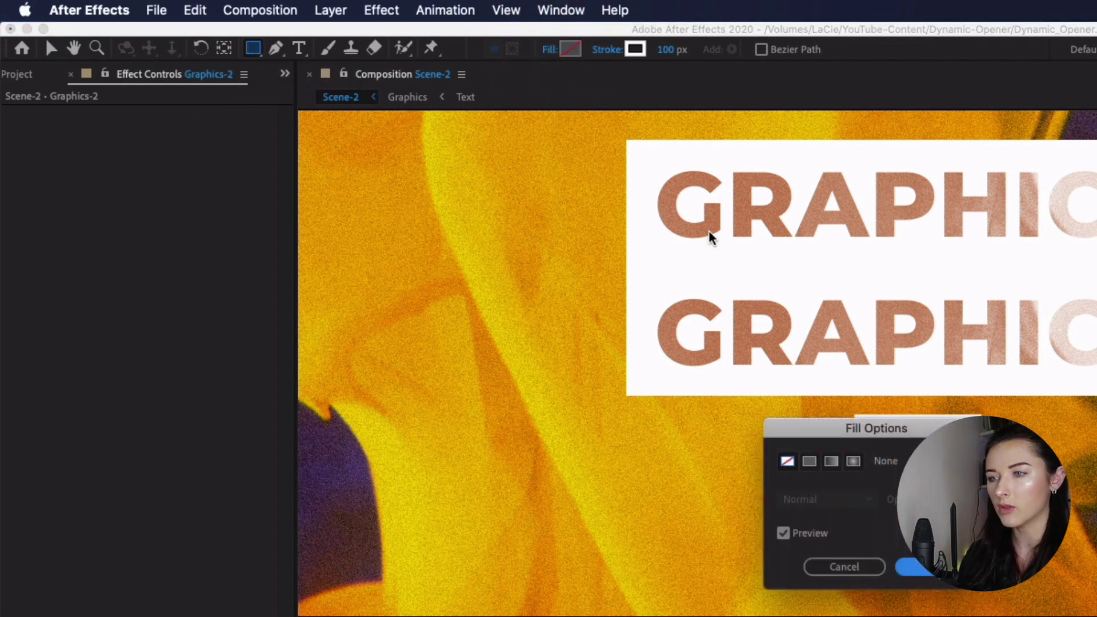
click(808, 463)
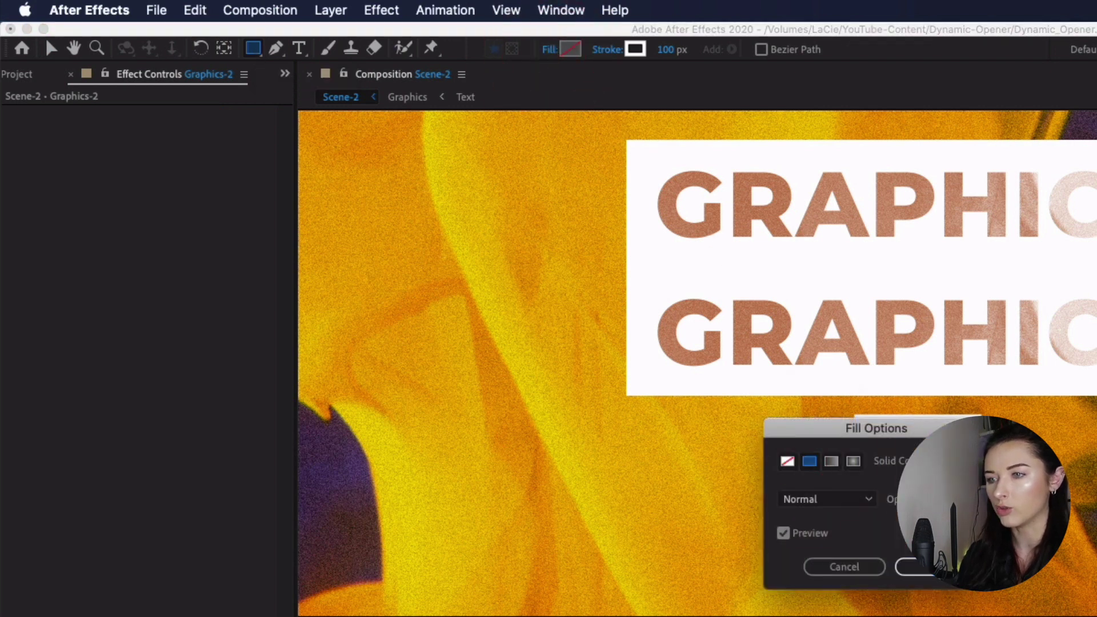
click(912, 566)
click(605, 49)
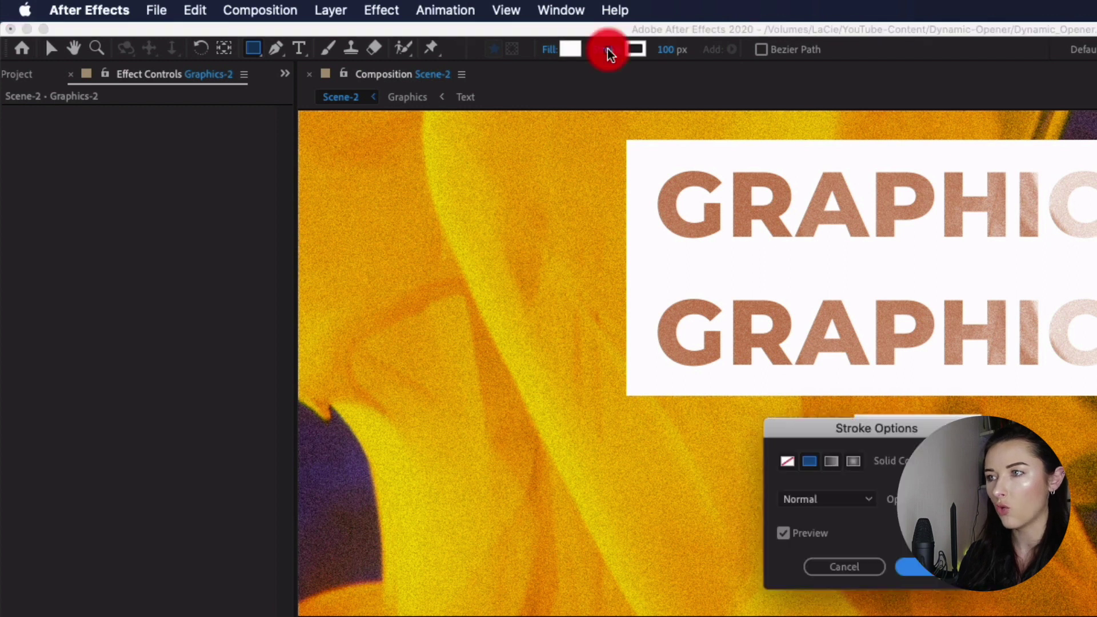
click(787, 461)
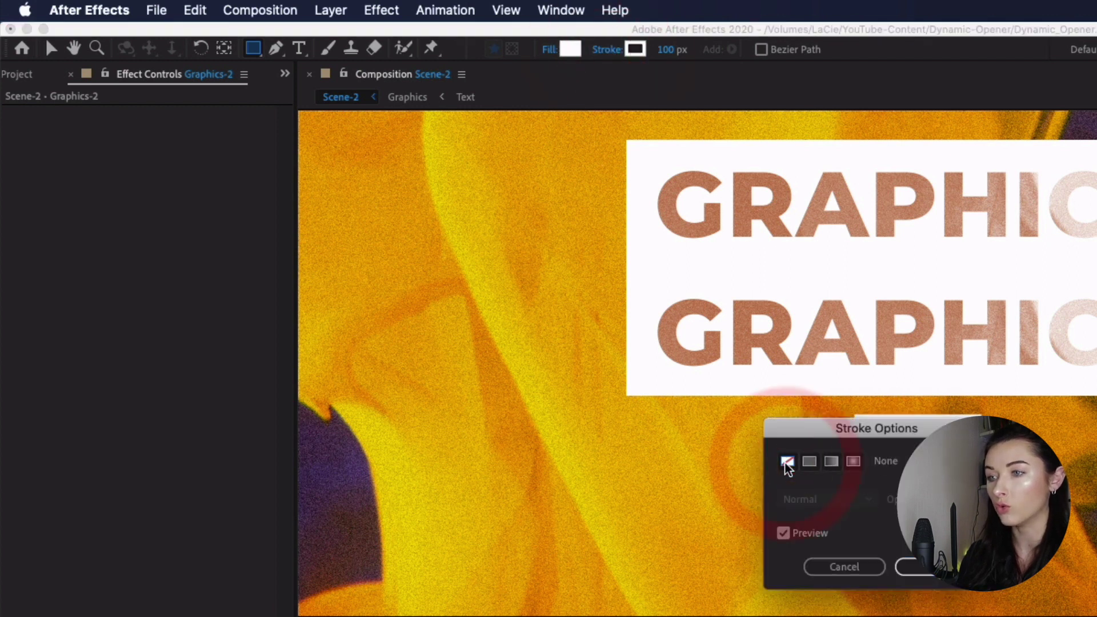
key(Return)
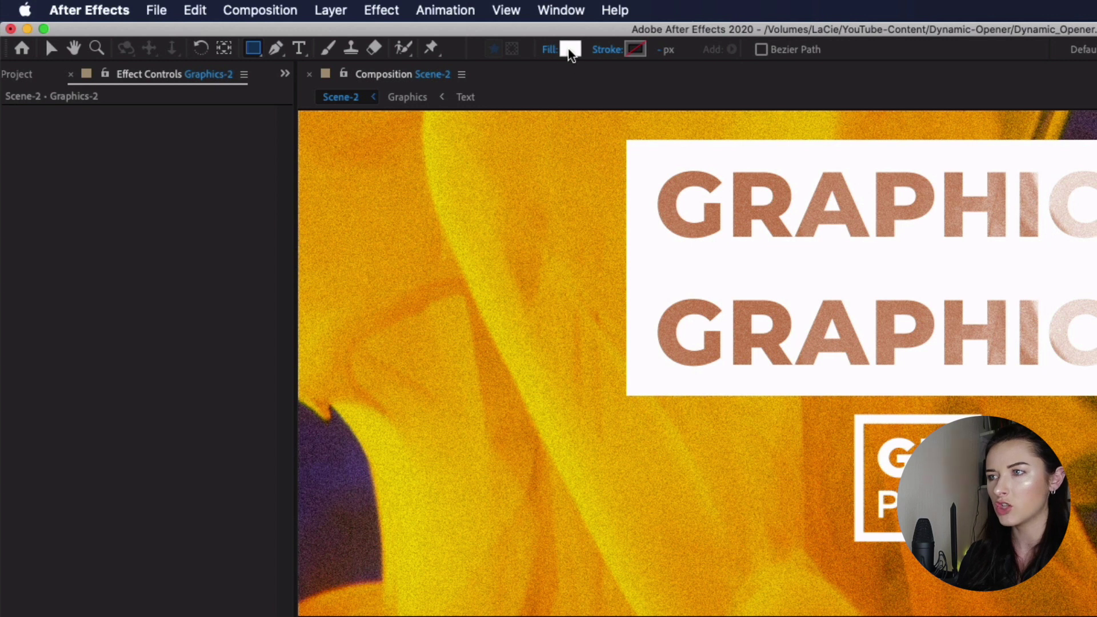
Step: Draw a rectangle with red fill CA1313 covering the upper GRAPHICS box, and select the Graphics-2 layer
click(569, 49)
click(404, 486)
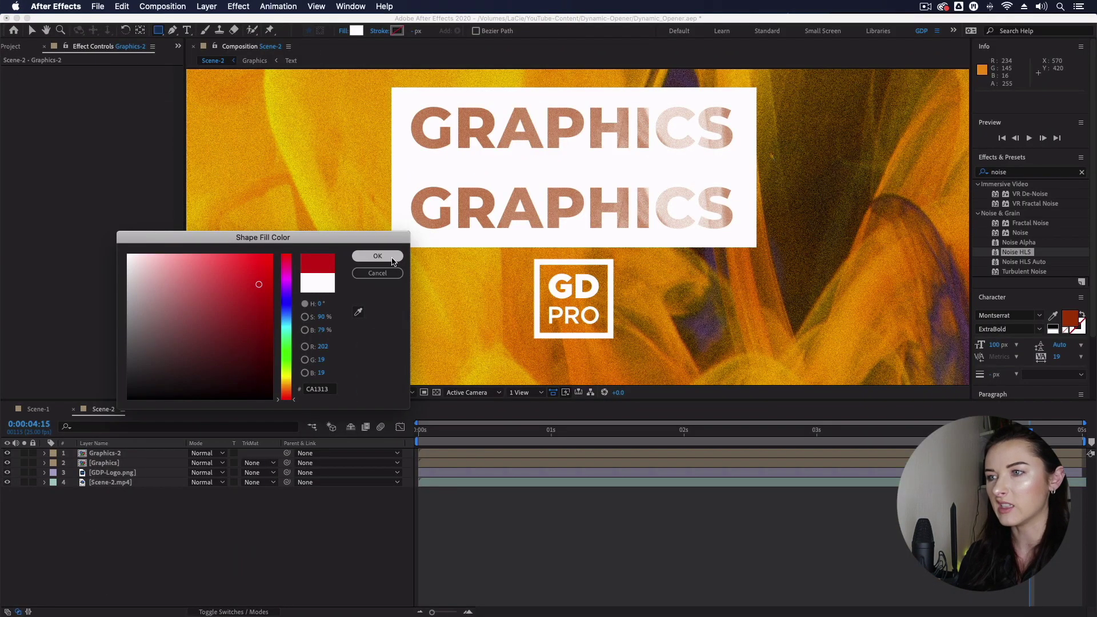
click(377, 256)
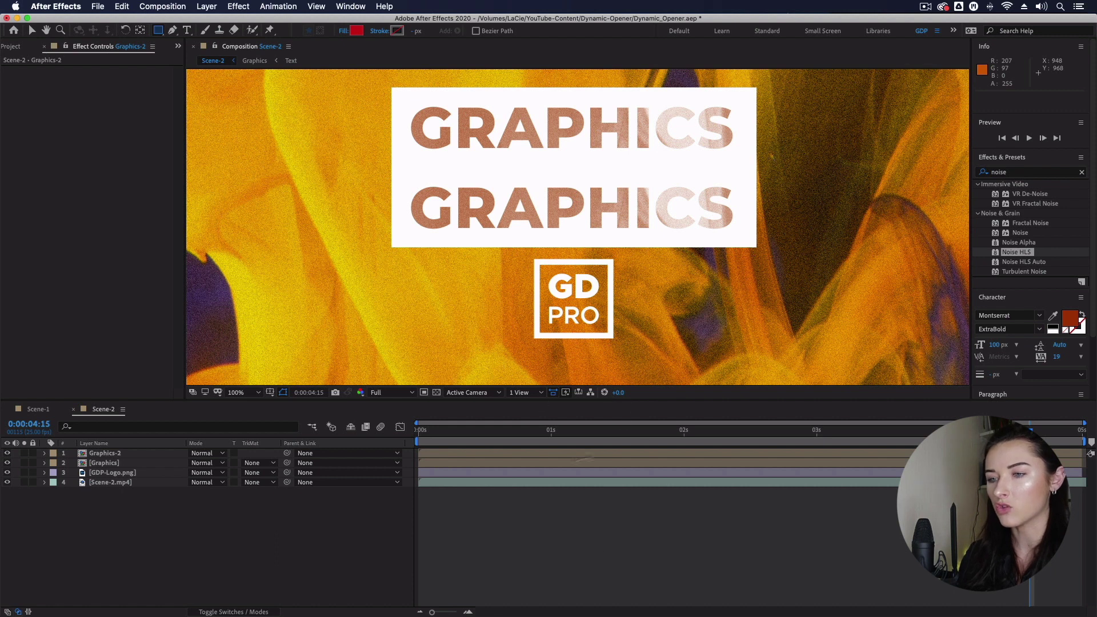
drag(387, 85, 759, 173)
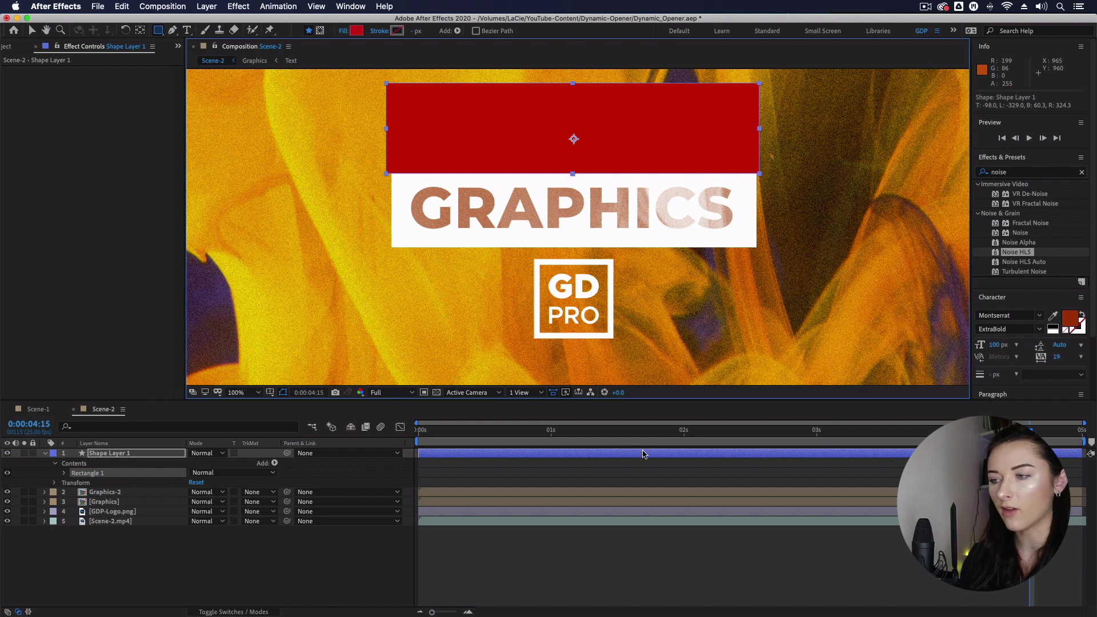
click(510, 495)
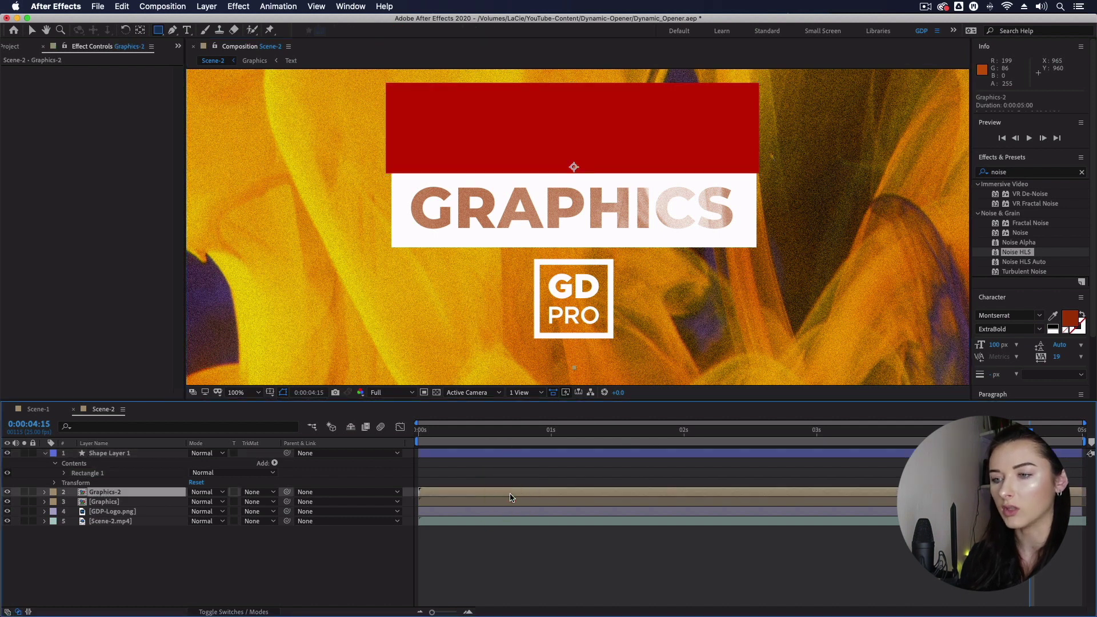
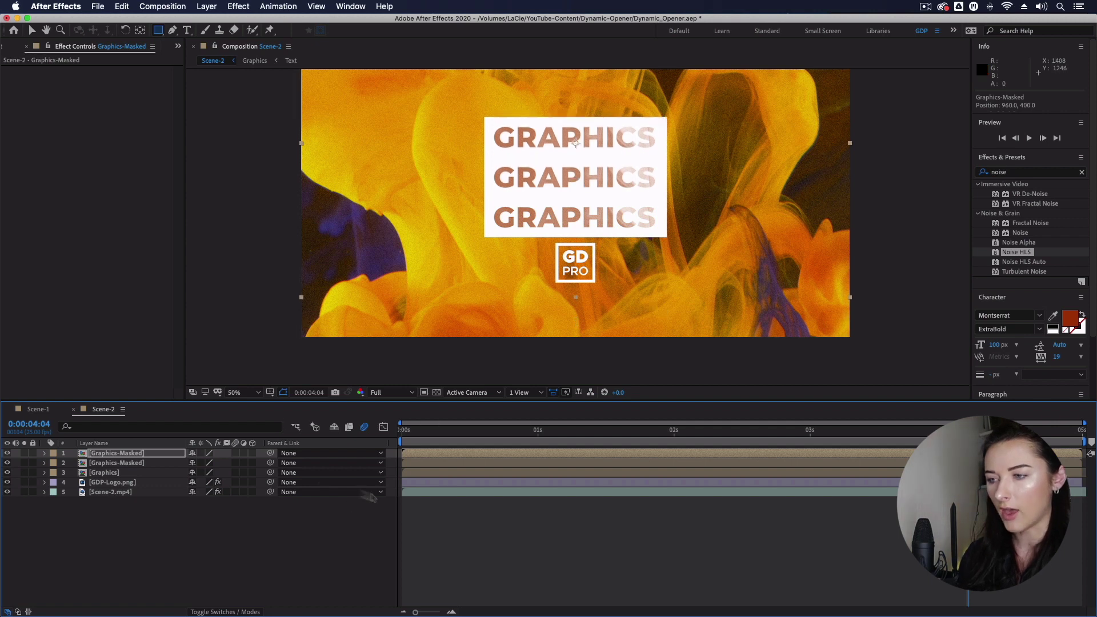
Step: Stagger the two Graphics-Masked layers so the lower one starts about 3 frames in and the upper one 6 frames in
click(137, 464)
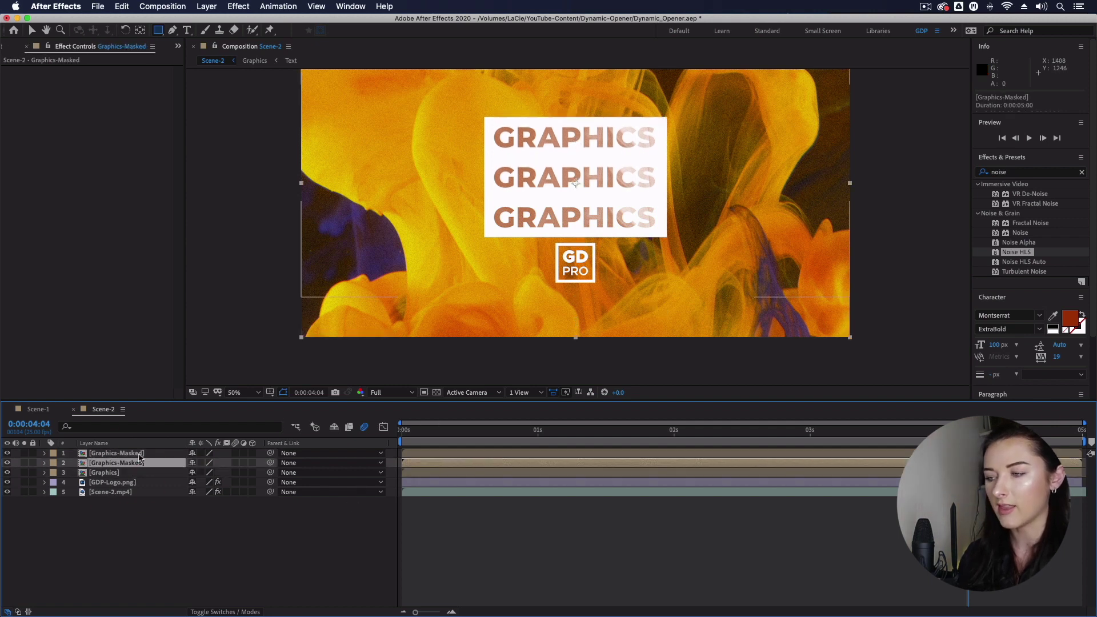
click(136, 453)
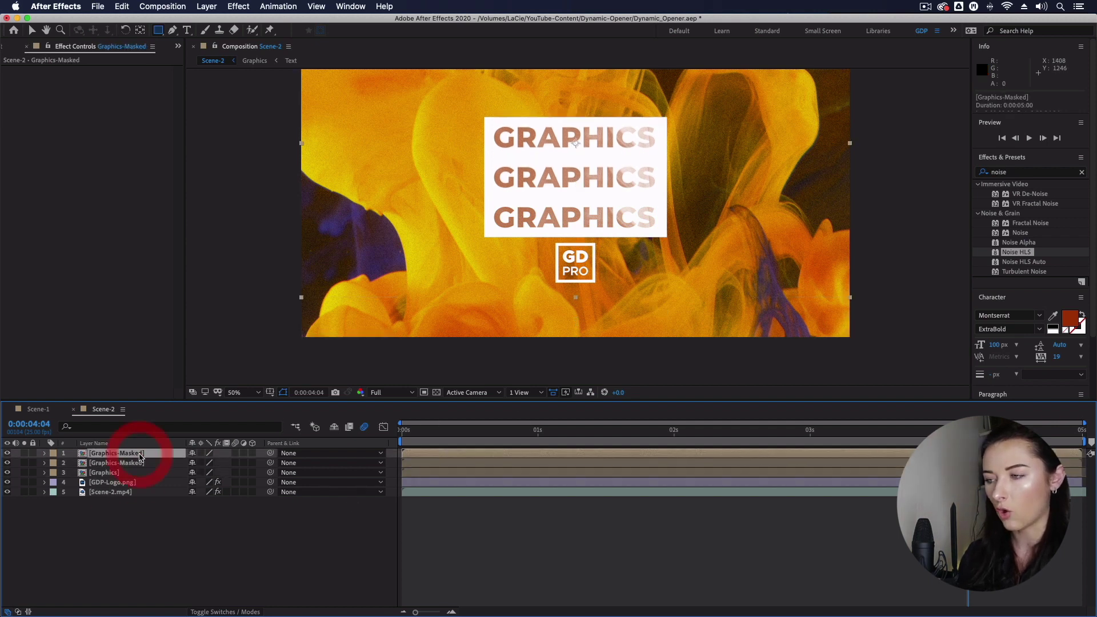
click(425, 464)
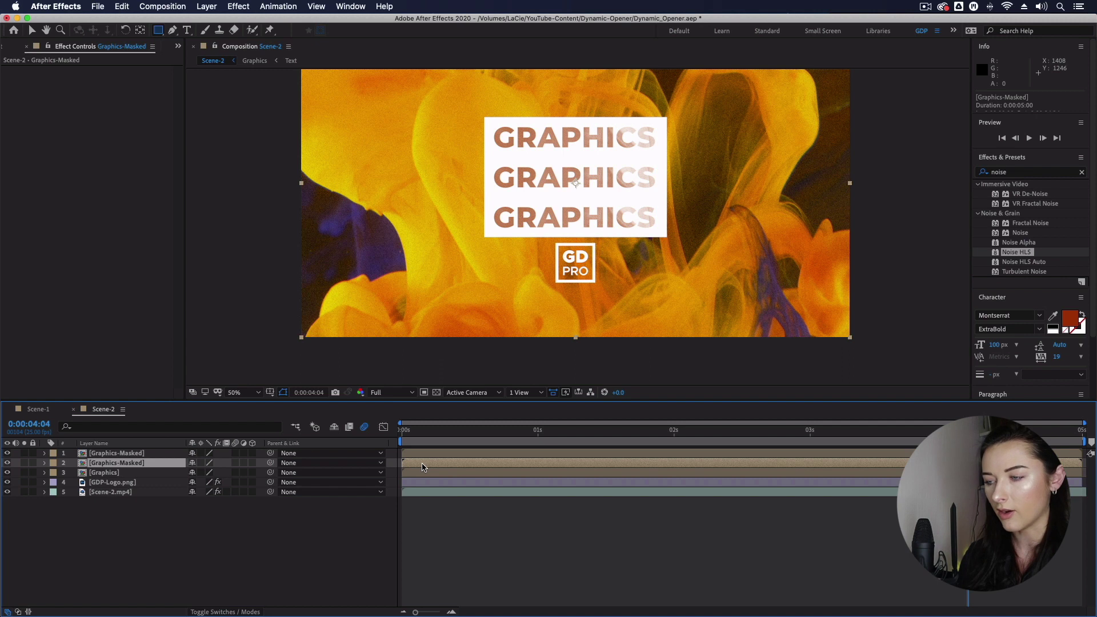
drag(424, 465, 452, 458)
click(422, 455)
Step: Preview the staggered reveal of the three GRAPHICS boxes from the start and scrub on through the boxes' growth
drag(410, 435, 446, 434)
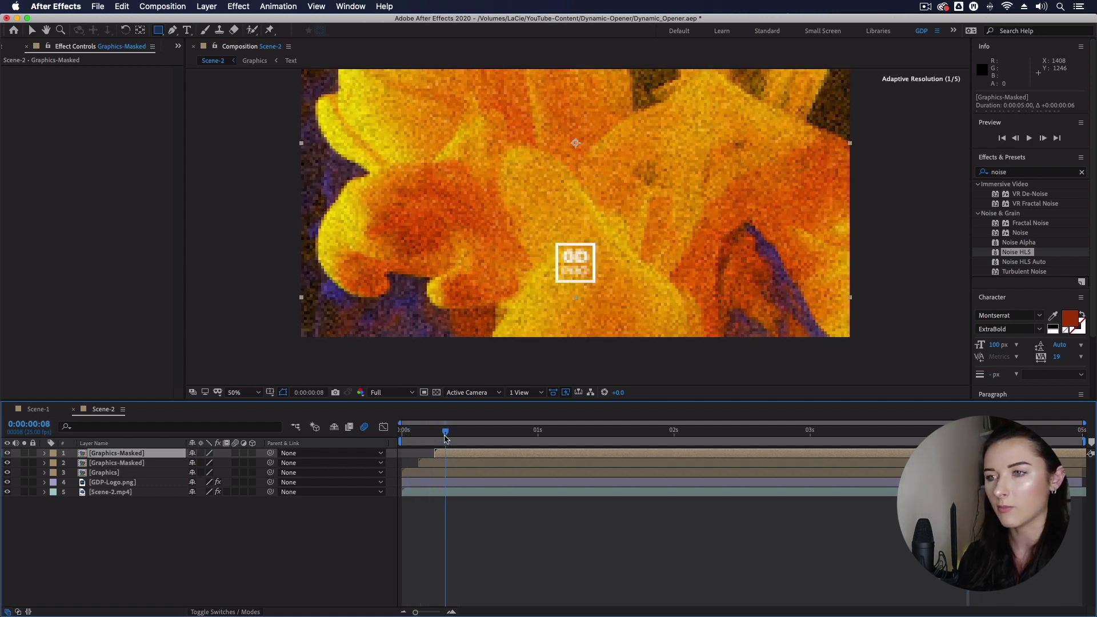
key(space)
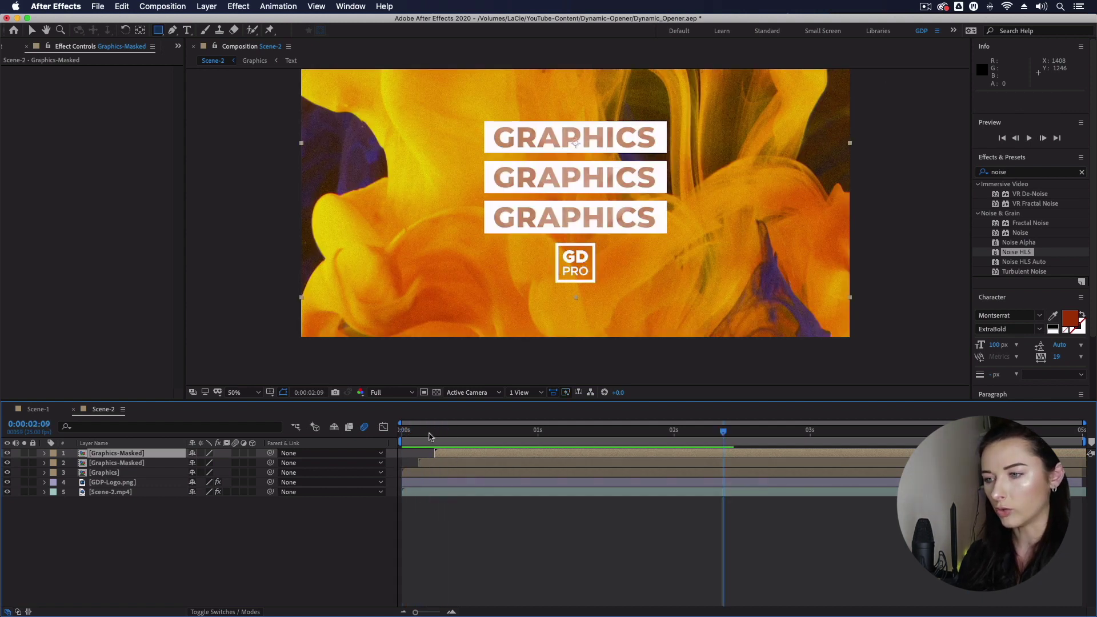
drag(430, 434, 381, 436)
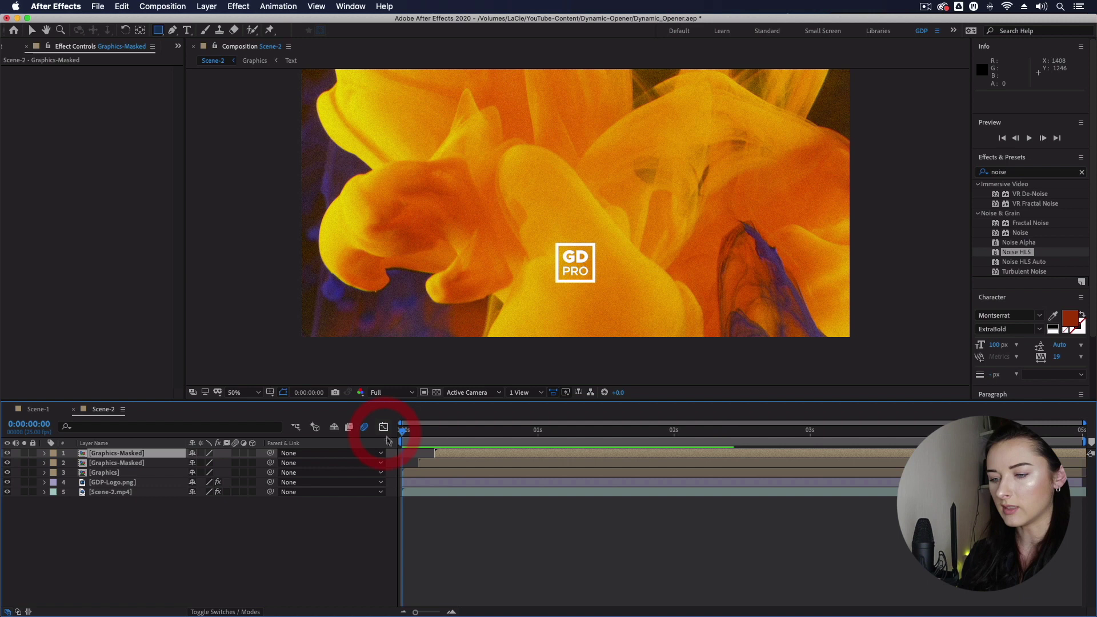
key(space)
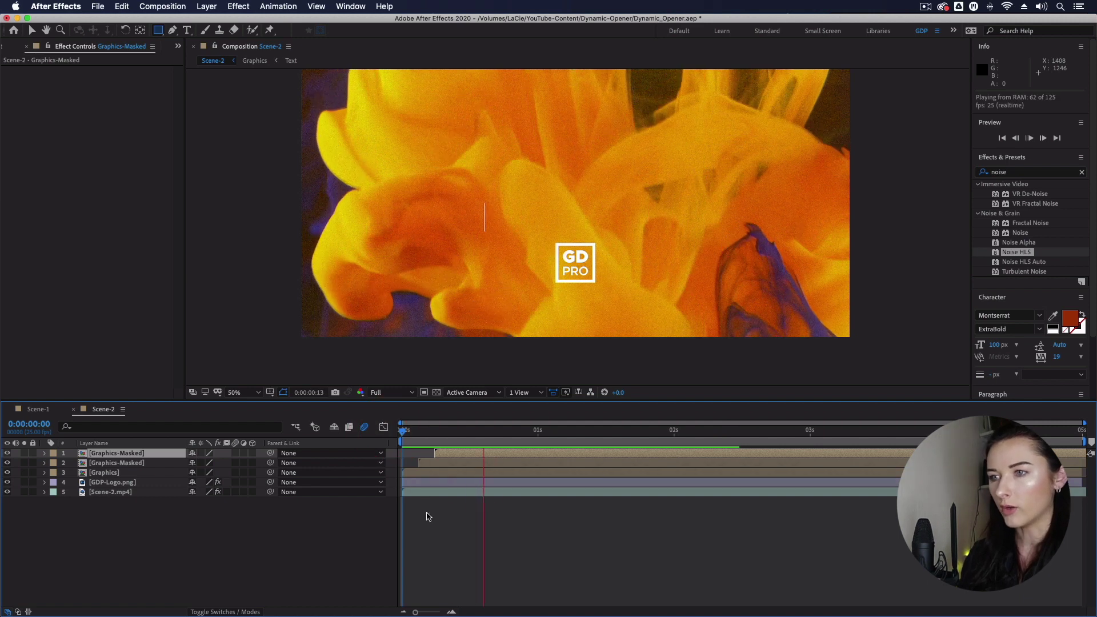
key(space)
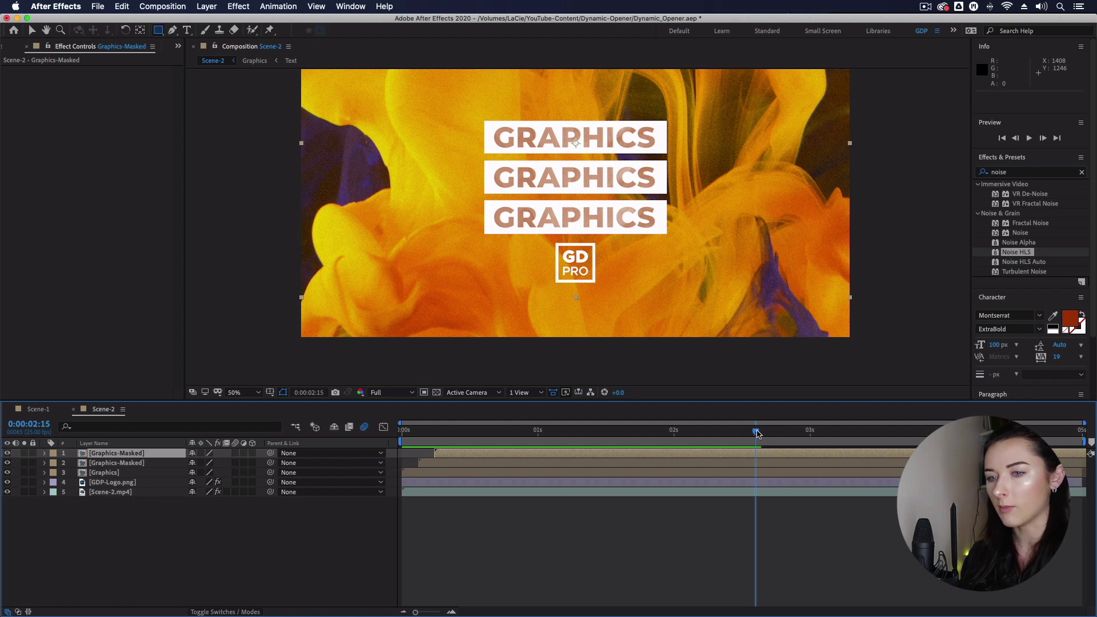
drag(759, 435, 877, 451)
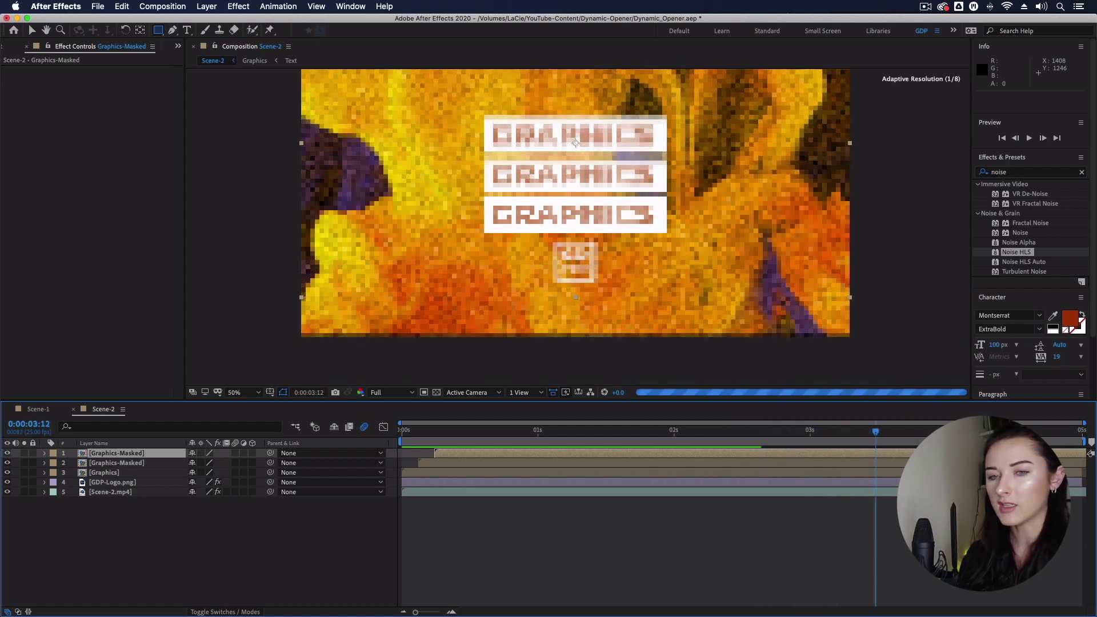
key(space)
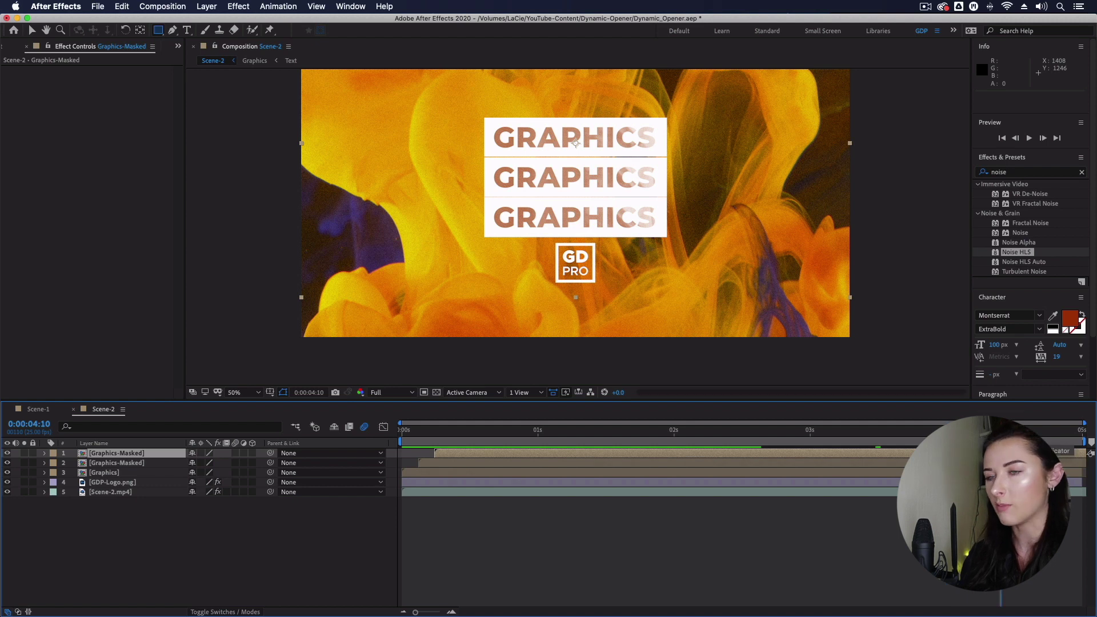
Step: Move all three GRAPHICS layers together slightly upward to leave more space above the logo, and save the project
key(F2)
scroll(758, 313, down, 2)
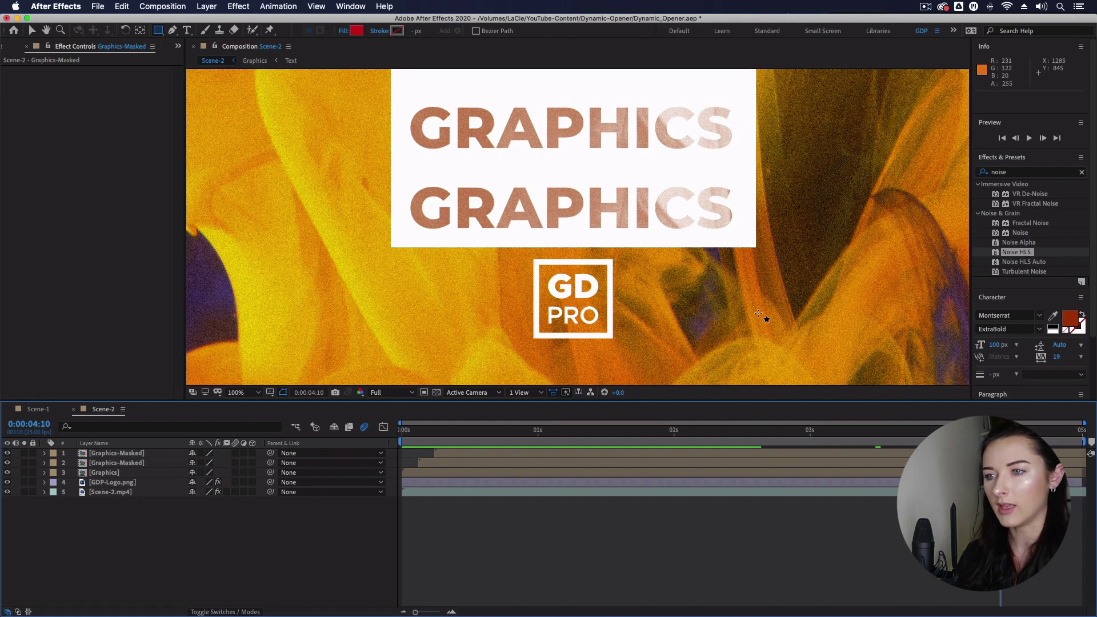
click(539, 454)
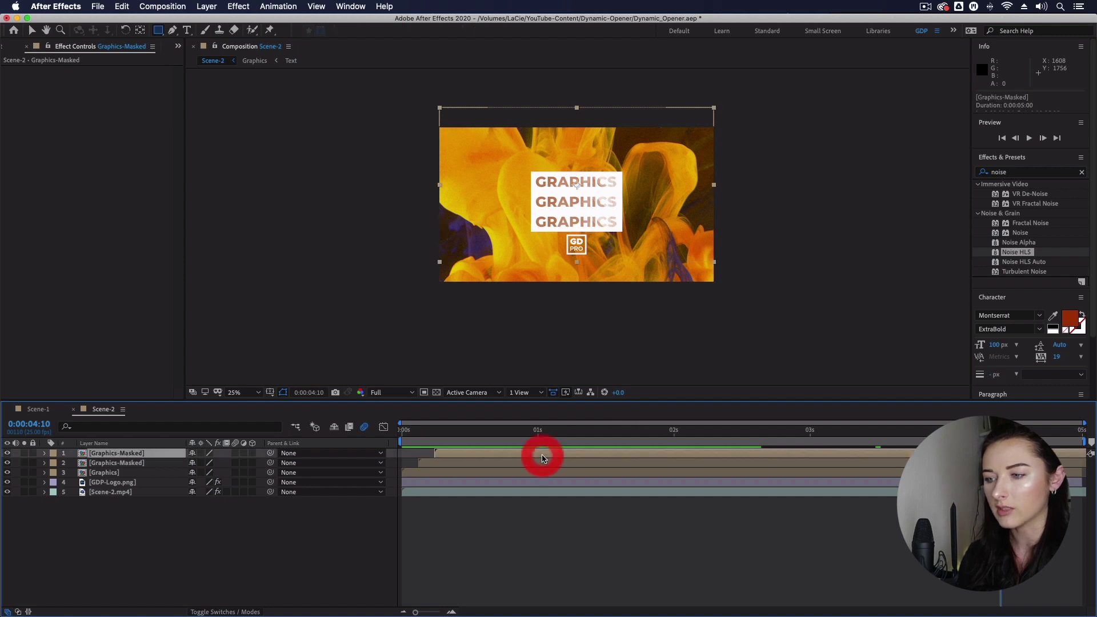
shift+click(538, 473)
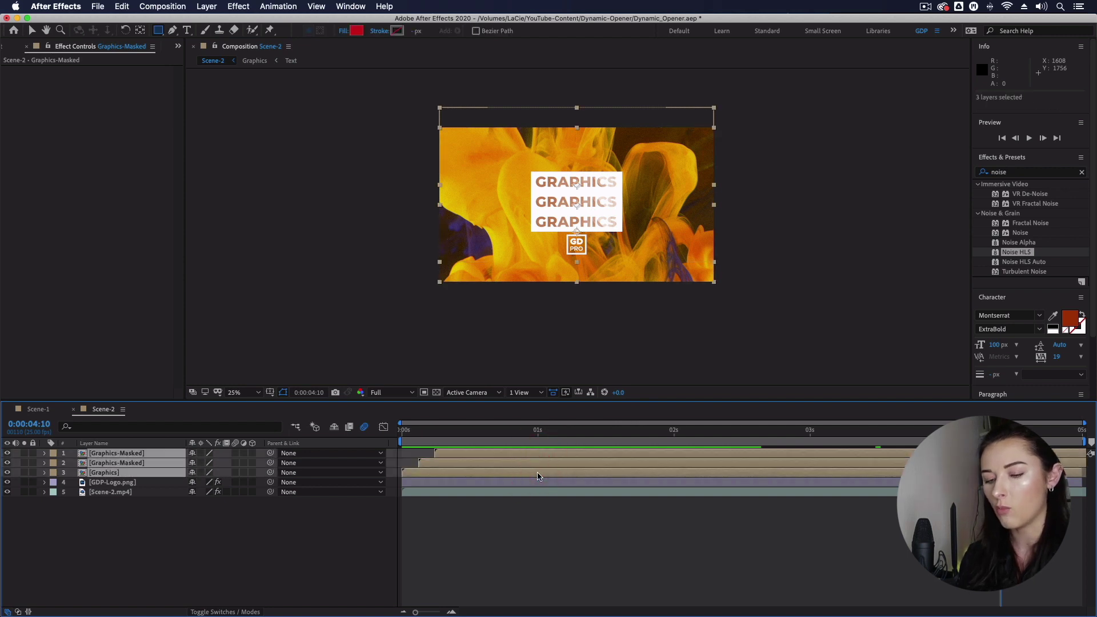
click(668, 536)
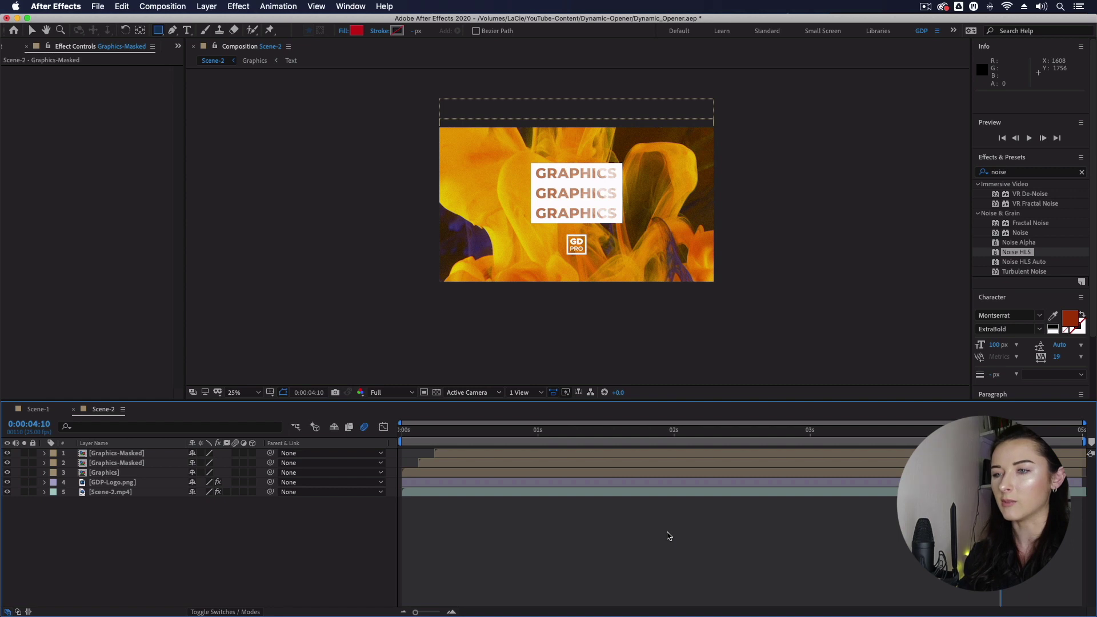
key(super+s)
click(508, 564)
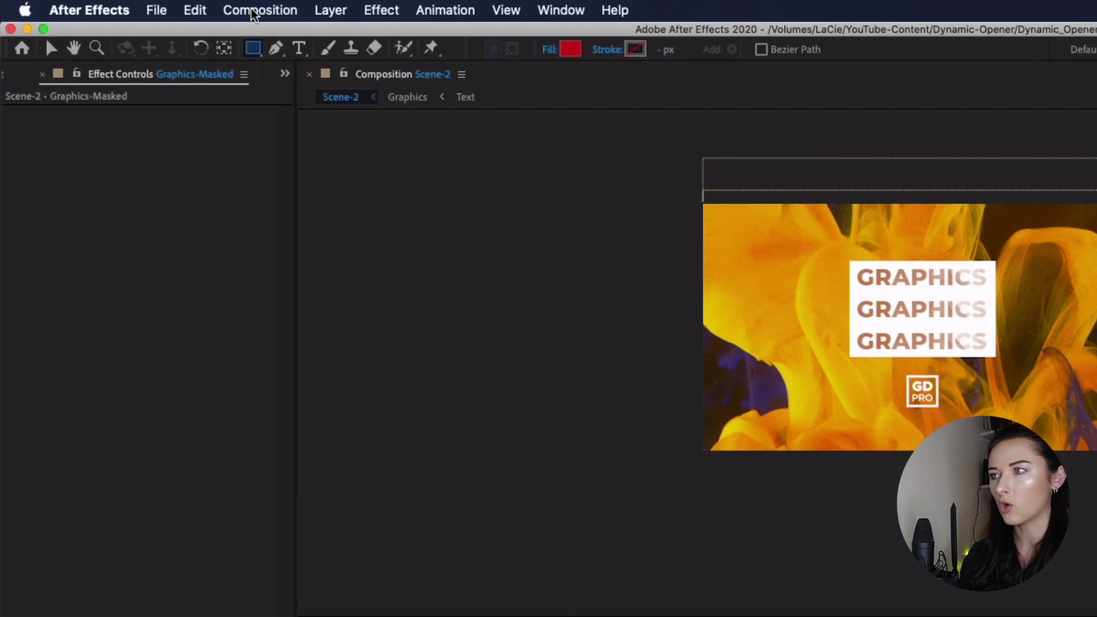
Step: Create a new 1920 x 1080, 25 fps composition named Main-Comp with a duration of 0:00:08:00
click(166, 6)
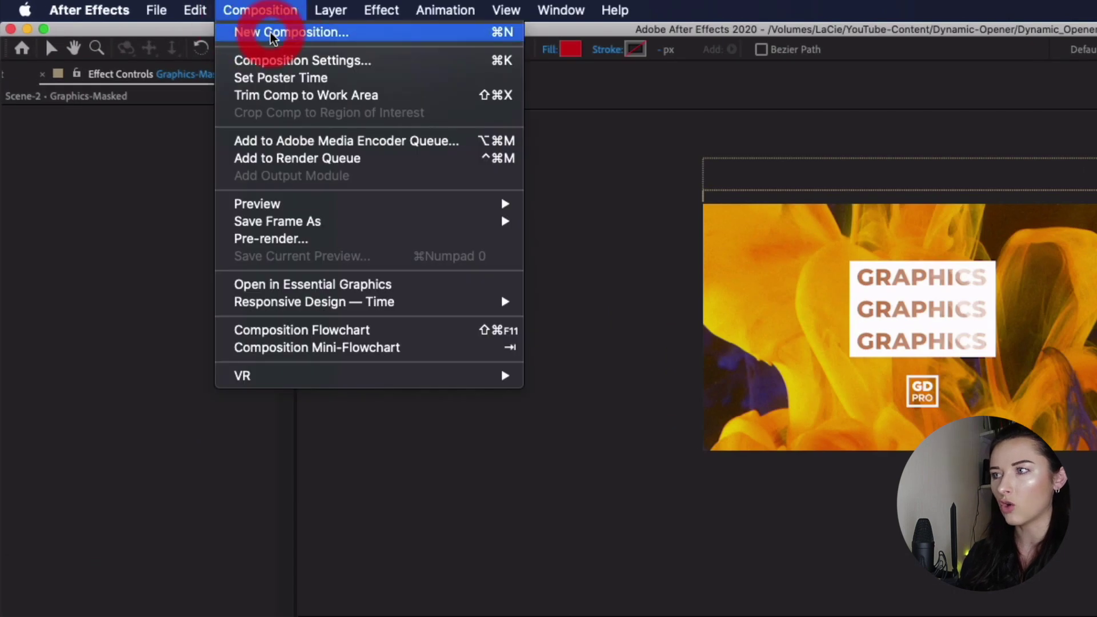
click(271, 33)
text(Main-Comp)
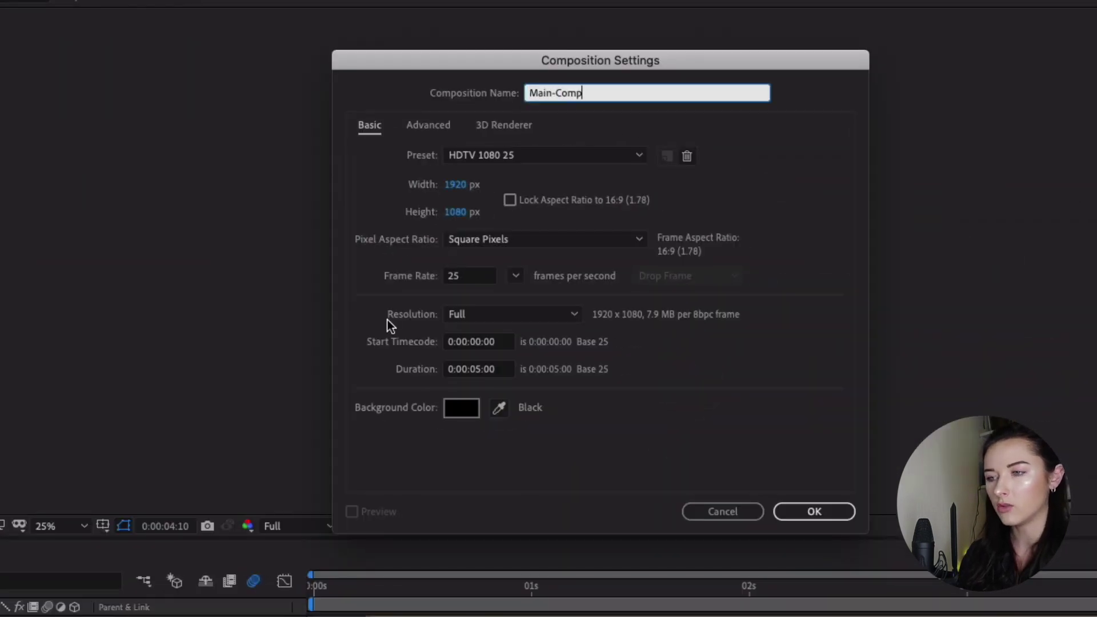
click(480, 369)
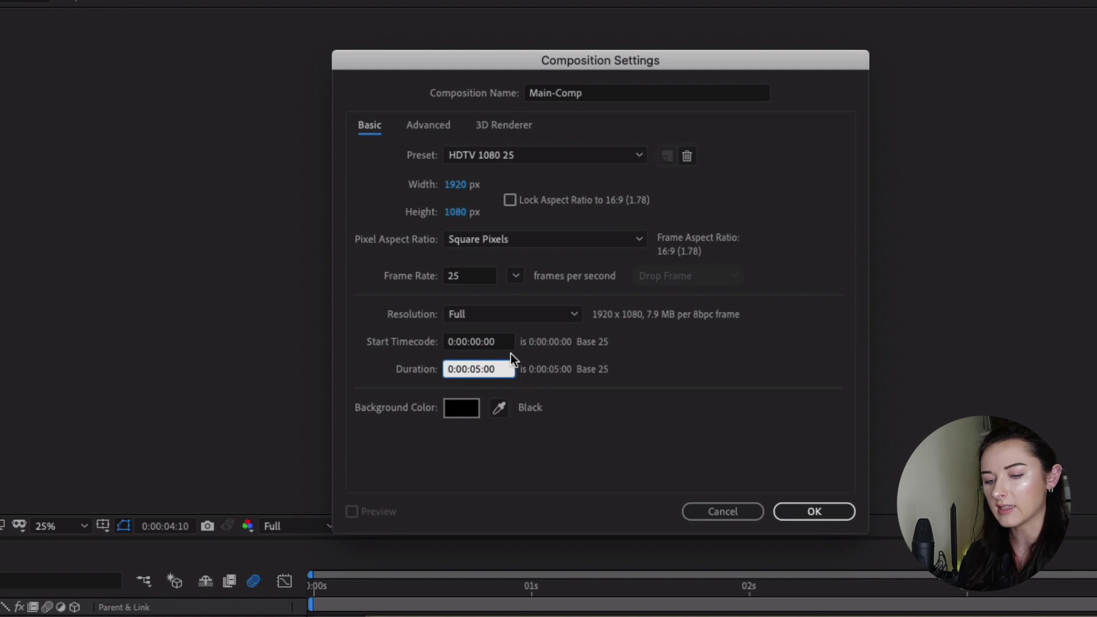
key(BackSpace)
text(8)
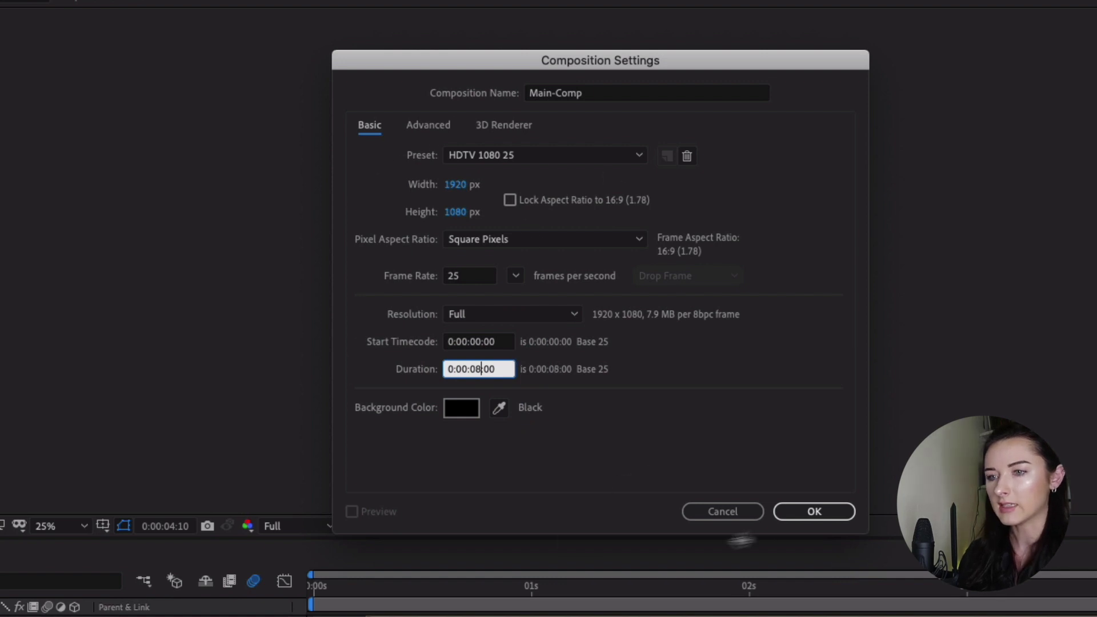
click(826, 514)
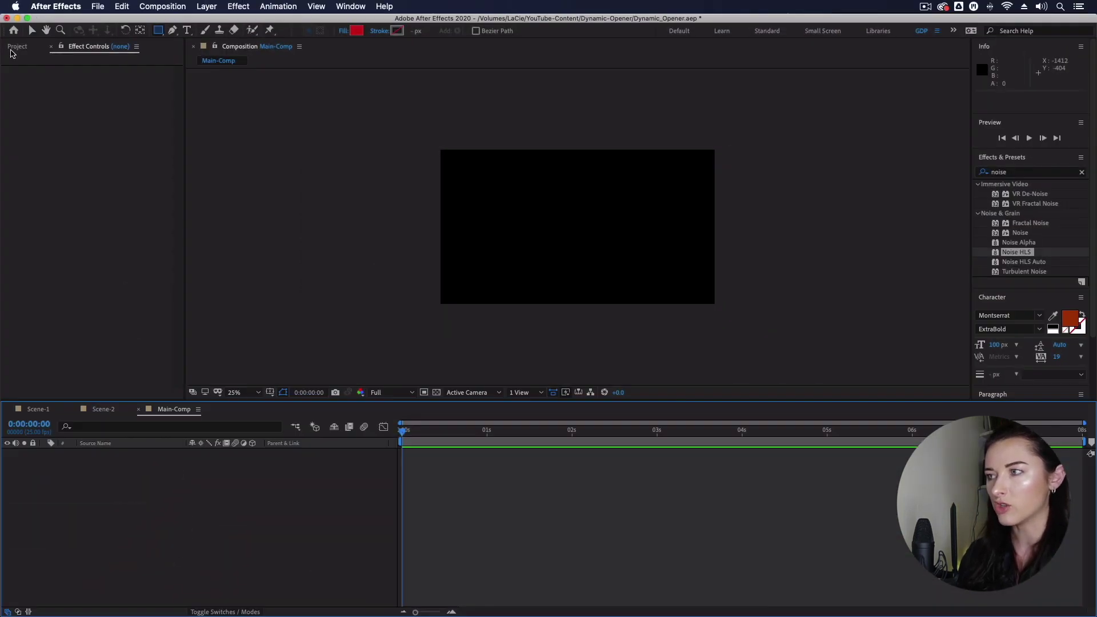
Step: Add Scene-1 and Scene-2 to Main-Comp with Scene-2 on top, and shift Scene-2 to start at 3 seconds
click(13, 51)
click(54, 194)
drag(63, 201, 106, 482)
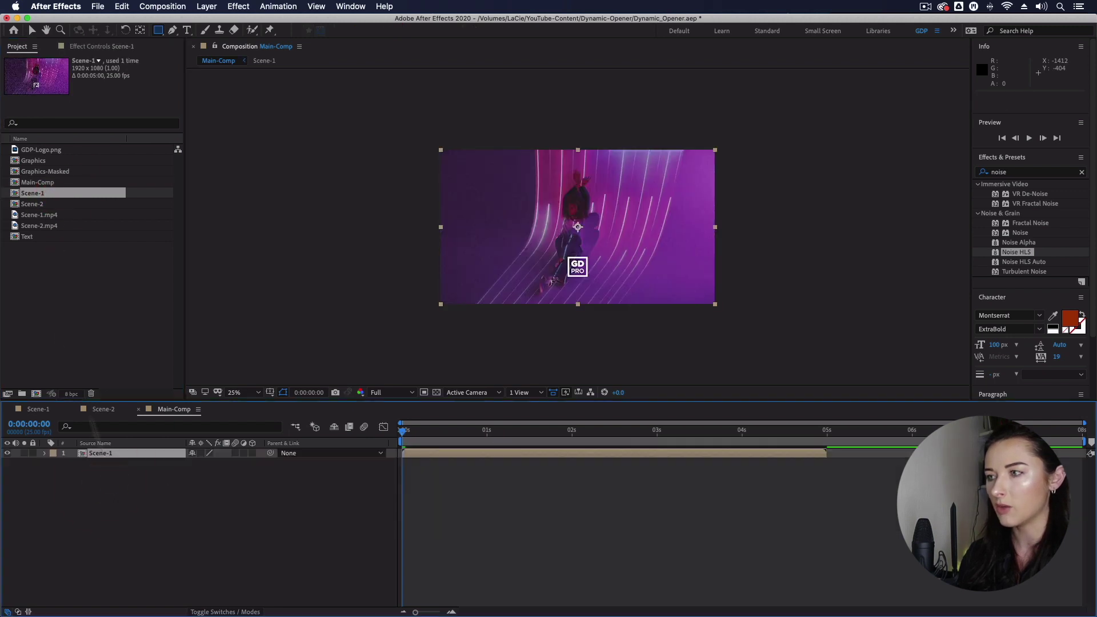
drag(61, 203, 92, 454)
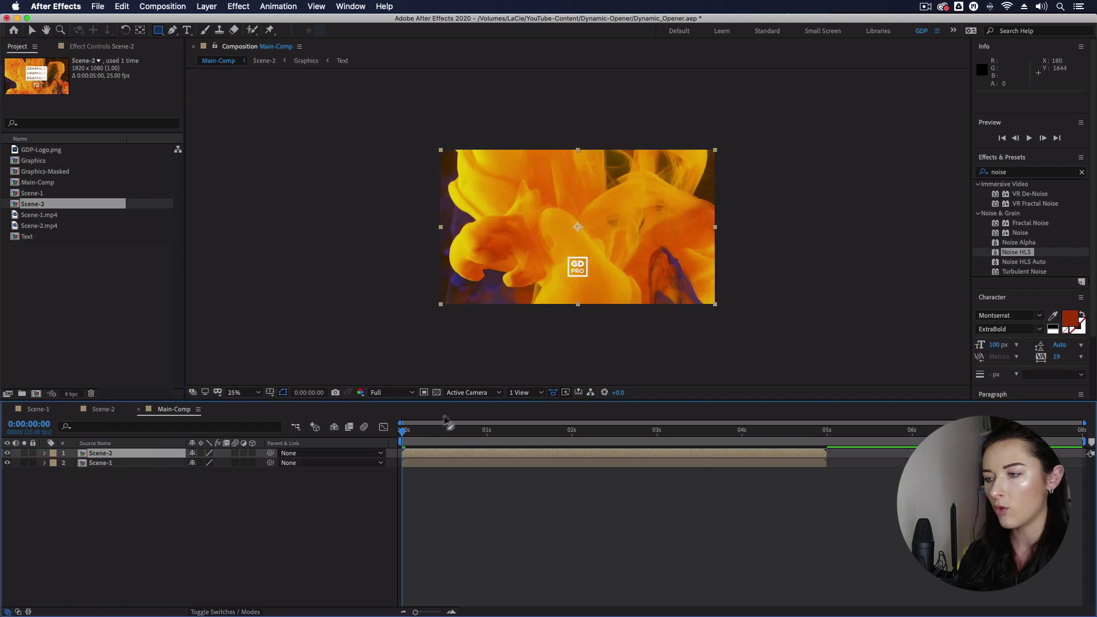
drag(419, 456, 673, 467)
Step: Find the Motion Tile effect and apply it to both the Scene-1 and Scene-2 layers
click(644, 465)
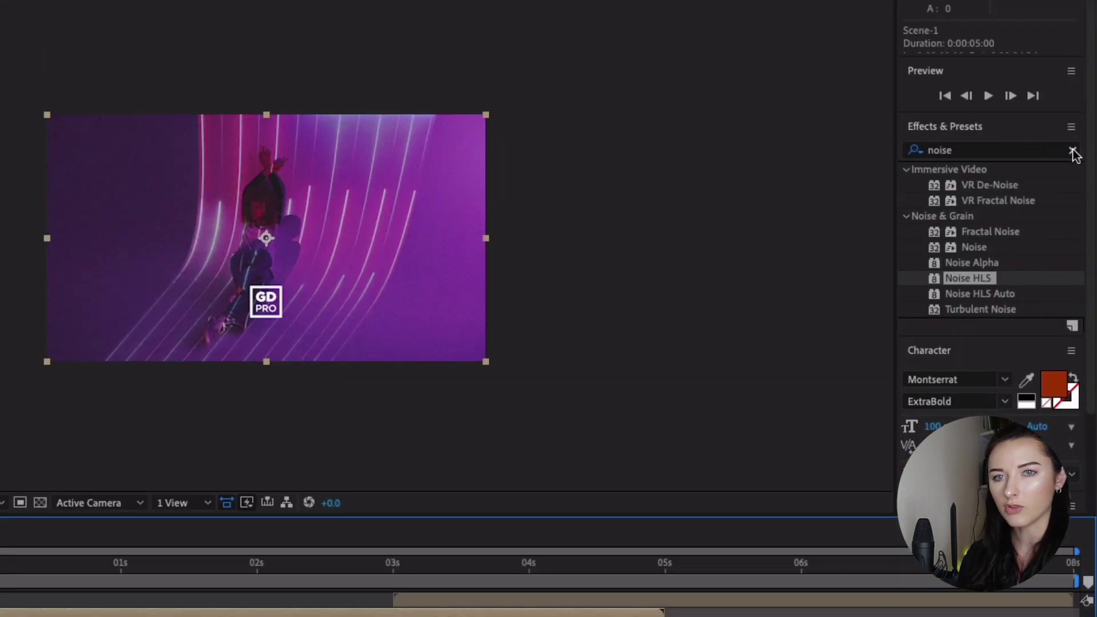
click(1073, 151)
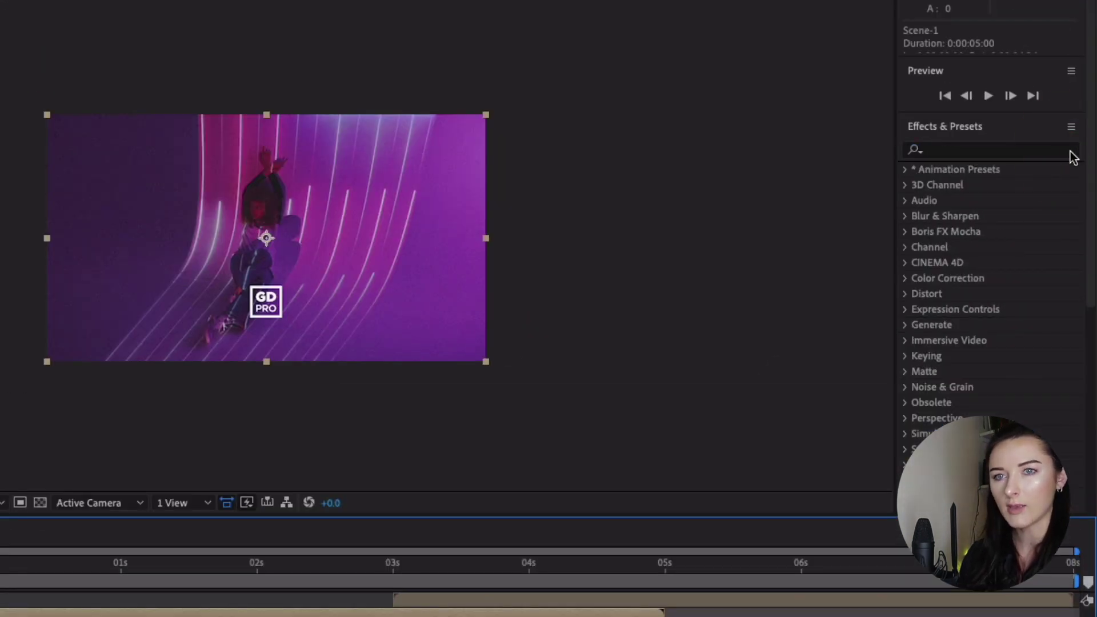
click(1068, 150)
text(Motion tile)
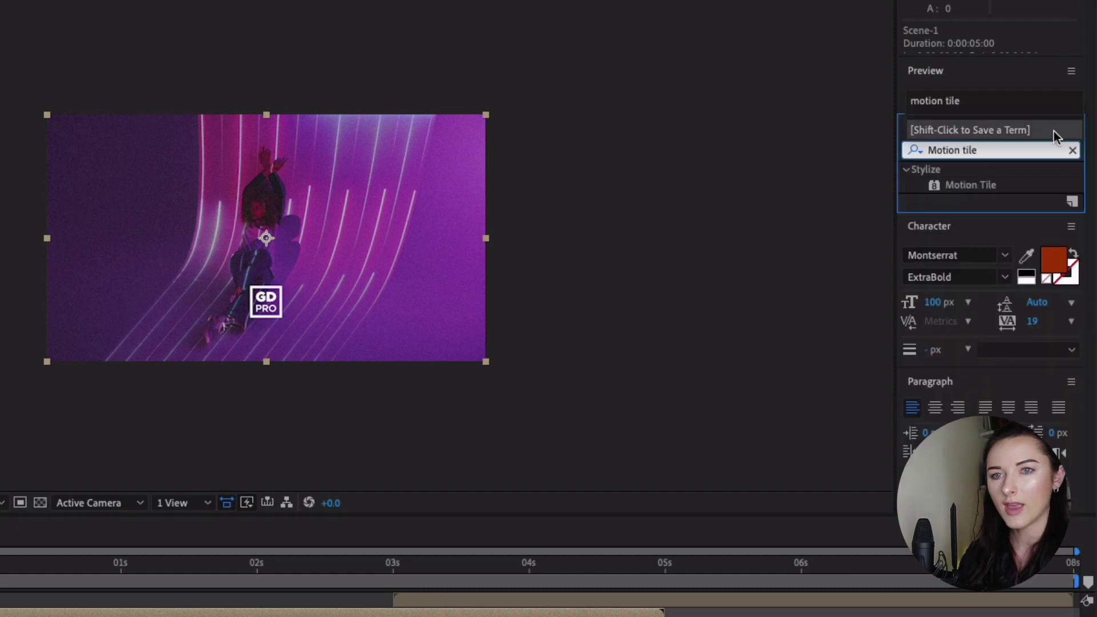
drag(965, 188, 615, 470)
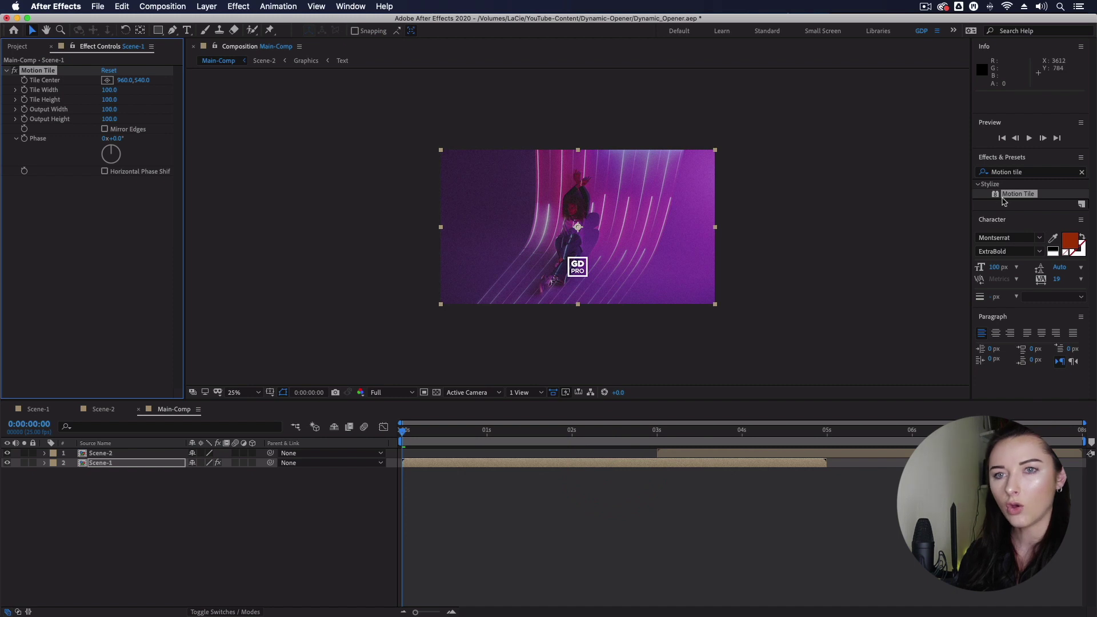
drag(1004, 201, 805, 455)
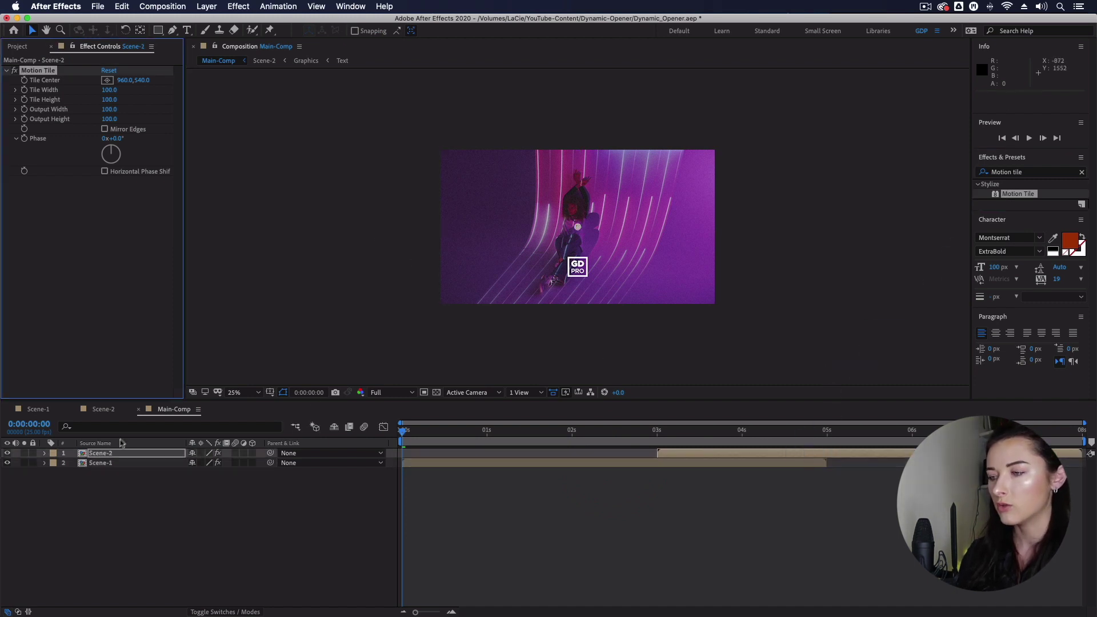
Step: Enable Mirror Edges in Scene-1's Motion Tile and set its Output Width and Output Height to 250
click(110, 462)
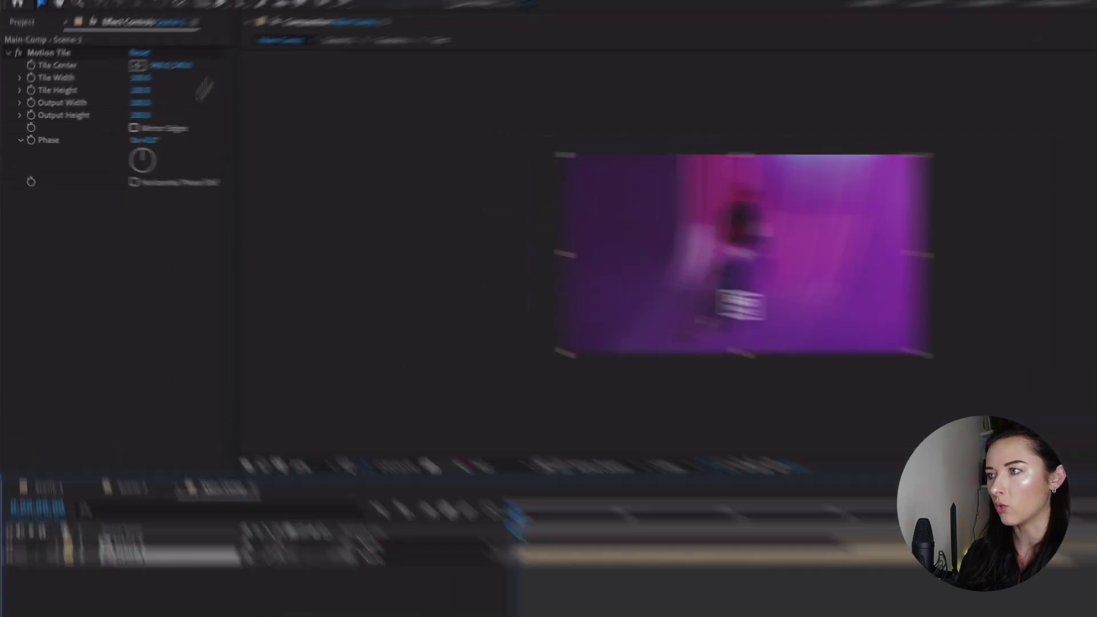
click(146, 128)
click(153, 101)
text(250)
key(Tab)
text(2)
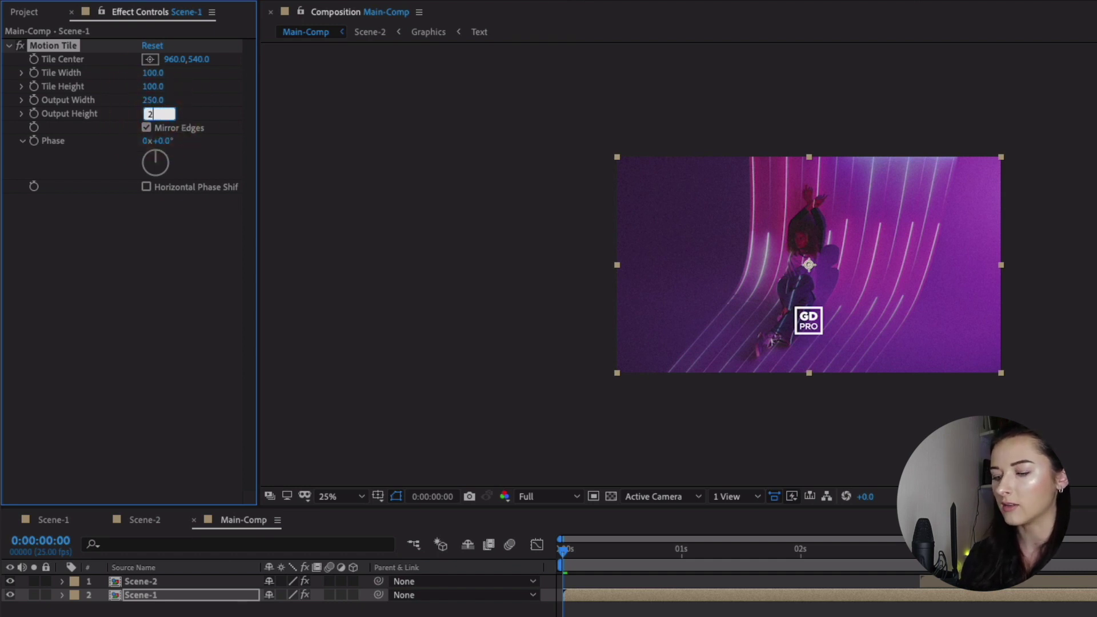
text(50)
key(Return)
Step: Enable Mirror Edges in Scene-2's Motion Tile and set its Output Height and Output Width to 250
click(140, 581)
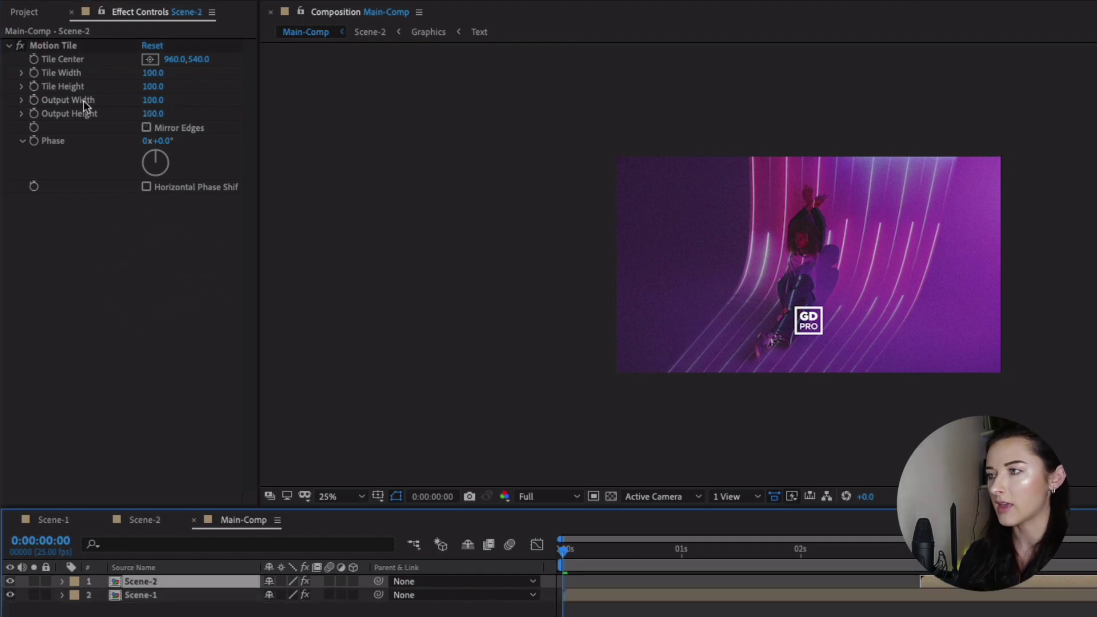
click(147, 128)
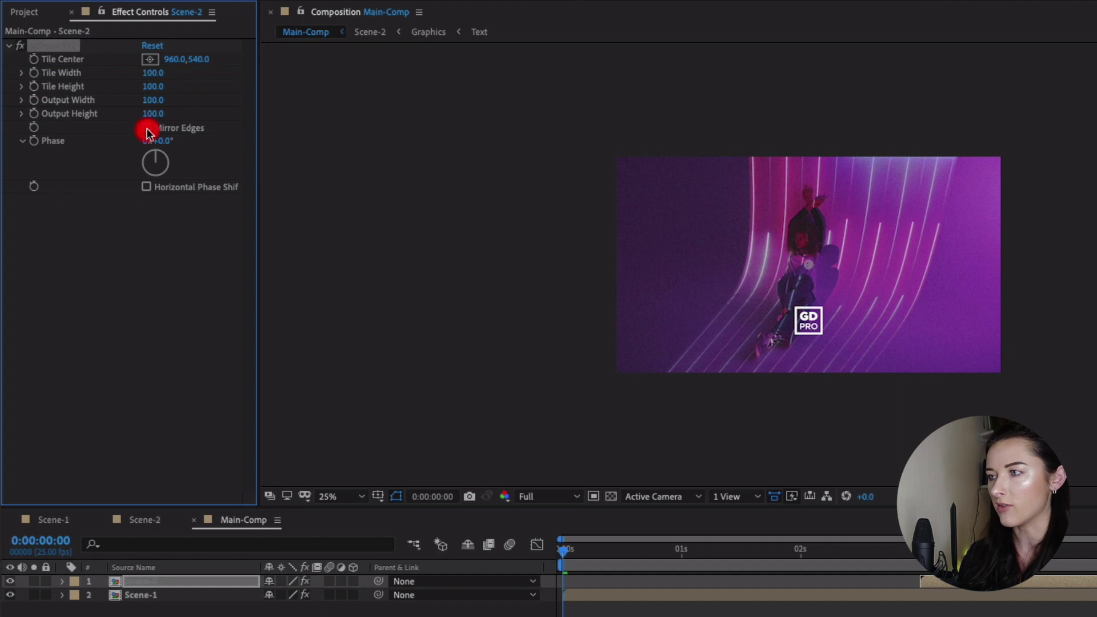
click(153, 116)
text(250)
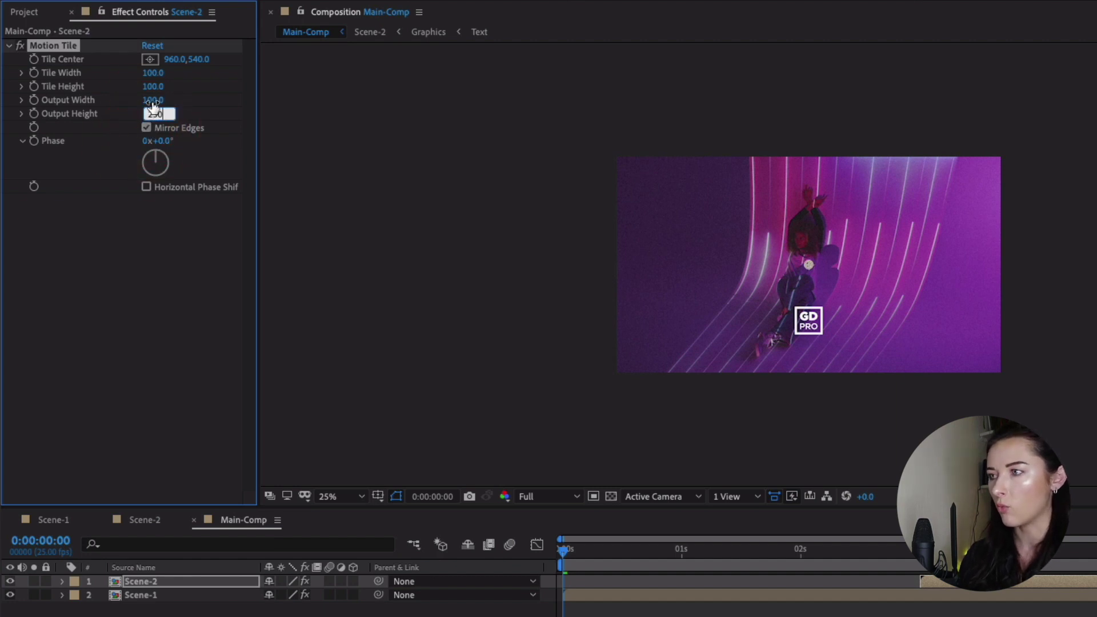
click(152, 101)
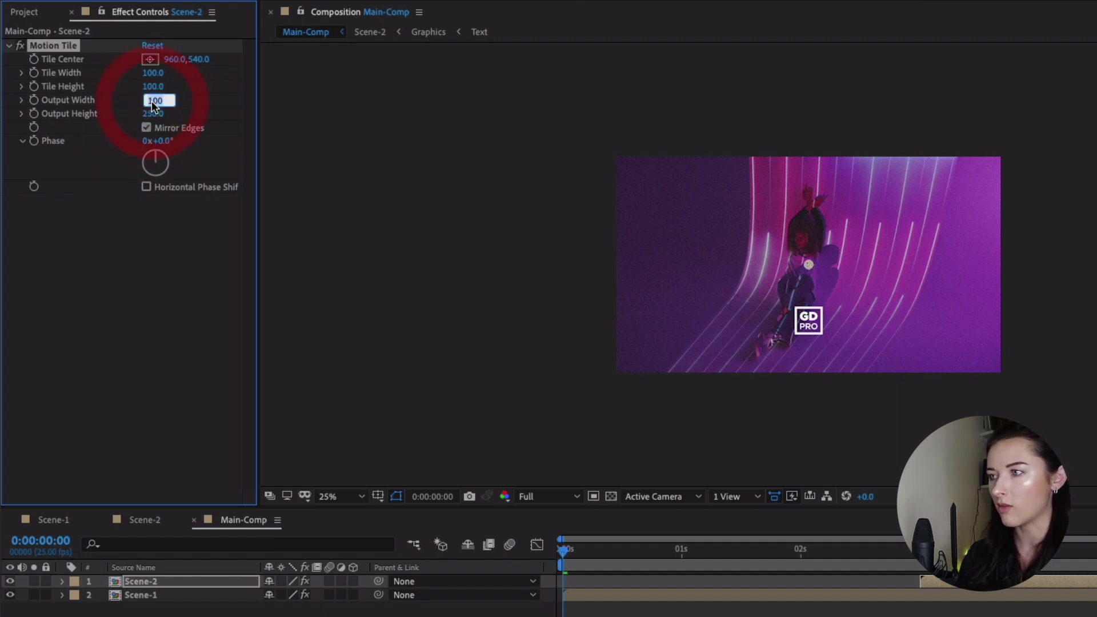
text(250)
key(Return)
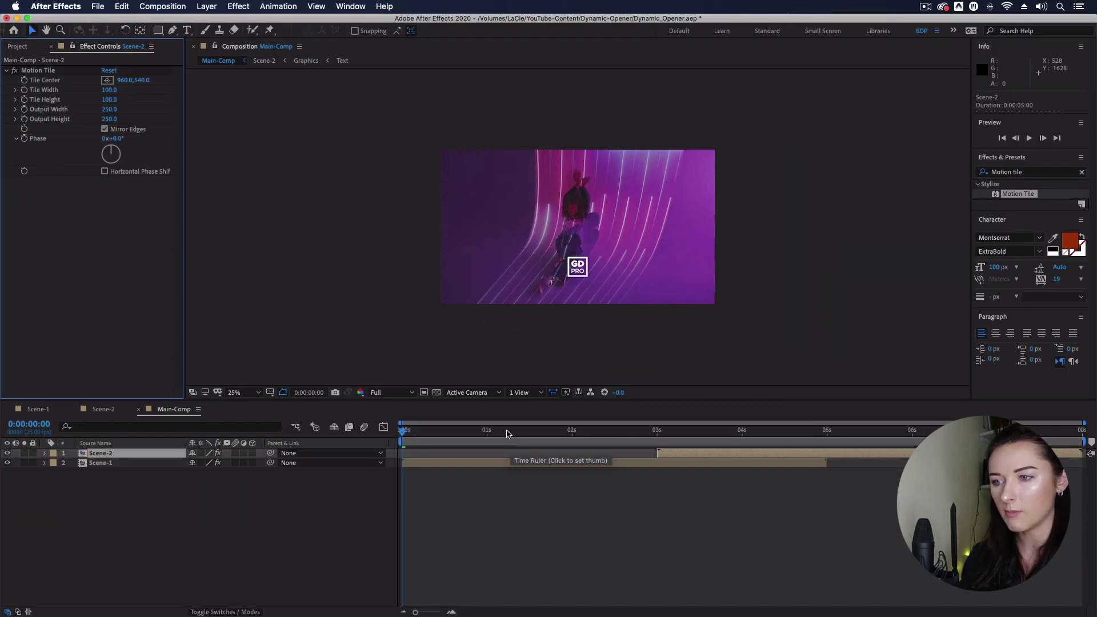
Step: At 0:00:01:06, try shifting Scene-1 sideways in the frame to test its mirrored edges, and undo the move
click(507, 433)
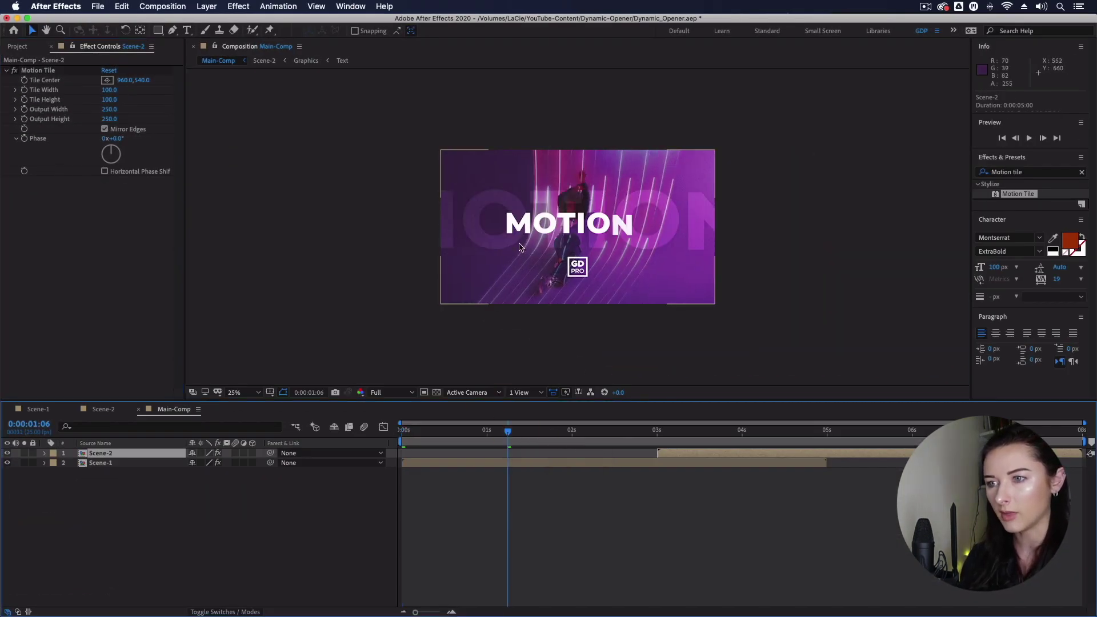
click(539, 245)
drag(539, 244, 641, 244)
key(super+z)
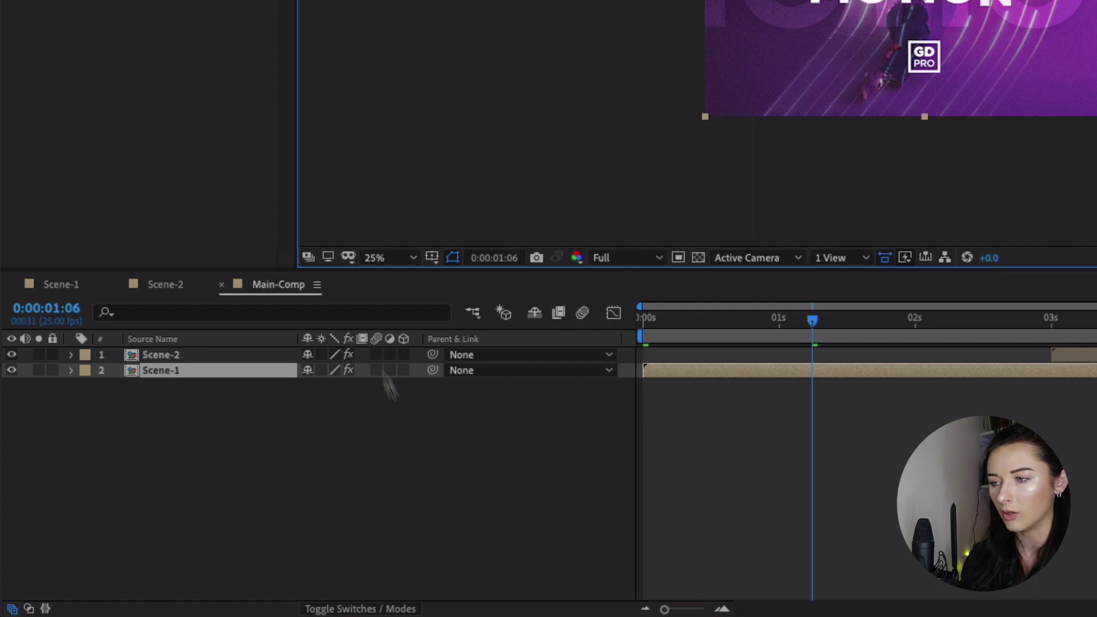
Step: Enable motion blur for the Scene-2 and Scene-1 layers and for the composition
click(358, 608)
click(358, 609)
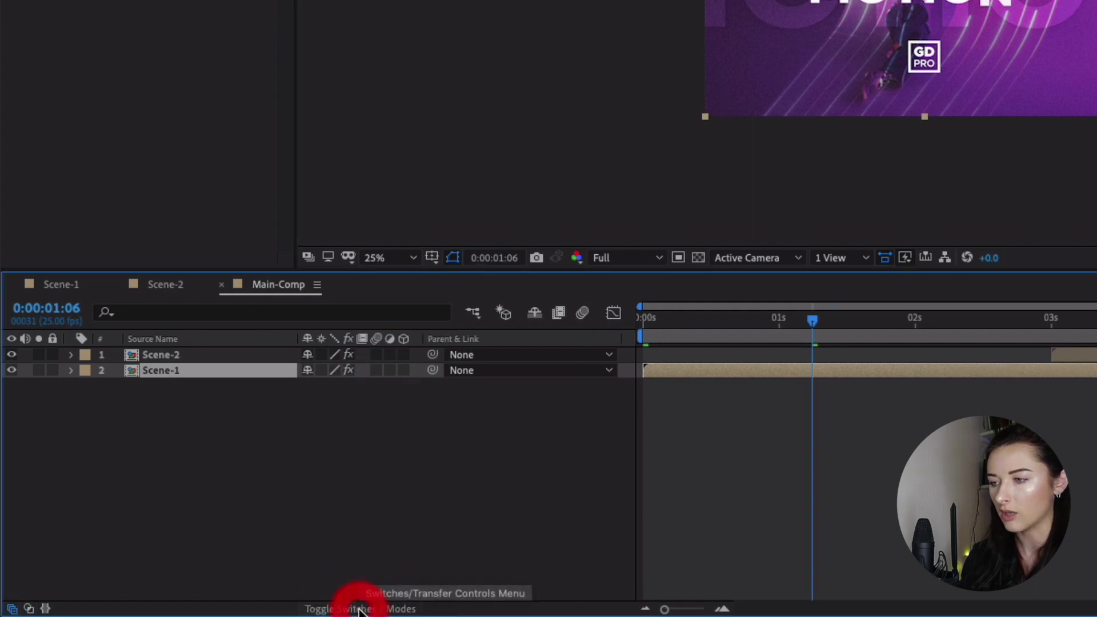
click(376, 355)
click(375, 370)
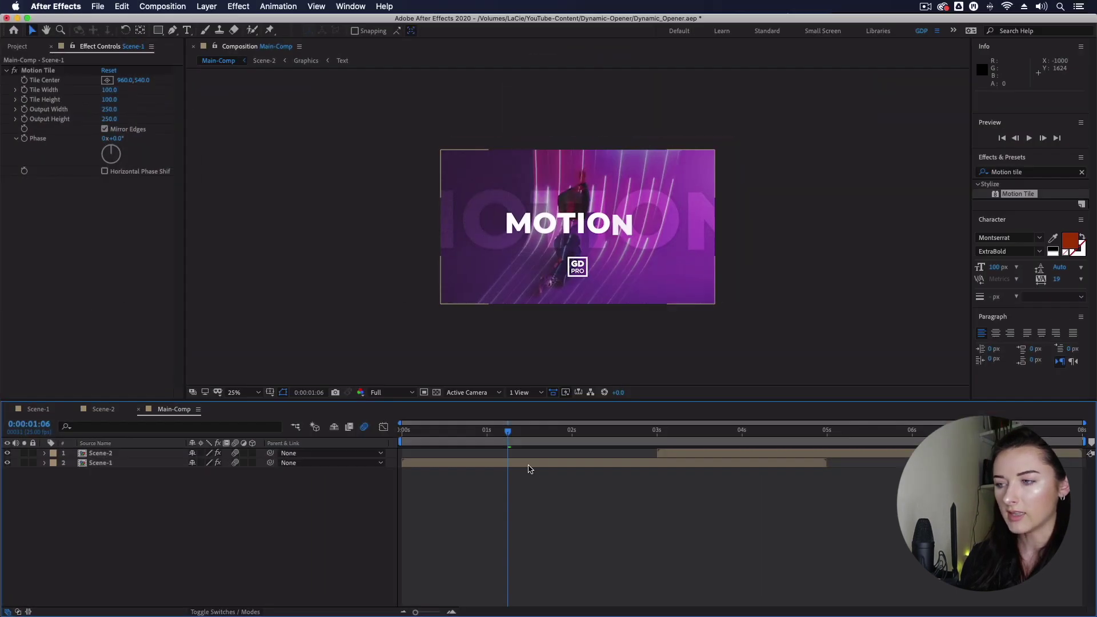
Step: Show Scene-1's Position property and set its first keyframe at 0:00:02:13
click(846, 376)
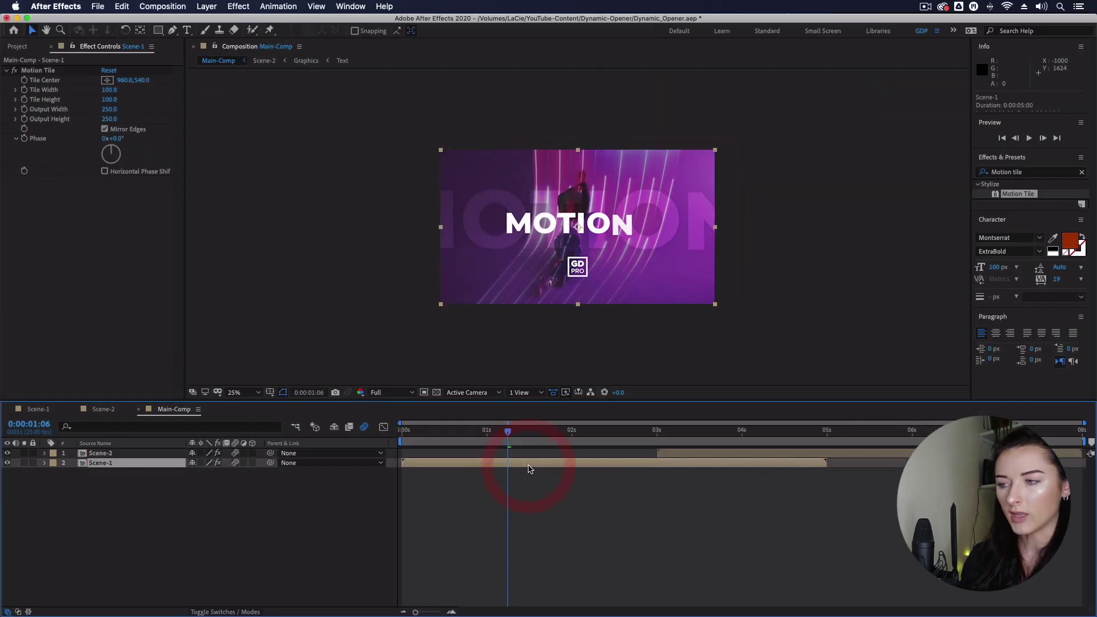
key(p)
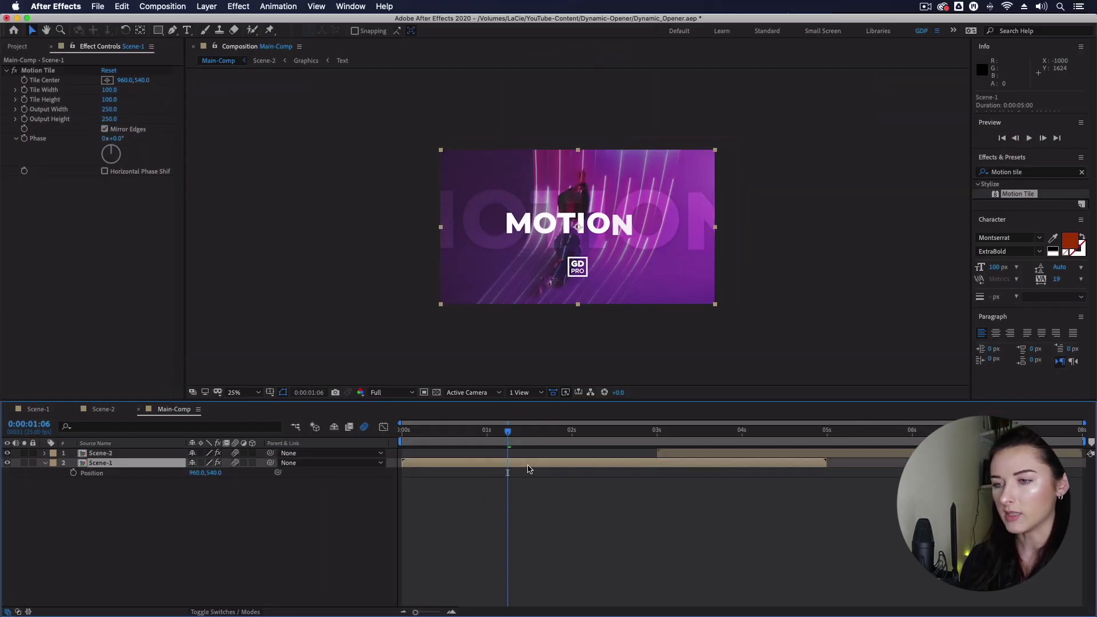
drag(507, 444, 616, 452)
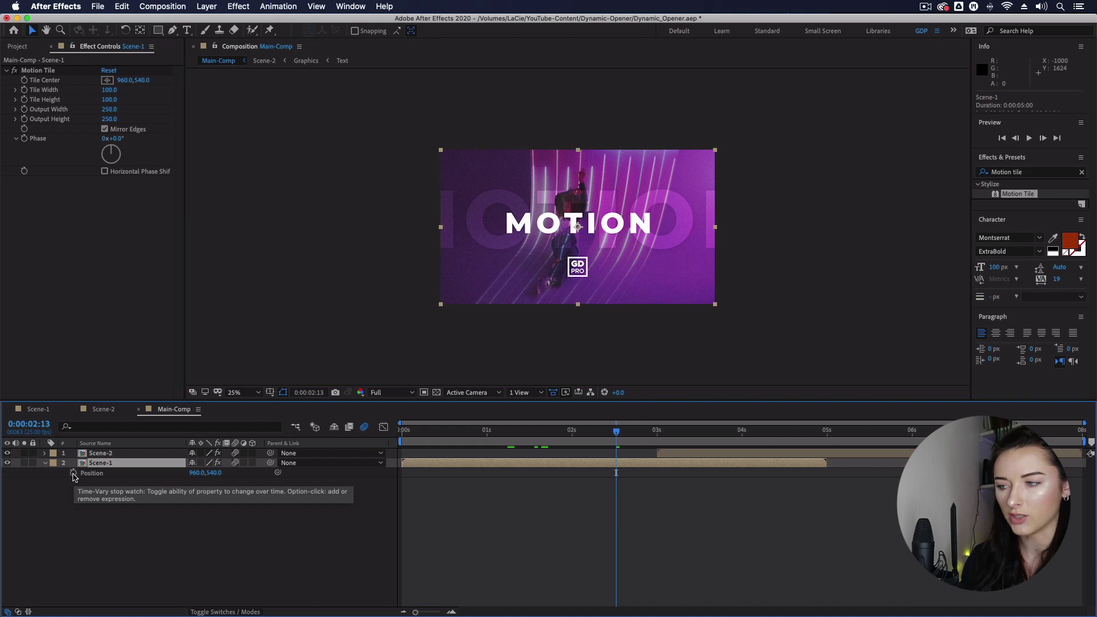
click(73, 473)
Step: Keyframe Scene-1's vertical position at -150 at 0:00:03:00 and apply Easy Ease to both Position keyframes
drag(615, 437, 657, 432)
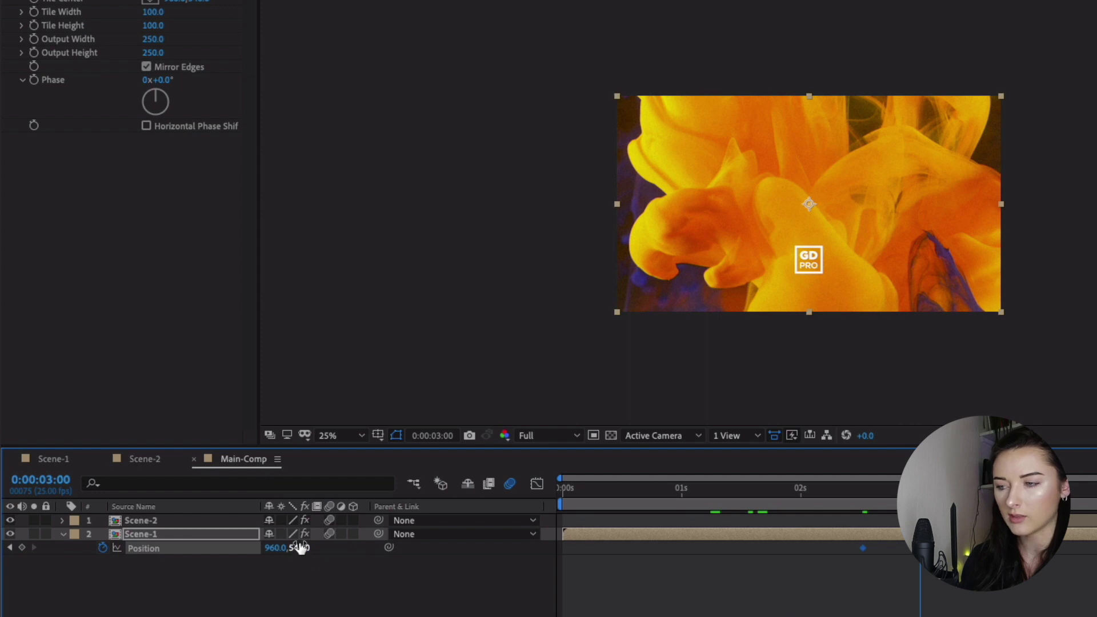
mouse_move(301, 547)
mouse_down()
mouse_move(478, 551)
mouse_move(334, 557)
mouse_move(497, 560)
mouse_move(317, 565)
mouse_move(307, 555)
mouse_up()
key(ctrl+z)
click(299, 548)
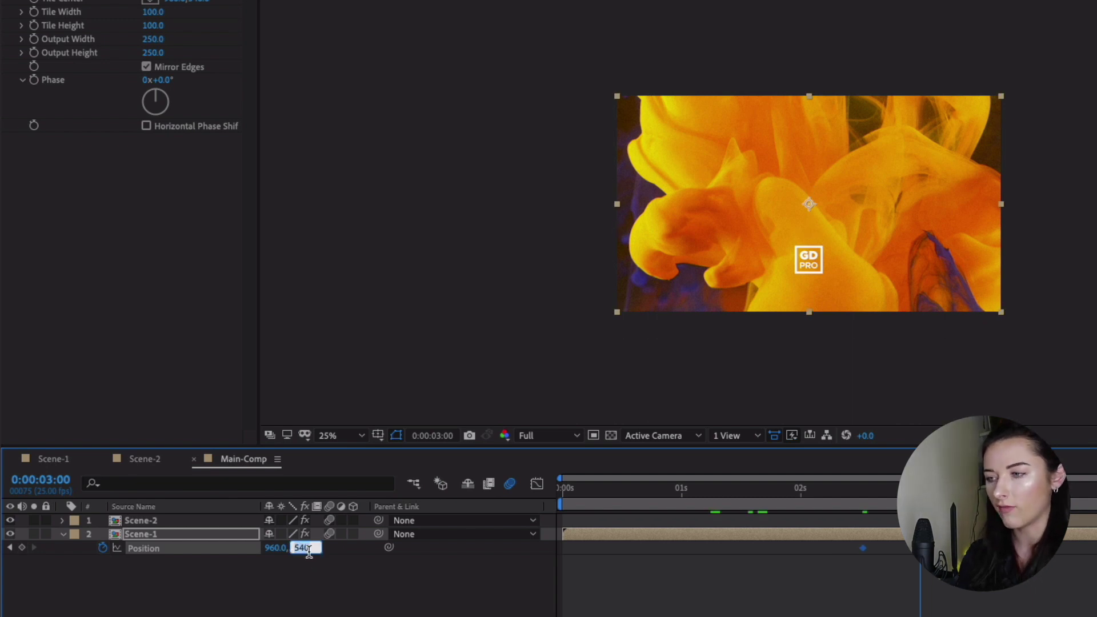
text(-150)
key(Return)
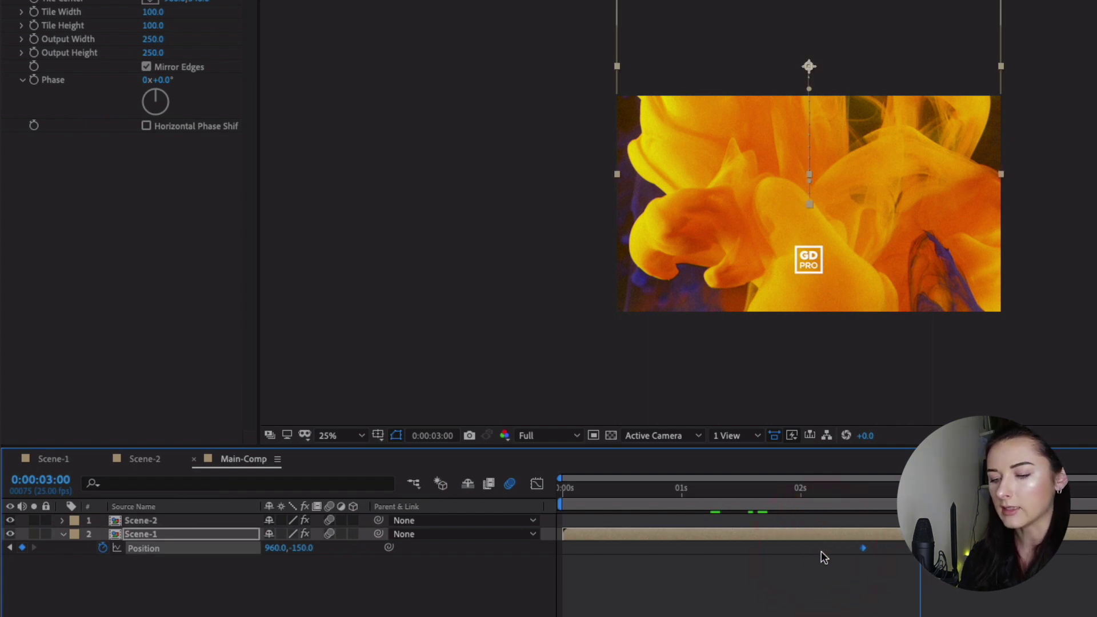
key(F9)
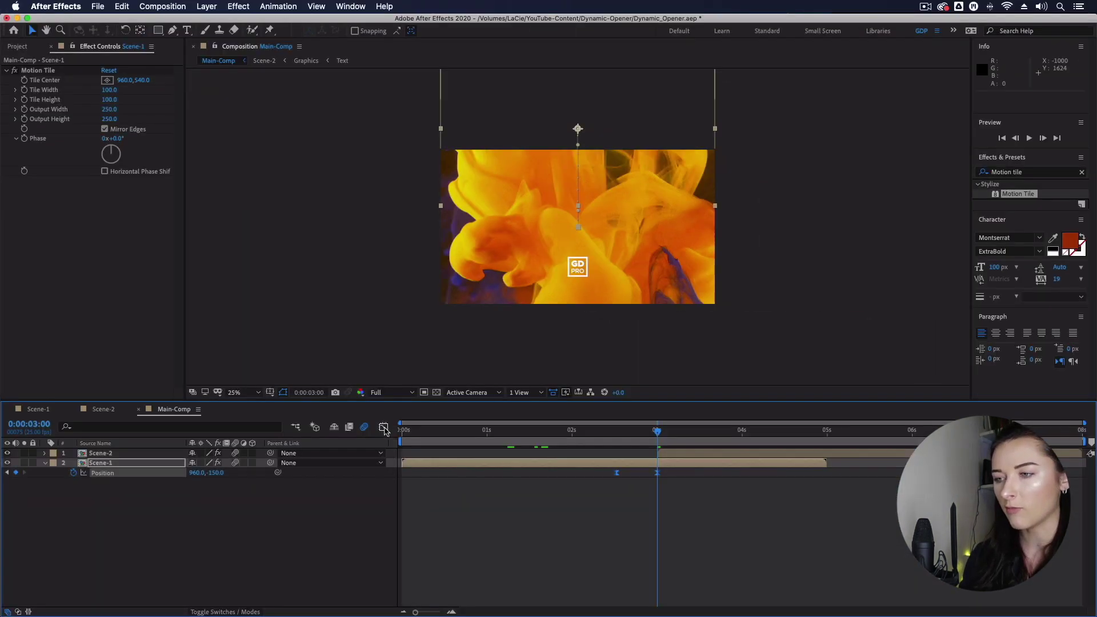
Step: Reshape Scene-1's Position speed graph so the movement starts slowly and accelerates to a sharp peak at 0:00:03:00
click(536, 484)
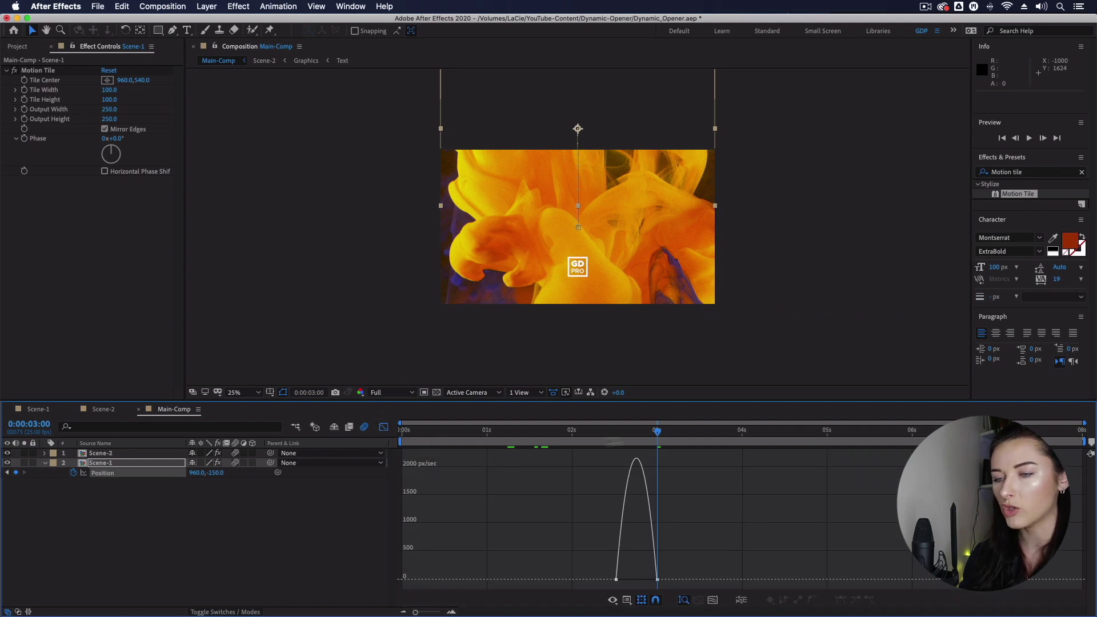
click(656, 580)
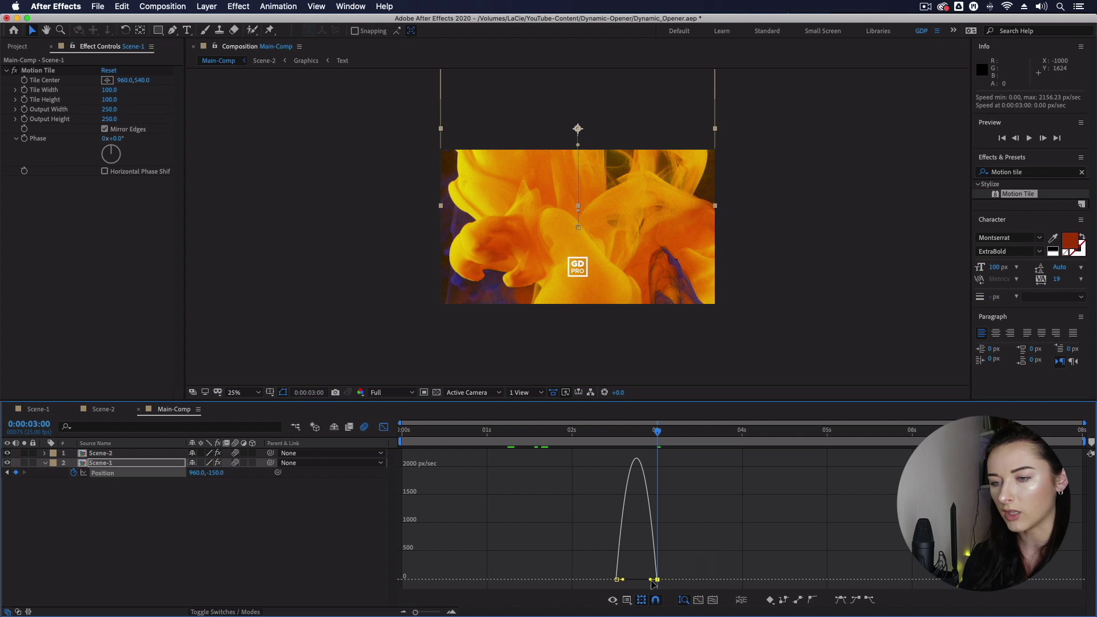
mouse_move(652, 582)
mouse_down()
mouse_move(626, 582)
mouse_move(654, 583)
mouse_up()
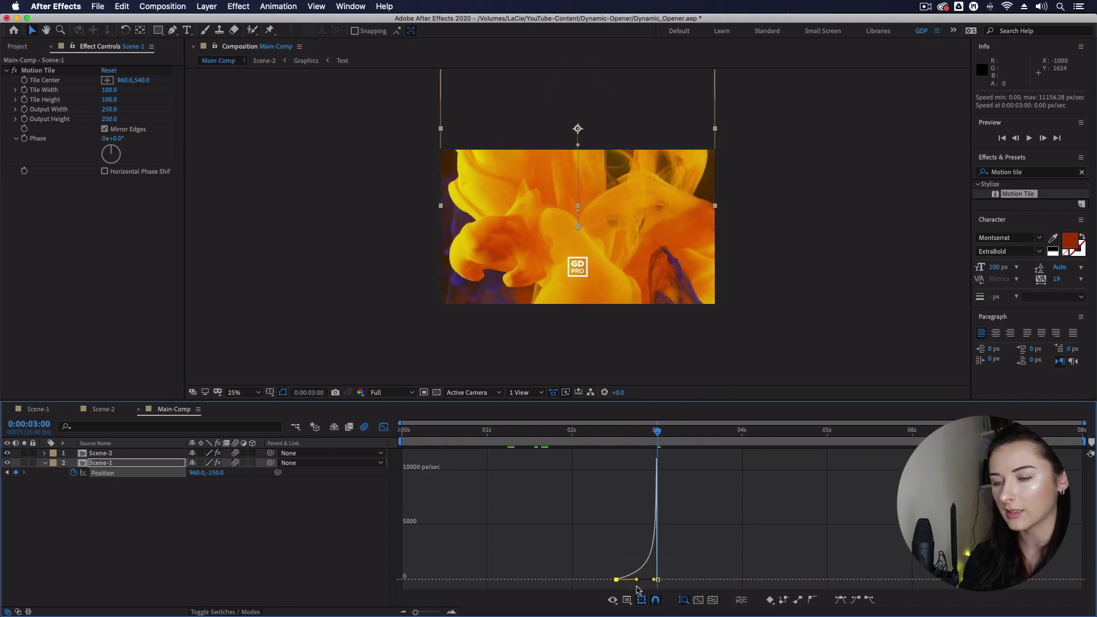
click(382, 430)
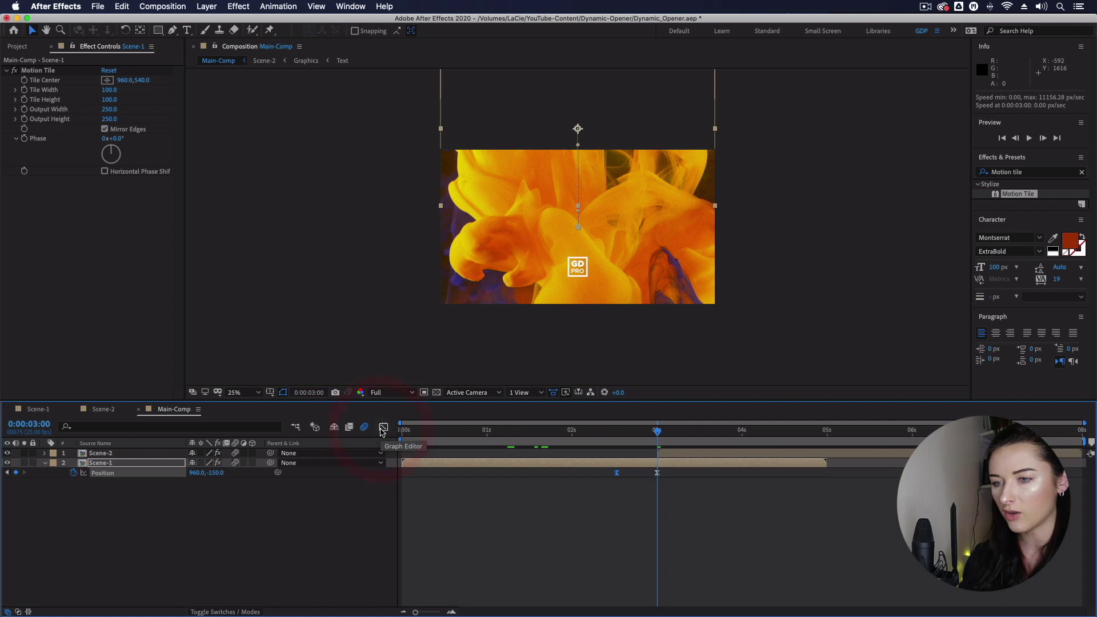
Step: Show Scene-2's Position property and set its first keyframe at 0:00:03:13
click(704, 455)
drag(658, 441, 701, 444)
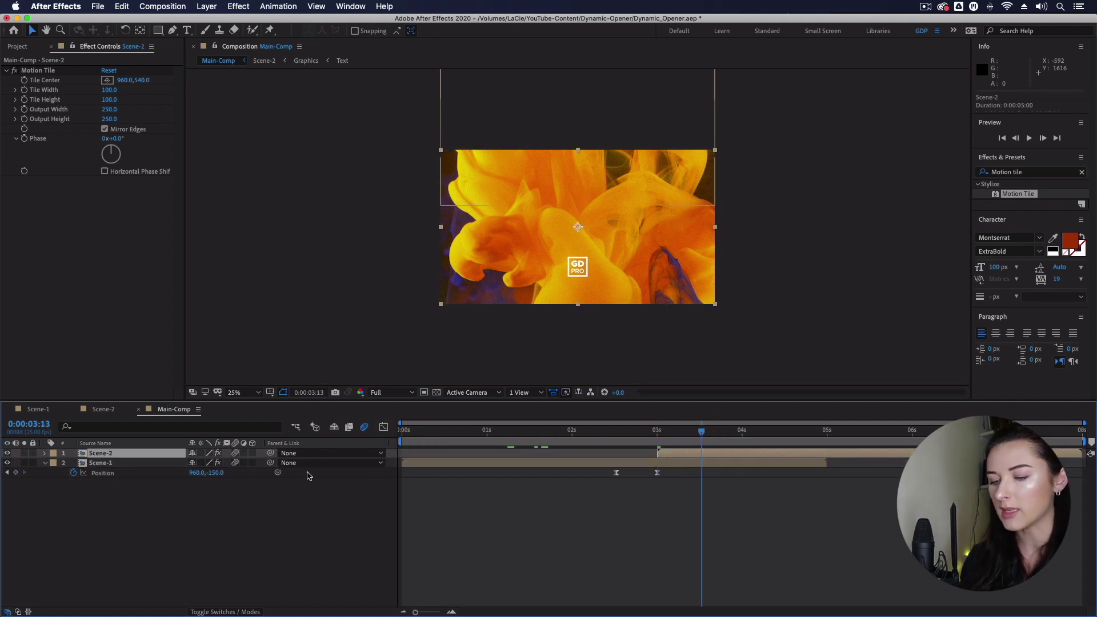
key(p)
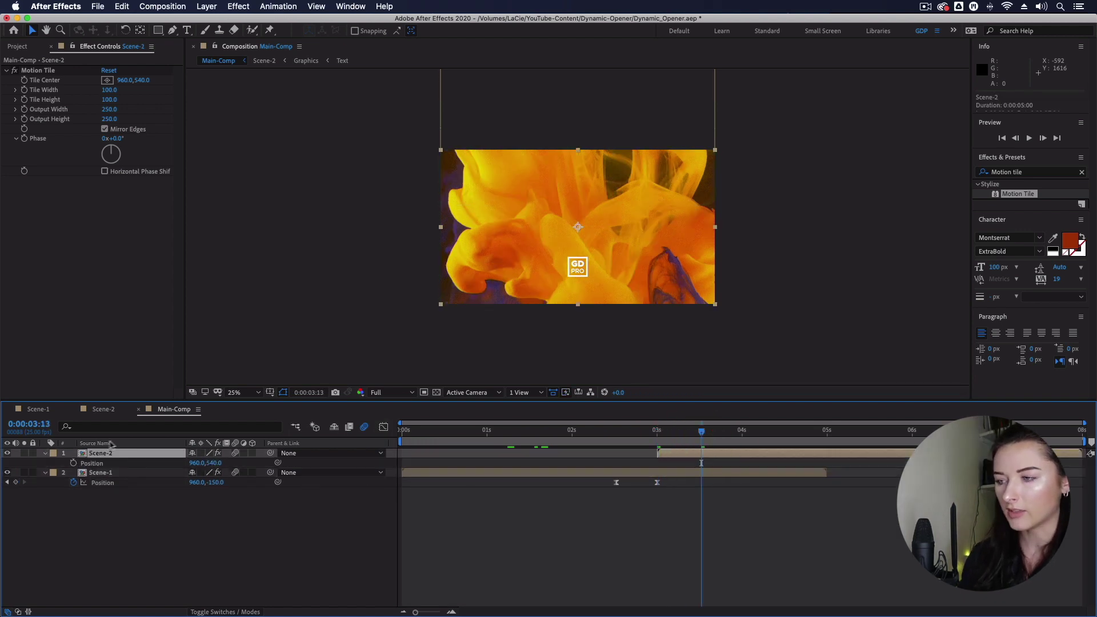
click(73, 463)
Step: Keyframe Scene-2's vertical position at 1000 at 0:00:03:00 and apply Easy Ease to both of its Position keyframes
drag(701, 431, 656, 435)
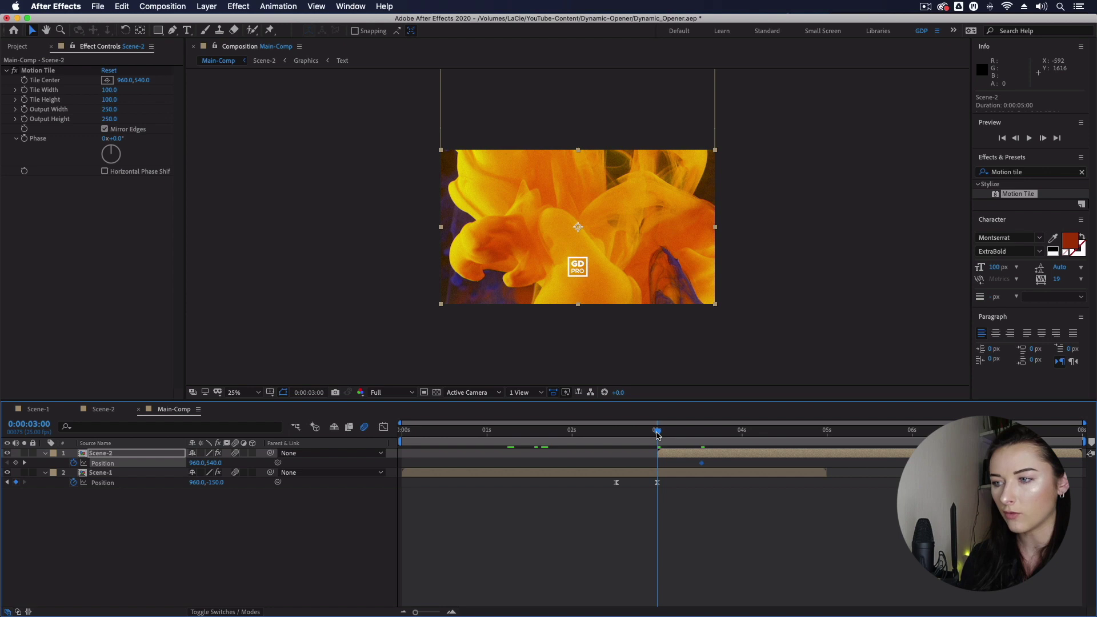
click(214, 463)
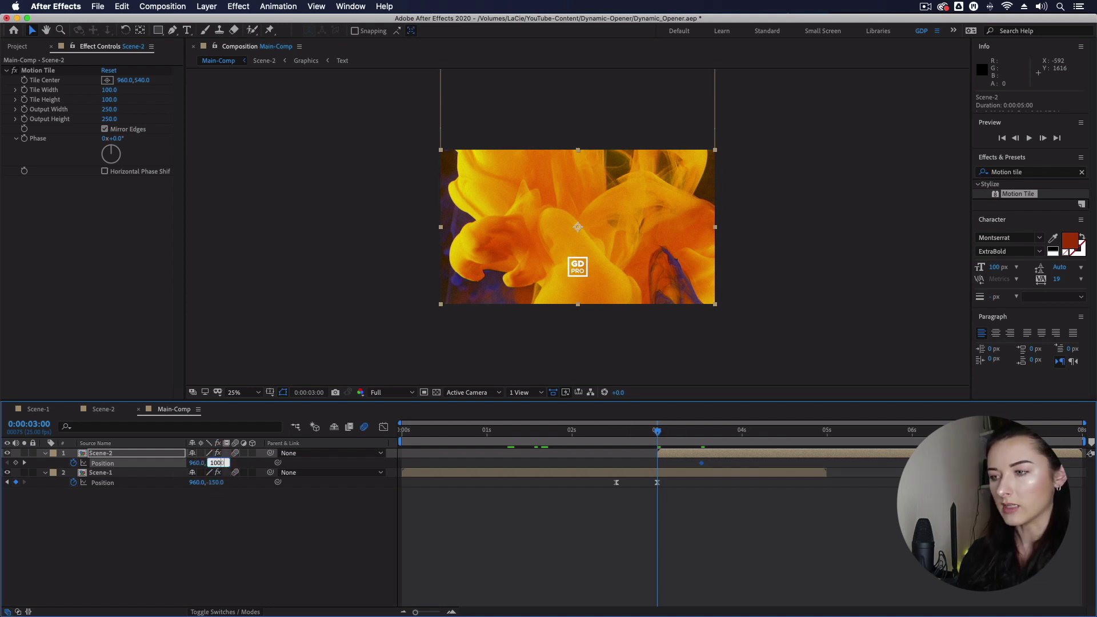
key(Return)
drag(731, 461, 652, 464)
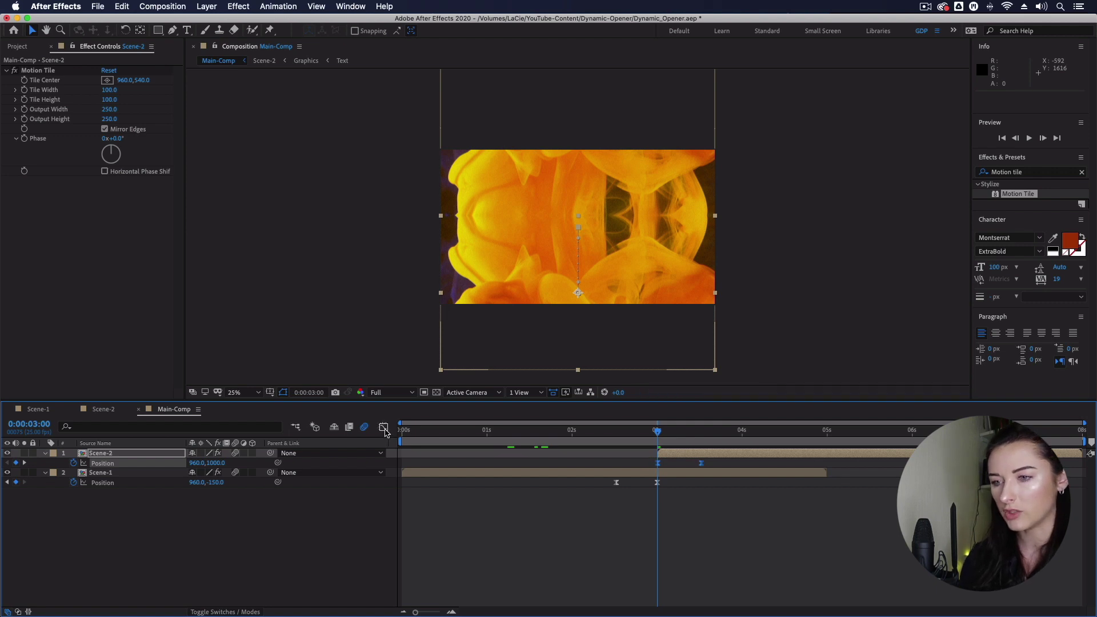
Step: Reshape Scene-2's Position speed graph to peak sharply at 0:00:03:00 and slow down gradually, and return the playhead near the composition's start
click(383, 427)
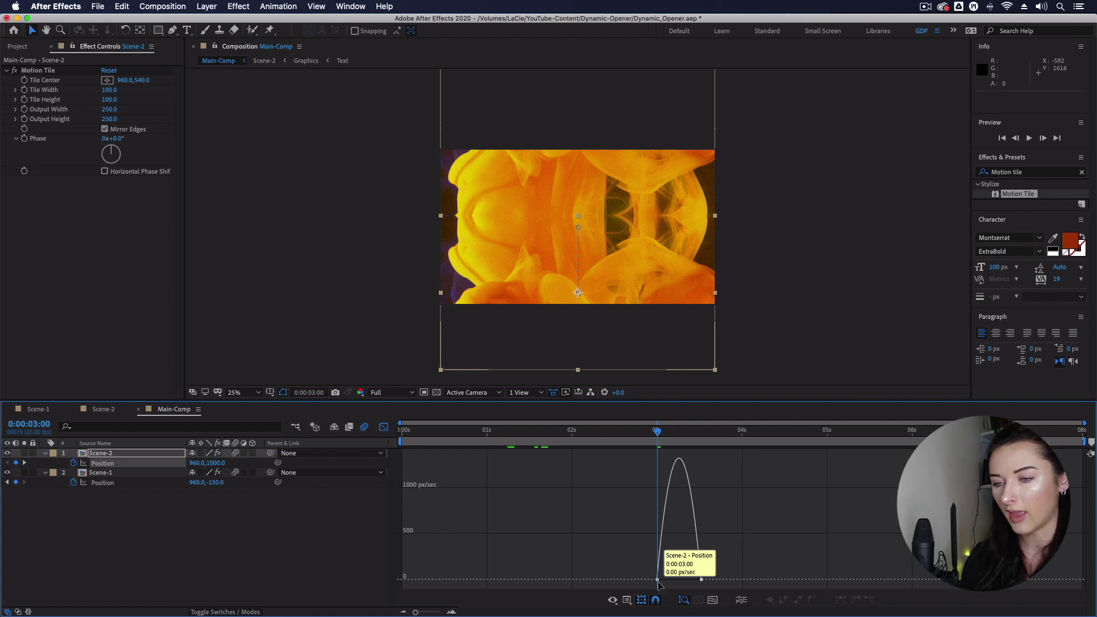
drag(665, 580, 657, 582)
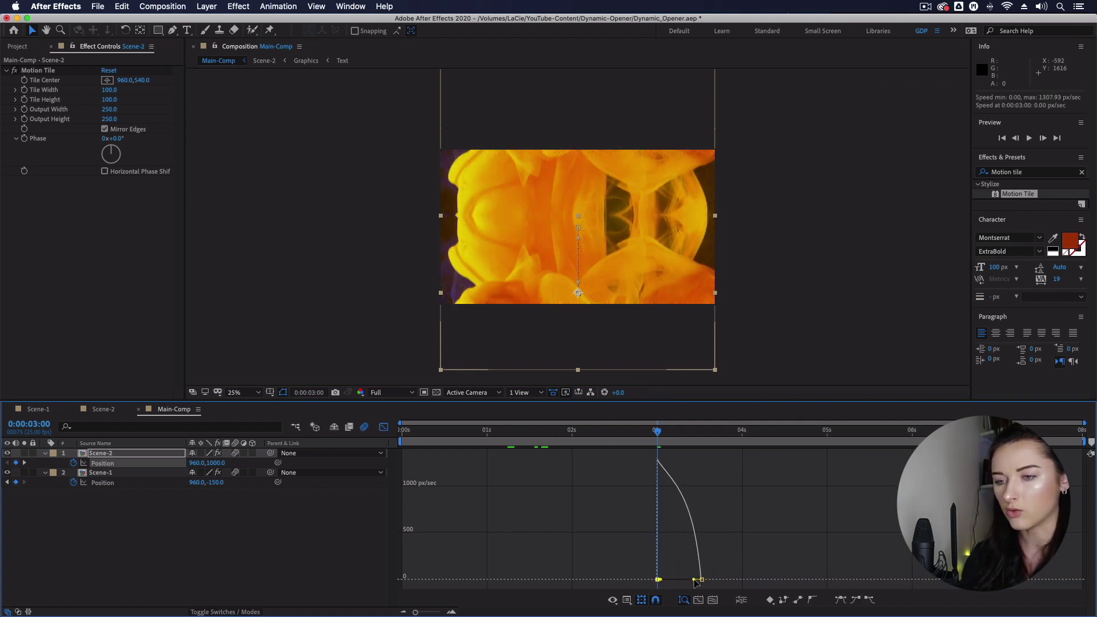
drag(694, 581, 679, 579)
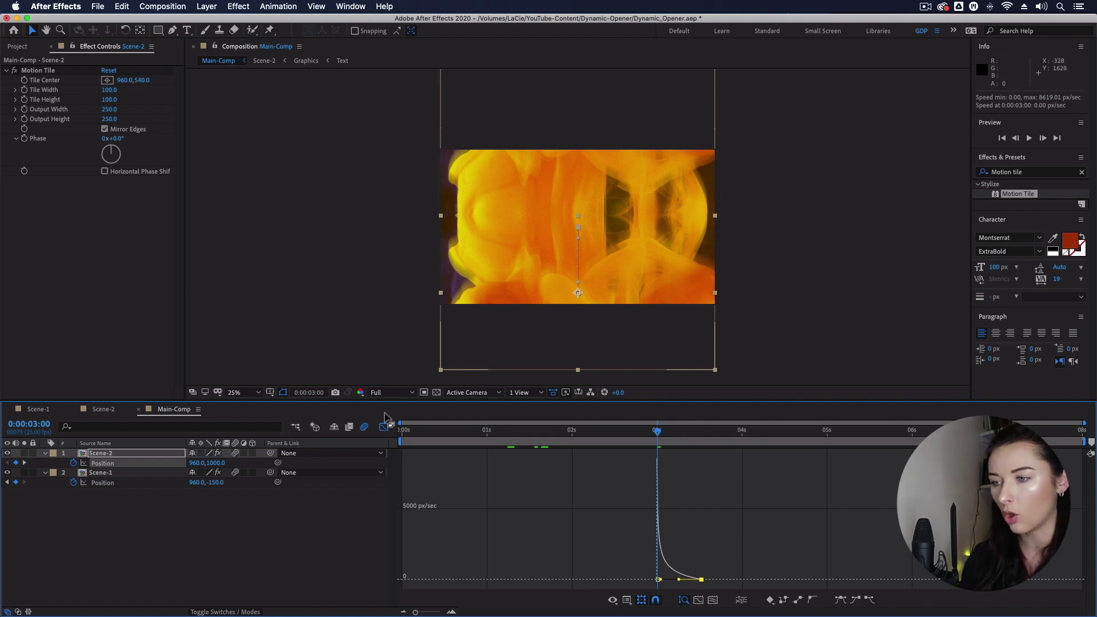
click(384, 429)
drag(425, 430, 417, 432)
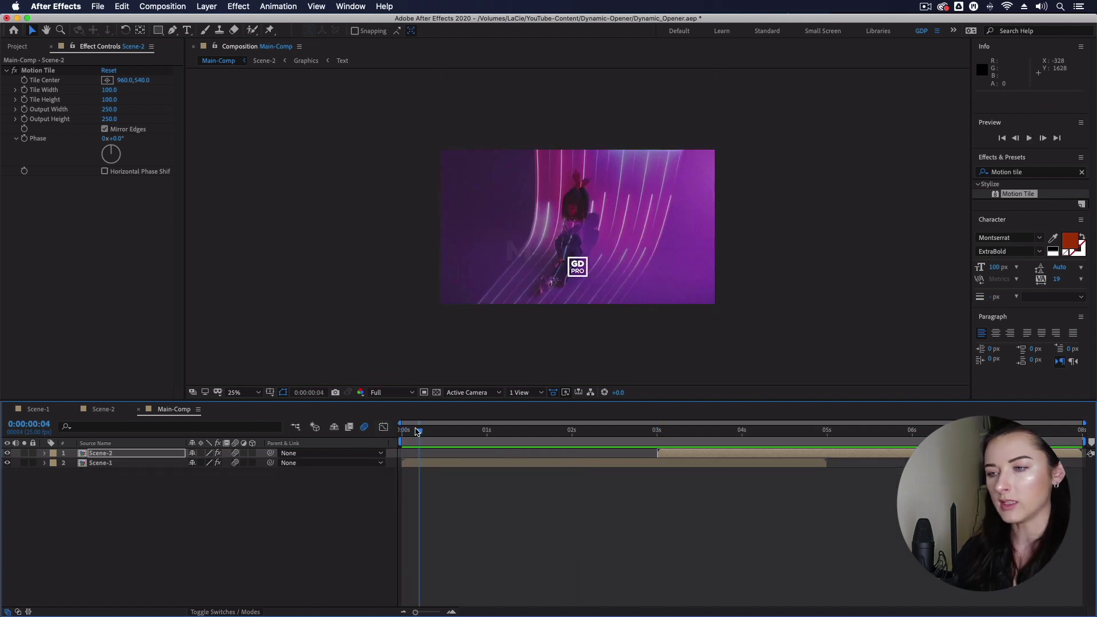